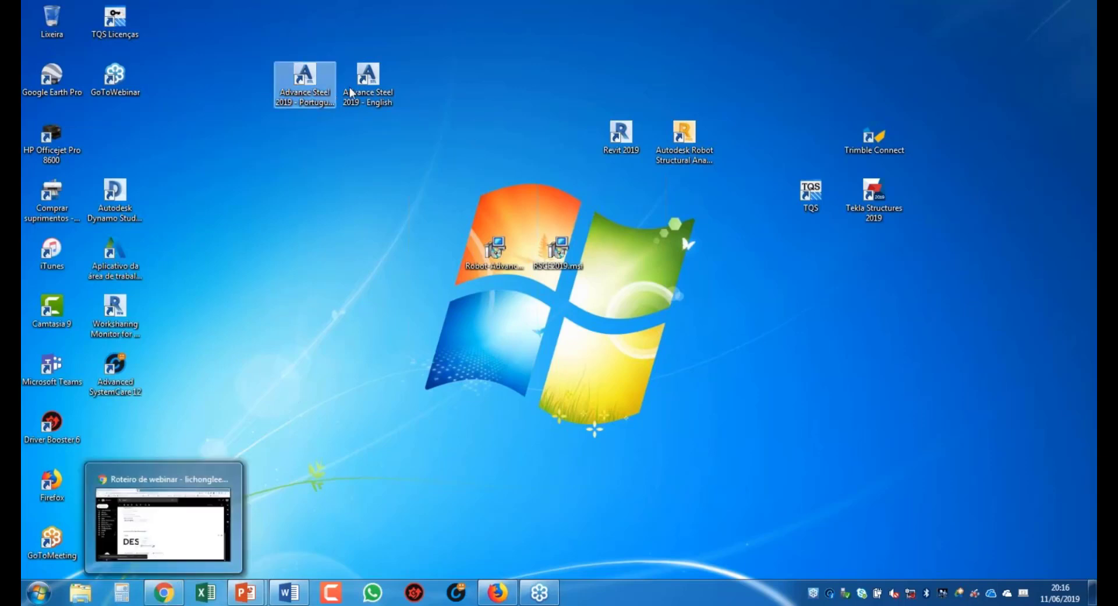
Step: Line up the Revit 2019, Advance Steel Português, Advance Steel English and Robot shortcuts in one desktop row
left_click_drag(351, 92, 477, 150)
left_click(324, 81)
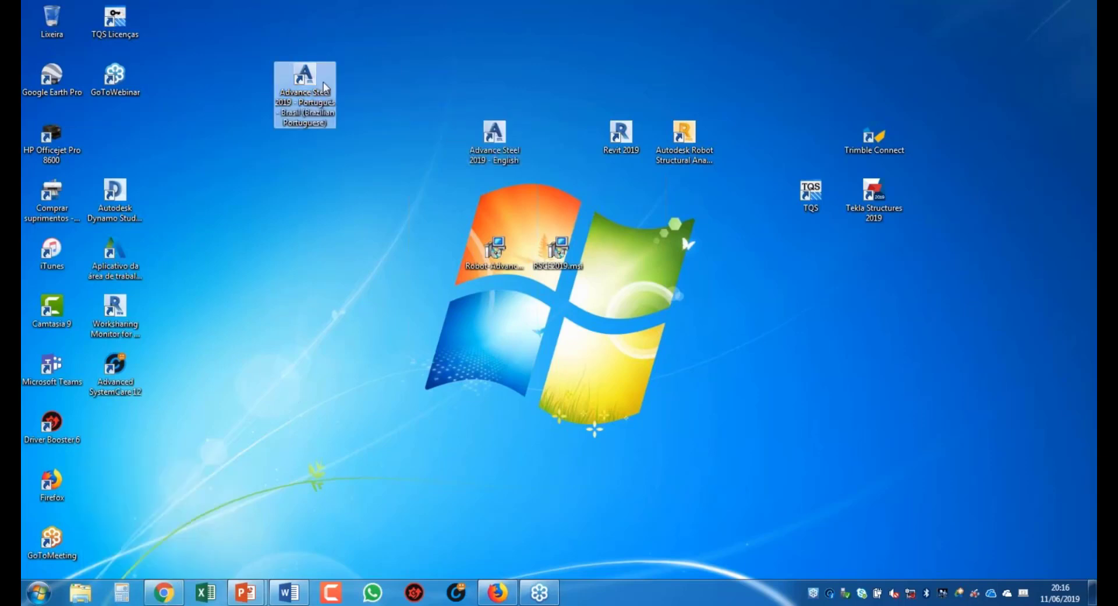
left_click_drag(323, 82, 450, 139)
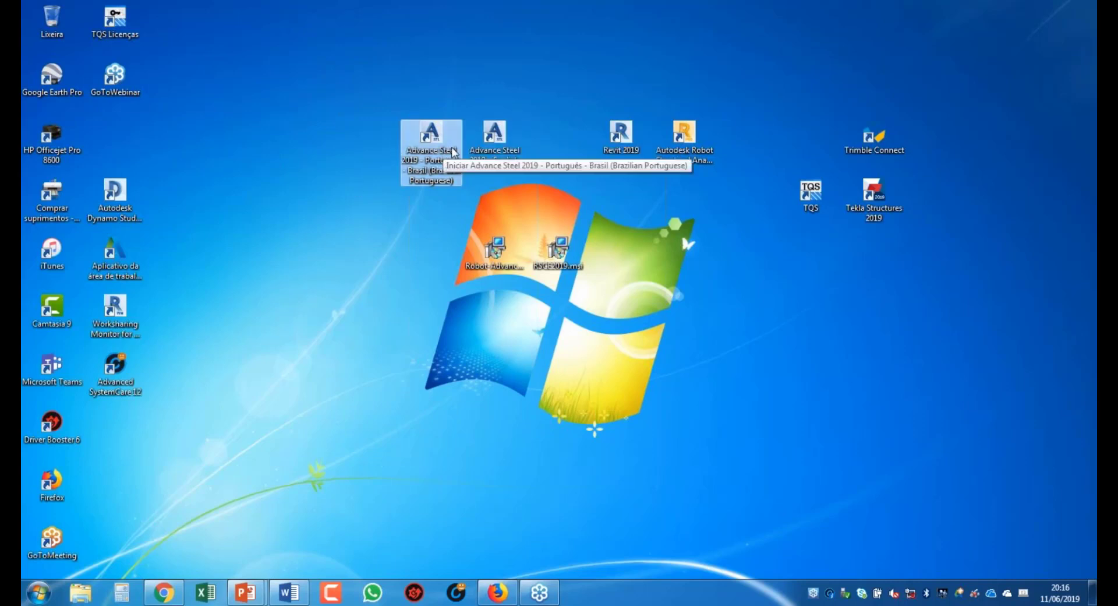
left_click_drag(634, 135, 376, 135)
left_click_drag(495, 136, 605, 85)
left_click_drag(684, 144, 495, 144)
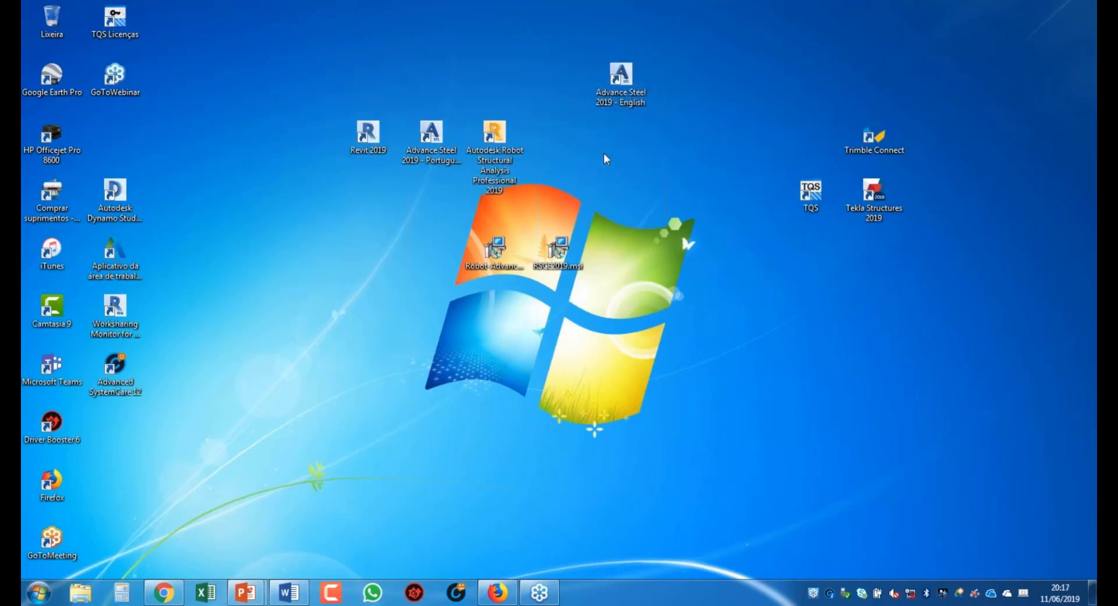
left_click_drag(625, 81, 563, 141)
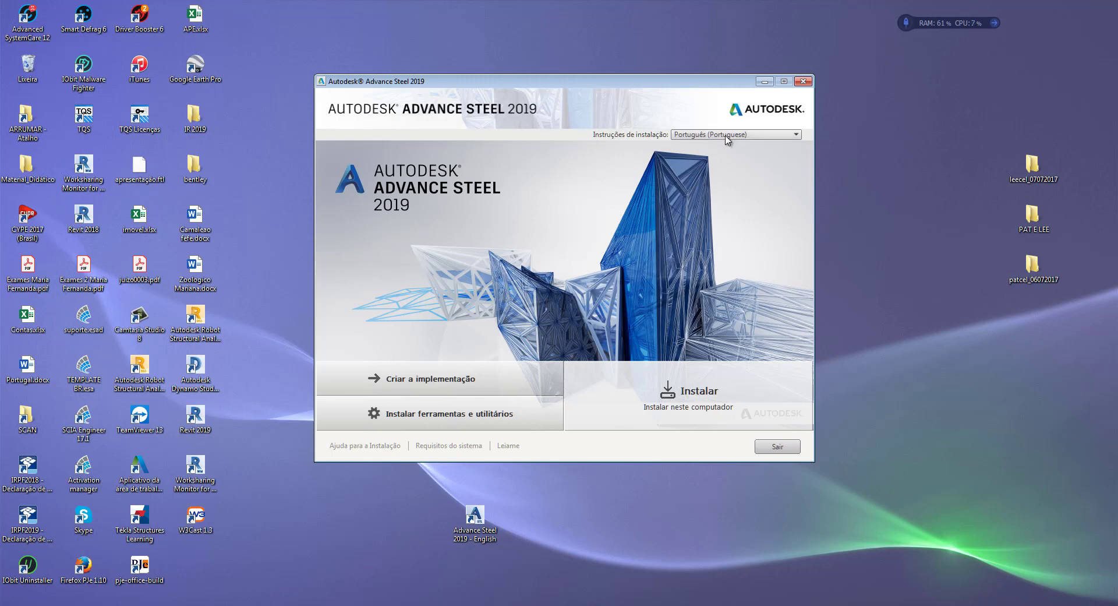
Step: Begin the Advance Steel 2019 installation and accept the licence with 'Eu aceito' to reach configuration
left_click(700, 392)
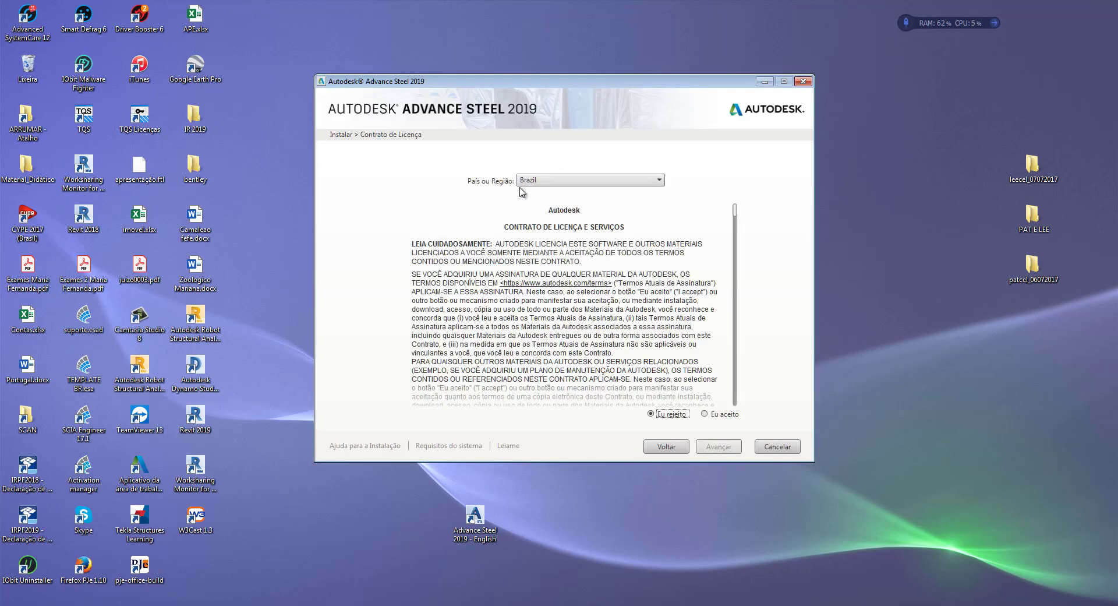
left_click(705, 414)
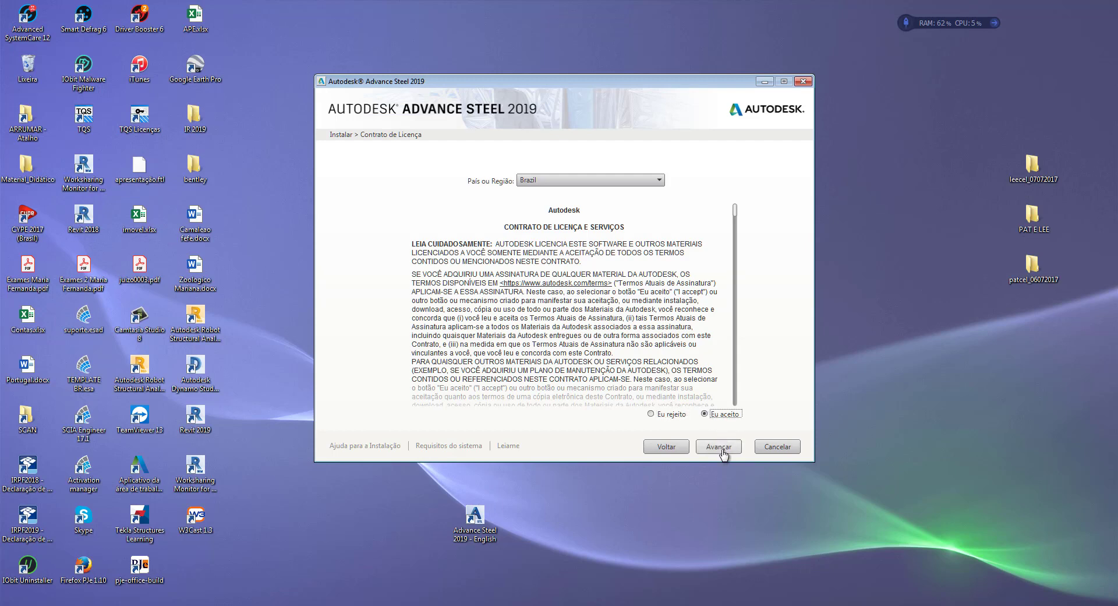
left_click(719, 447)
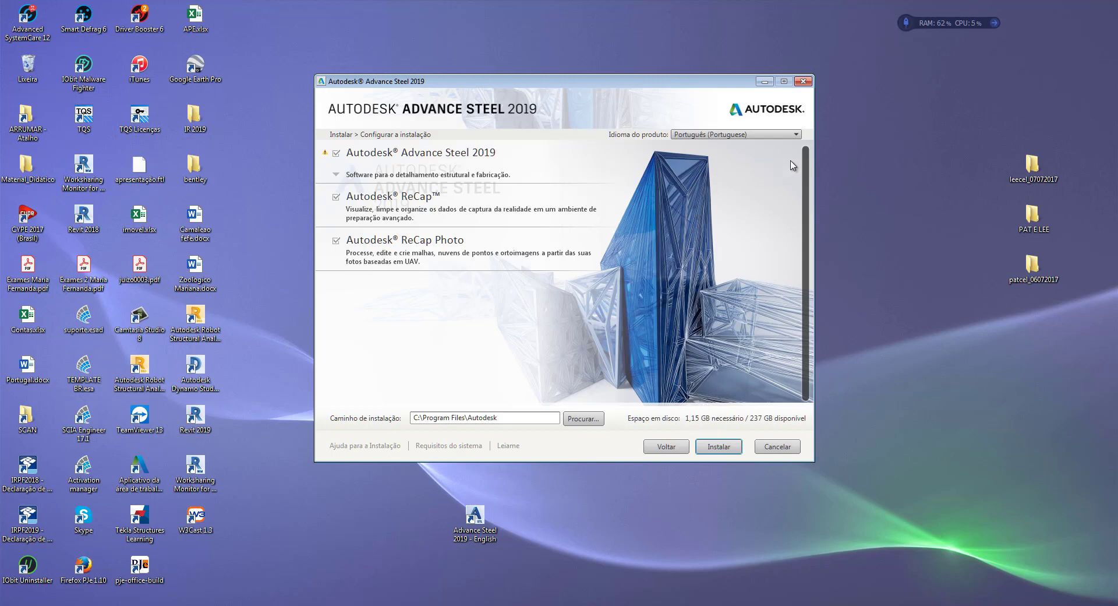
Step: Keep Português as the product language and the Típica Advance Steel setup, then install
left_click(794, 137)
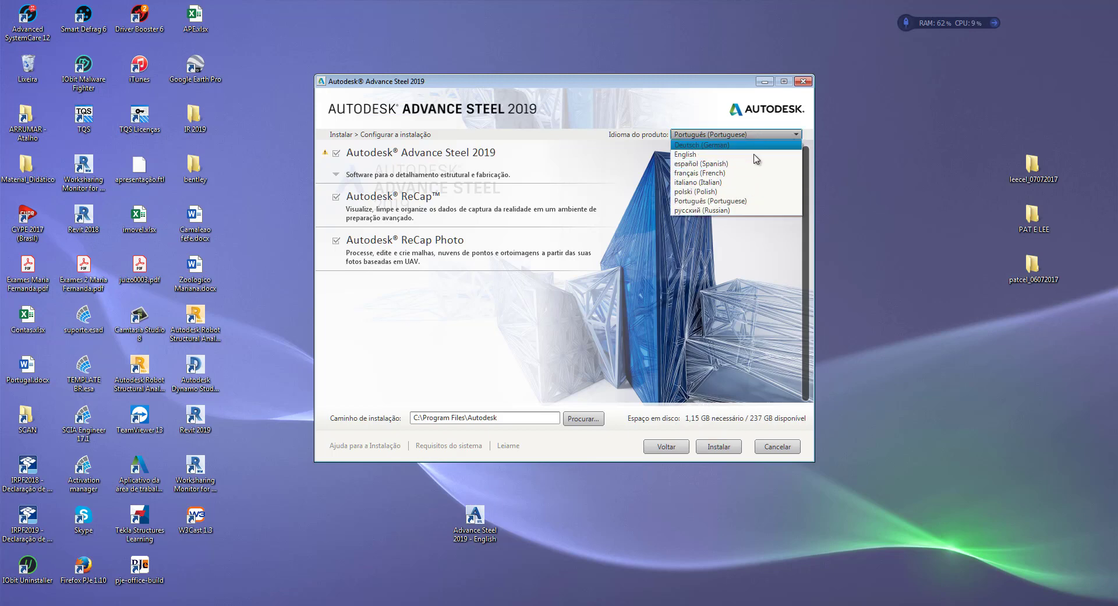
left_click(686, 99)
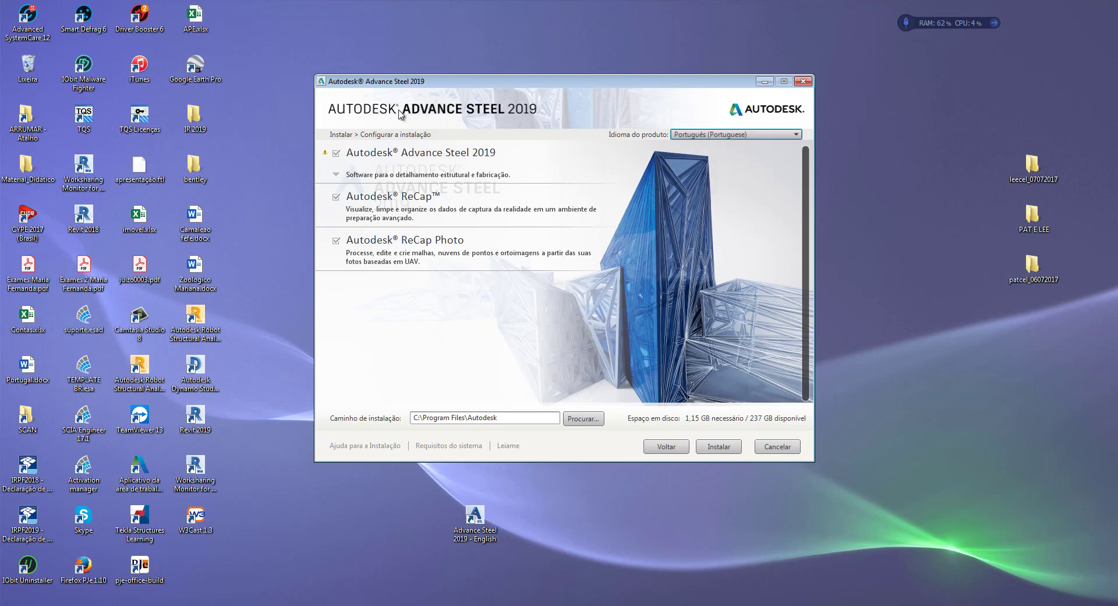
left_click(340, 175)
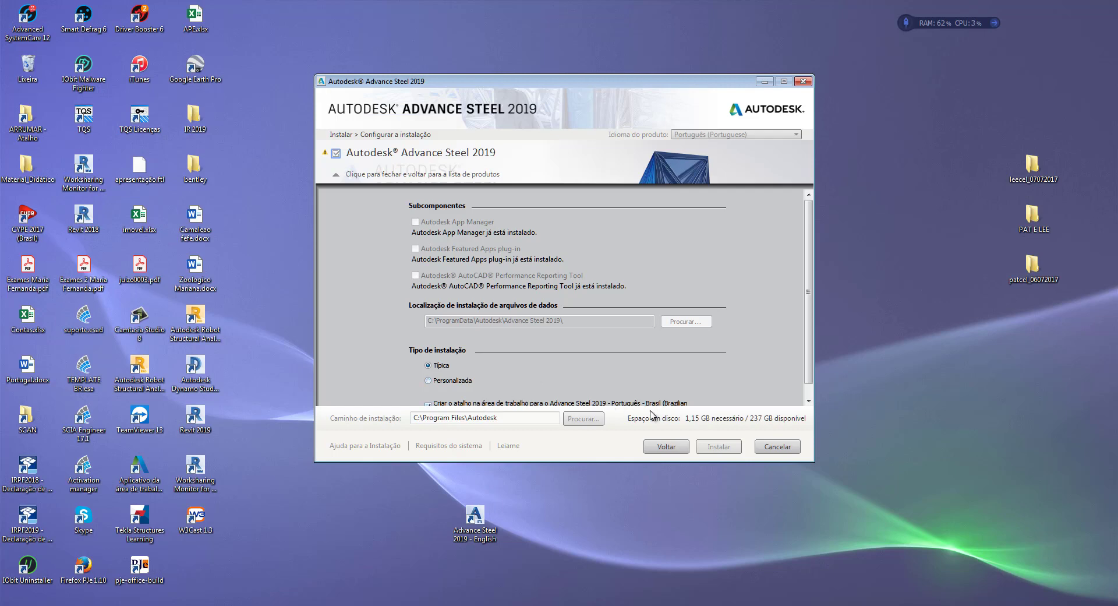
scroll(811, 372, "down", 1)
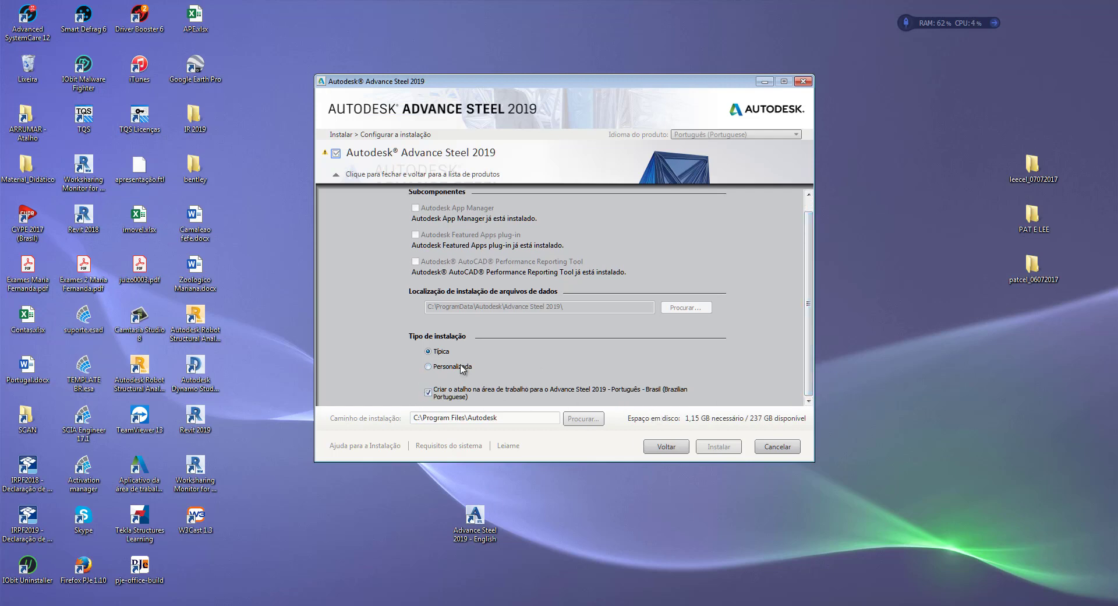
left_click(336, 175)
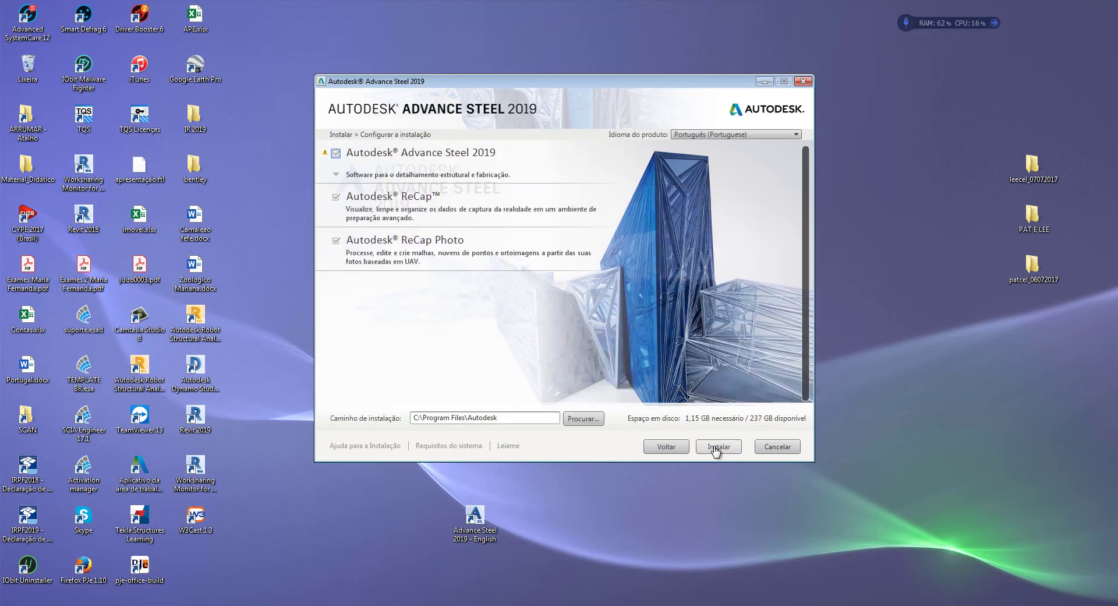
left_click(718, 447)
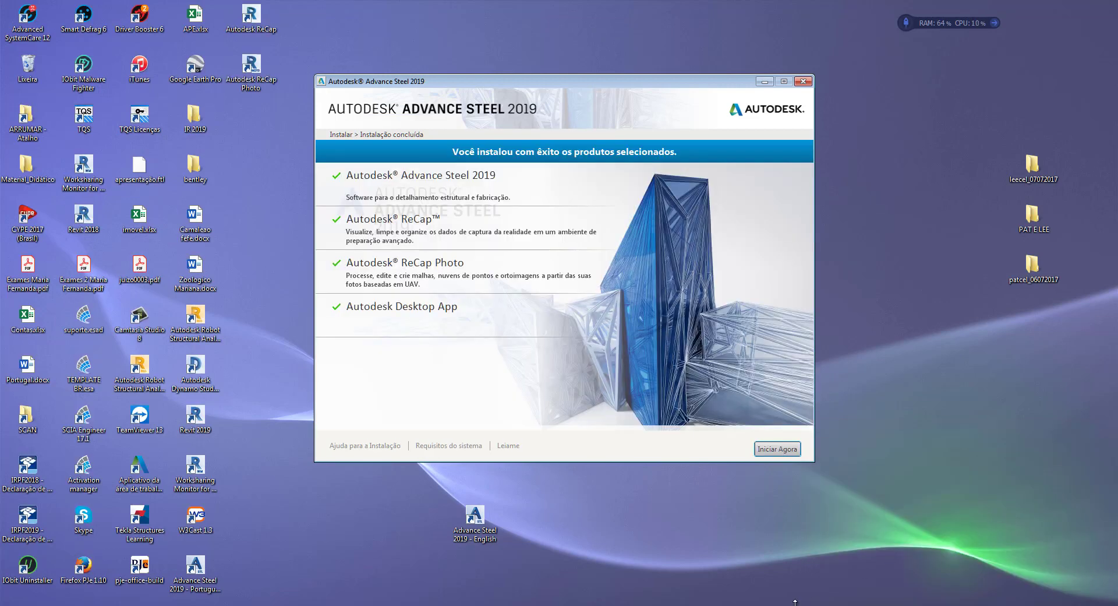
Step: Move the new Português Advance Steel shortcut beside the English one and close the finished installer
left_click_drag(195, 566, 574, 521)
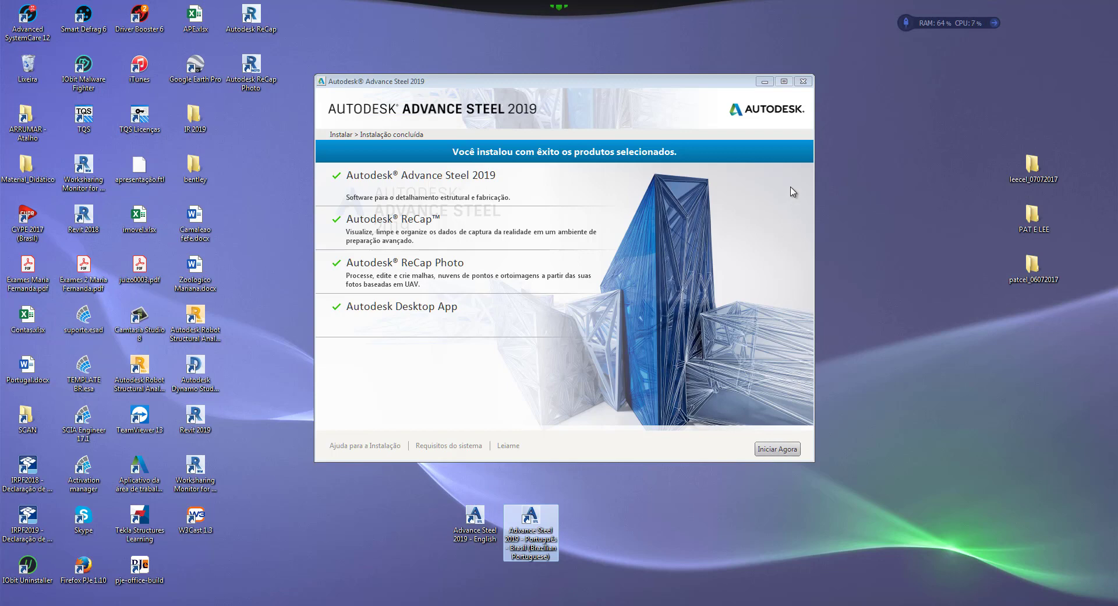
left_click(803, 82)
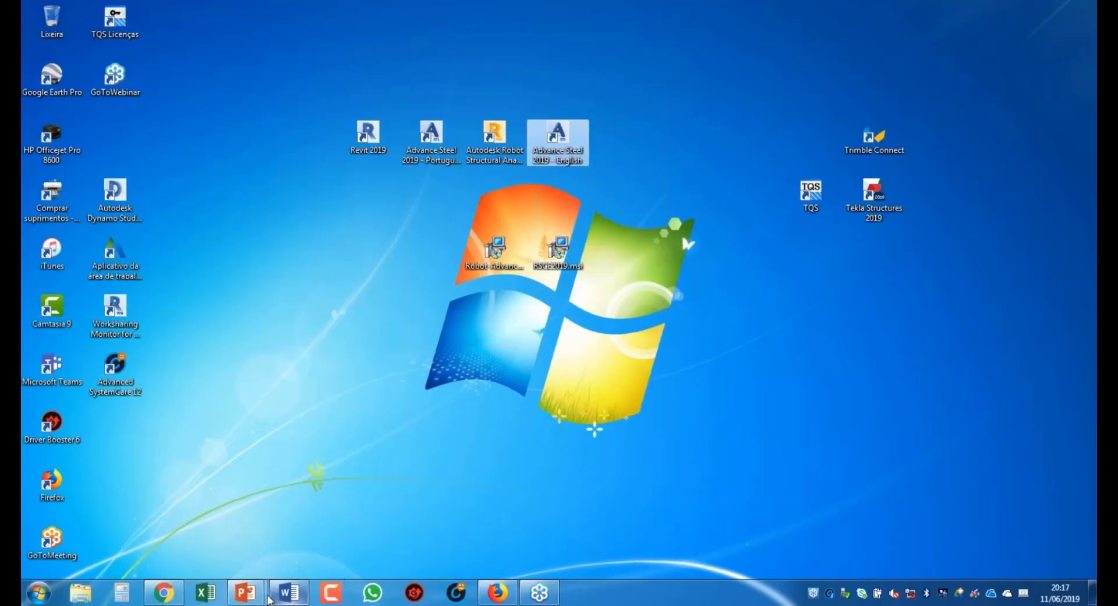
Step: Show the 'Primeiro contato' slide, end the slideshow, and launch Advance Steel 2019 Português
mouse_move(245, 592)
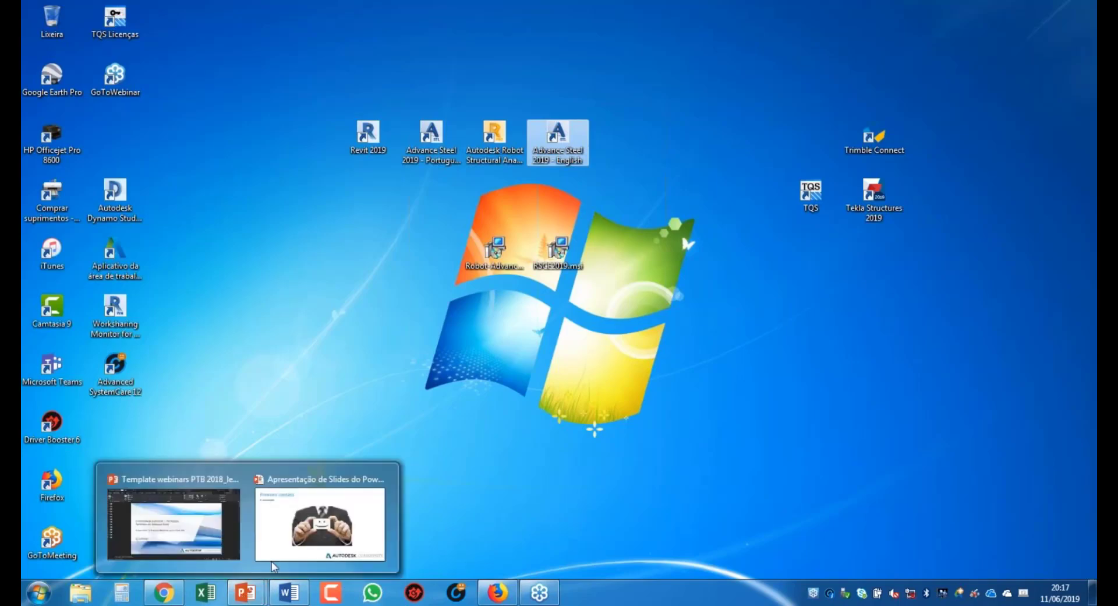
left_click(310, 536)
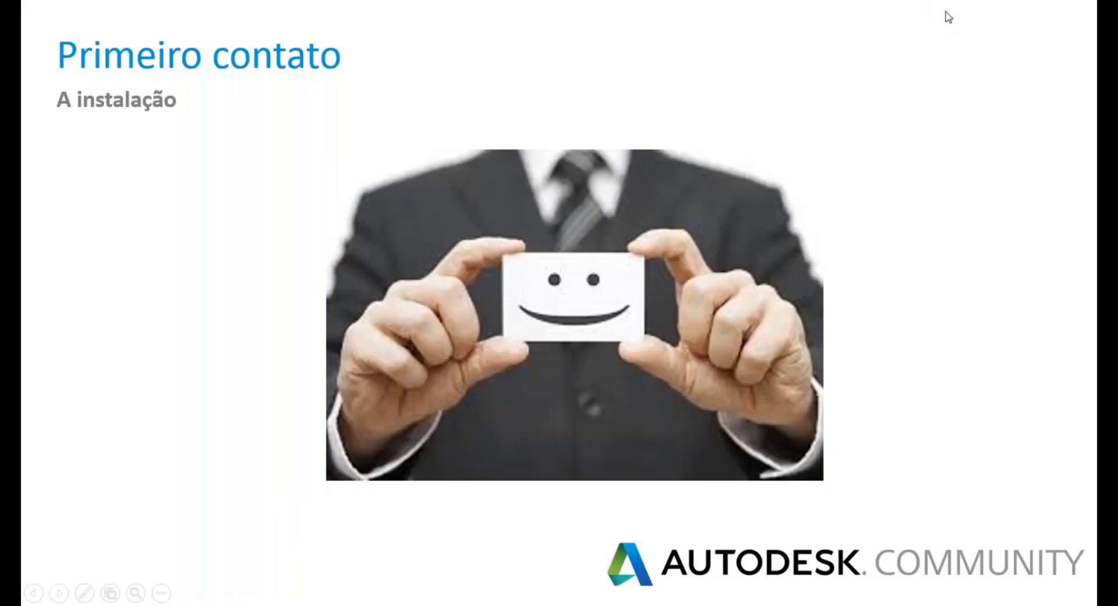
key("Escape")
double_click(452, 151)
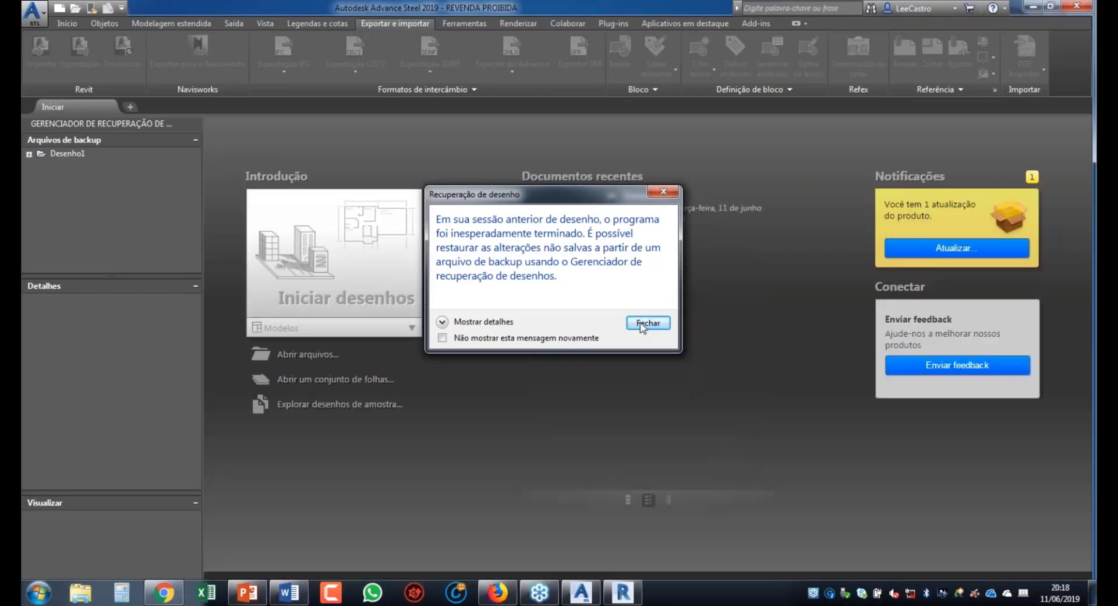
Step: Close the Recuperação de desenho notice and switch over to the Revit 2019 window
left_click(647, 323)
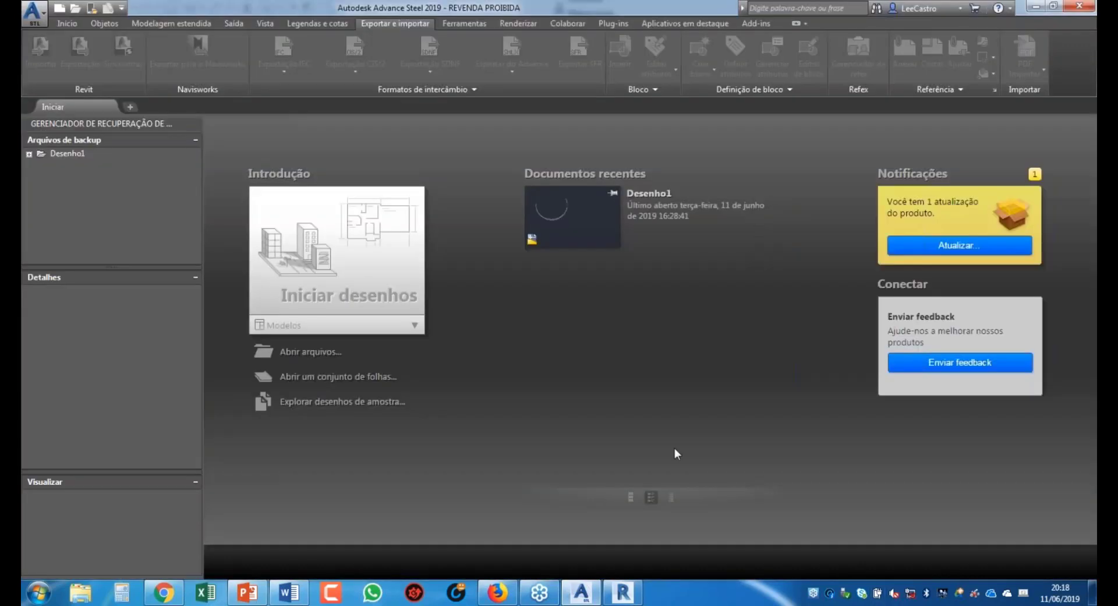
left_click(622, 593)
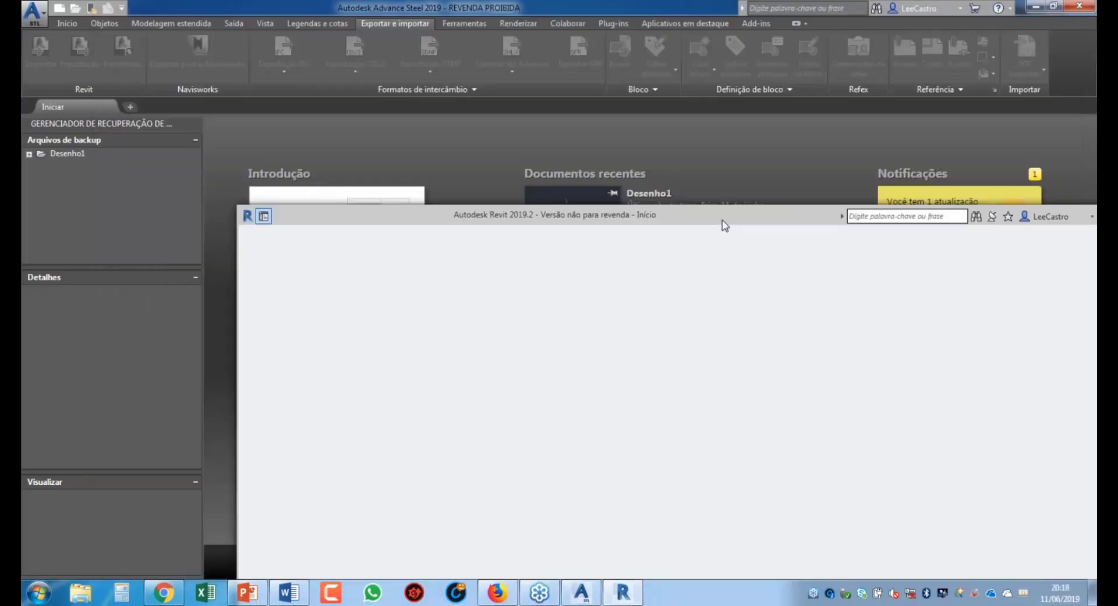
Step: Minimize Revit, restore the Portuguese Advance Steel window, and launch the English Advance Steel 2019
left_click_drag(725, 226, 398, 353)
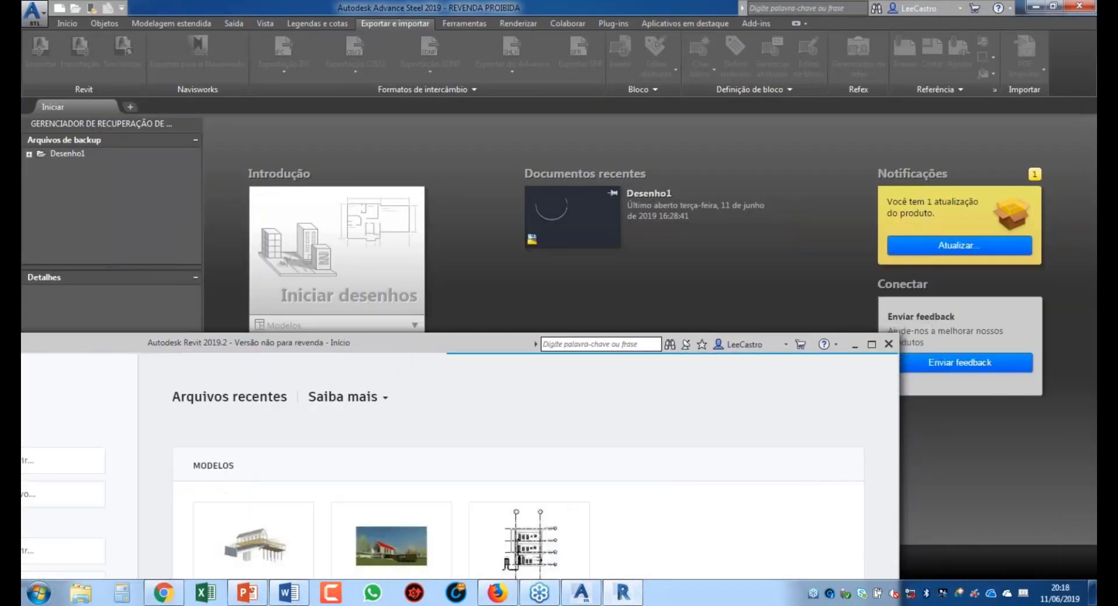
left_click(856, 344)
double_click(460, 11)
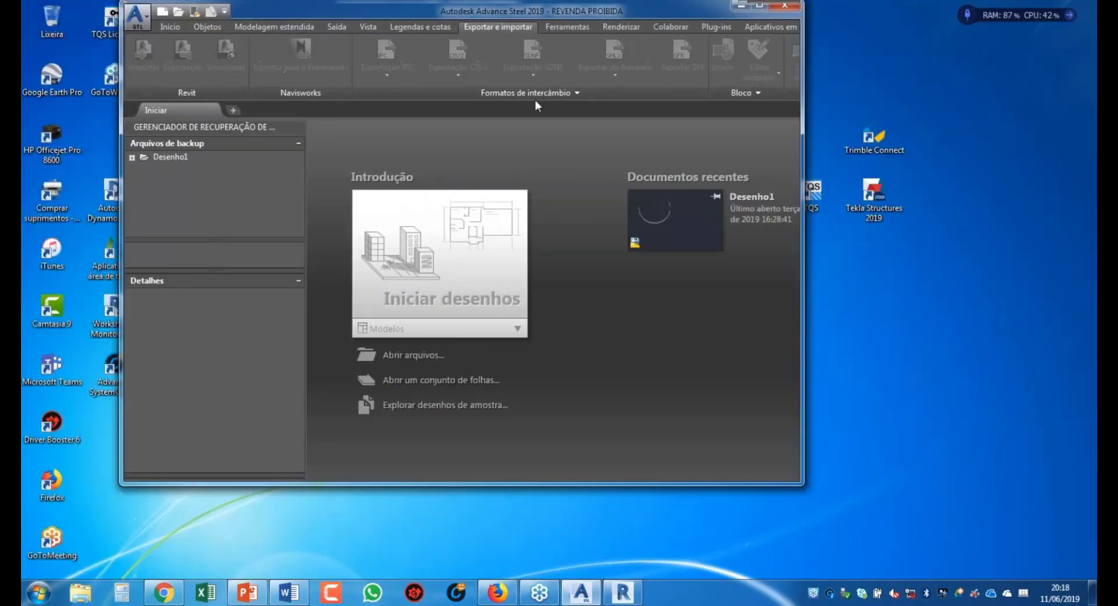
left_click_drag(372, 12, 447, 216)
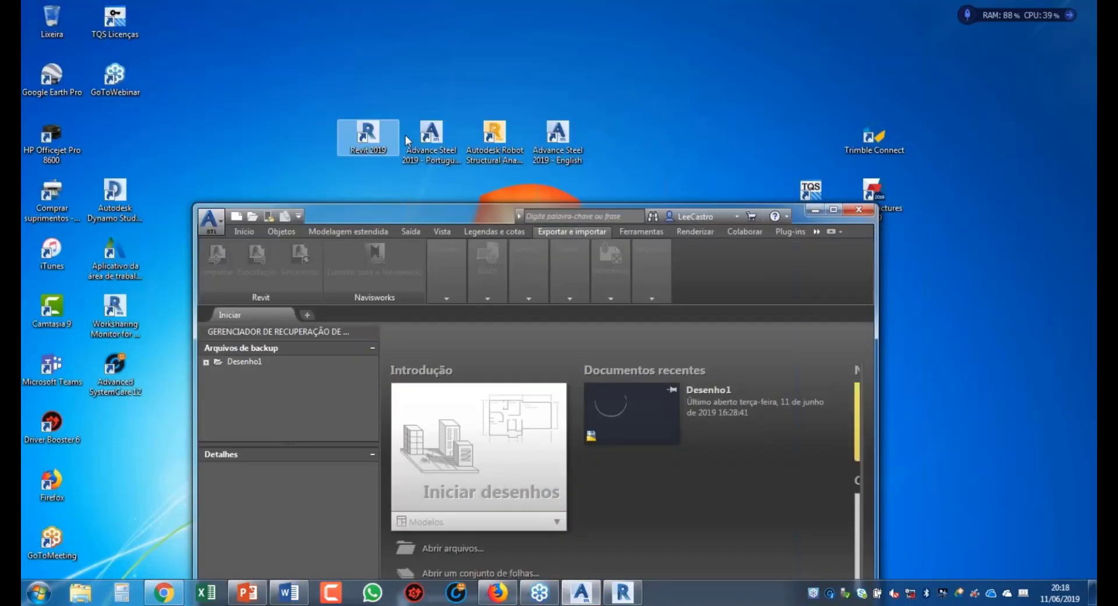
double_click(556, 140)
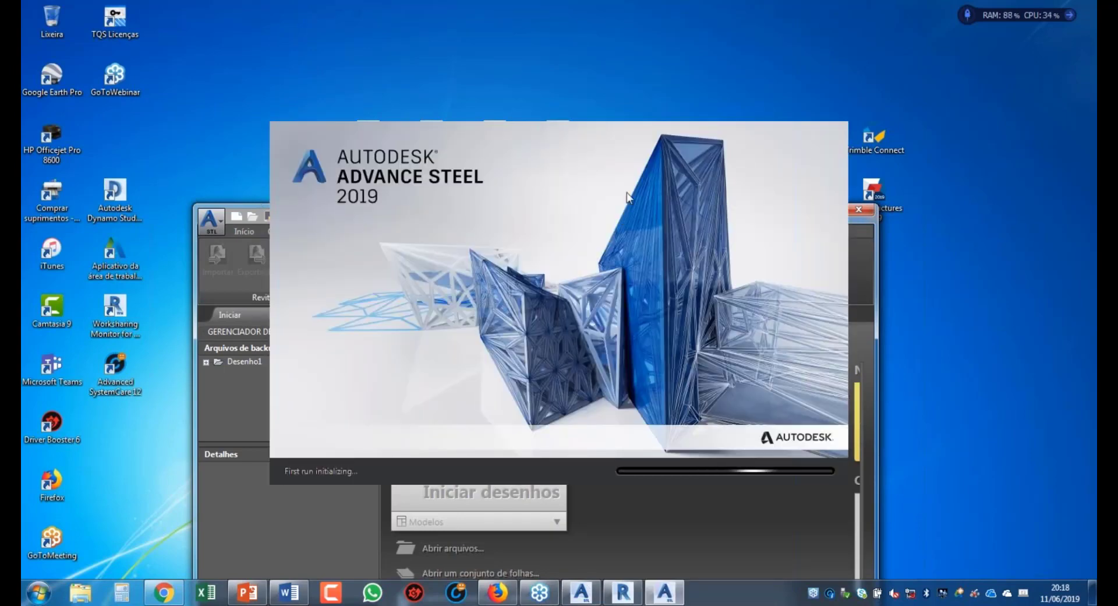
Step: Close the recovery manager, fit the Portuguese window to the left half, and return to PowerPoint
left_click(250, 315)
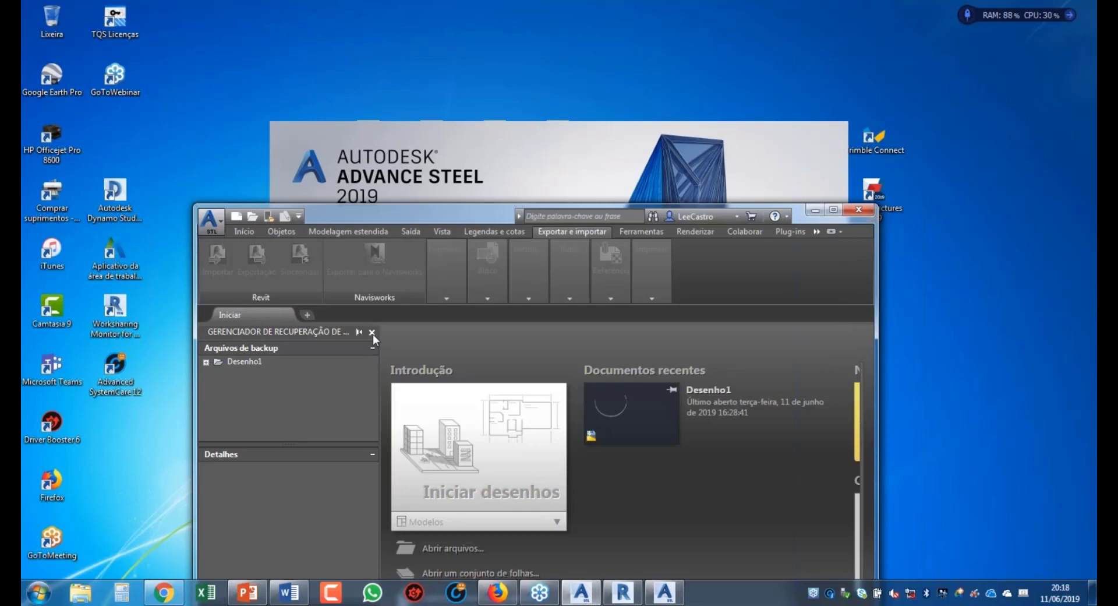
left_click(372, 332)
left_click_drag(243, 219, 34, 192)
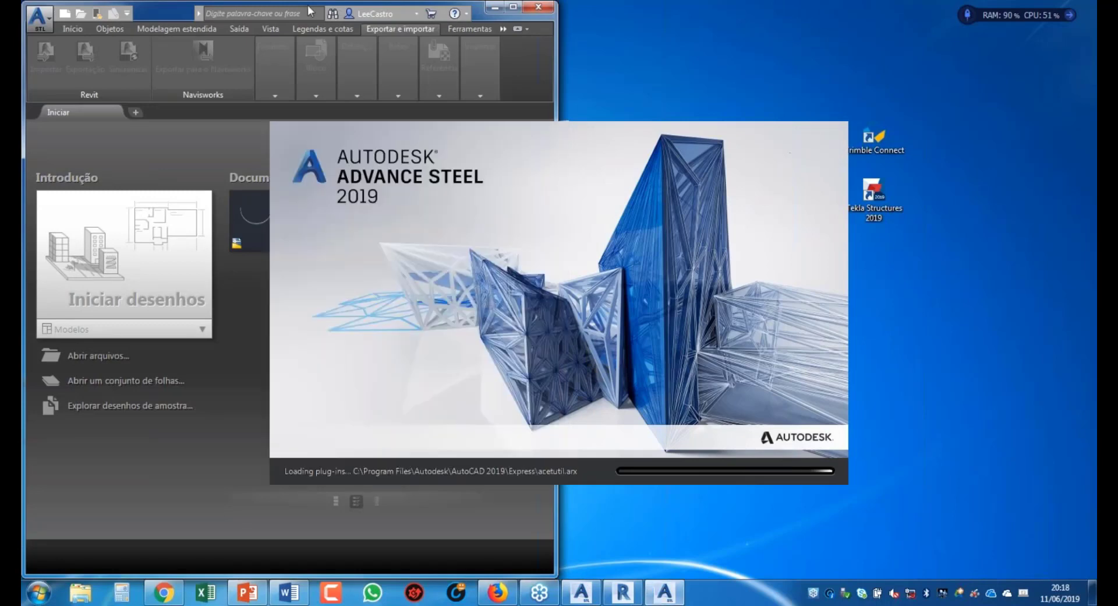
left_click(64, 110)
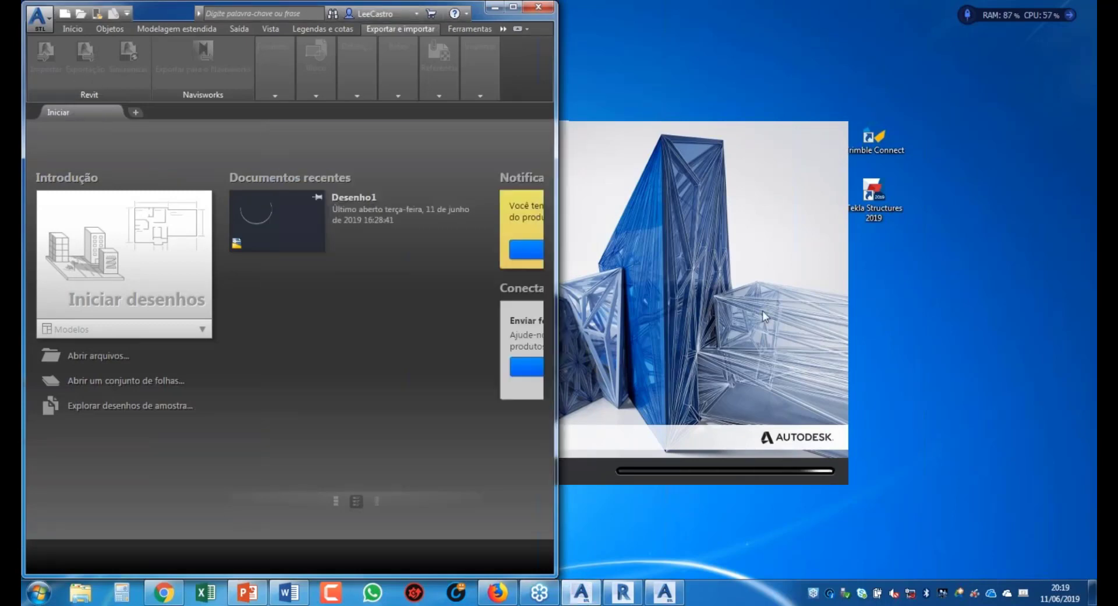
mouse_move(498, 594)
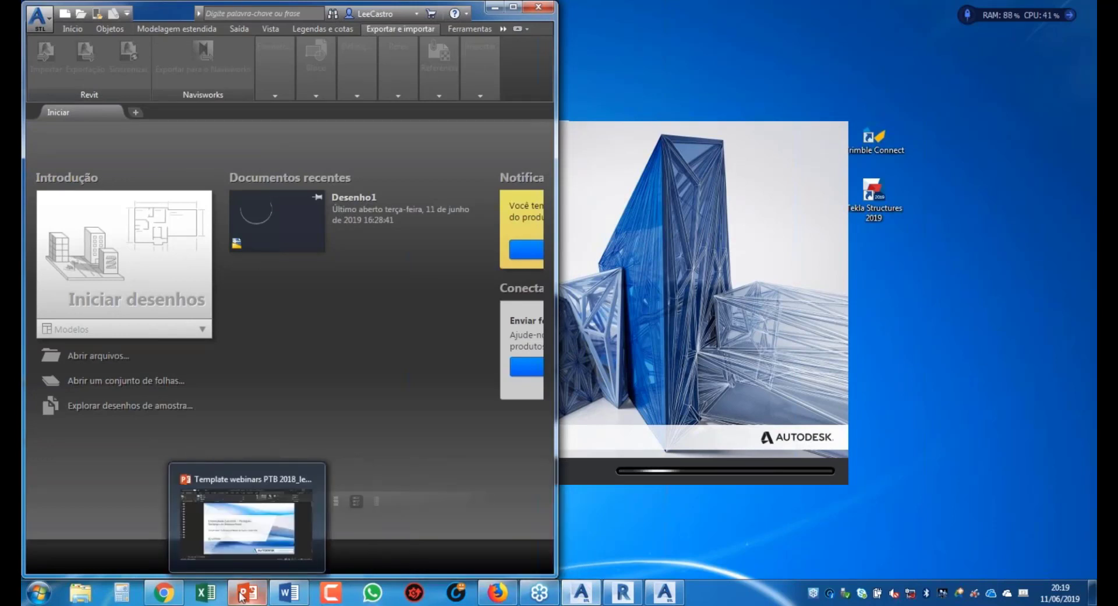
left_click(278, 495)
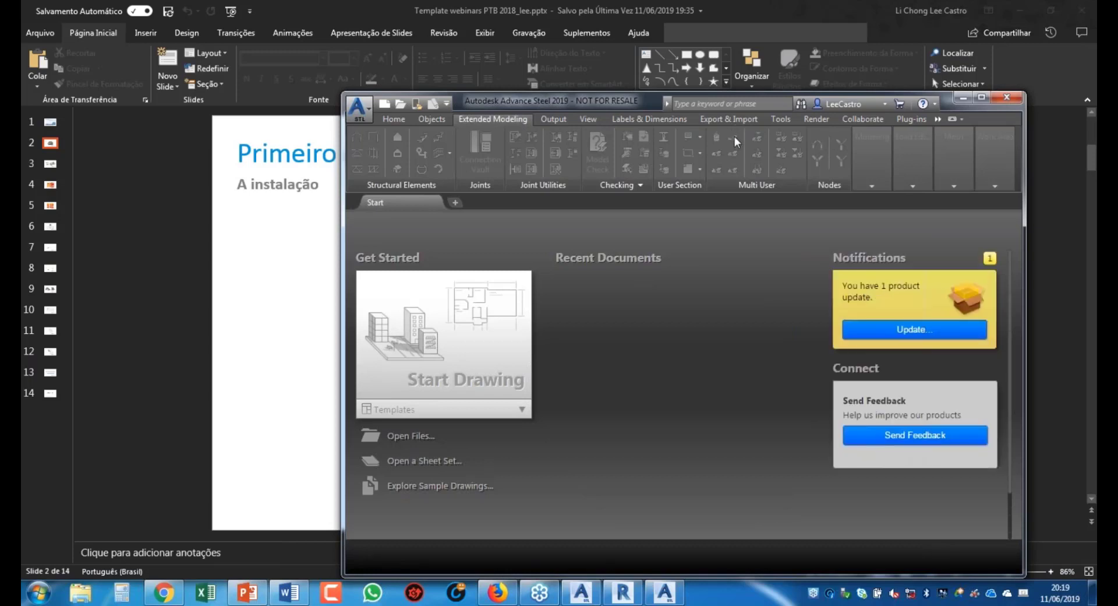
Step: Move the English Advance Steel window to the right and minimize PowerPoint
left_click_drag(396, 107, 1096, 198)
double_click(418, 15)
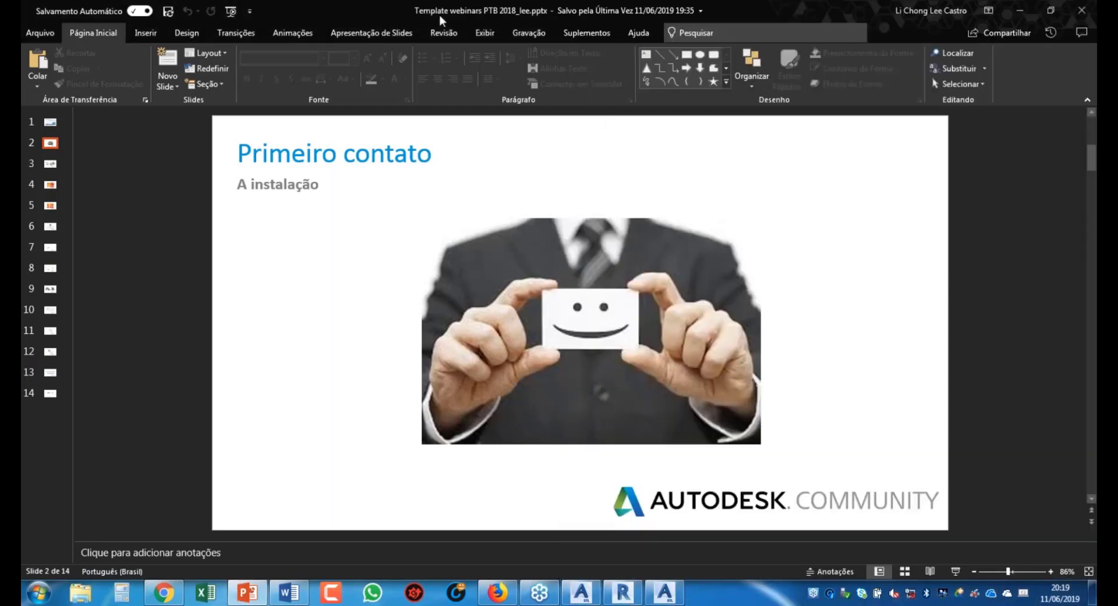
left_click(1021, 11)
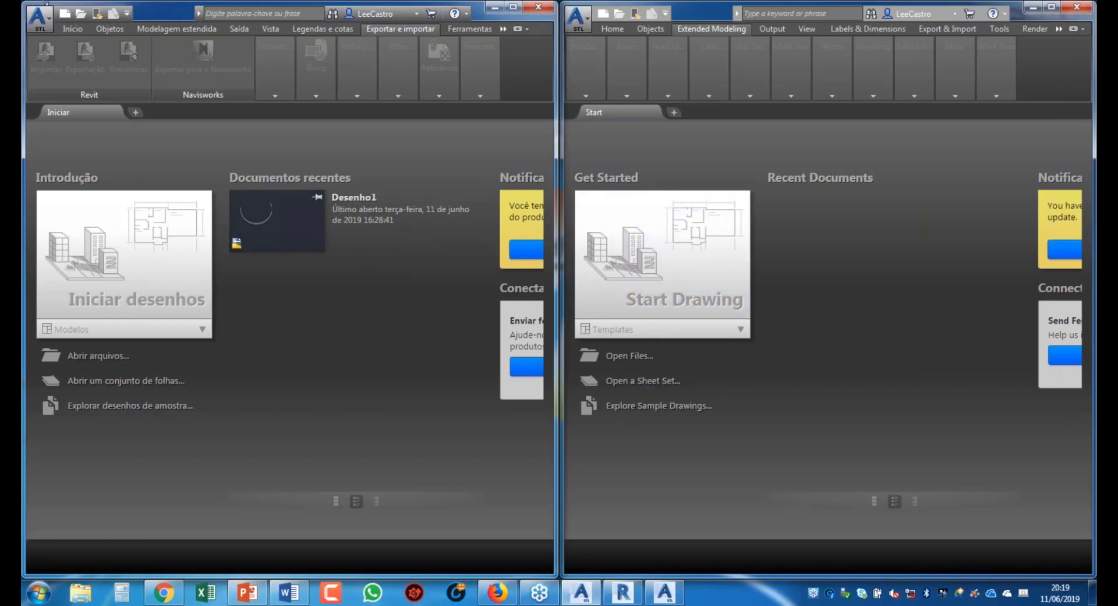
Step: Create Desenho1 from ASTemplate.dwt in the Portuguese window and move the expanded Modificar palette to the upper left
left_click(66, 14)
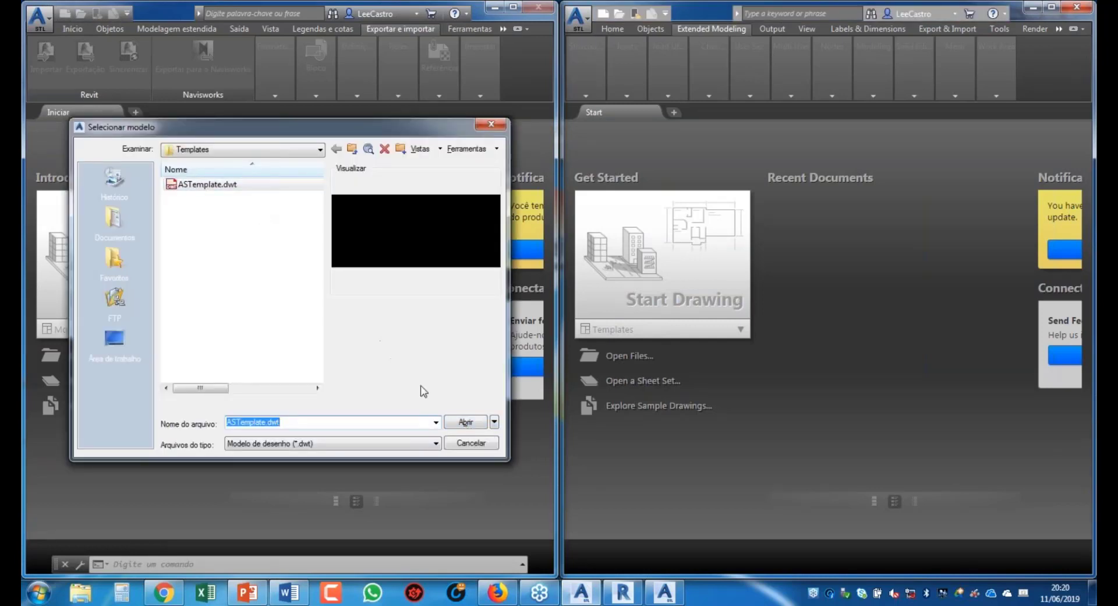
left_click(471, 425)
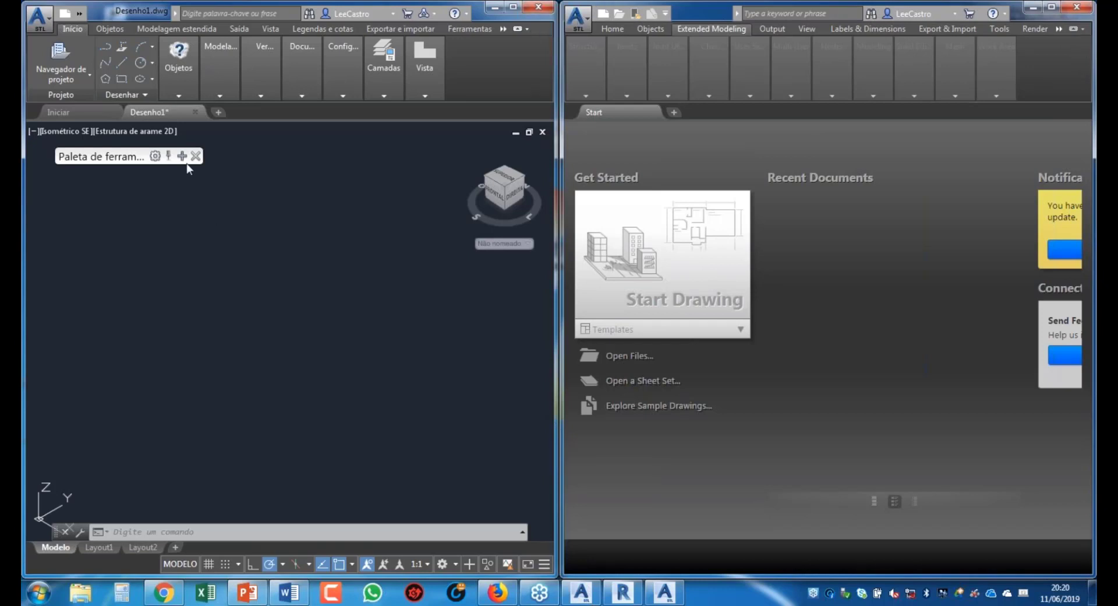
mouse_move(181, 161)
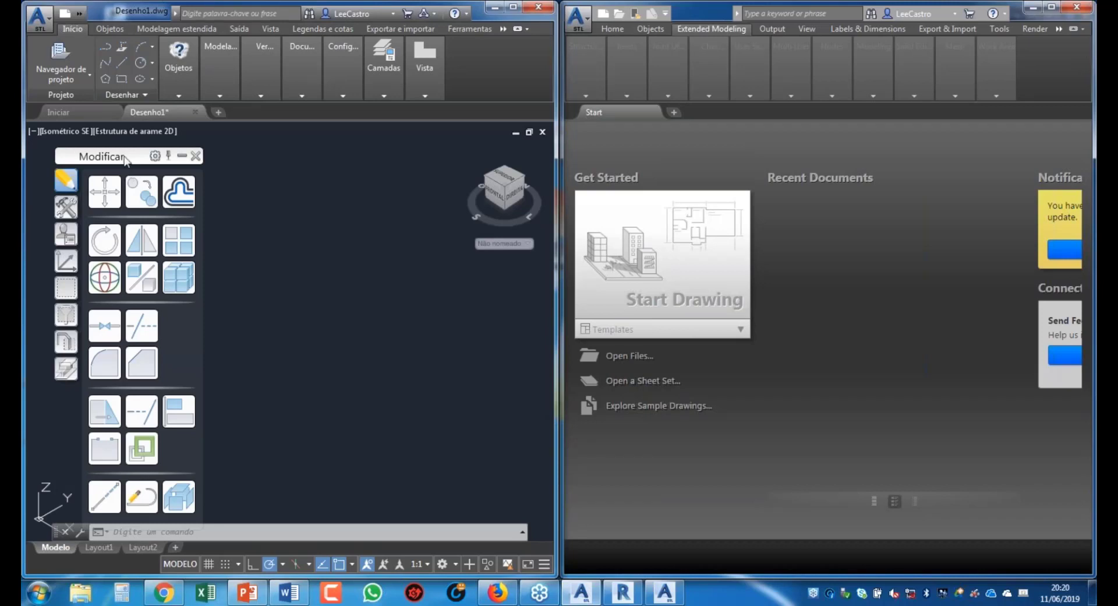
left_click_drag(121, 155, 101, 138)
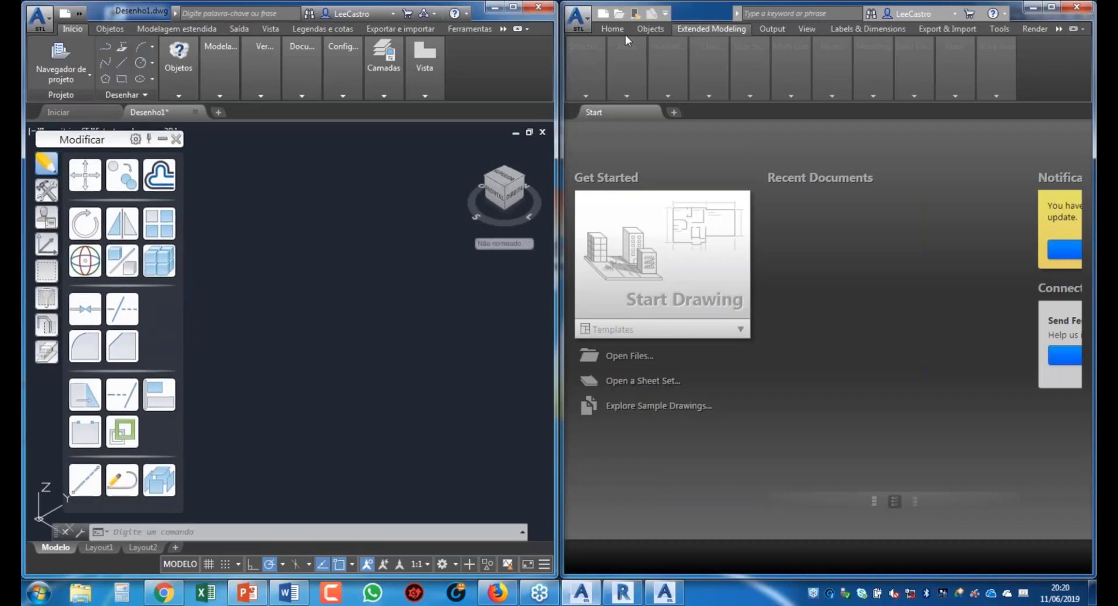
Step: Create Drawing1 from ASTemplate.dwt in the English Advance Steel window
left_click(605, 15)
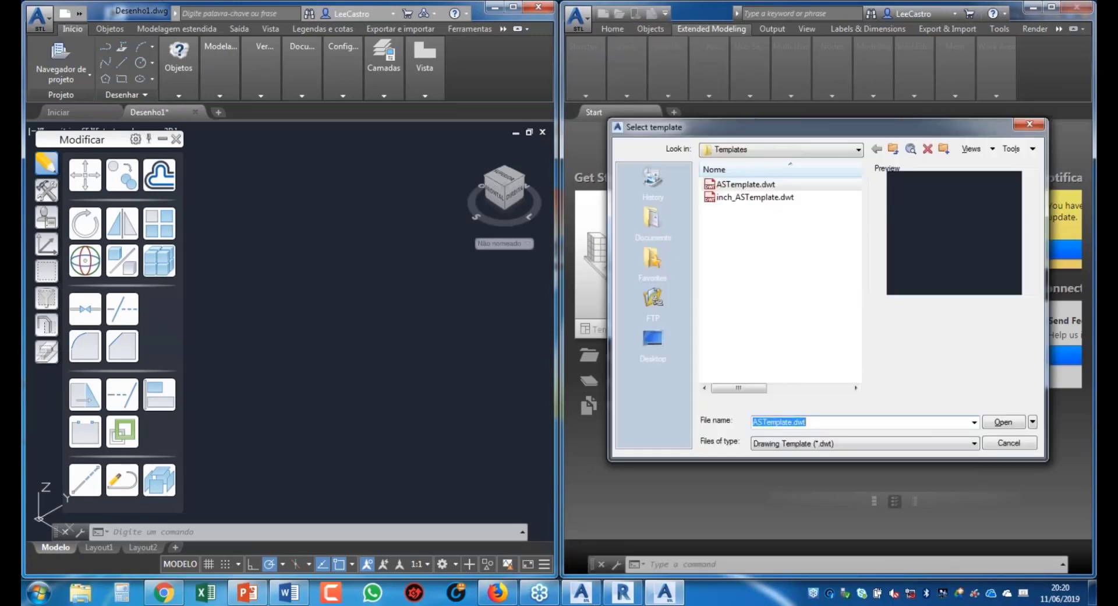
left_click_drag(697, 119, 512, 81)
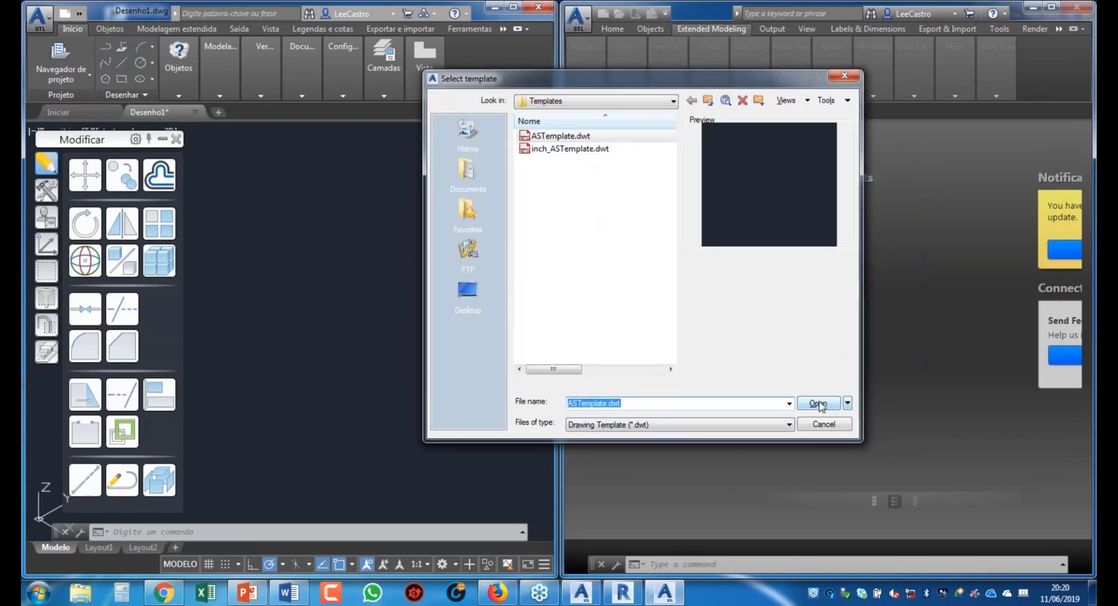
left_click(818, 403)
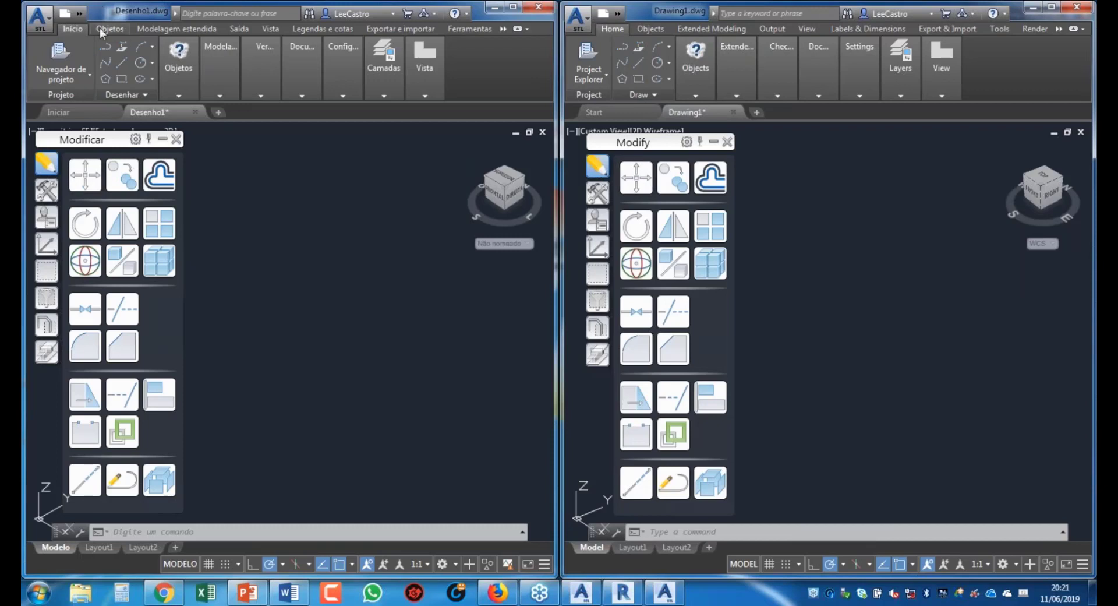
left_click(641, 28)
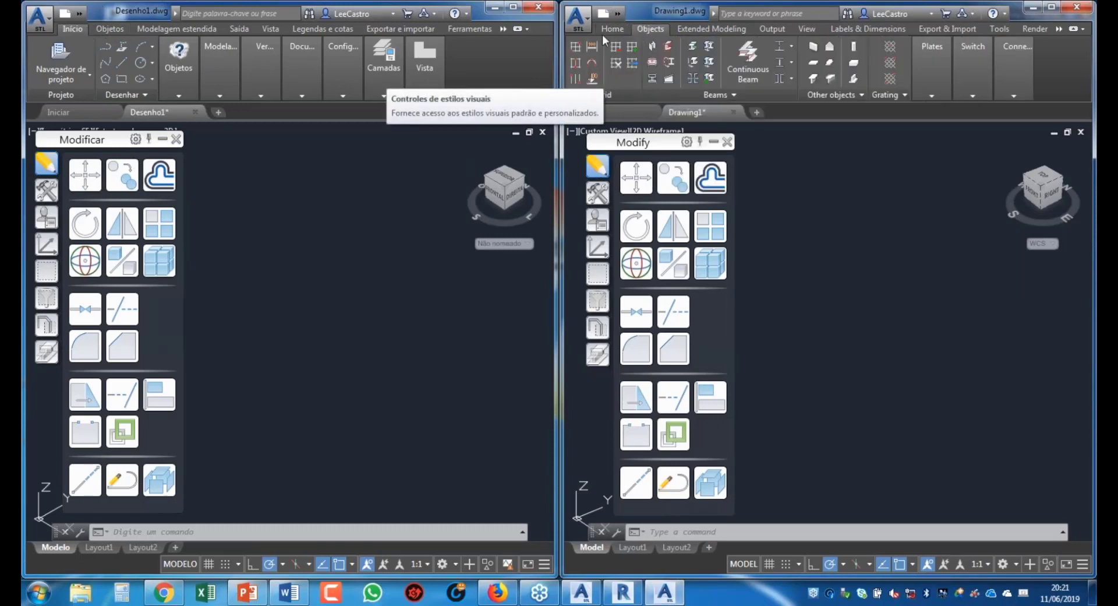
left_click(113, 30)
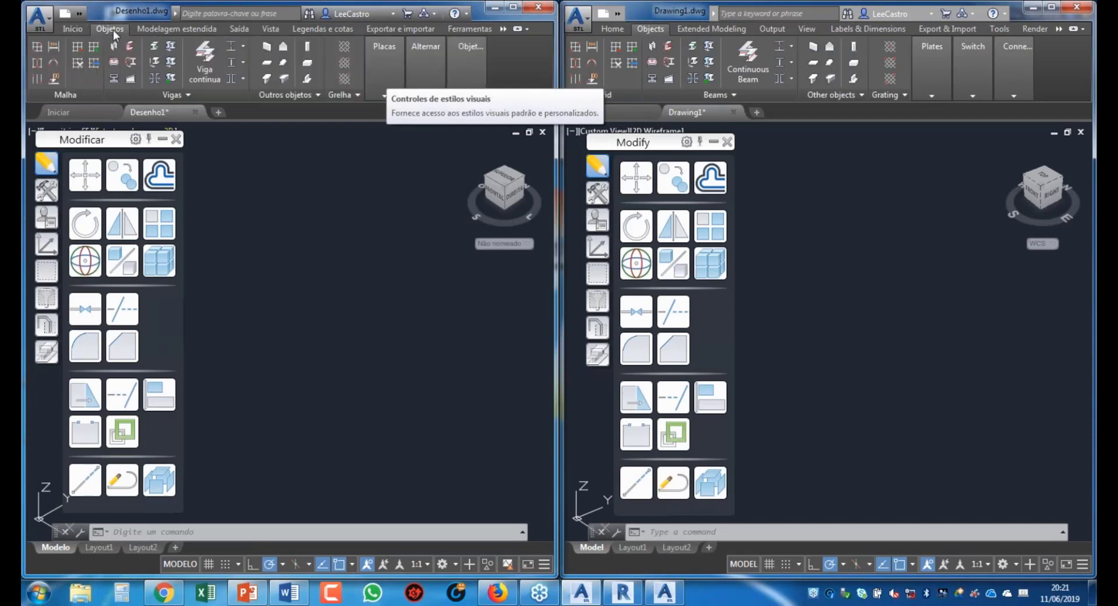
left_click(713, 29)
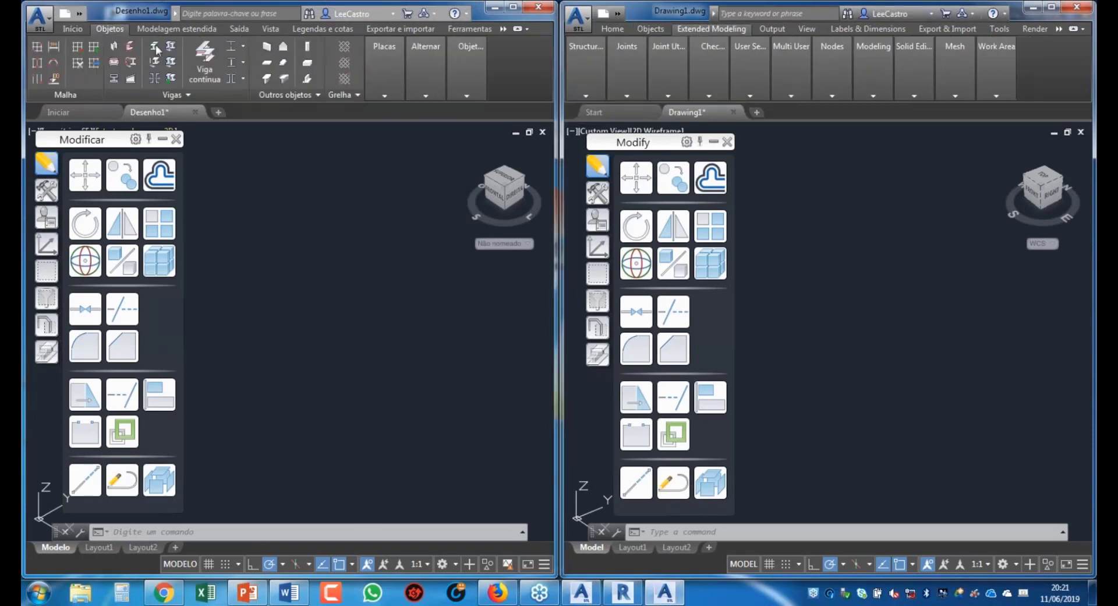
left_click(183, 29)
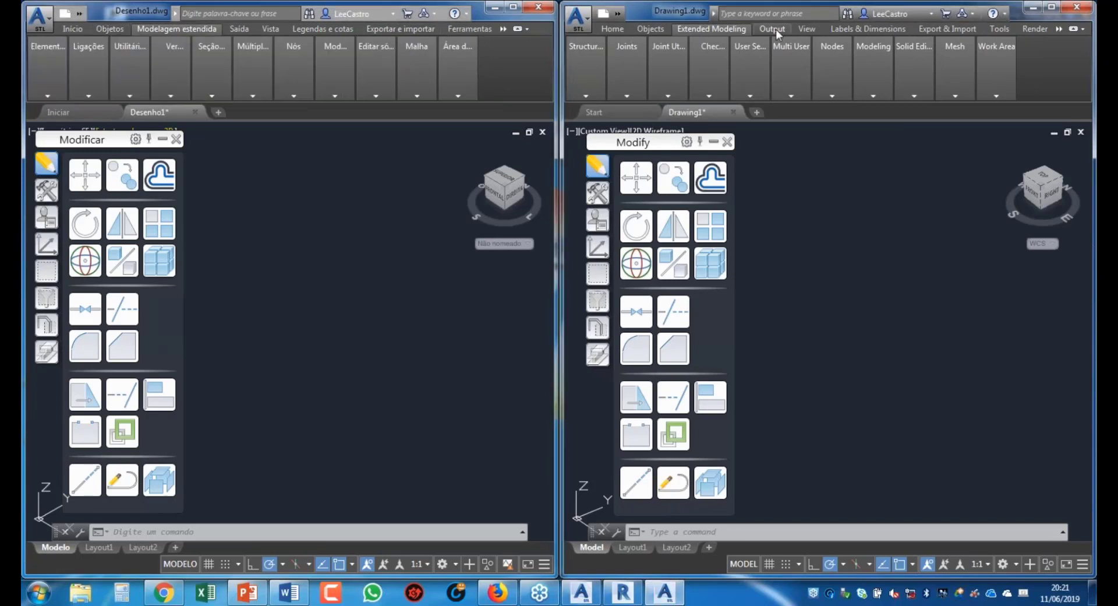
left_click(241, 31)
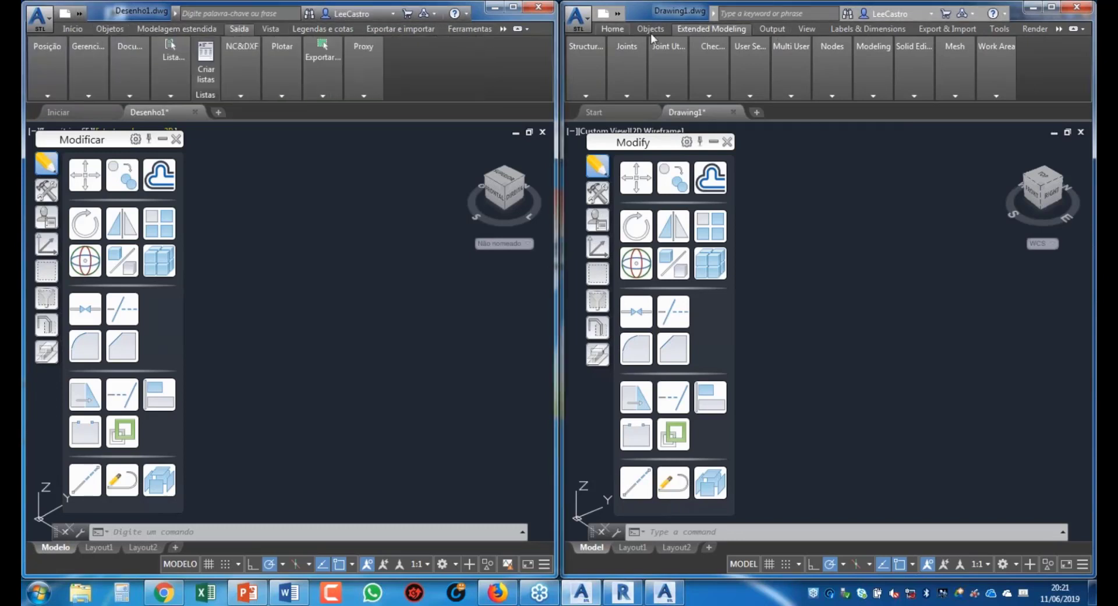
left_click(774, 29)
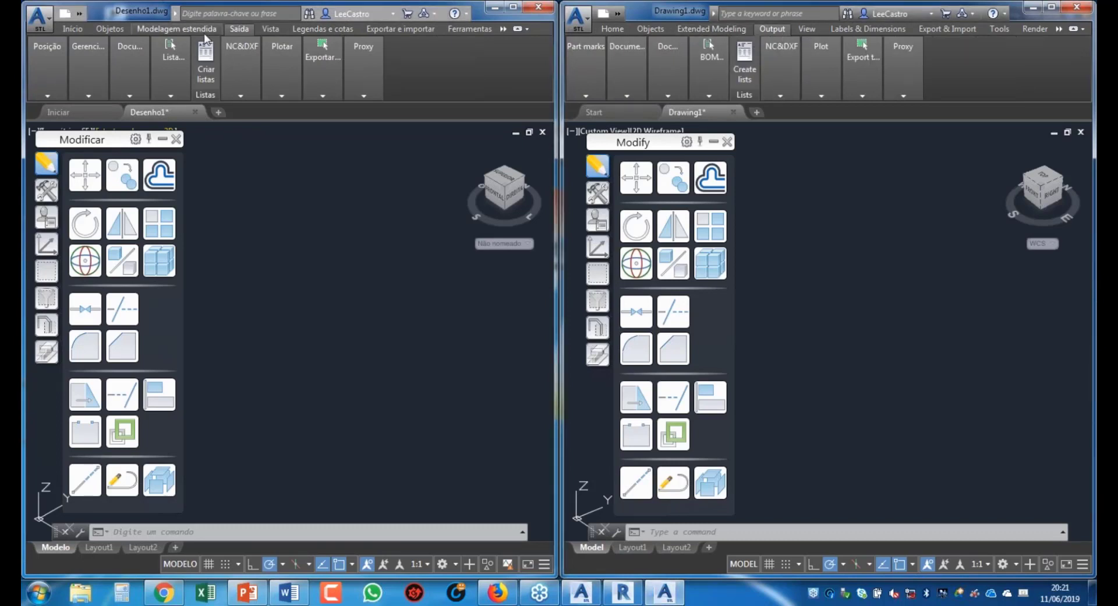
left_click(72, 30)
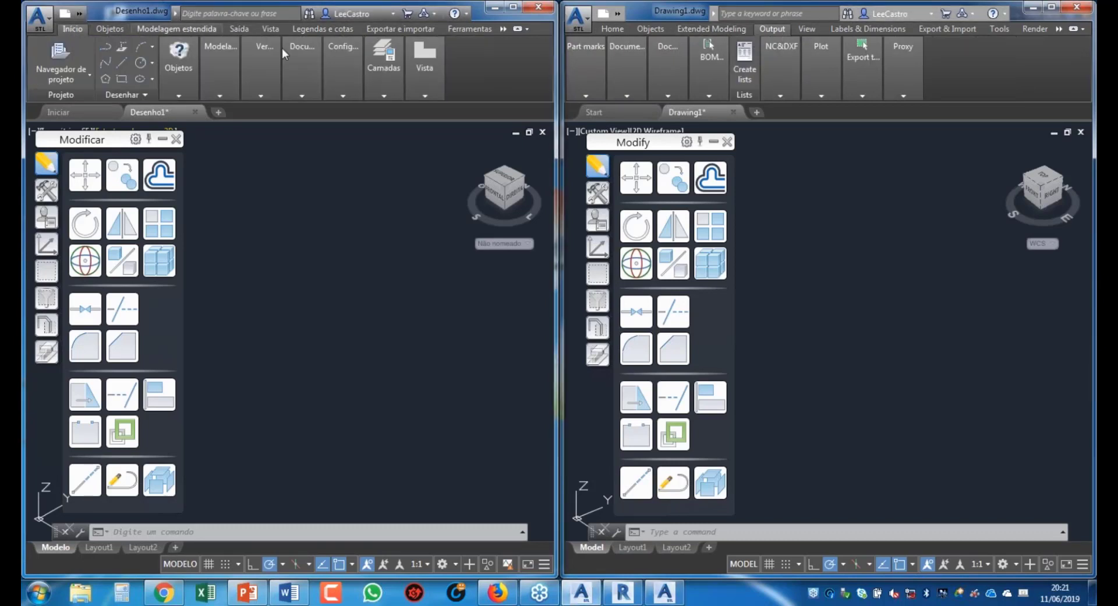
left_click(618, 32)
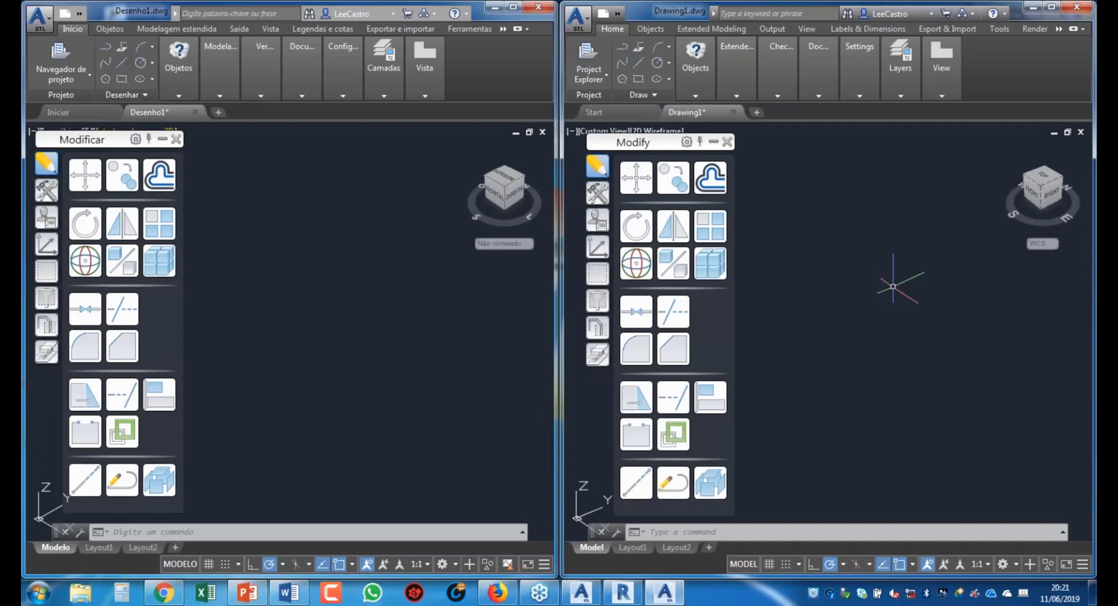
Step: Close English Advance Steel without saving Drawing1.dwg and maximize the Portuguese Desenho1 window
left_click(1084, 7)
left_click(832, 323)
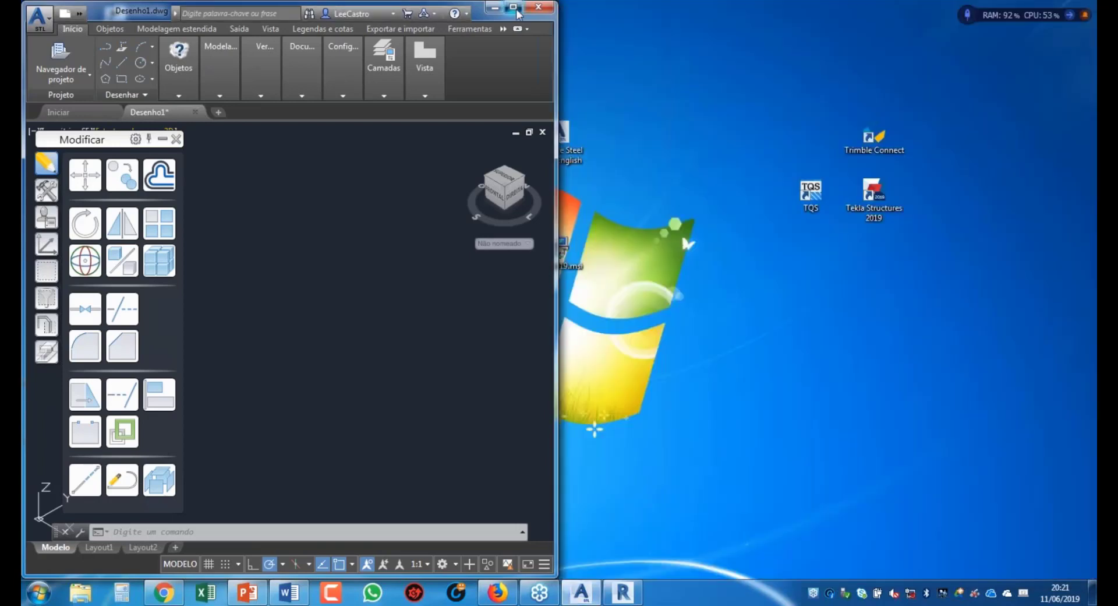
left_click(515, 10)
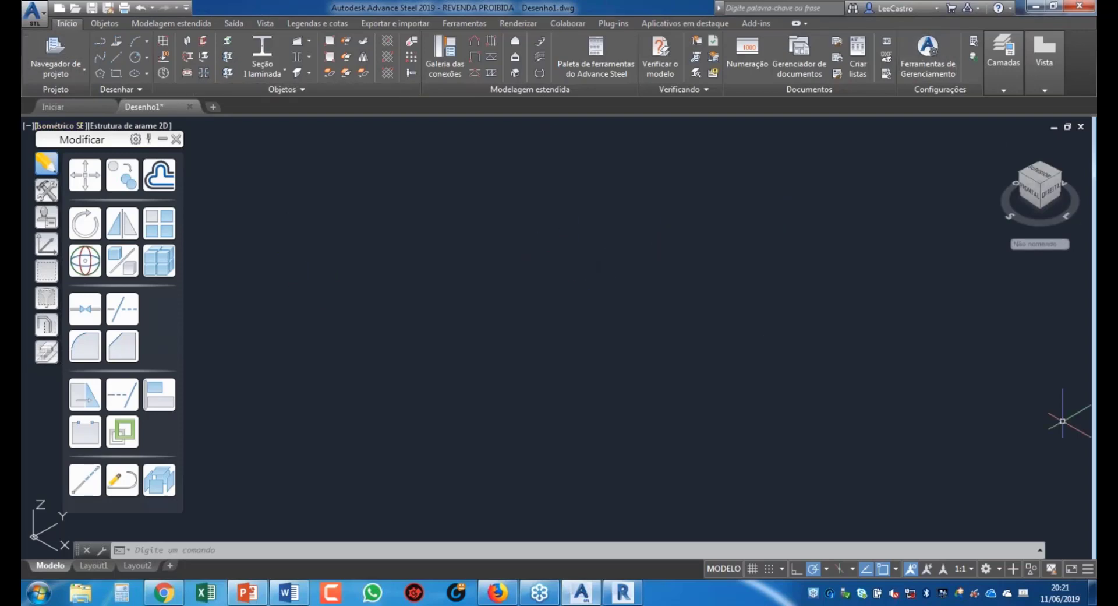
left_click(987, 569)
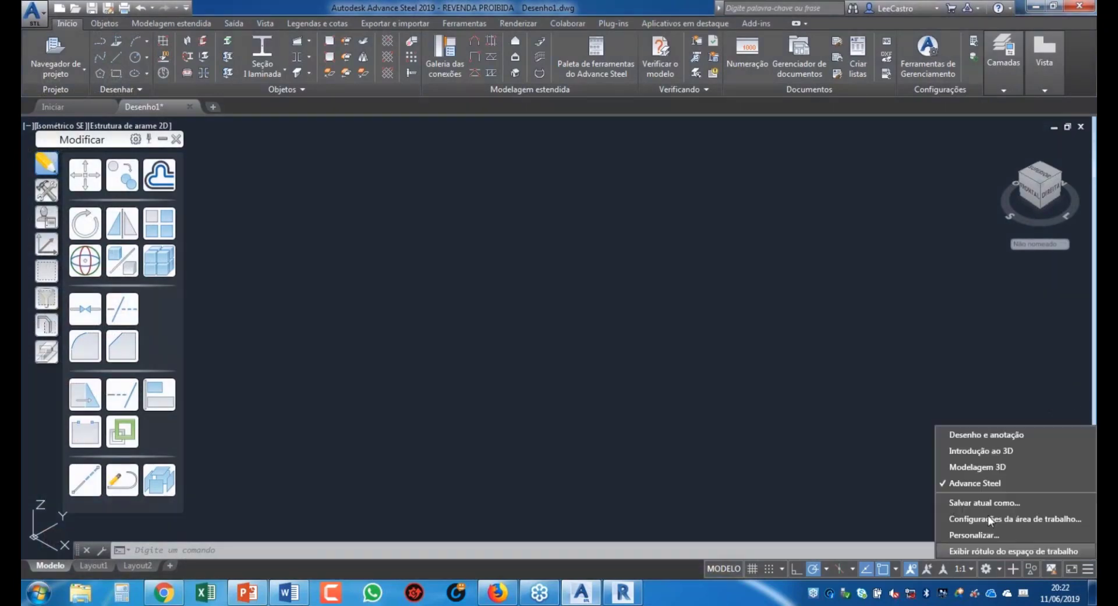
left_click(986, 437)
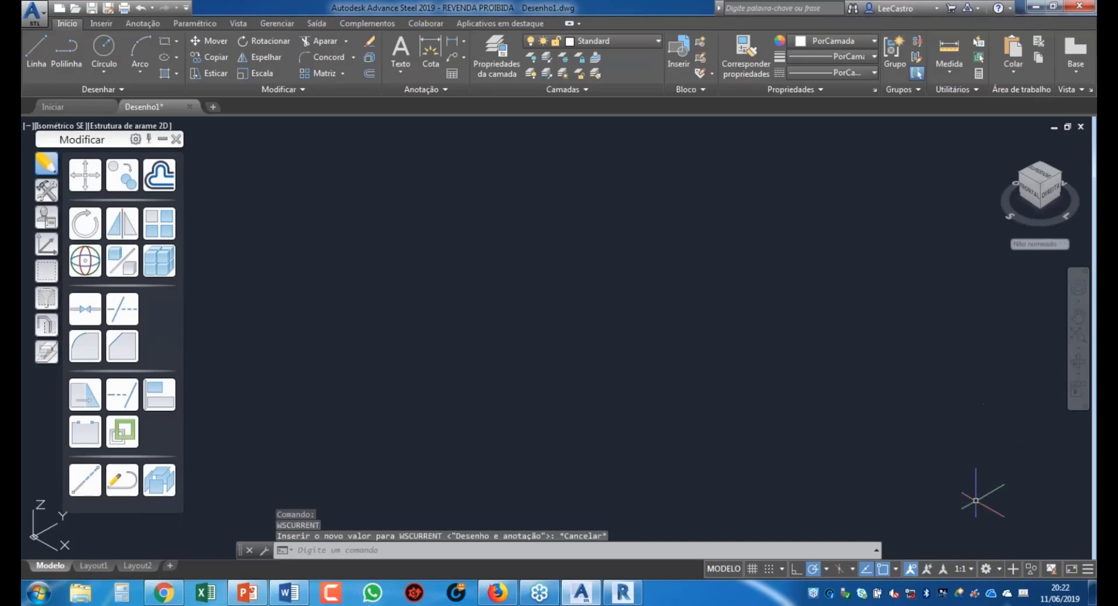
left_click(1000, 569)
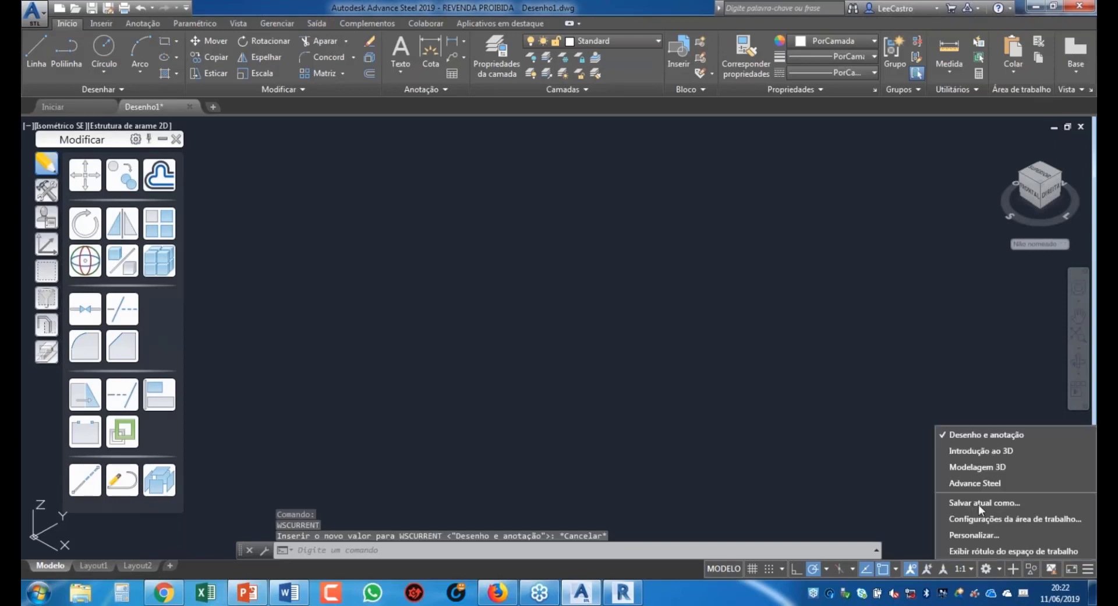
left_click(1000, 570)
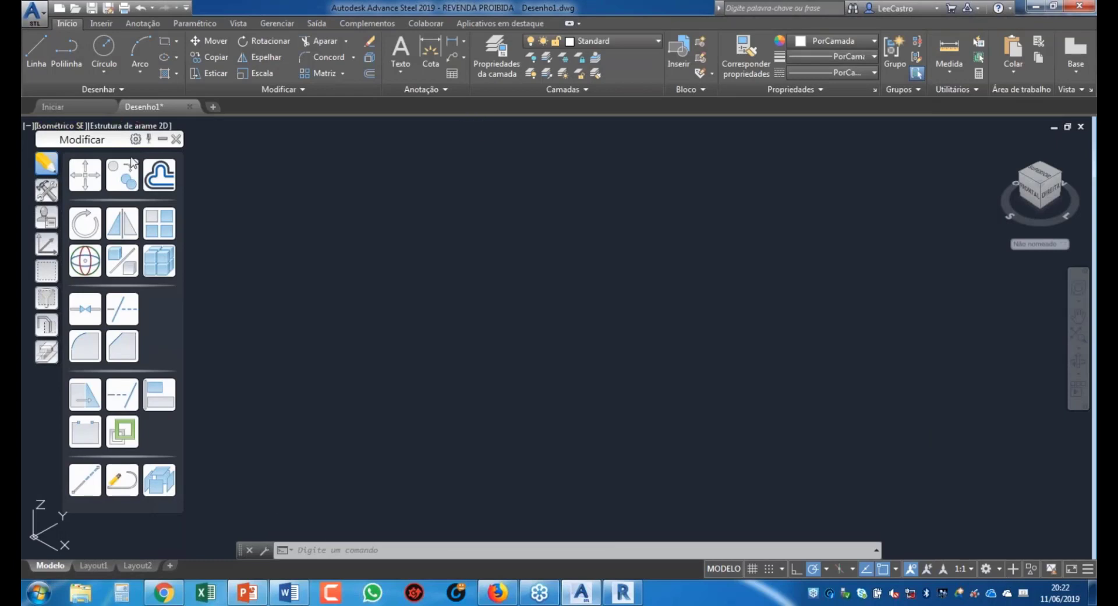
left_click(163, 139)
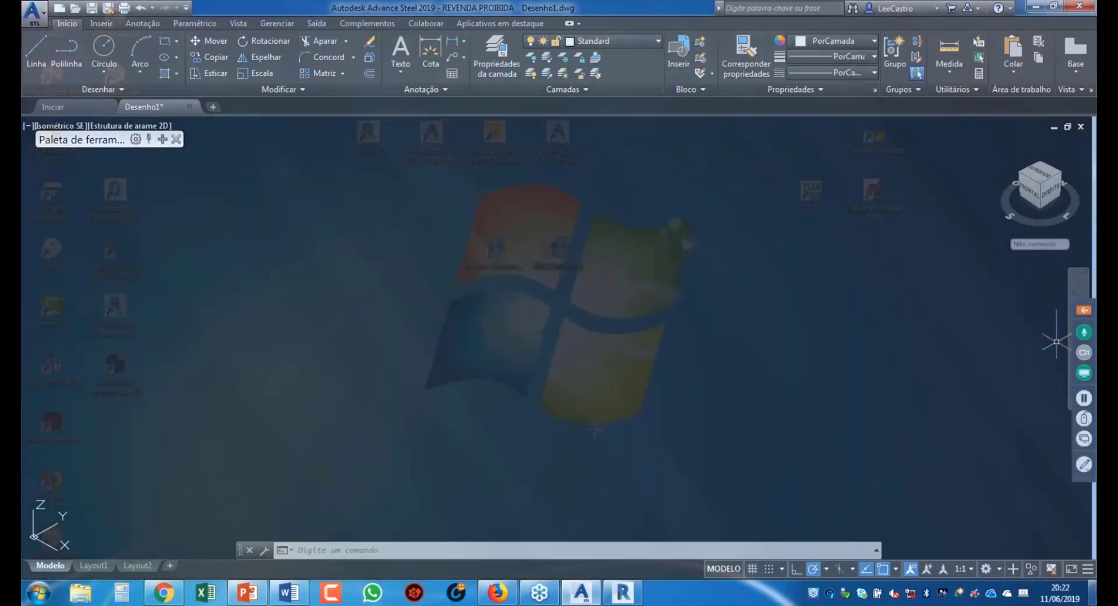
left_click(986, 568)
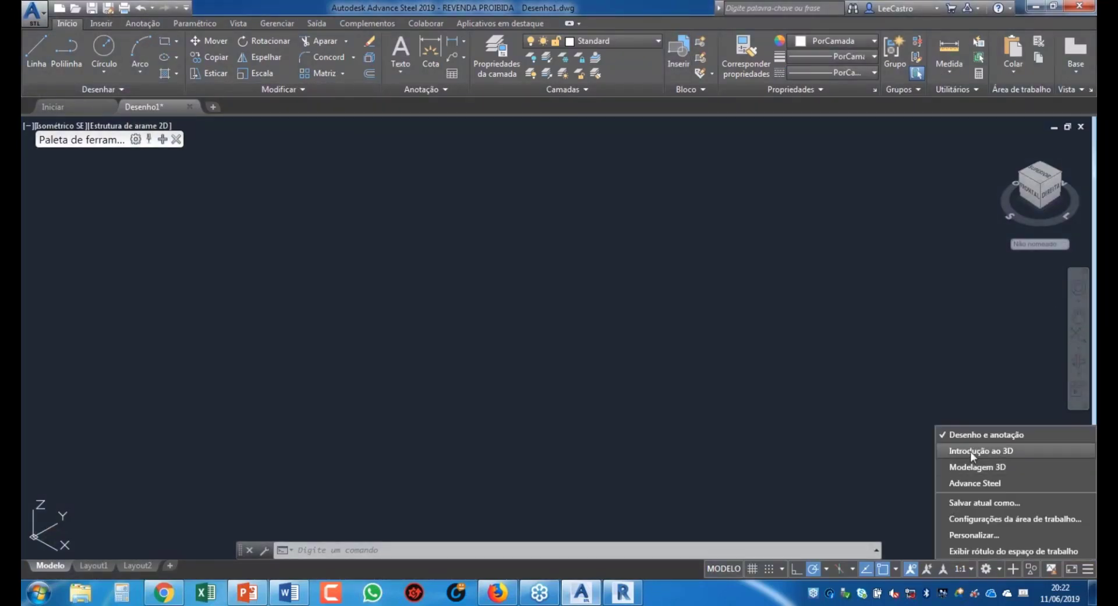
left_click(983, 484)
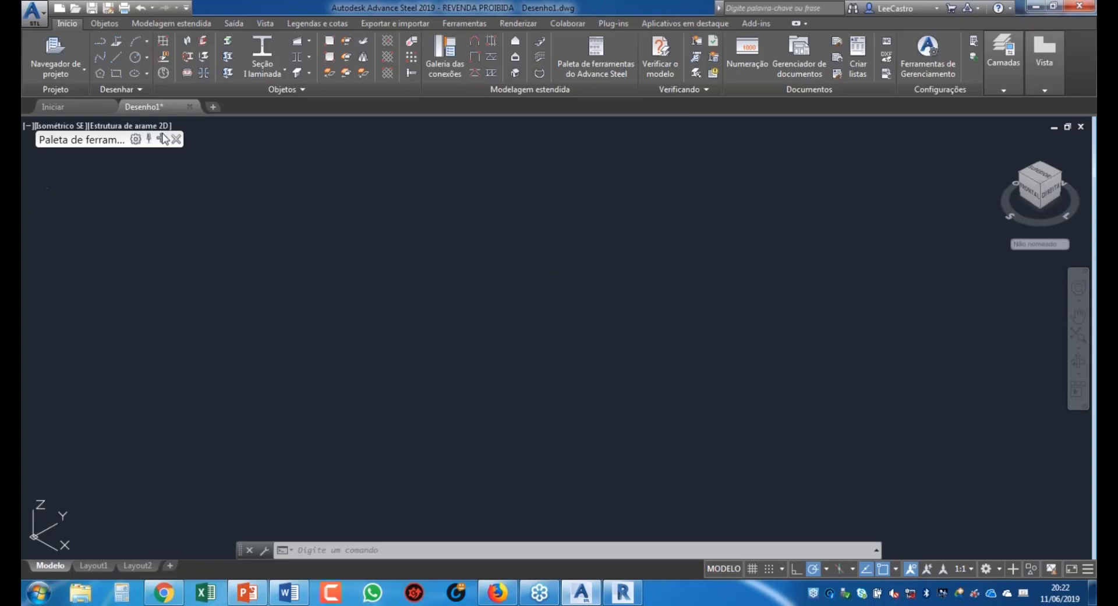
mouse_move(163, 140)
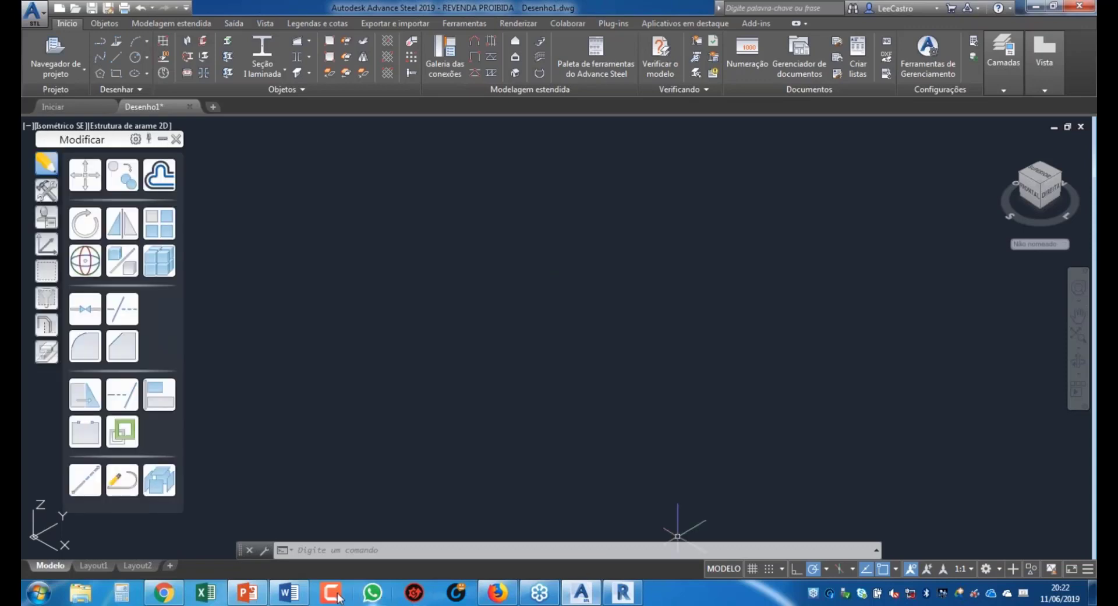
Step: Bring PowerPoint forward and start the slideshow at the 'Primeiro contato – A instalação' slide
left_click(262, 597)
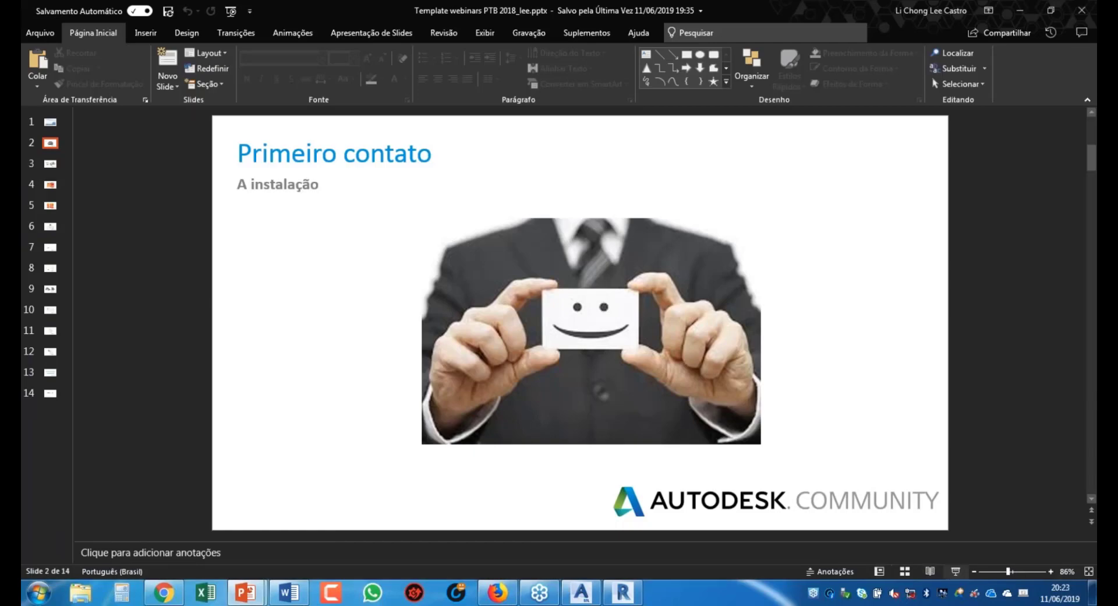
left_click(955, 571)
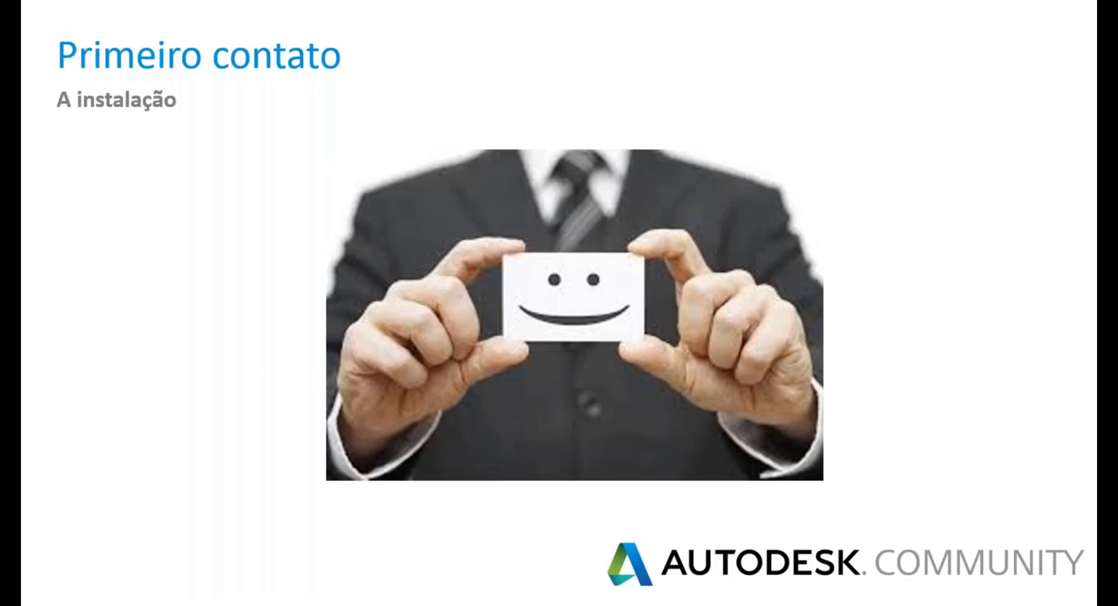
Step: Advance two slides to the Revit, Advanced Steel and Robot Structural Analysis slide
key("Right")
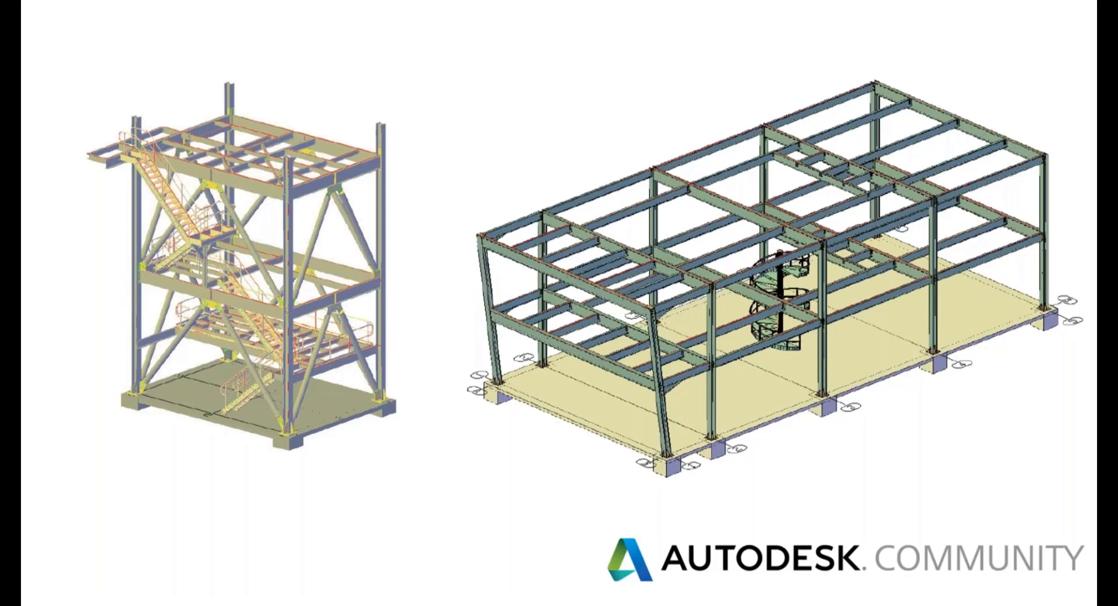
key("Right")
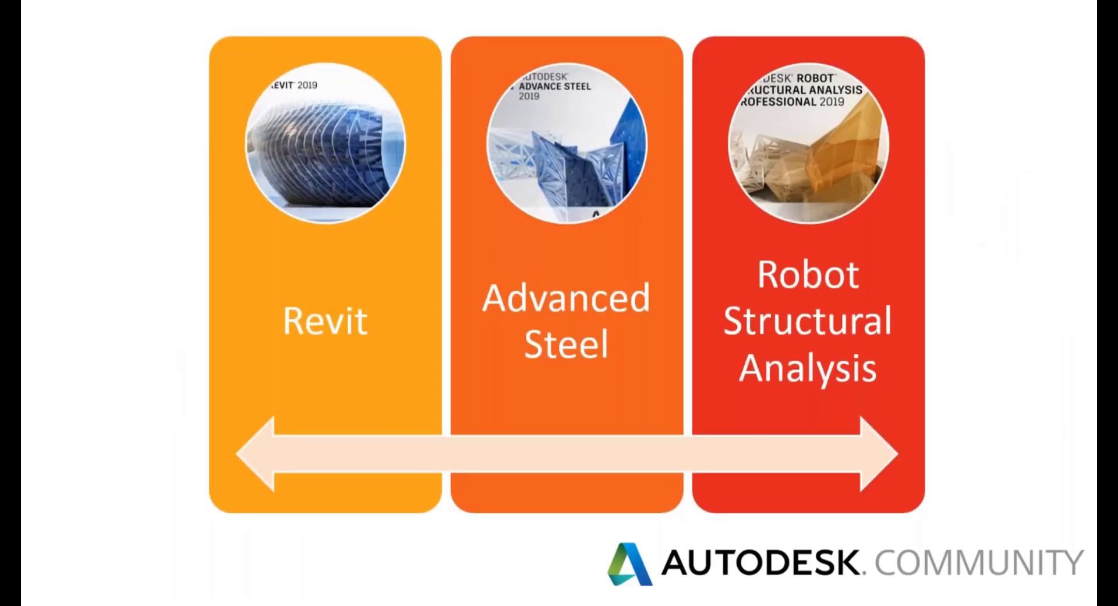
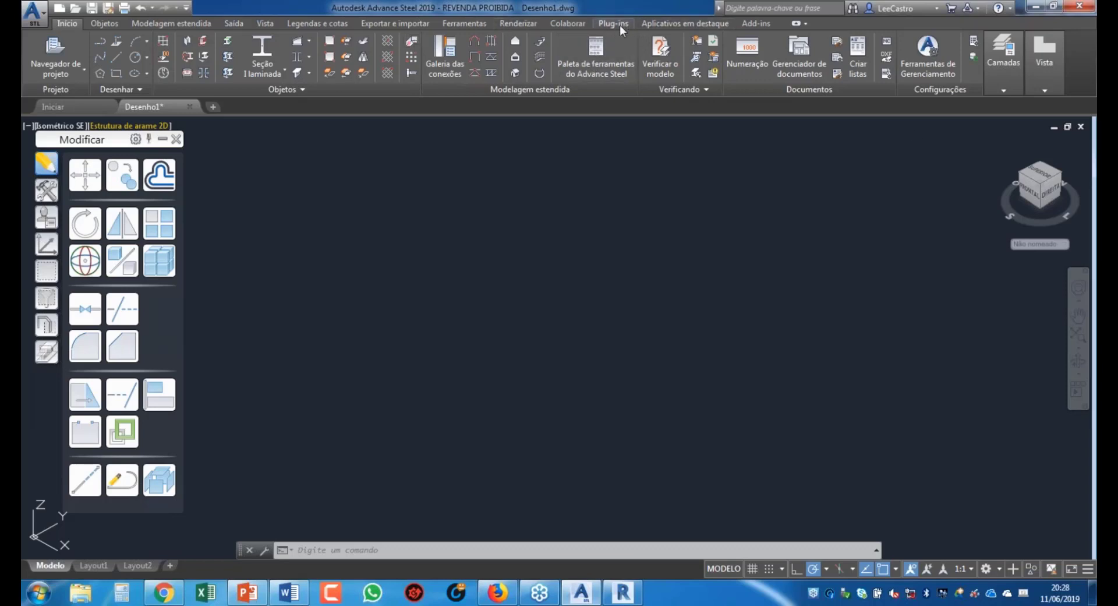
Step: Show the Exportar e importar tools and review the IFC, CIS/2, SDNF and Advance export dropdown options
left_click(399, 24)
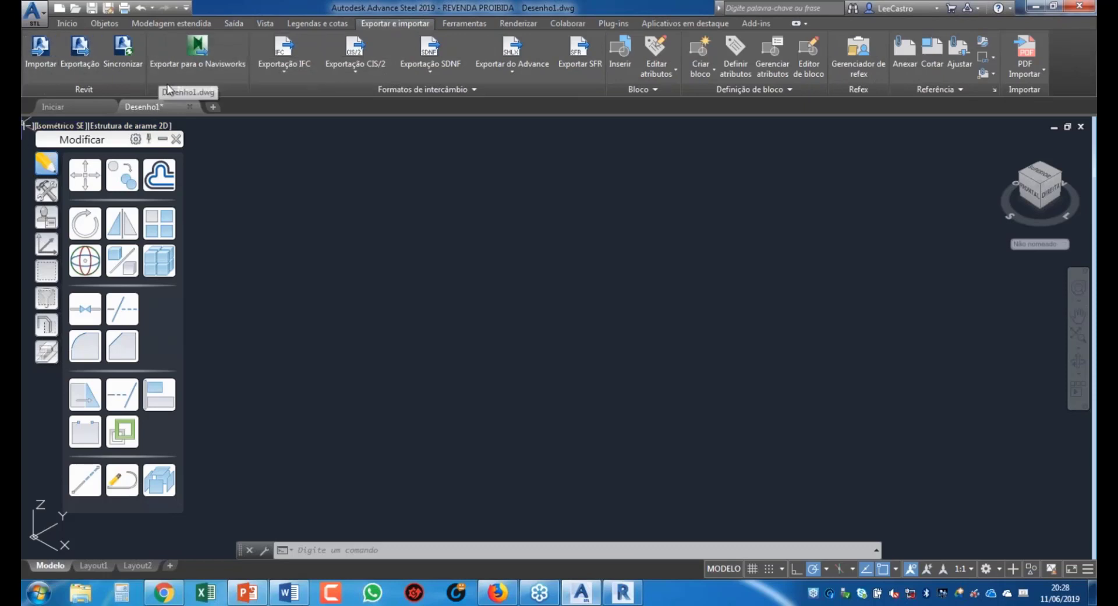
left_click(277, 78)
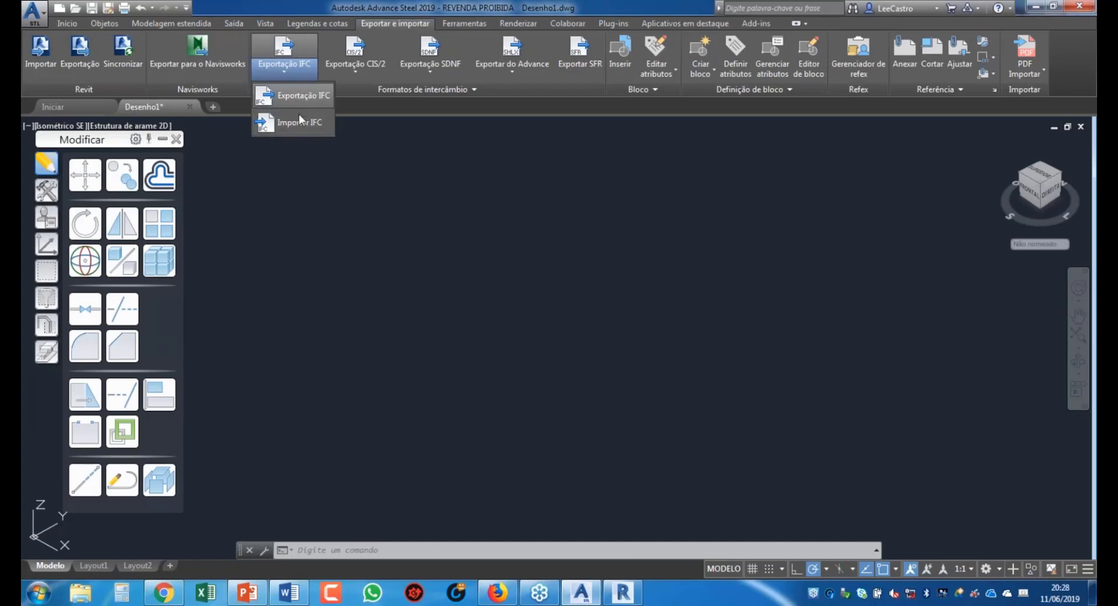
left_click(353, 76)
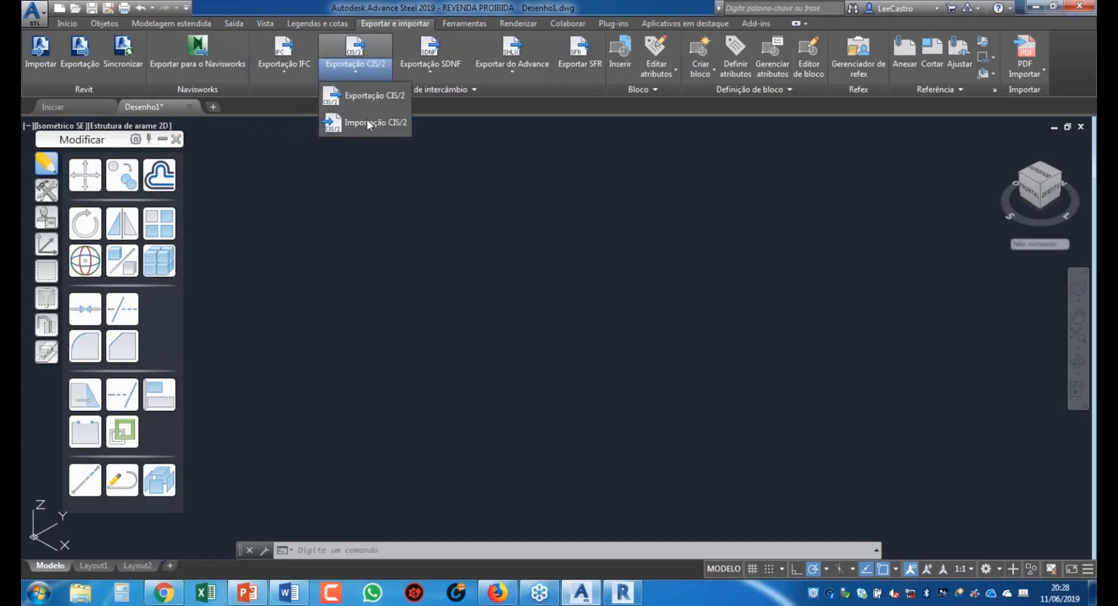
left_click(429, 76)
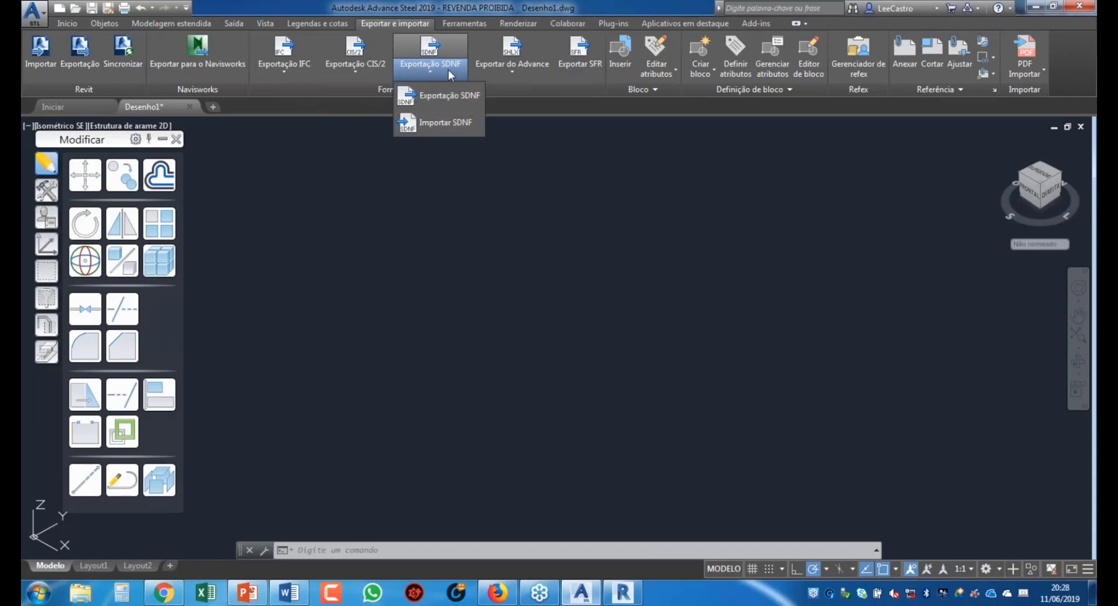
left_click(519, 77)
left_click(519, 78)
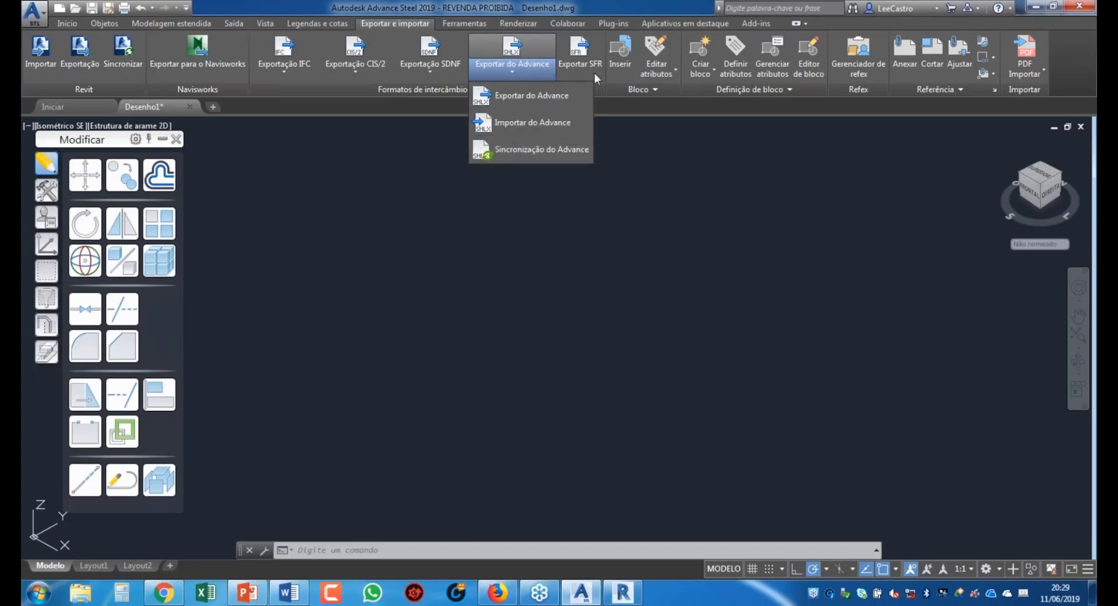
Step: Dismiss the Exportar do Advance dropdown, leaving the empty drawing
left_click(609, 88)
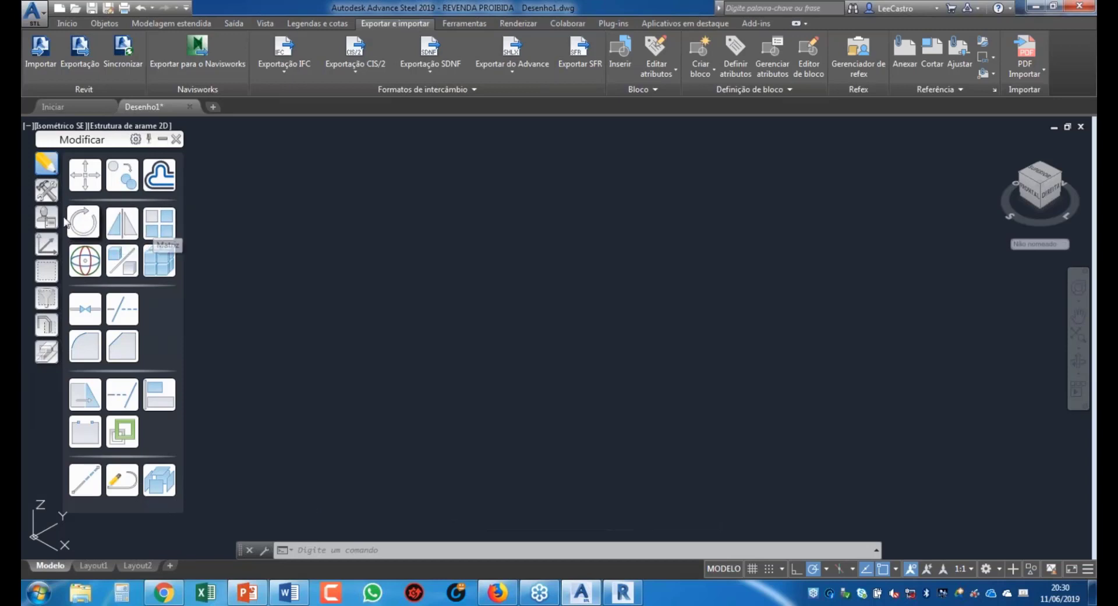
Step: Browse the palette's Ferramentas, Propriedades AdvanceSteel and UCS sets, ending on Vistas rápidas
left_click(47, 190)
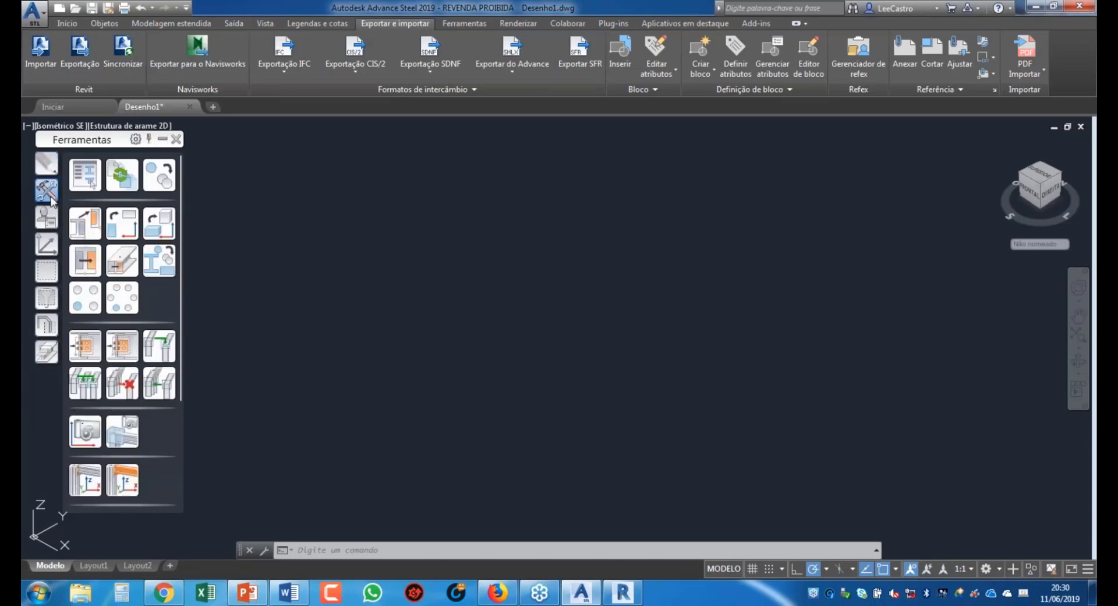
left_click(85, 178)
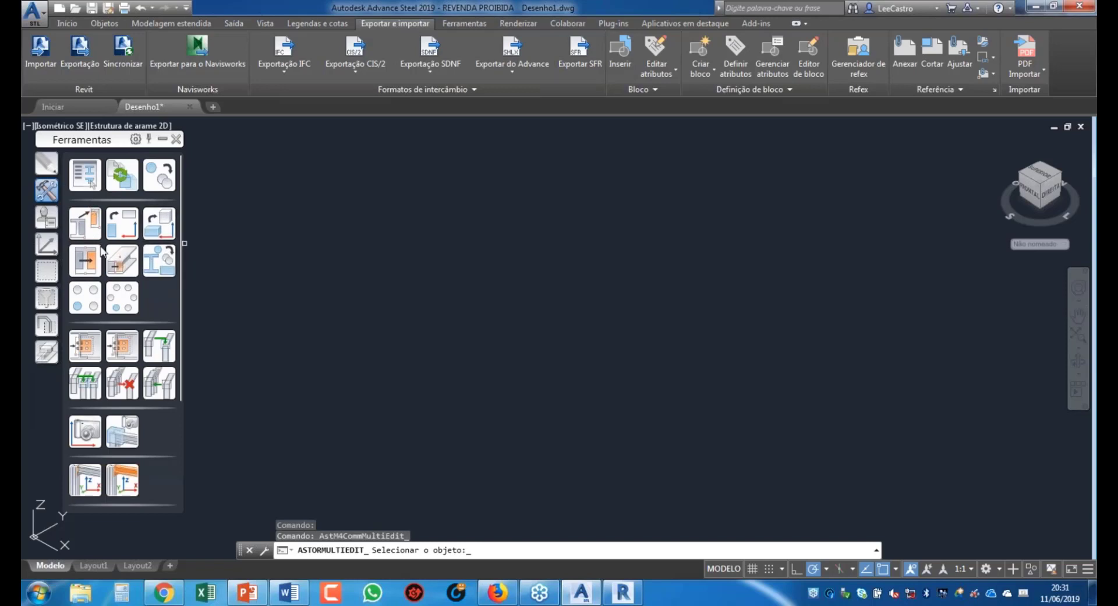
left_click(47, 247)
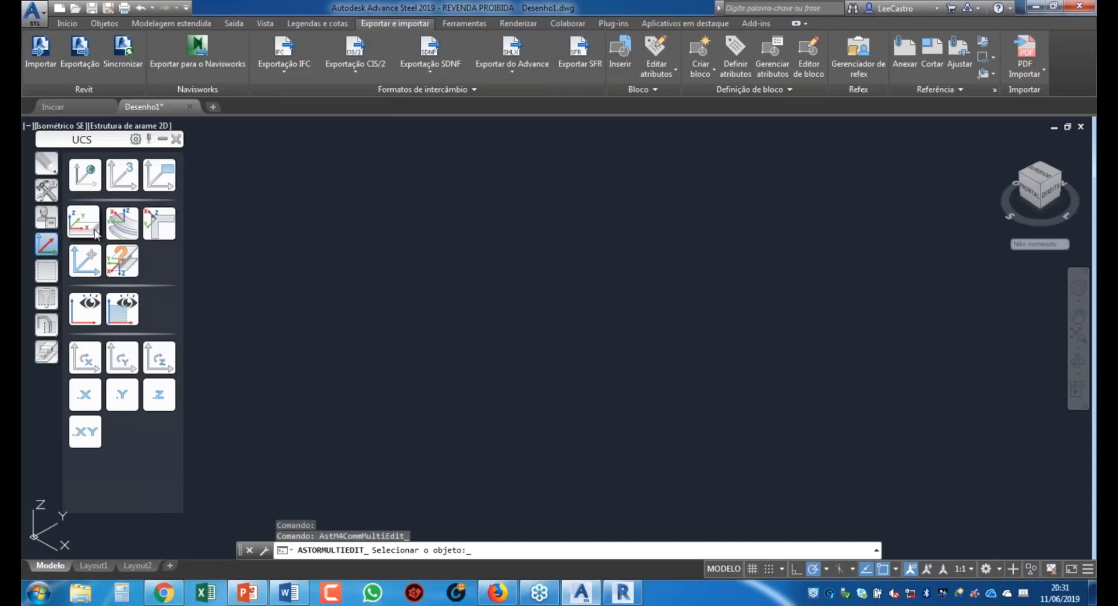
left_click(49, 329)
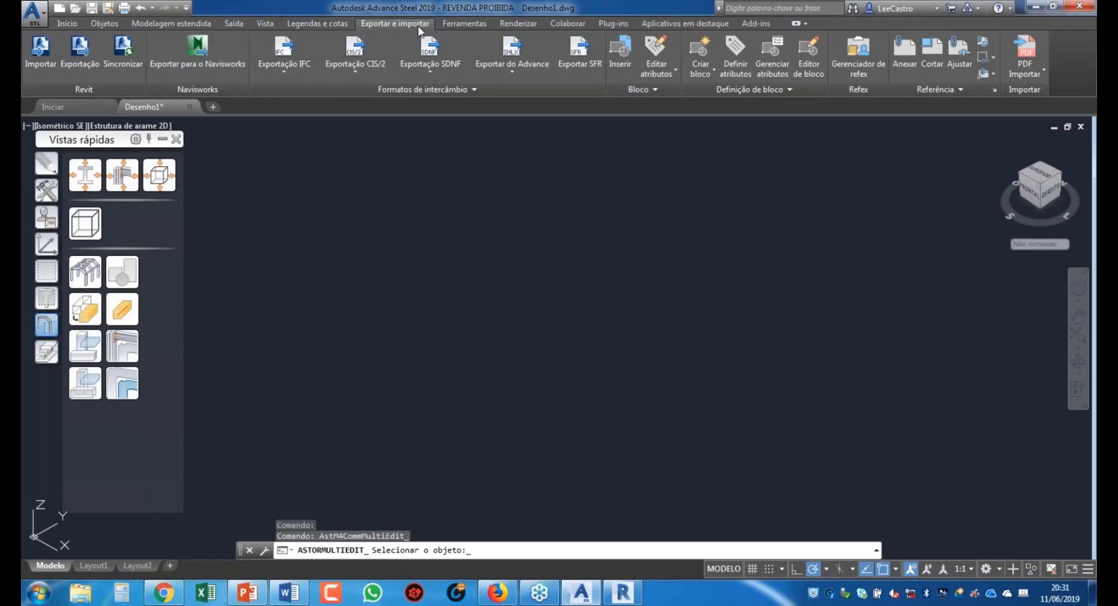
Step: Flip through the ribbon tabs back to Início and bring up Configurações do projeto (Dados de projeto)
left_click(453, 22)
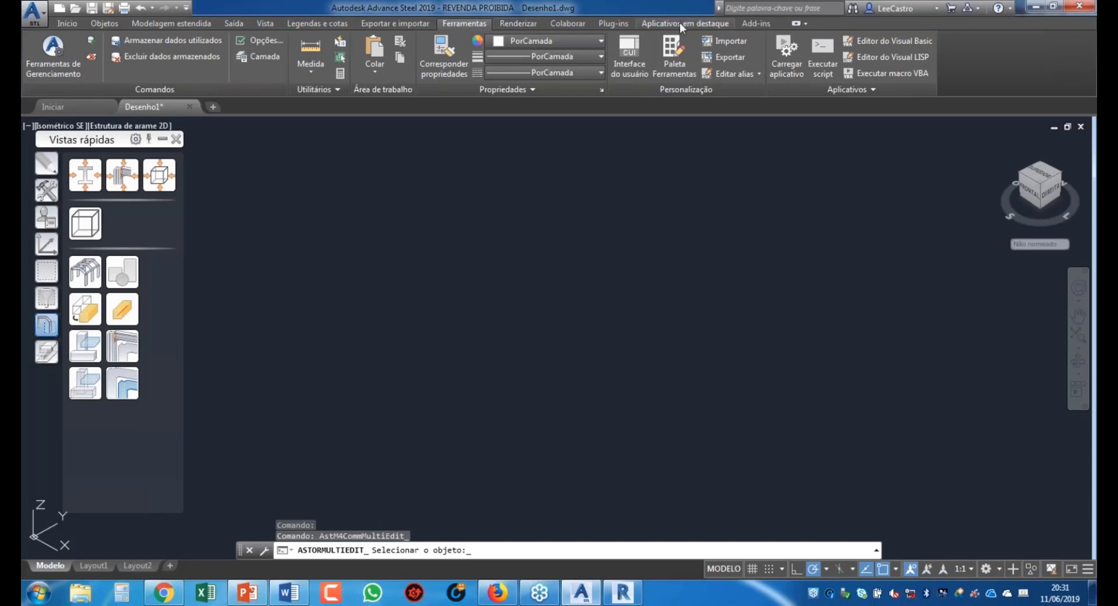
left_click(518, 22)
left_click(318, 24)
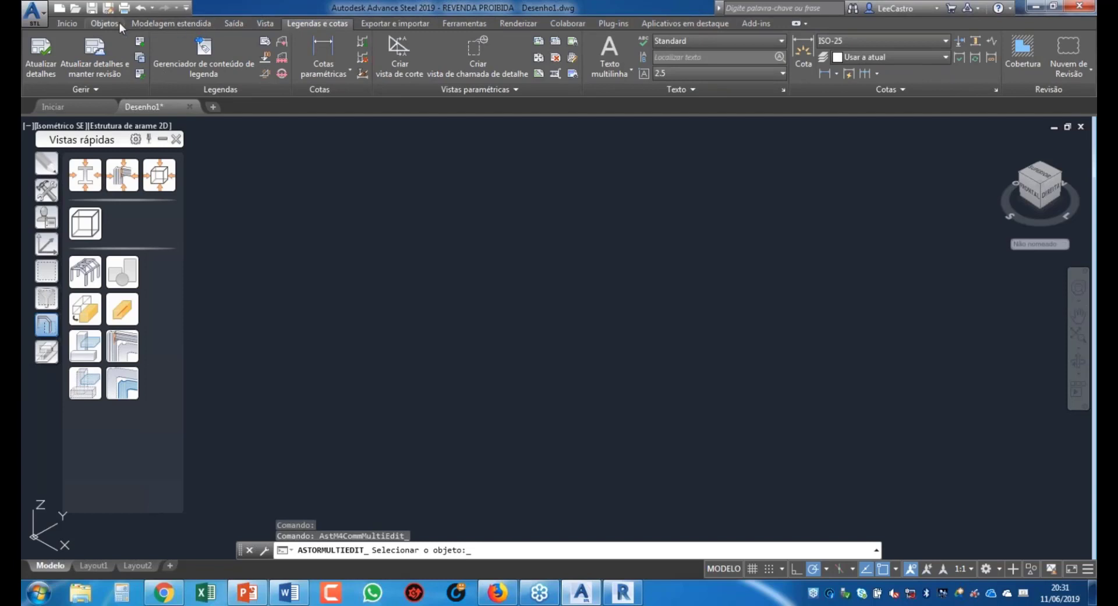
left_click(75, 25)
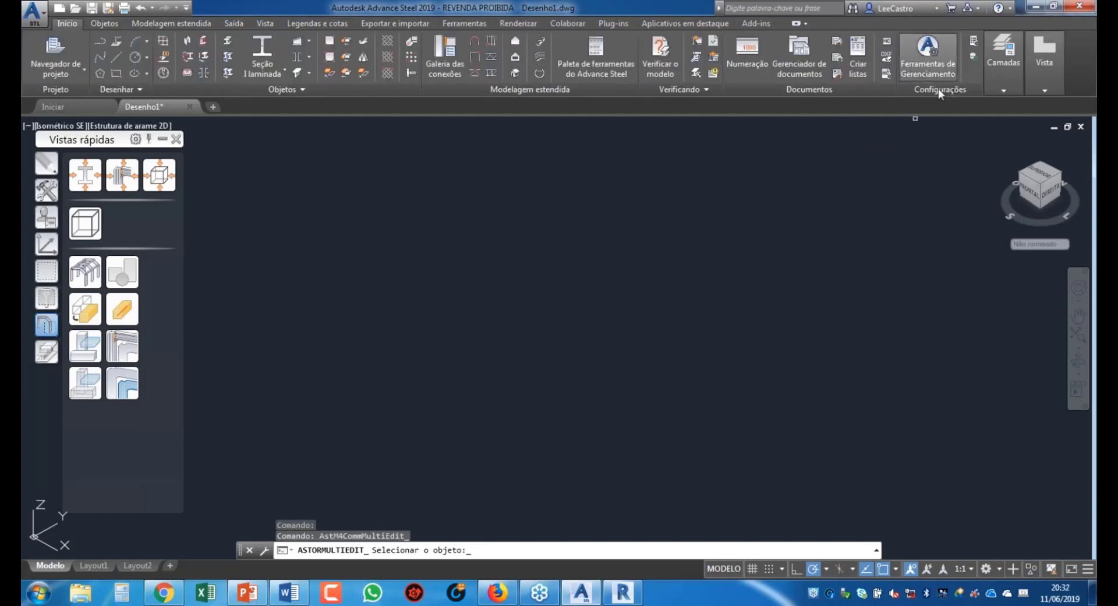
left_click(974, 45)
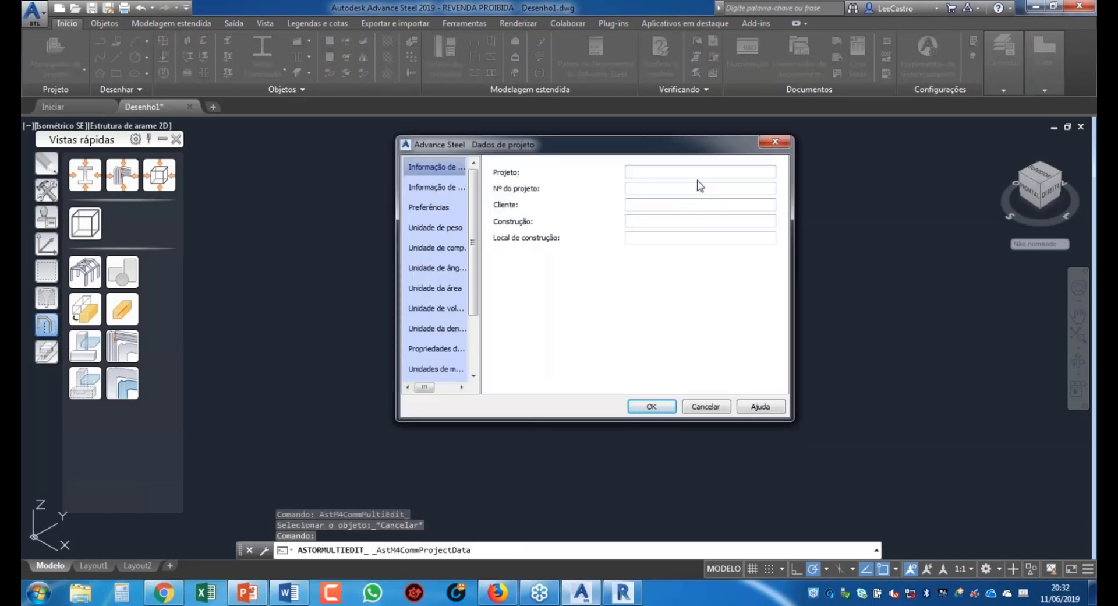
Step: Enter project Webinario, number 01, client Publico, construction metálica and site Brasilia, then view page two
type("Webina")
type("rio")
type("01")
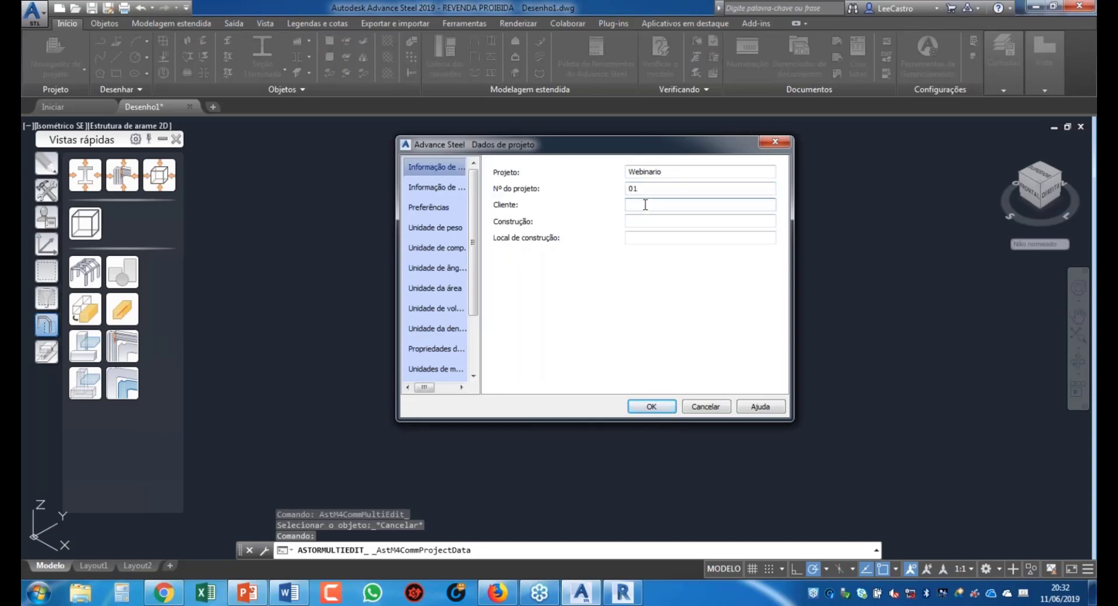
type("Publico")
left_click(646, 221)
type("metálica")
left_click(663, 236)
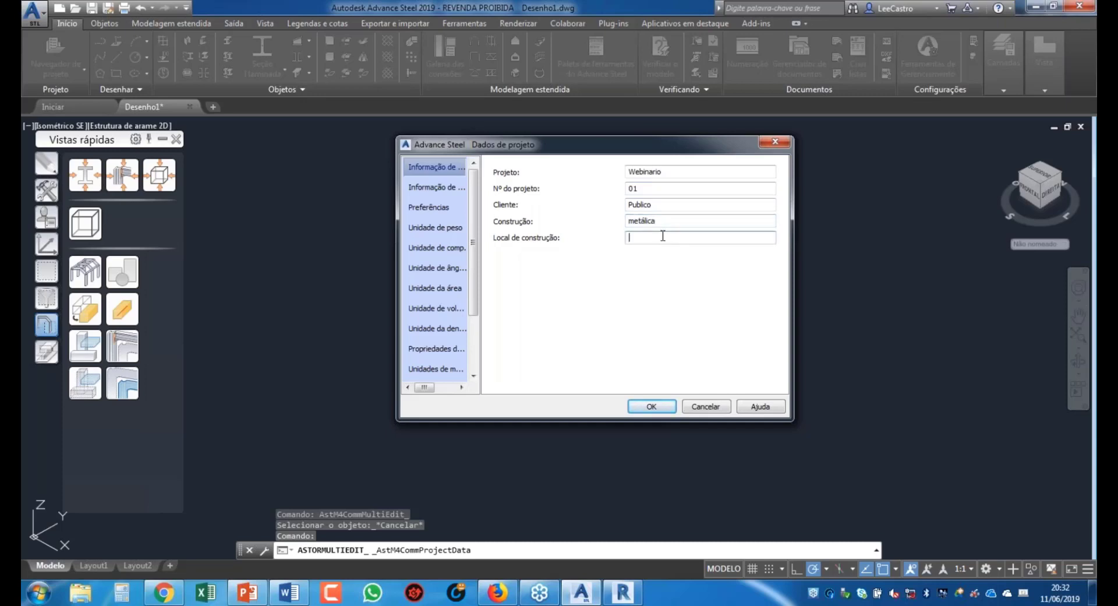
type("Brasilia")
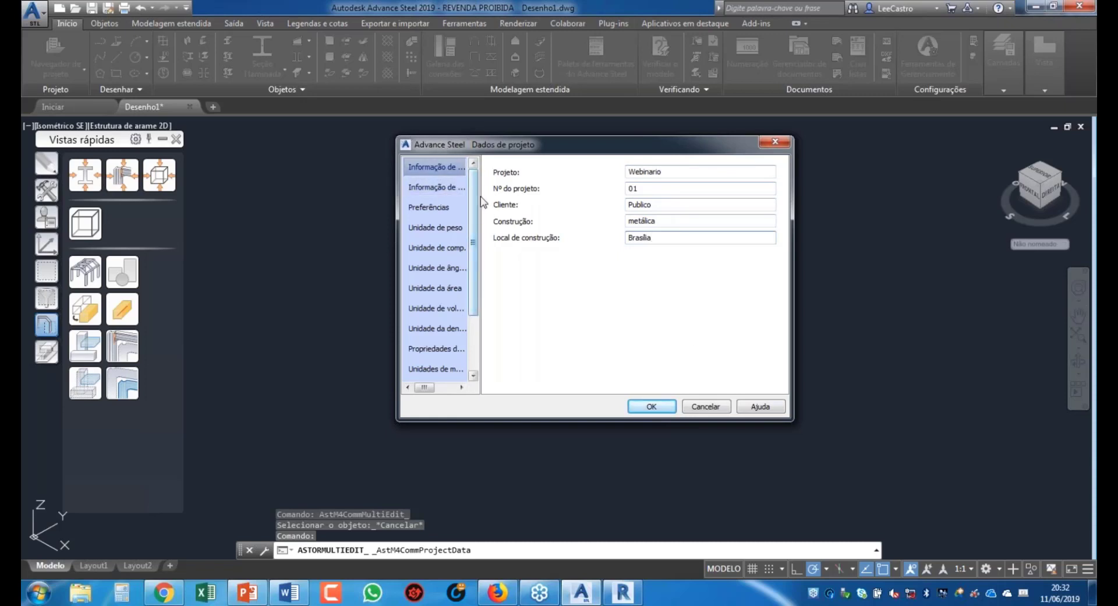
left_click(449, 187)
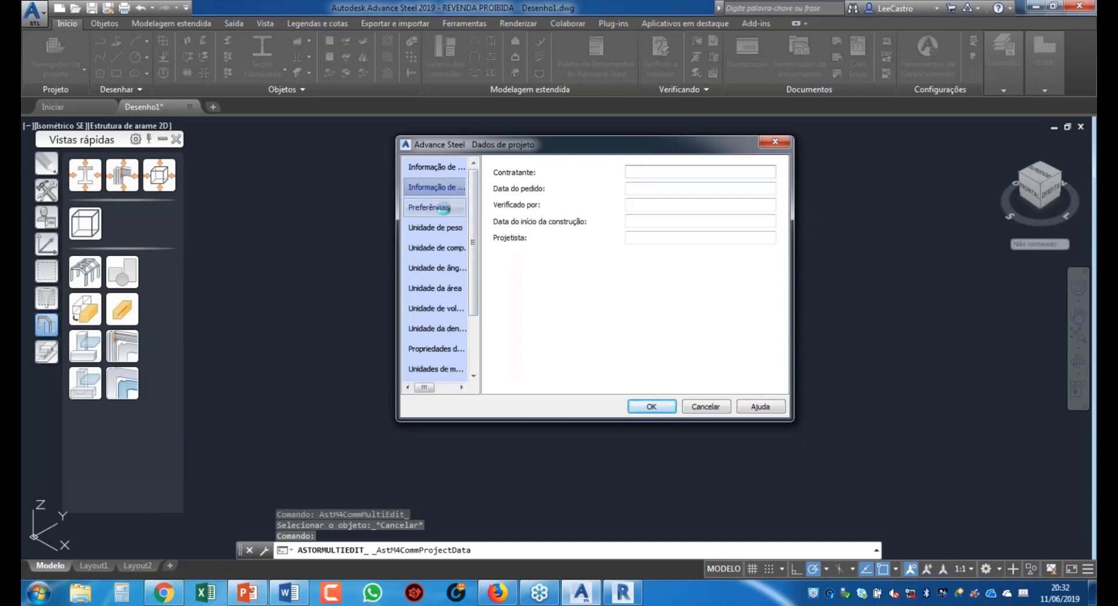
Step: Check the Brasil country profile and keep Quilograma and Quilograma/metro as weight units
left_click(435, 207)
left_click(515, 201)
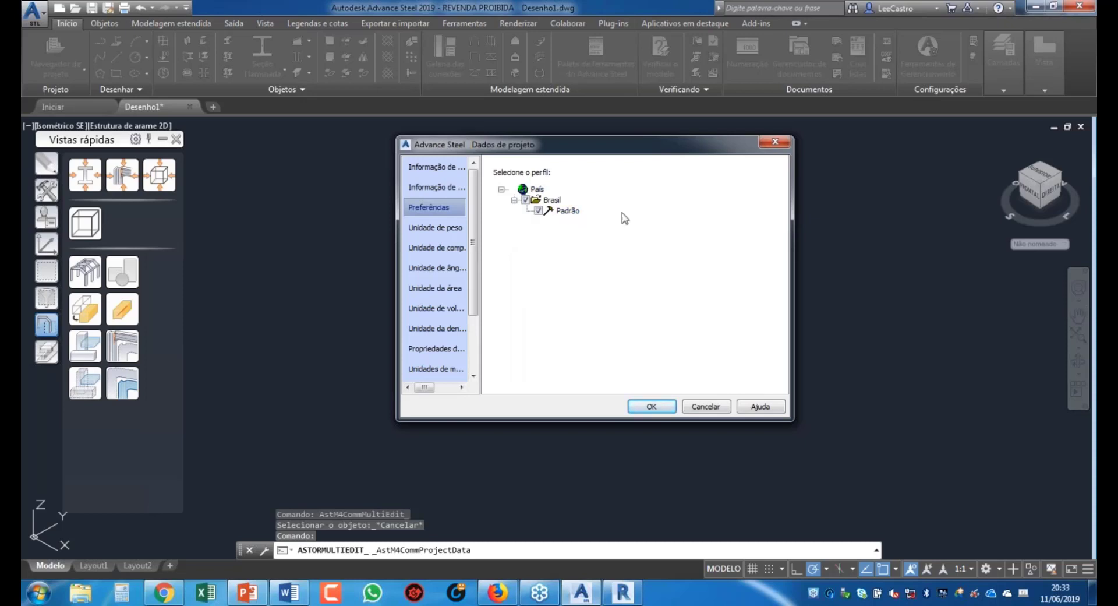
left_click(446, 226)
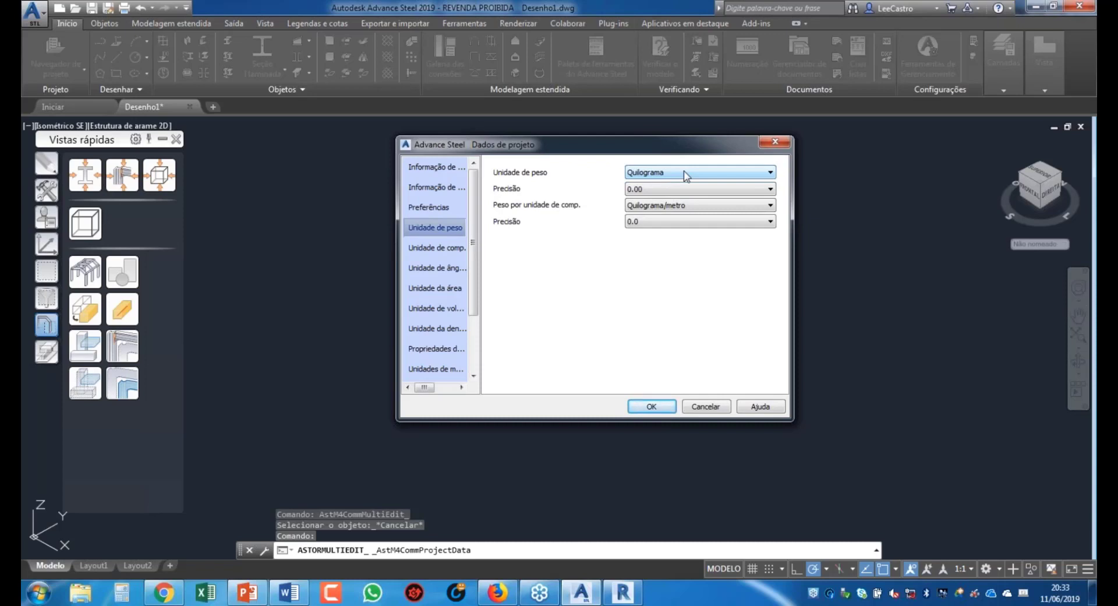
left_click(693, 173)
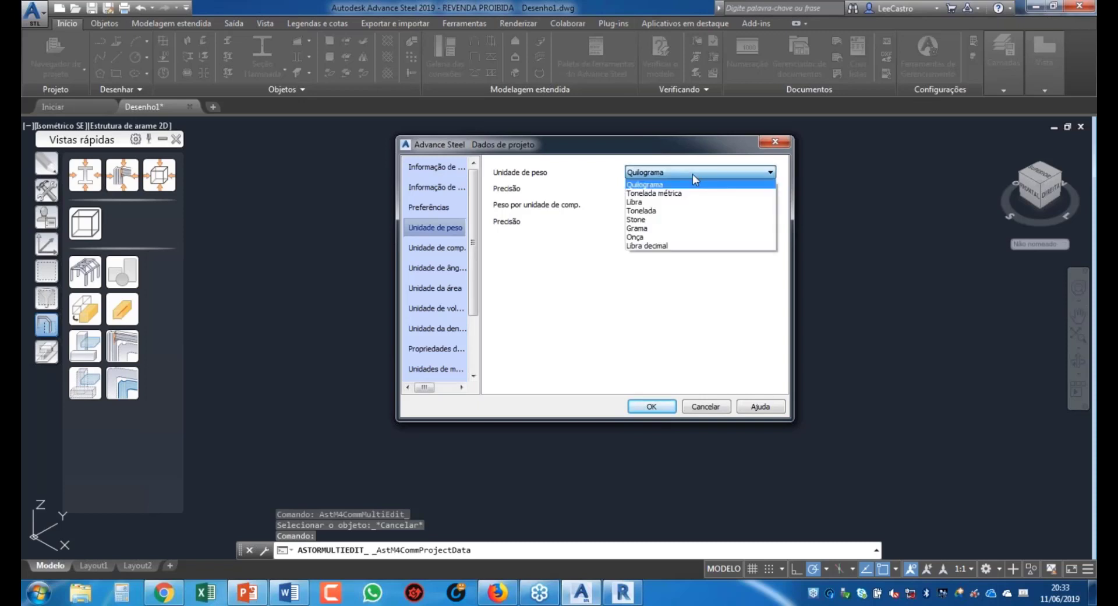
left_click(693, 174)
left_click(687, 207)
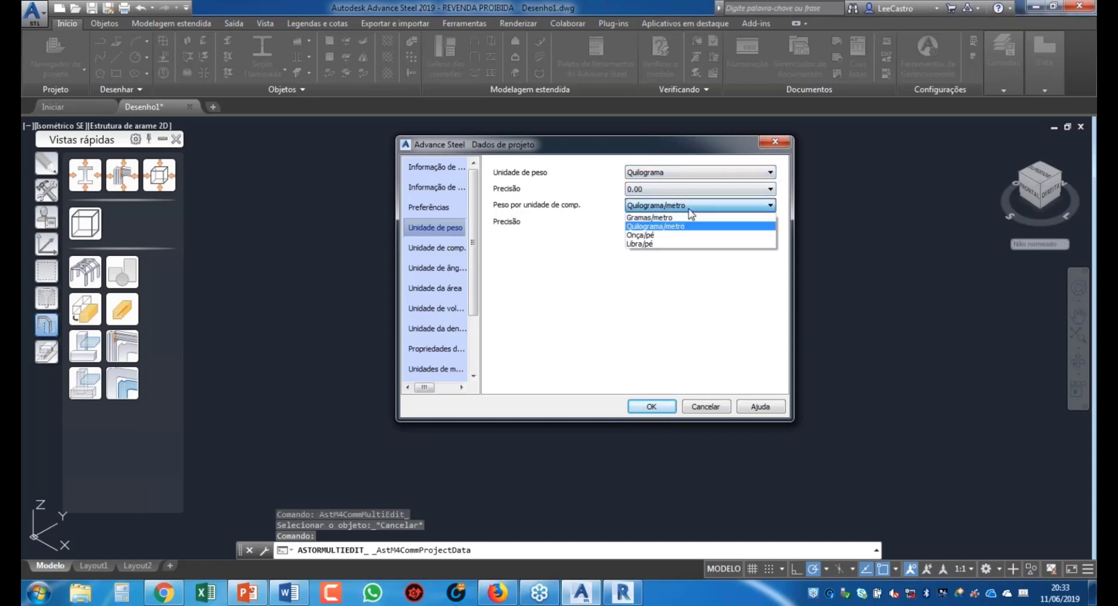
left_click(689, 208)
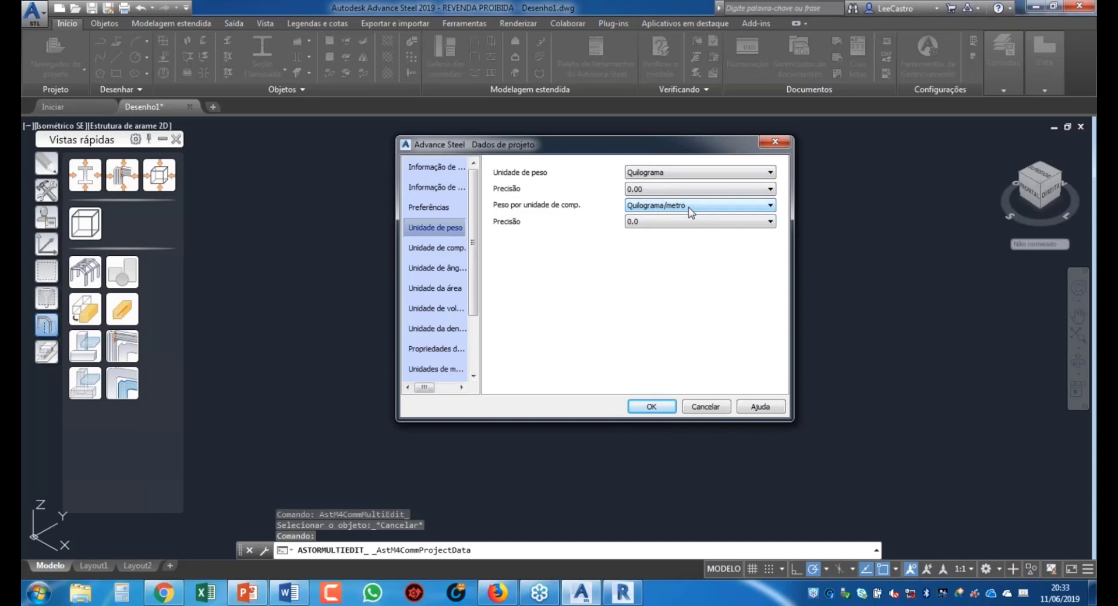
Step: Keep Milímetro for length and review angle, area, volume, density, section and load units
left_click(442, 249)
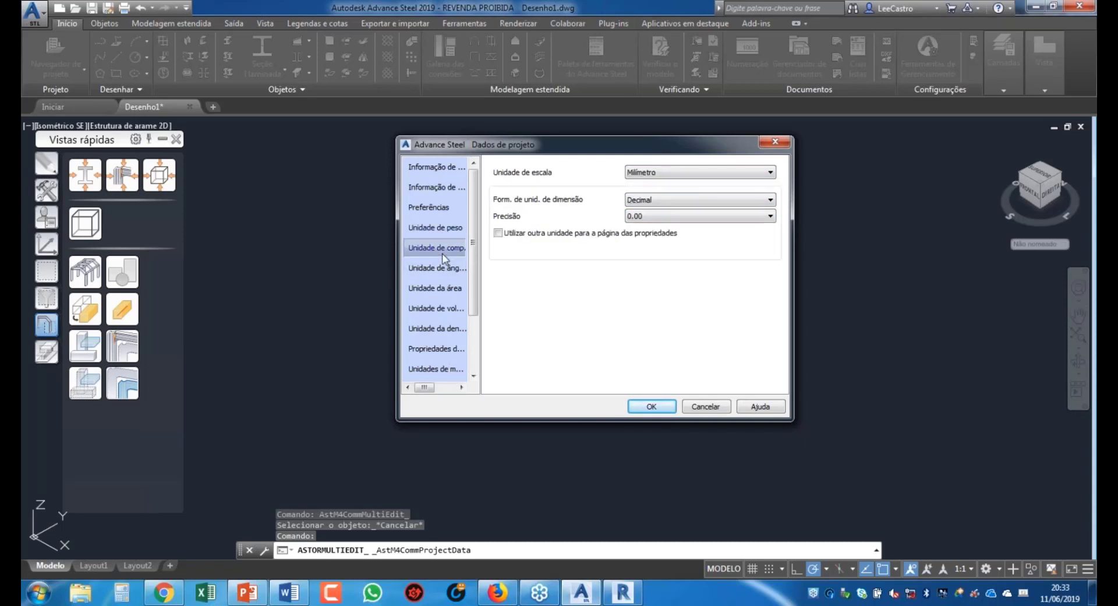
left_click(689, 174)
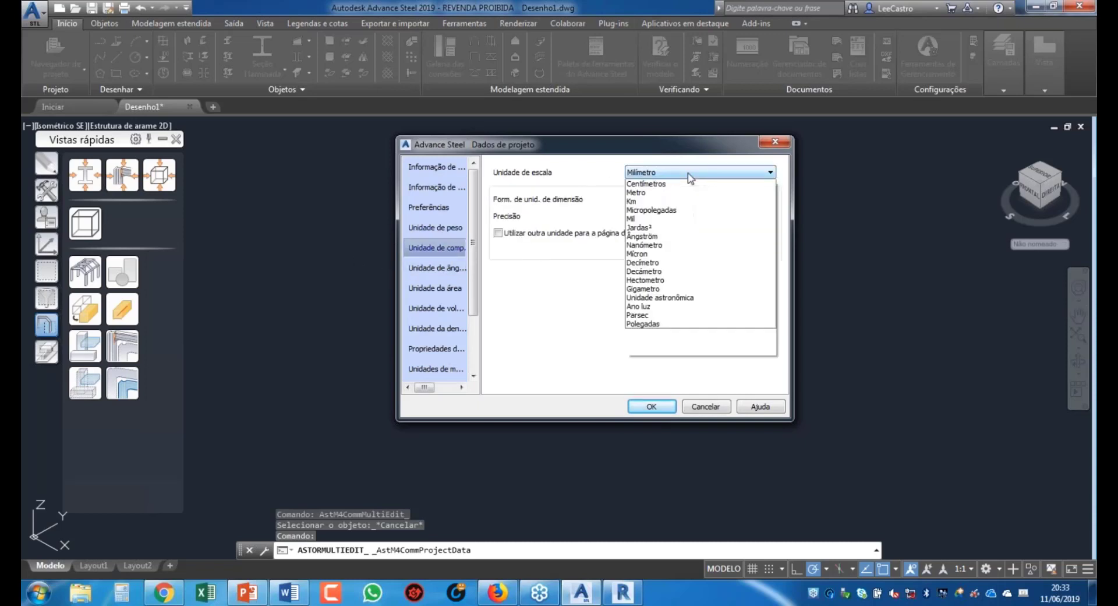
left_click(690, 174)
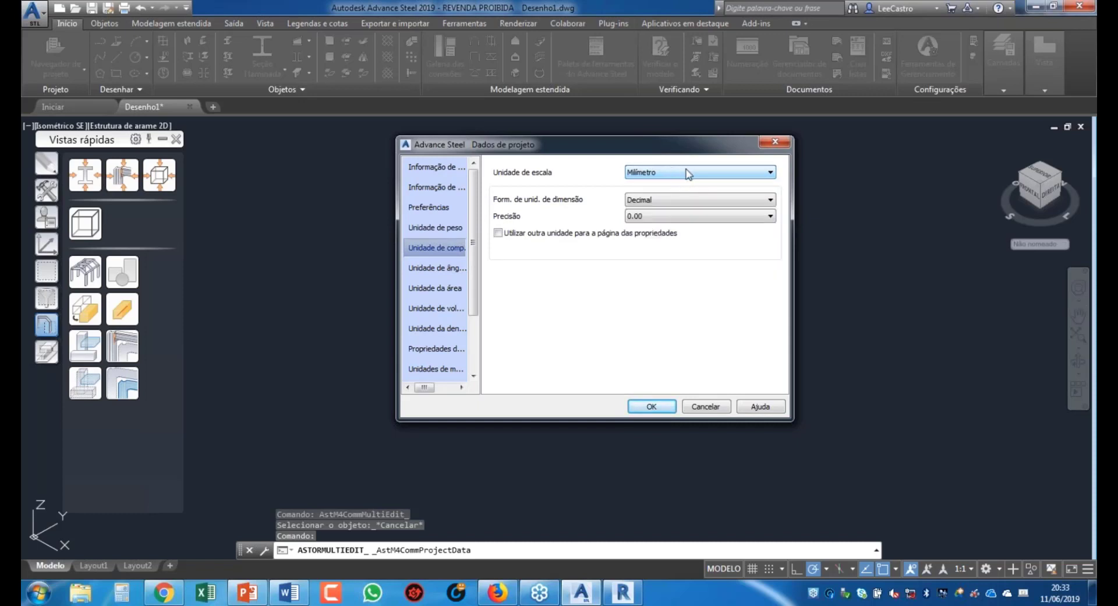
left_click(449, 269)
left_click(438, 288)
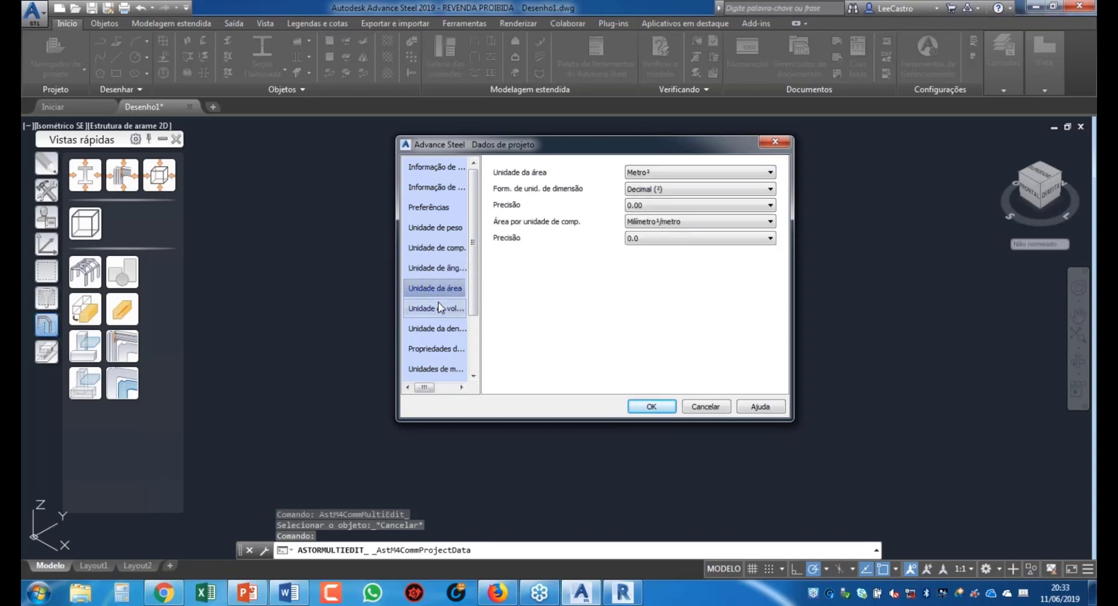
left_click(439, 308)
left_click(446, 331)
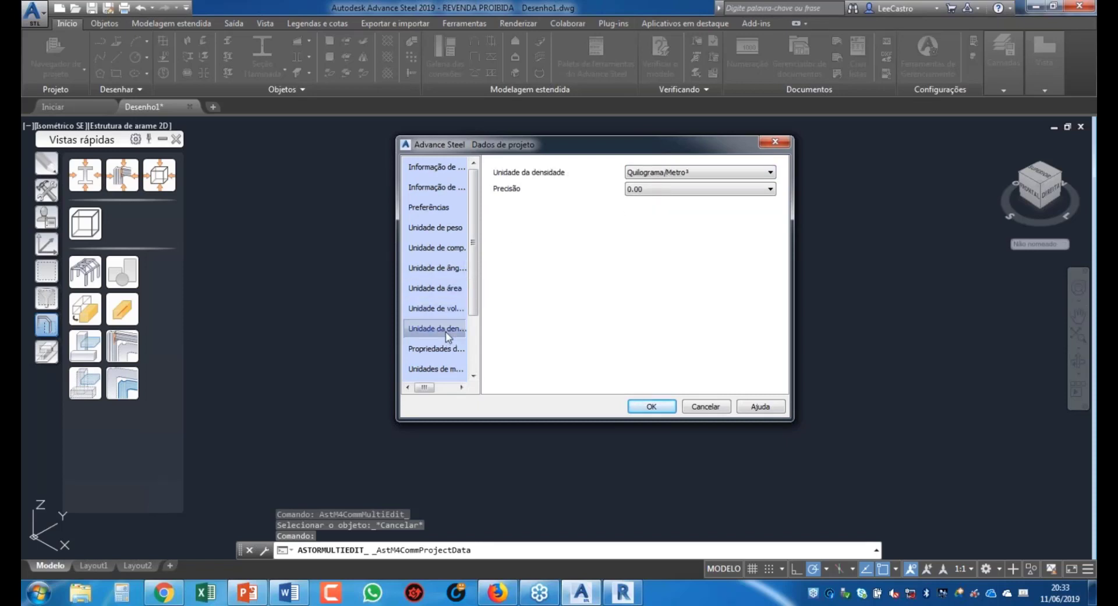
left_click(447, 348)
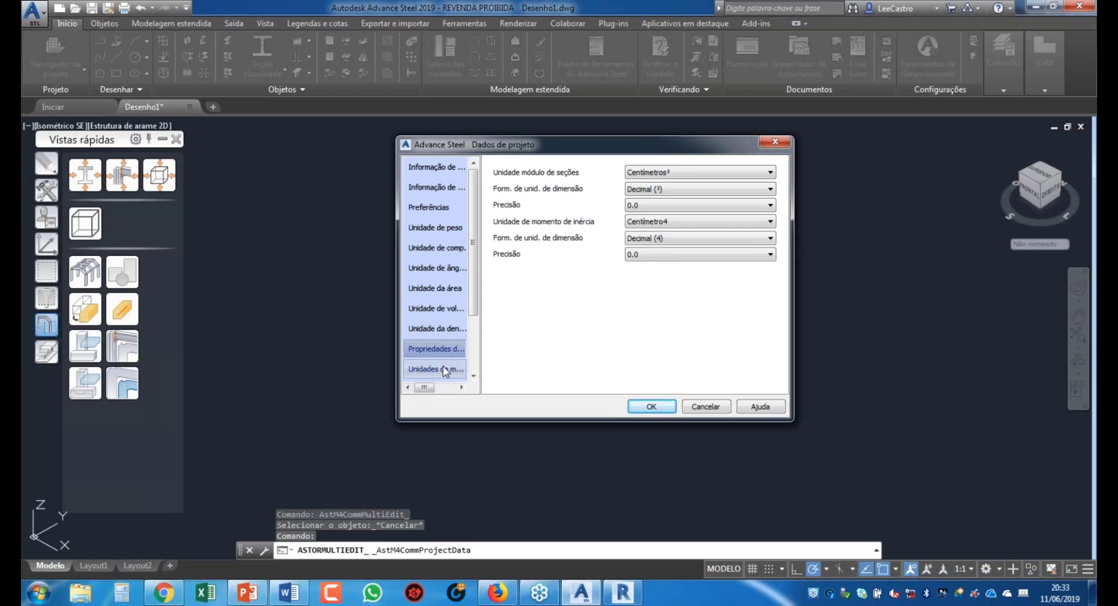
left_click(446, 369)
Step: Look at the concrete beam settings, then show Controle de Revisão with revision index and backups
scroll(477, 306, "down", 2)
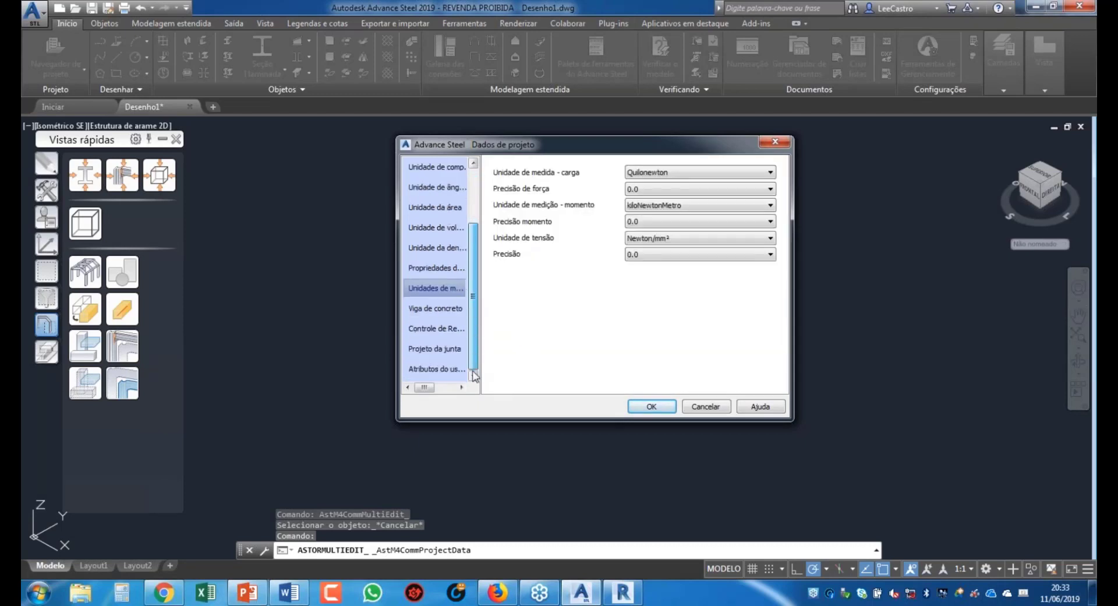
left_click(437, 308)
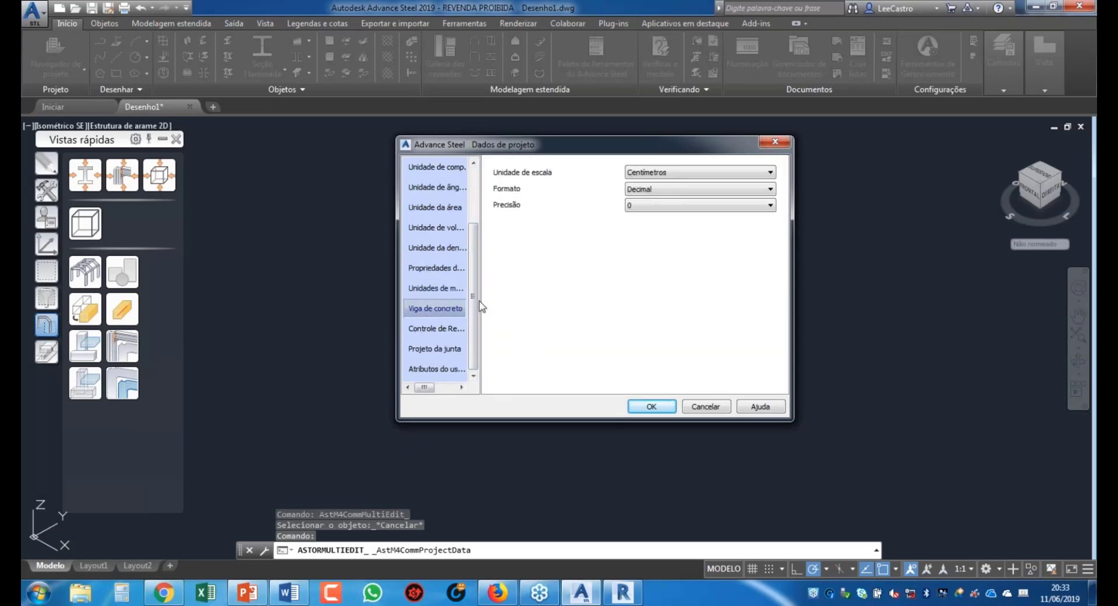
left_click(433, 329)
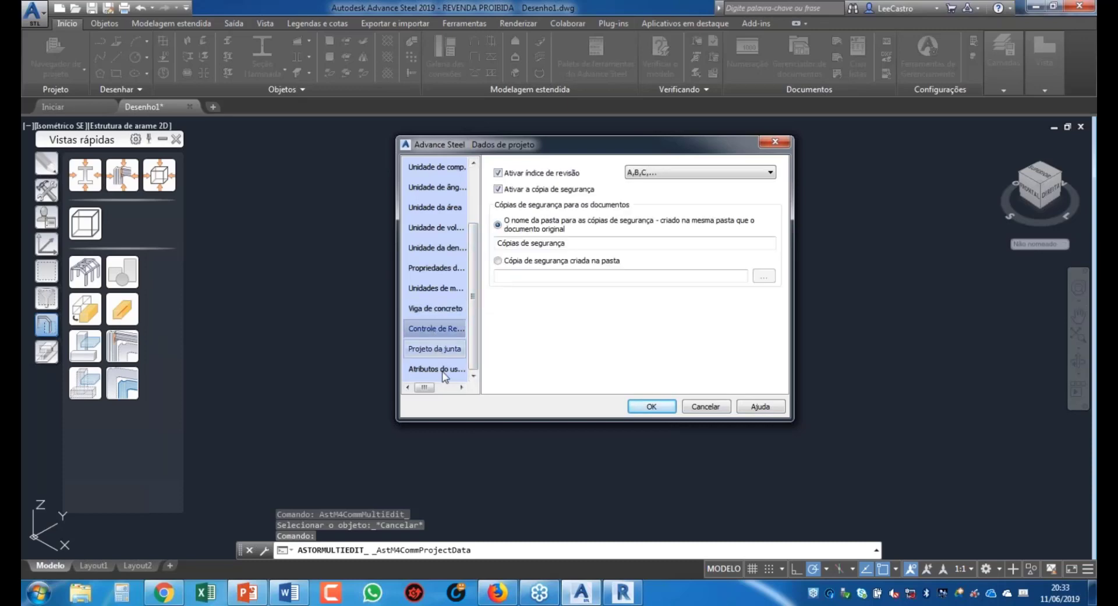
Step: Review each joint type's design code (AISC or EC3) in Projeto da junta and close Project Data with OK
left_click(435, 349)
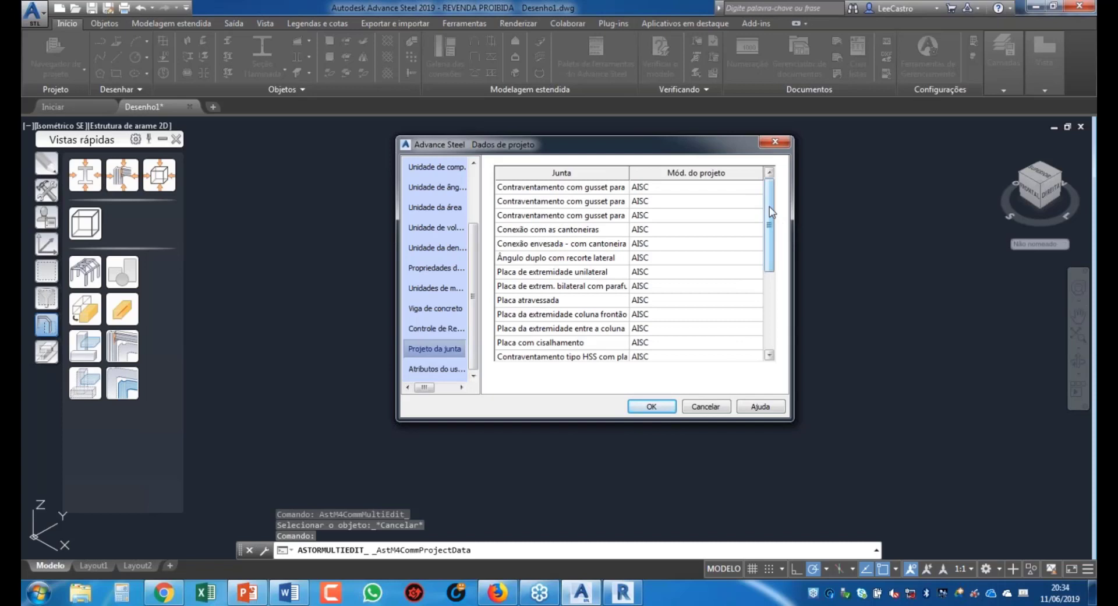
left_click_drag(768, 221, 778, 193)
left_click_drag(772, 213, 775, 290)
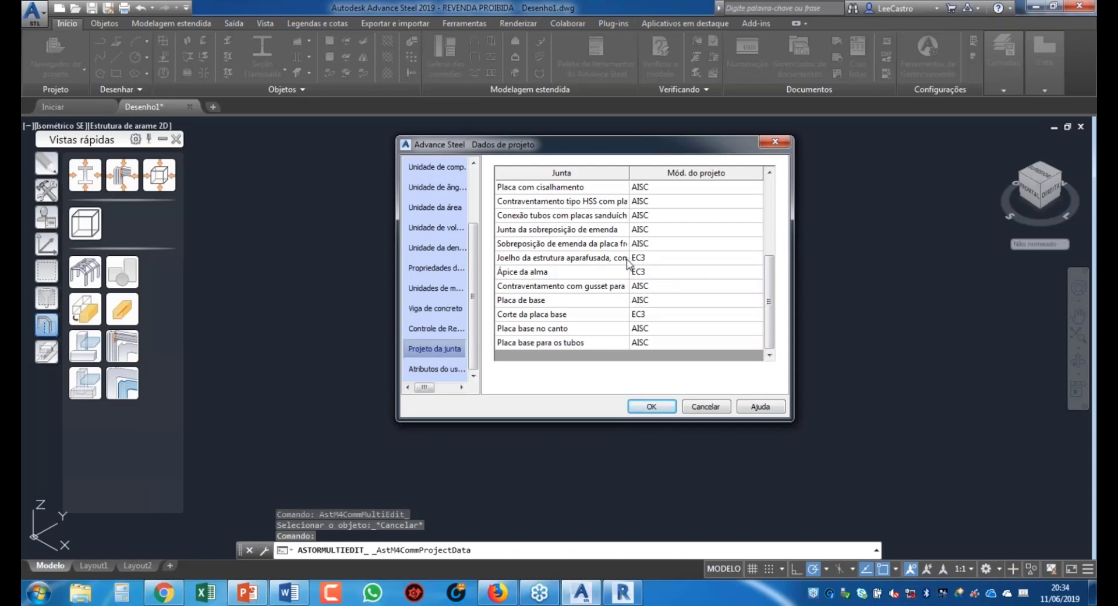
left_click(651, 408)
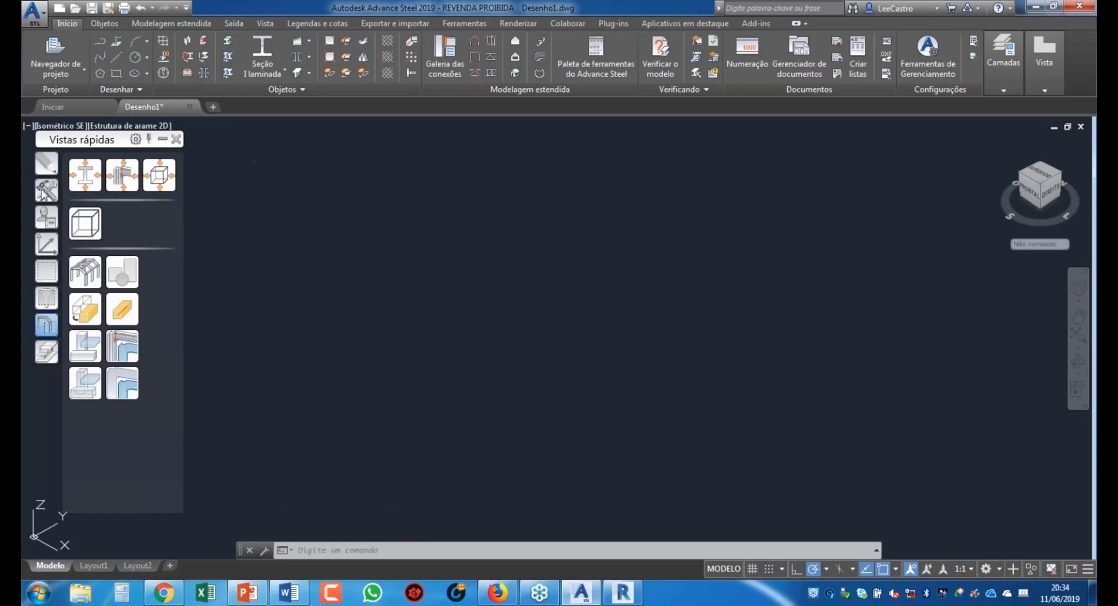
left_click(48, 350)
left_click(49, 325)
left_click(1044, 59)
left_click(138, 88)
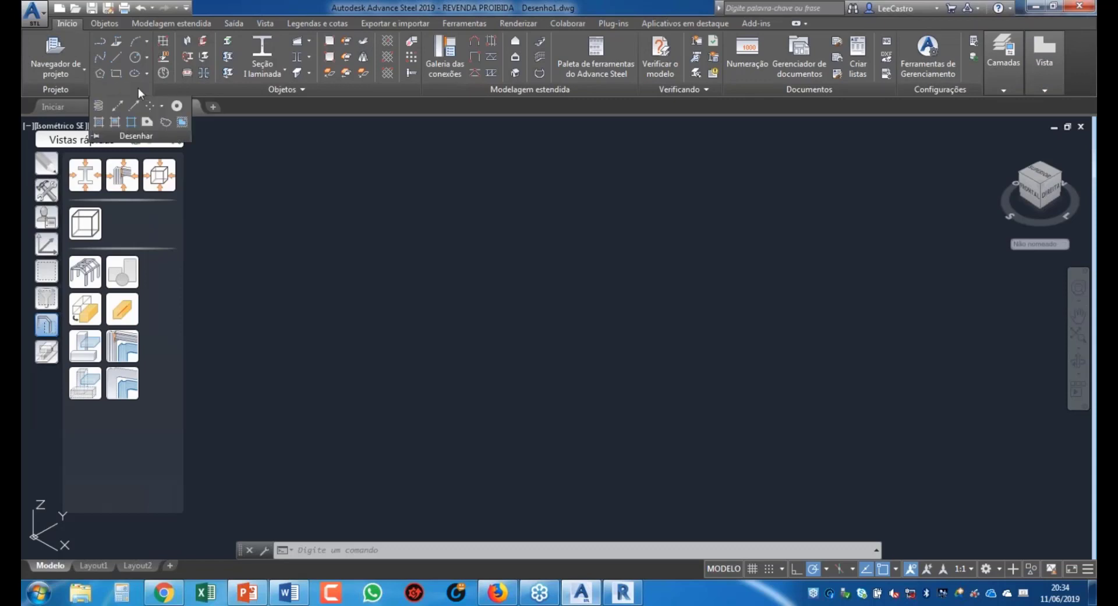
left_click(301, 90)
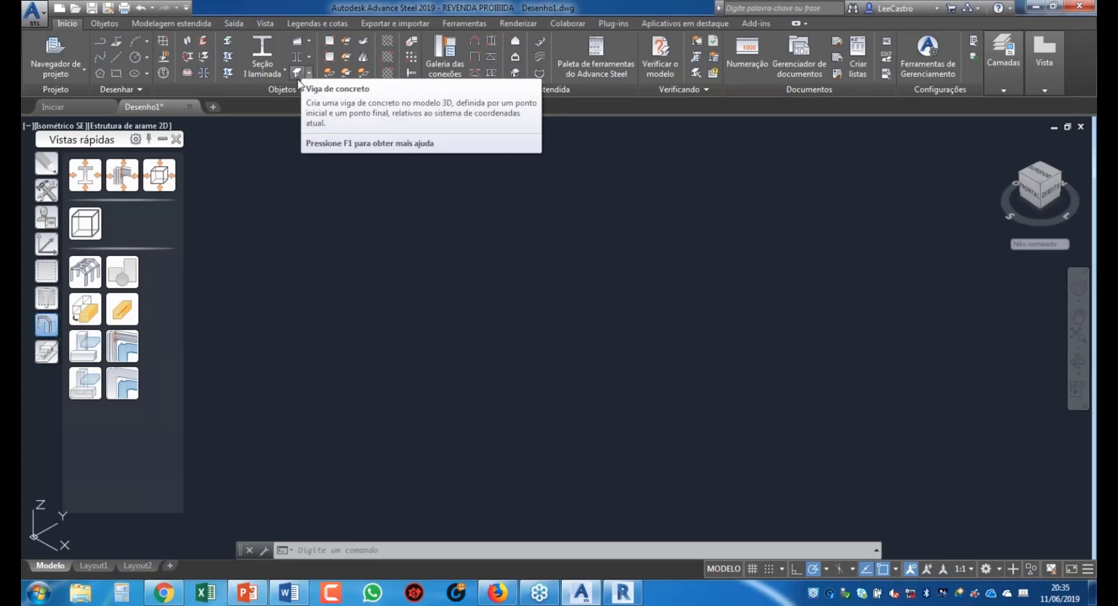
Step: Open the connection gallery, reposition and enlarge its preview, and view Placas na viga and Coluna - Viga joints
left_click(453, 69)
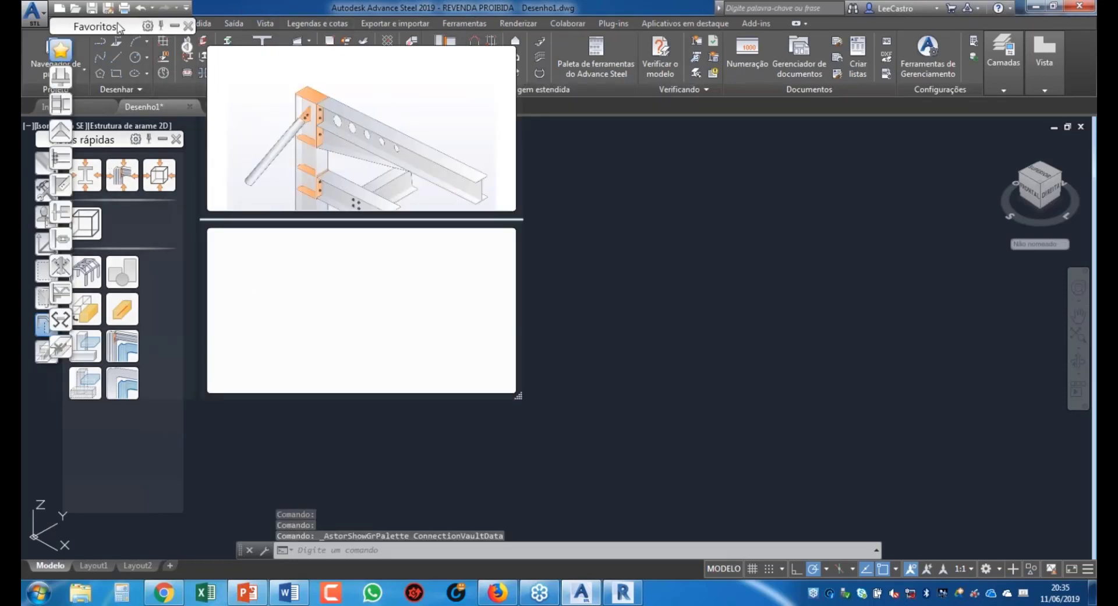
left_click_drag(119, 27, 459, 61)
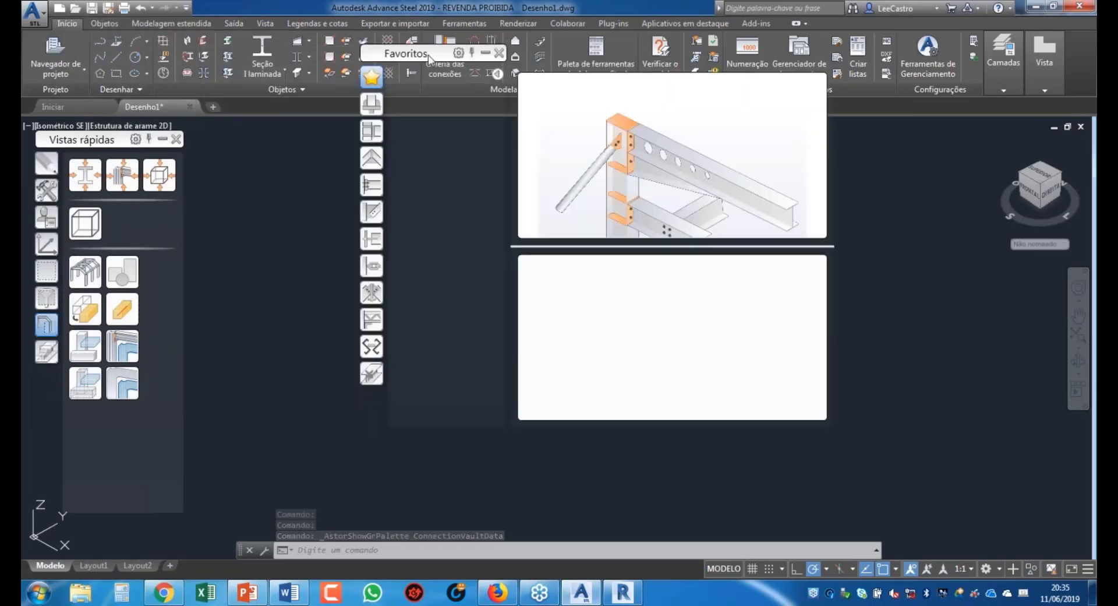
left_click_drag(831, 425, 907, 559)
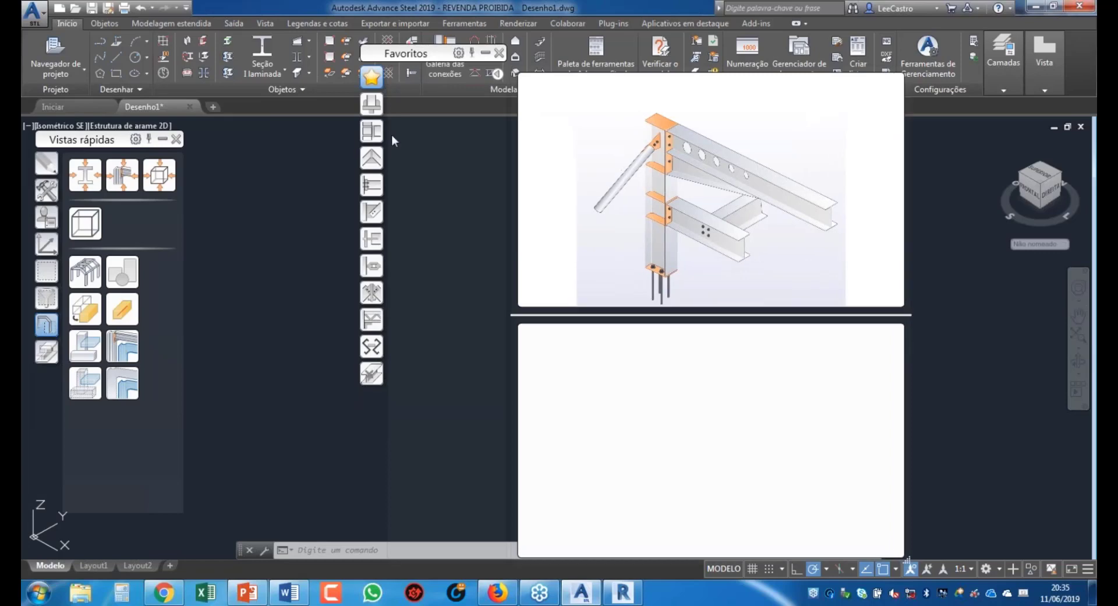
left_click(373, 105)
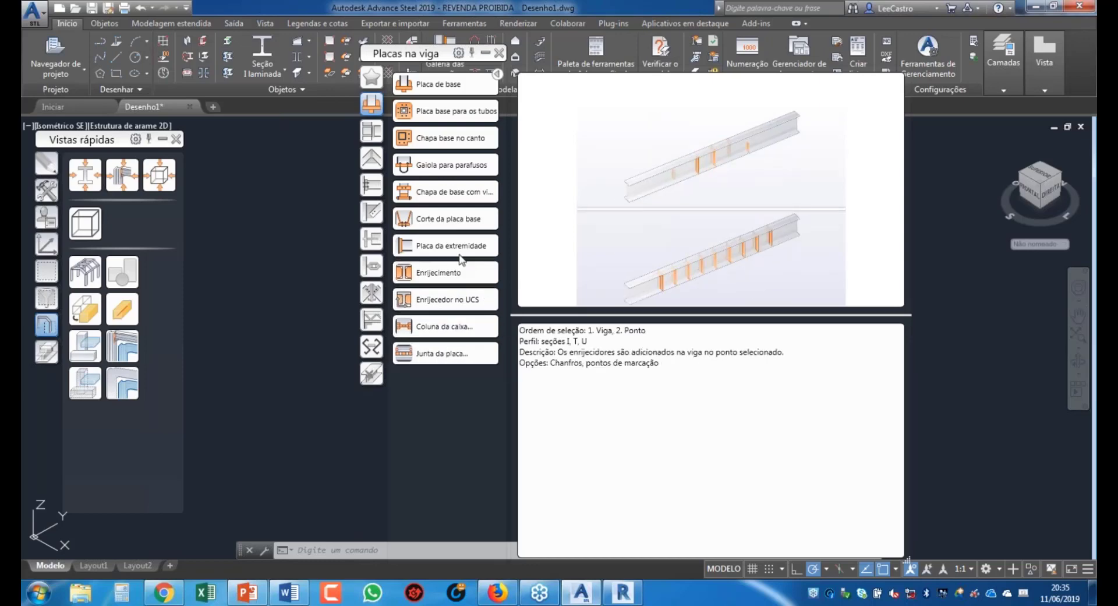
left_click(459, 249)
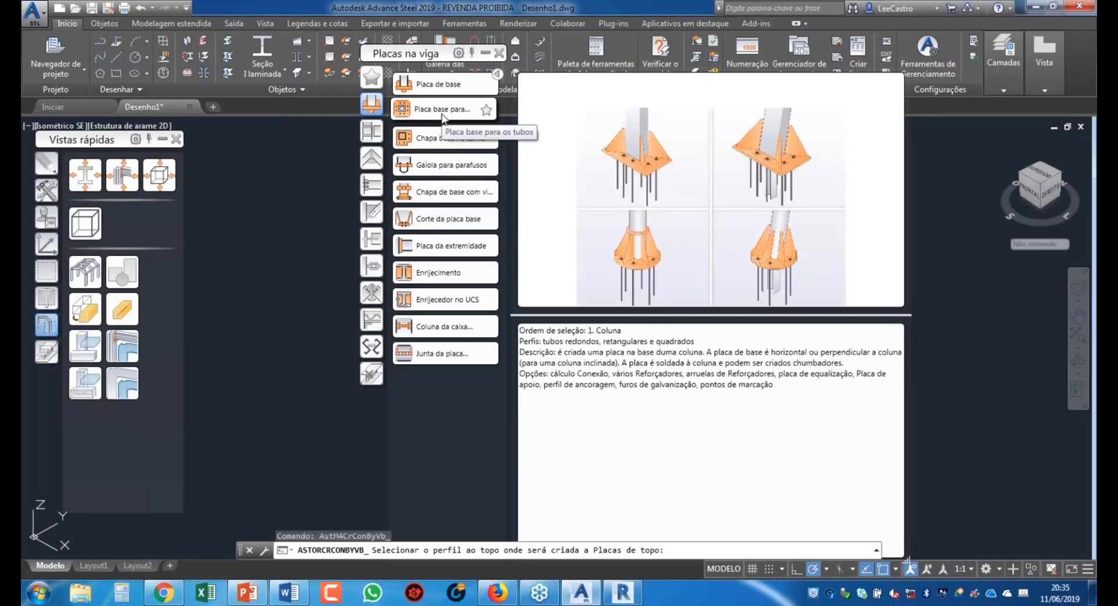
left_click(373, 134)
left_click(373, 106)
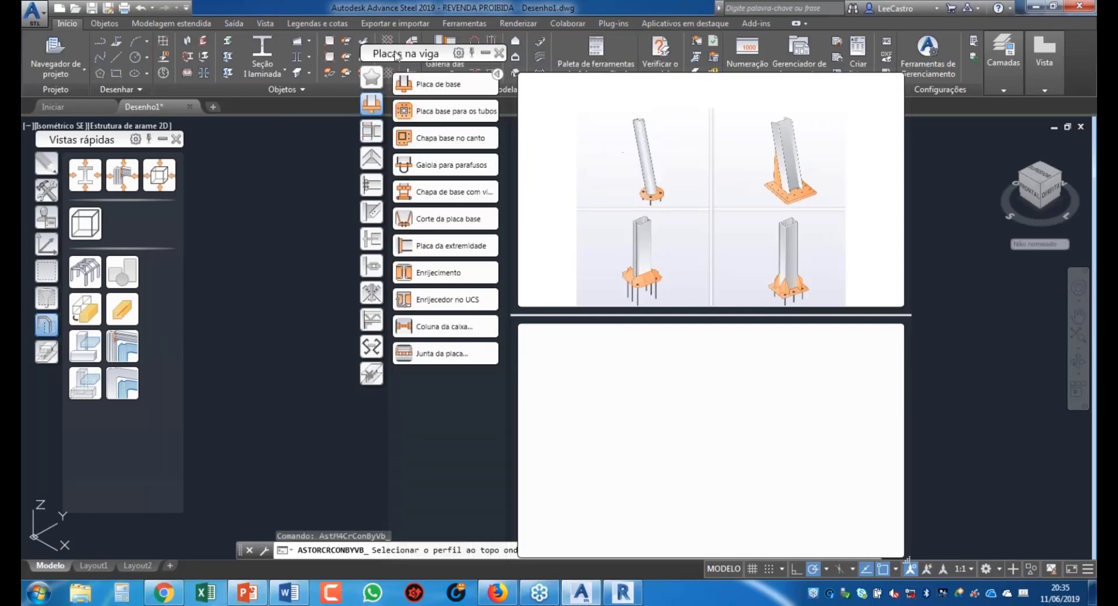
left_click(373, 135)
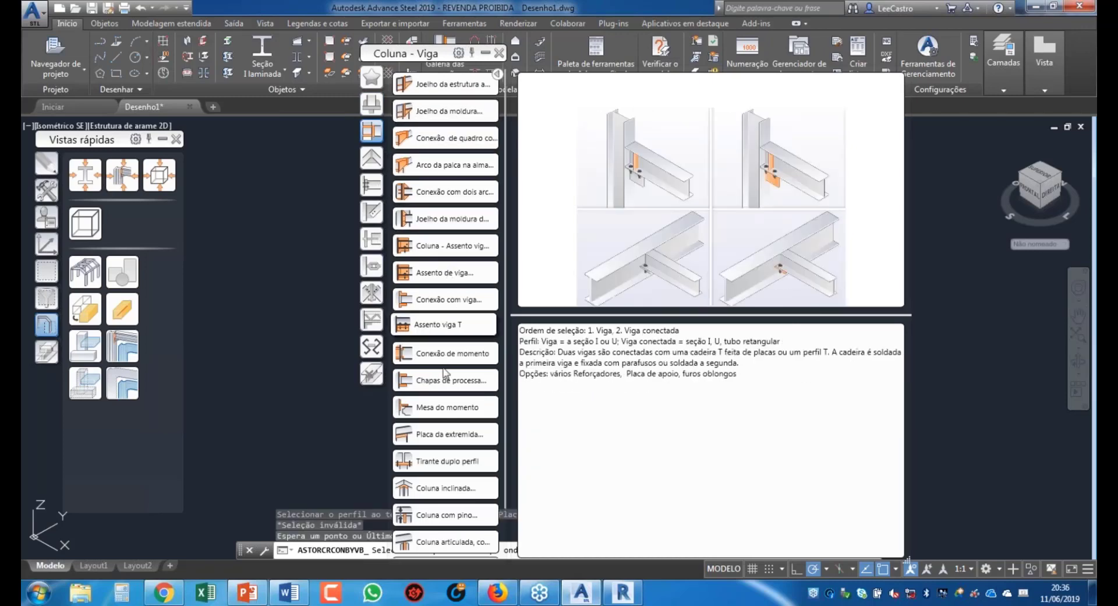
Step: Browse the apex, platform, bracing, tube, tie-rod, purlin, misc, macro and legacy joints, then collapse the gallery
left_click(371, 157)
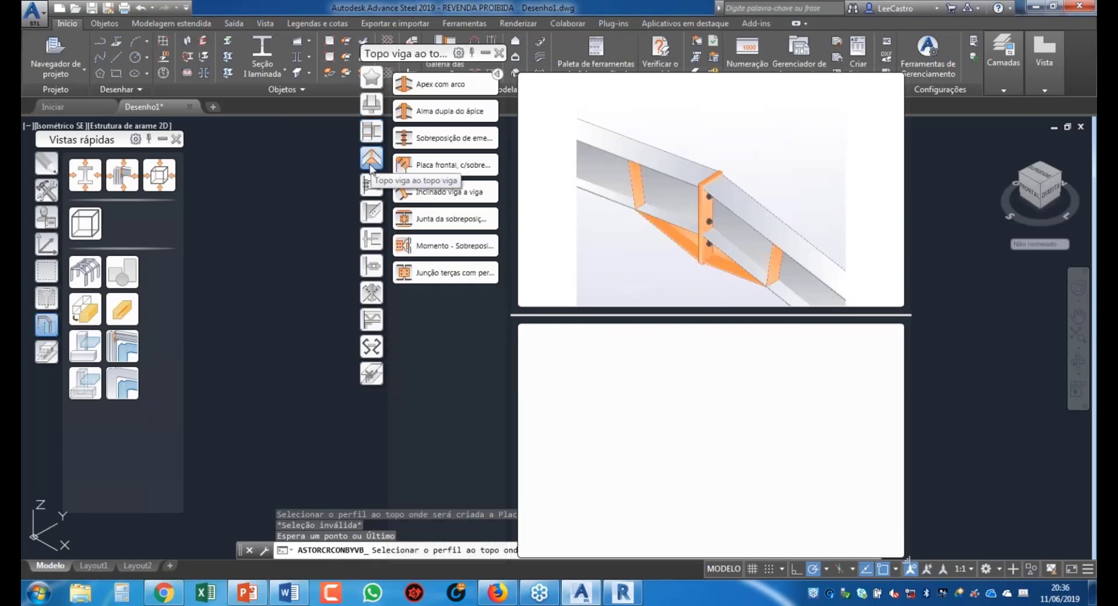
left_click(373, 192)
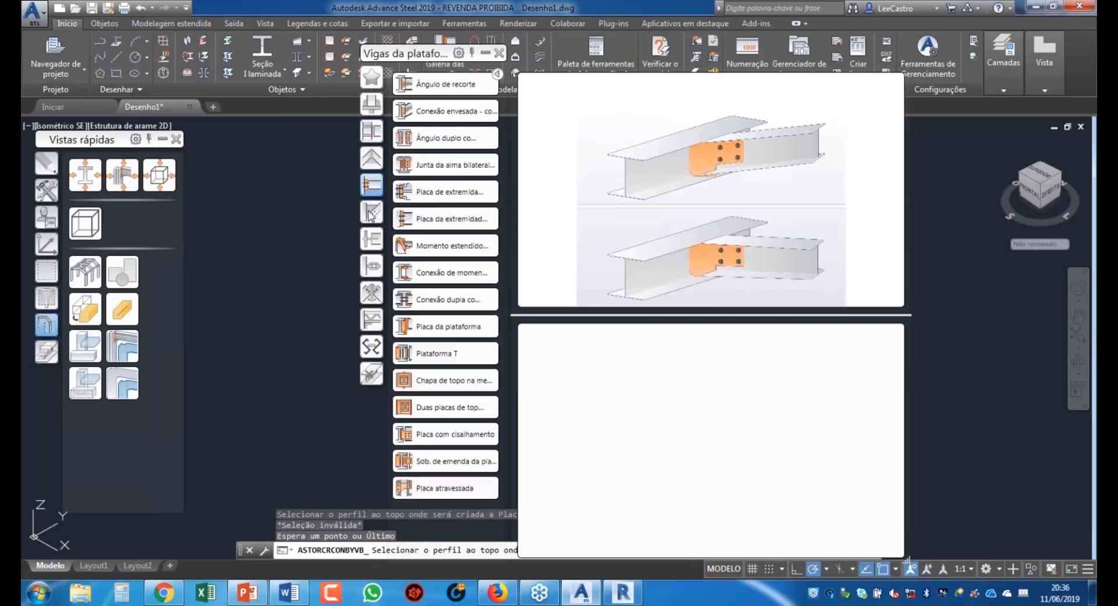
left_click(373, 214)
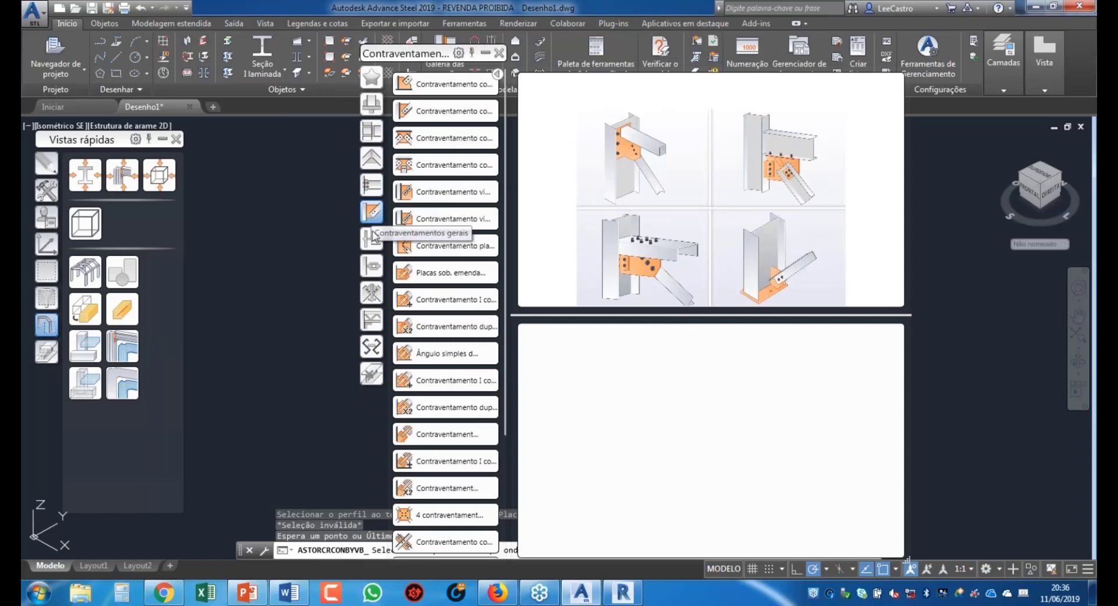
left_click(371, 239)
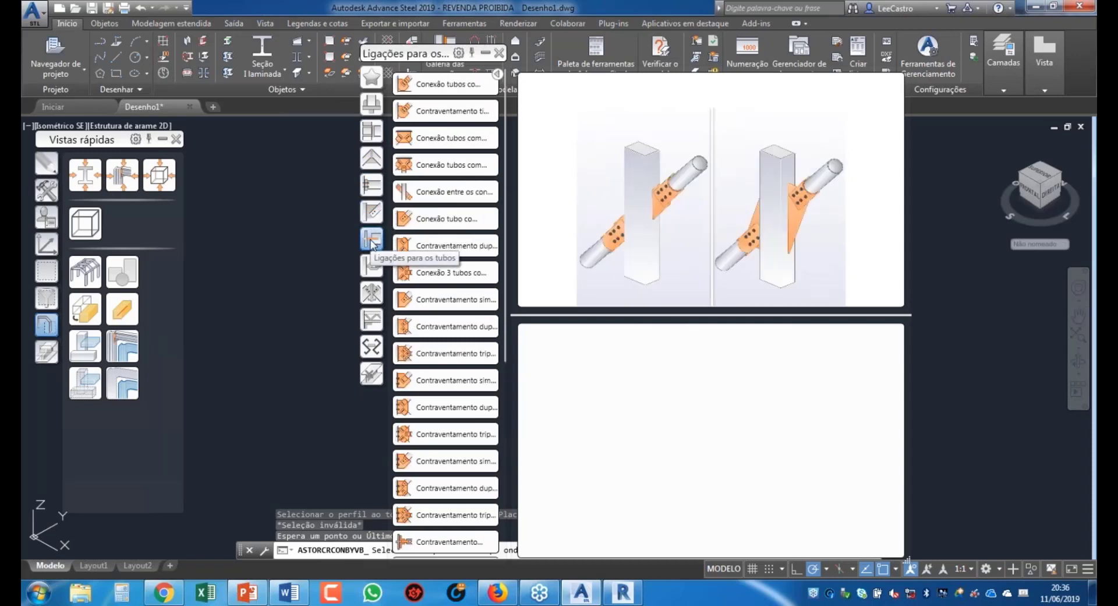
left_click(373, 268)
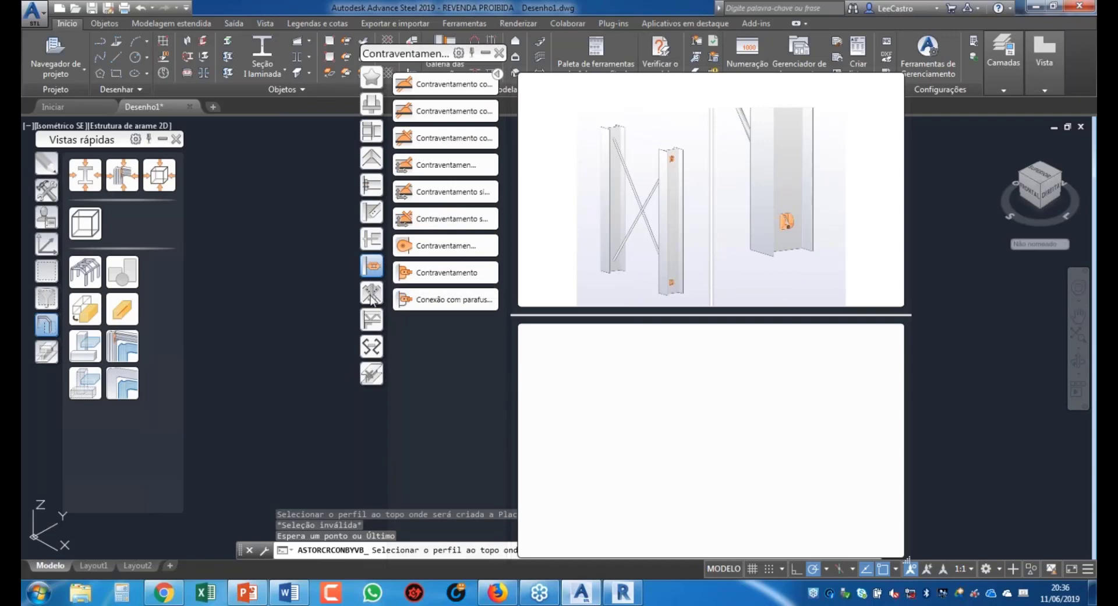
left_click(372, 294)
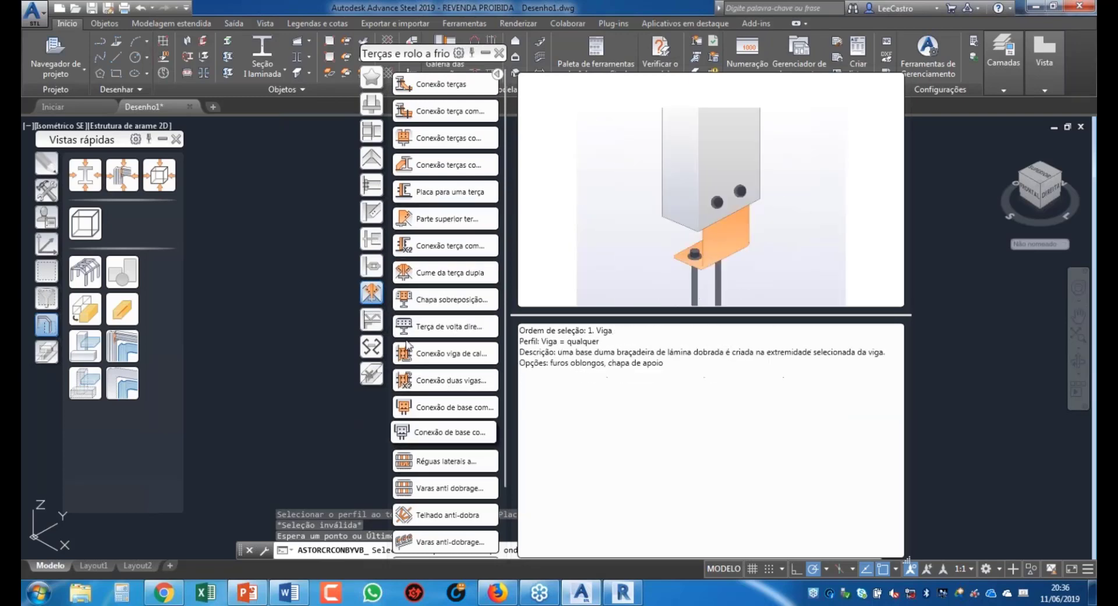
left_click(372, 319)
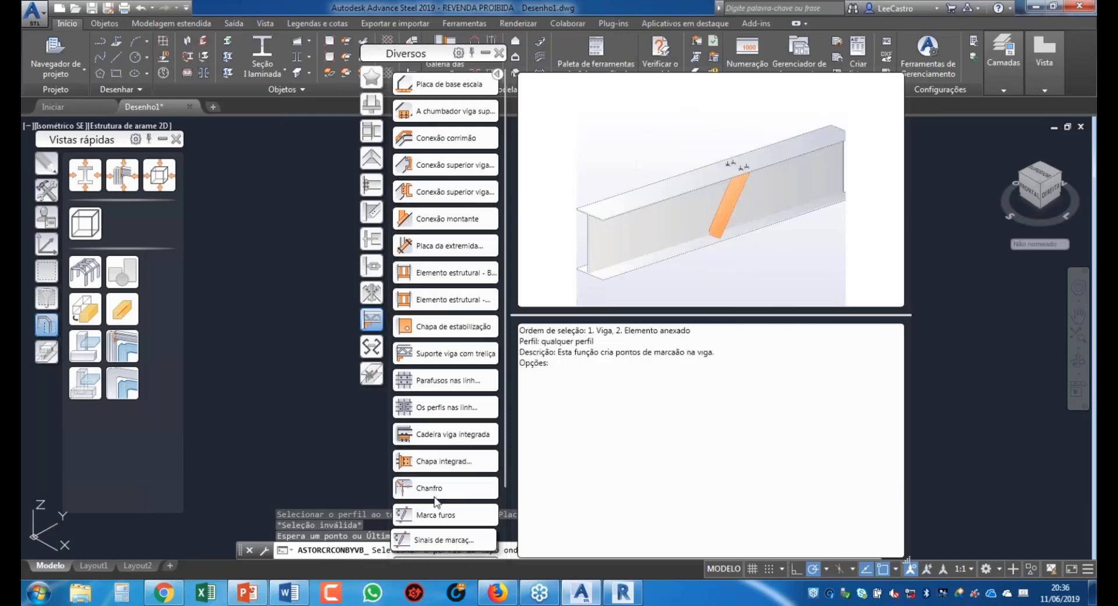
left_click(372, 347)
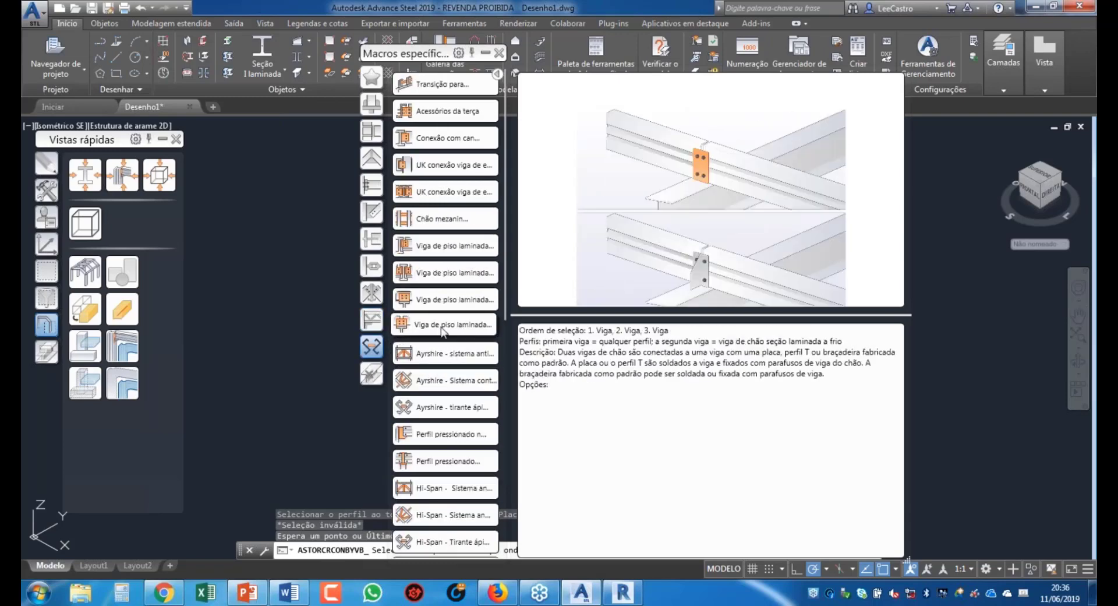
left_click(371, 373)
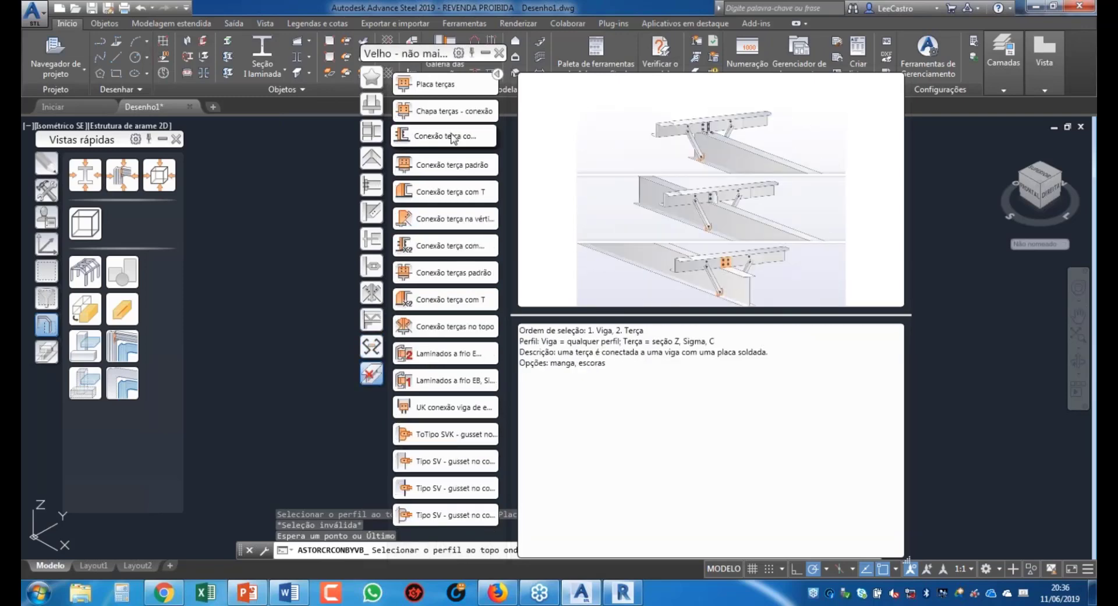
left_click(485, 53)
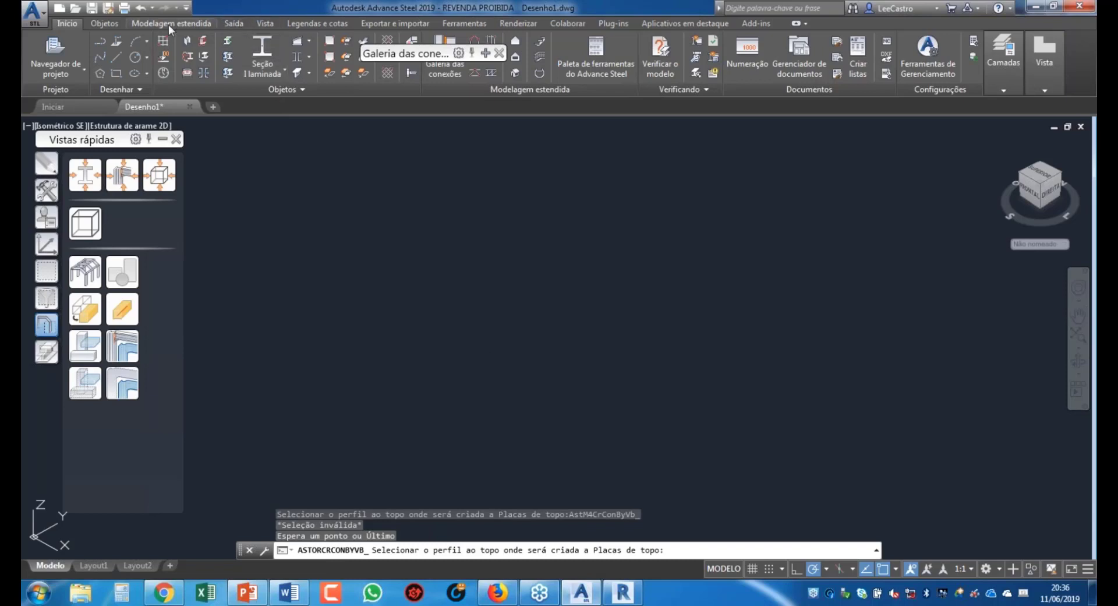
Step: Look through the Saída, Vista, Legendas e cotas, Exportar e importar and Ferramentas ribbon tool sets
left_click(235, 23)
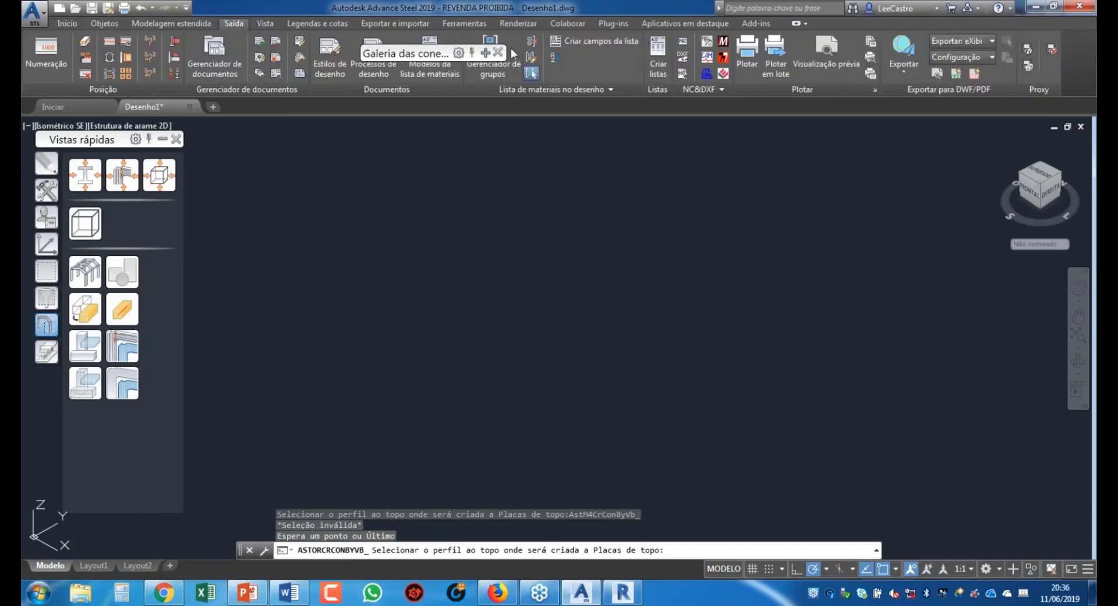
left_click(264, 24)
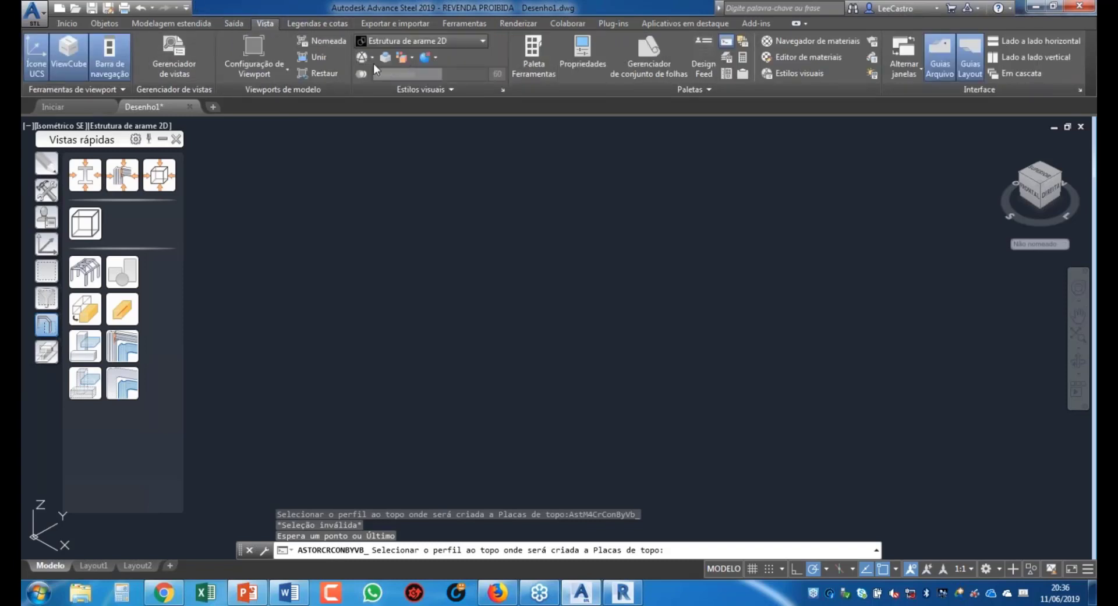
left_click(338, 24)
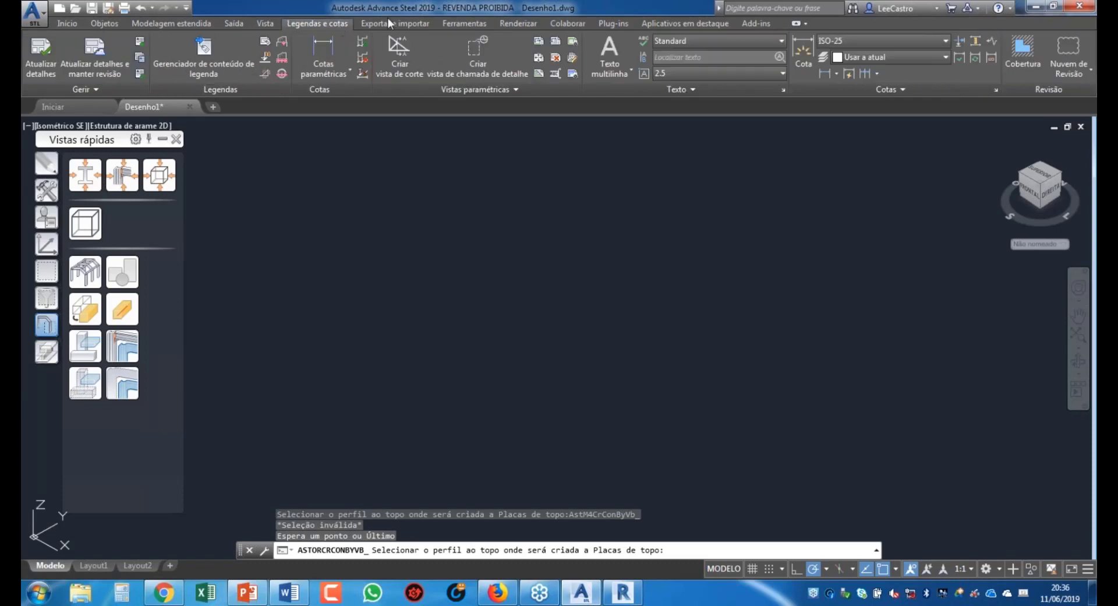
left_click(393, 23)
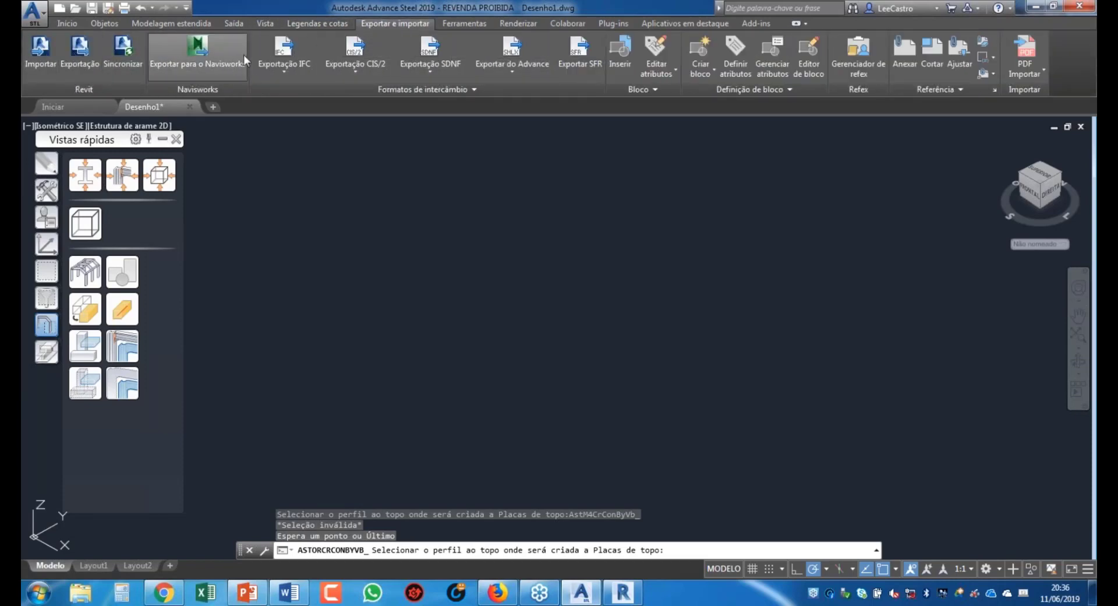
left_click(477, 27)
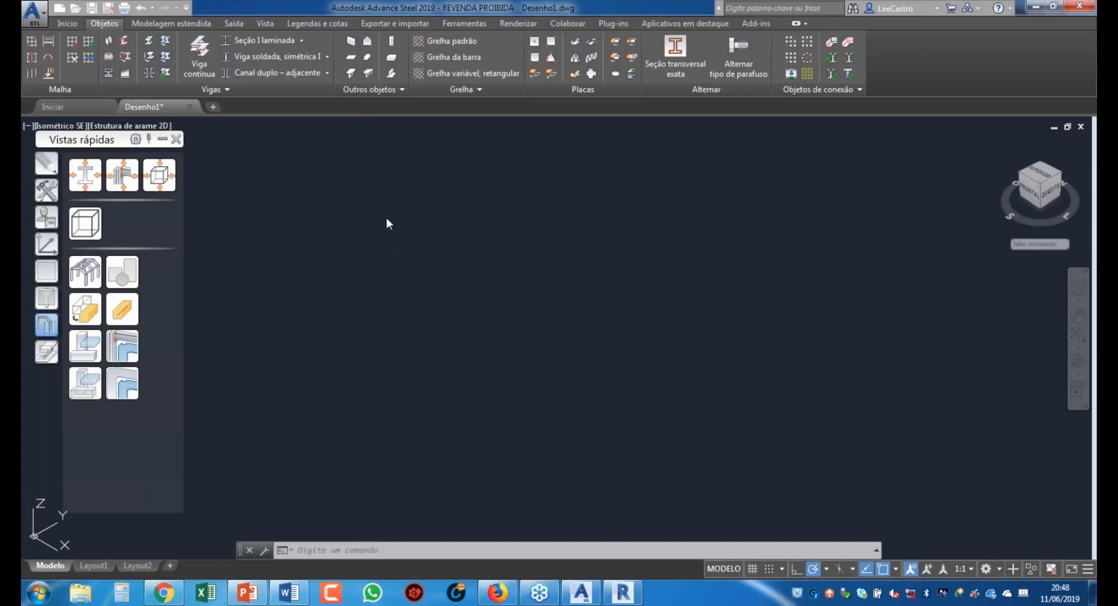
Step: Place a concrete column in Desenho1 and open its Viga properties, showing R30x40 in C25/30
left_click(392, 46)
left_click(424, 407)
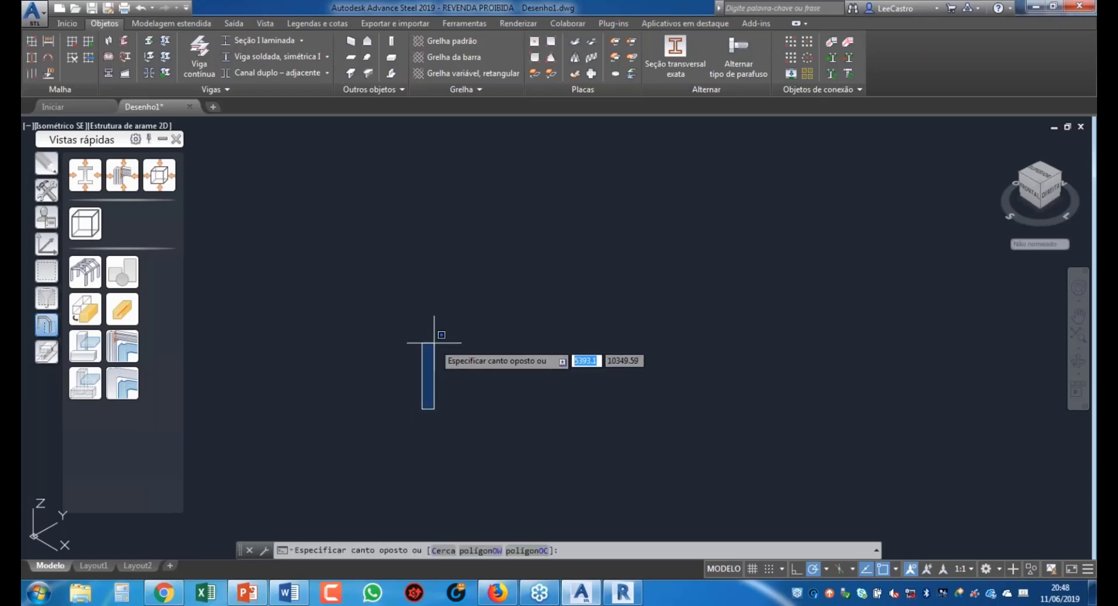
left_click(379, 305)
left_click(394, 43)
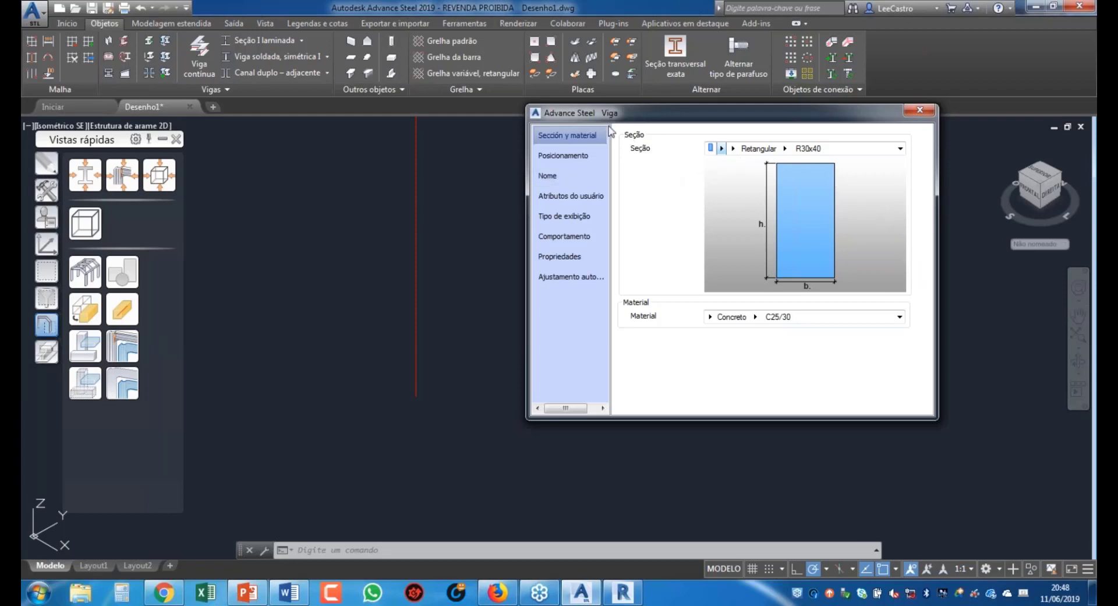
Step: Browse the Seção categories and the list of precast PF section shapes
left_click_drag(617, 112, 597, 180)
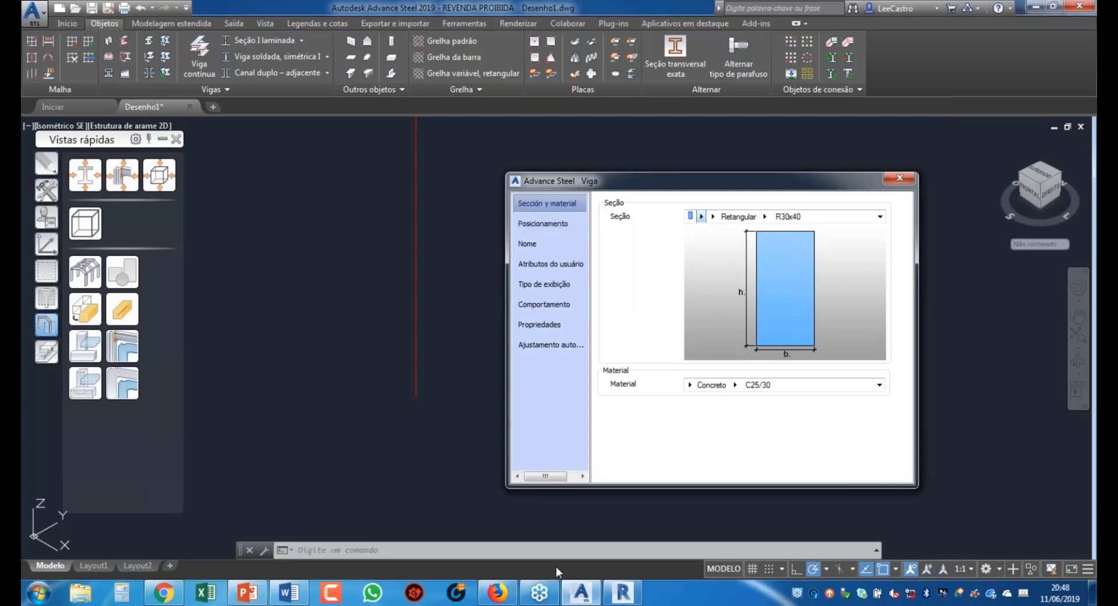
left_click(701, 216)
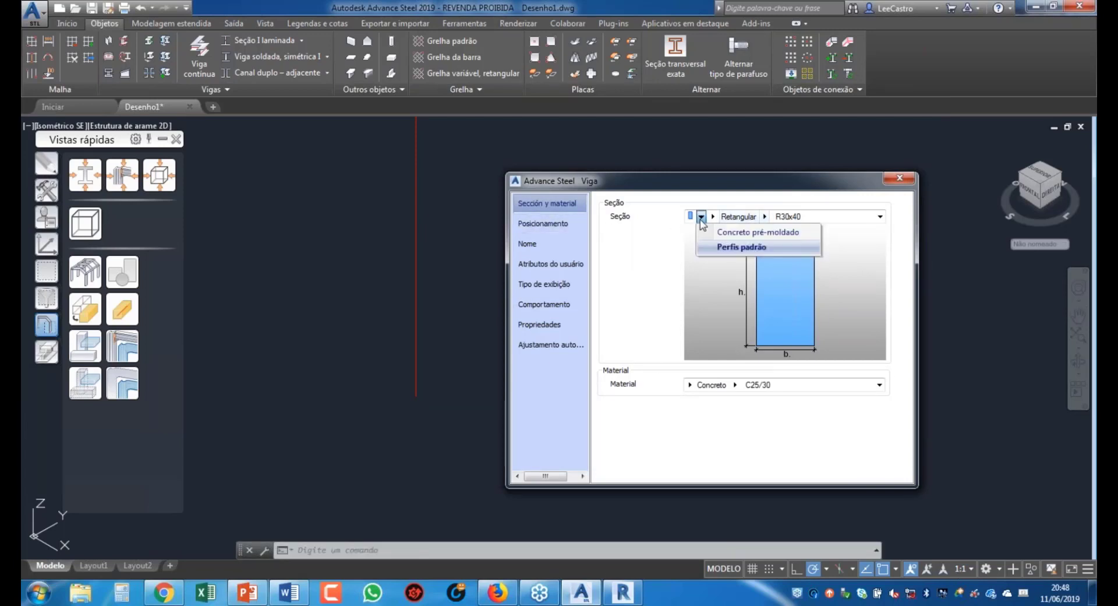
left_click(731, 249)
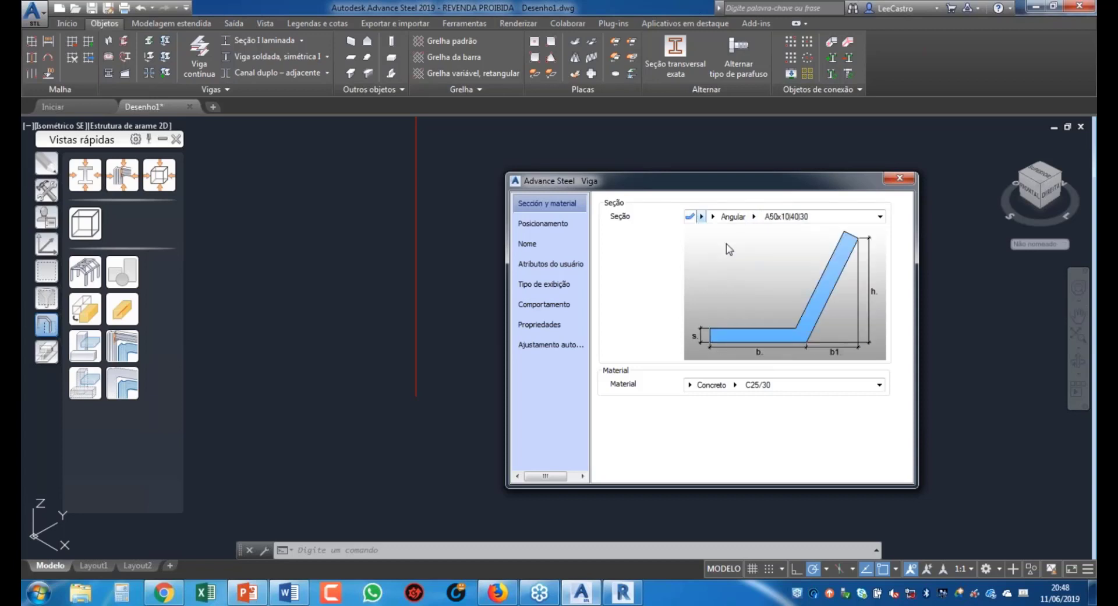
left_click(701, 217)
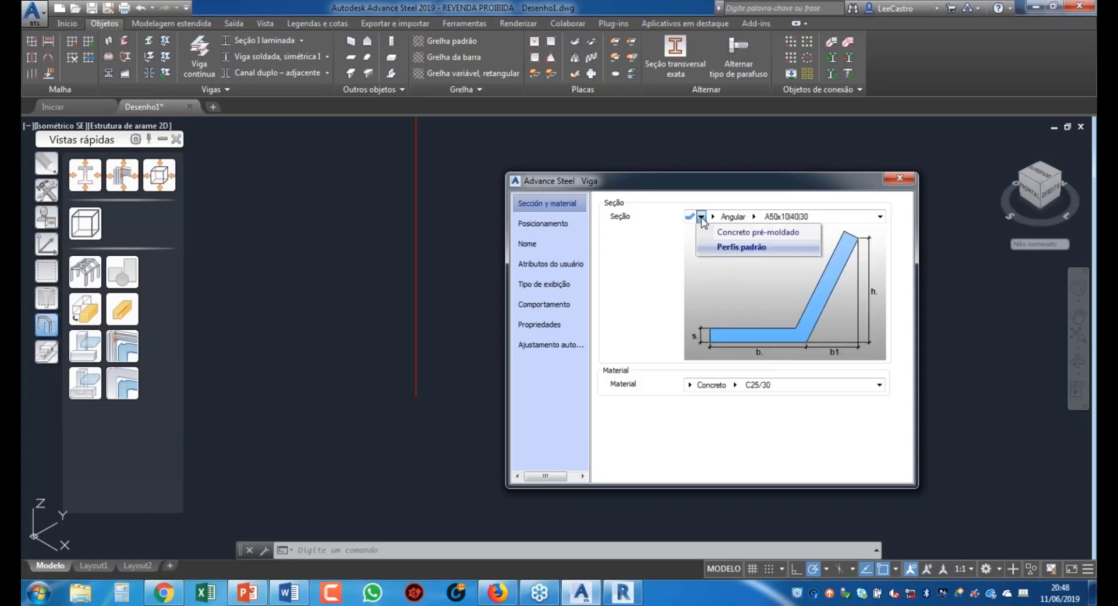
left_click(735, 234)
left_click(754, 218)
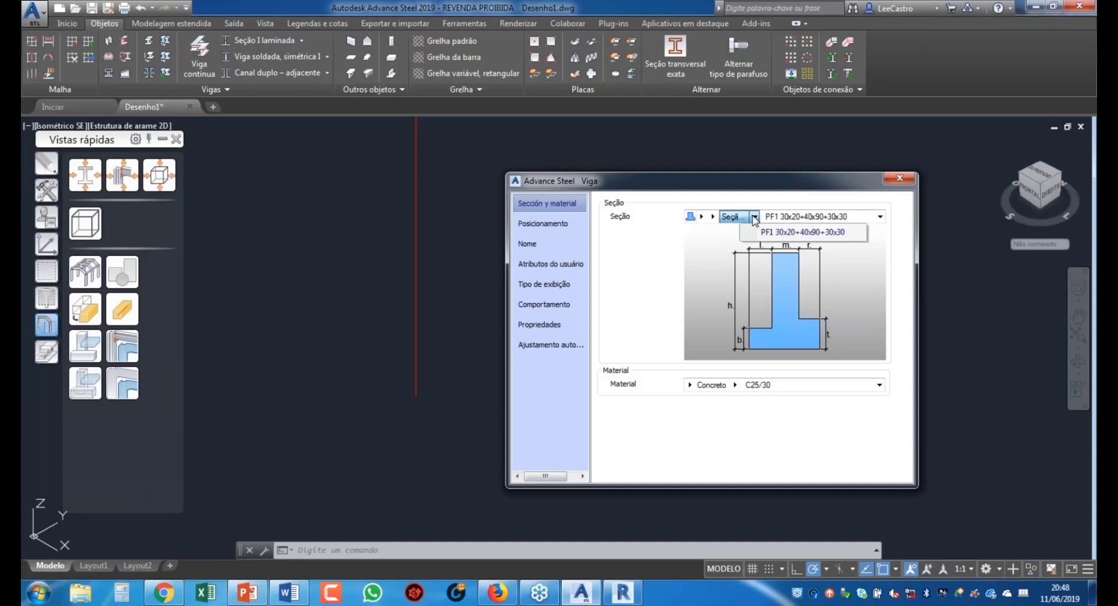
left_click(754, 217)
left_click(712, 216)
left_click(713, 216)
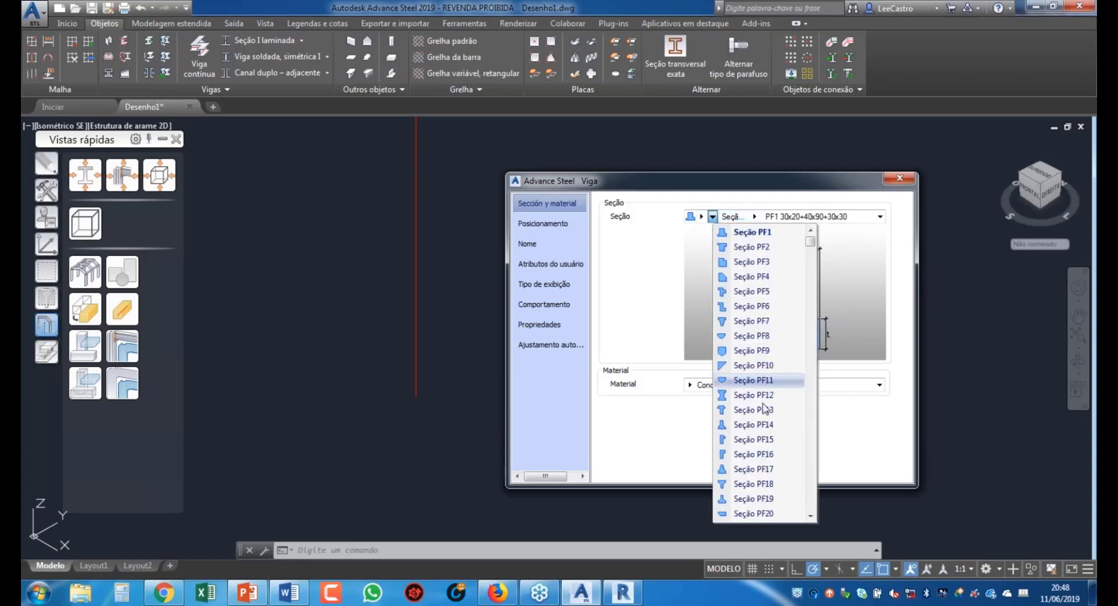
scroll(757, 425, "down", 7)
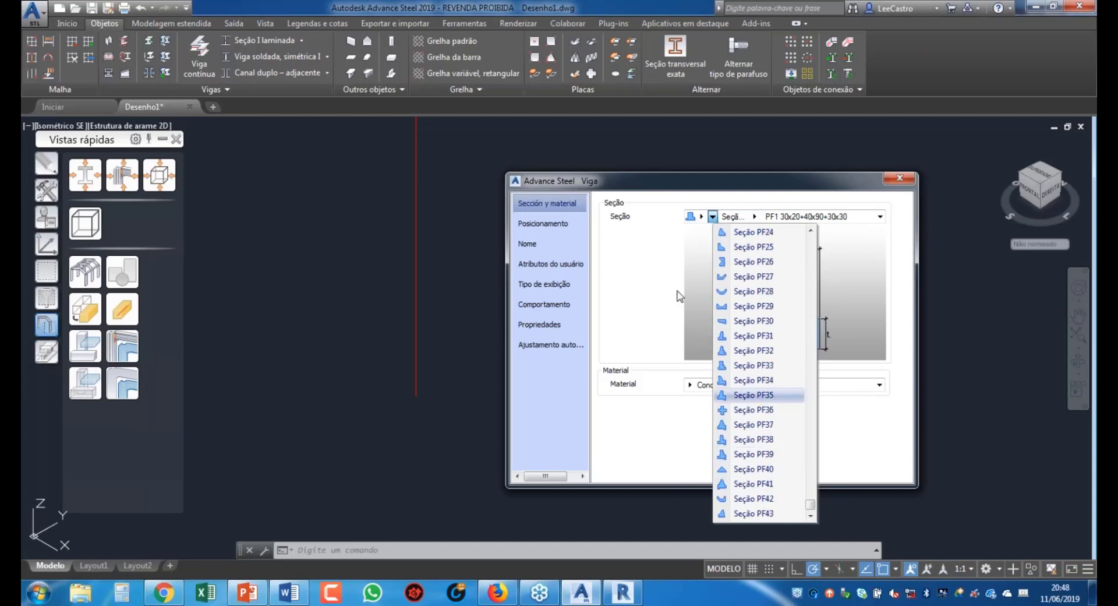
Step: Return to the precast Retangular R30x40 section and keep it
left_click(702, 216)
left_click(722, 248)
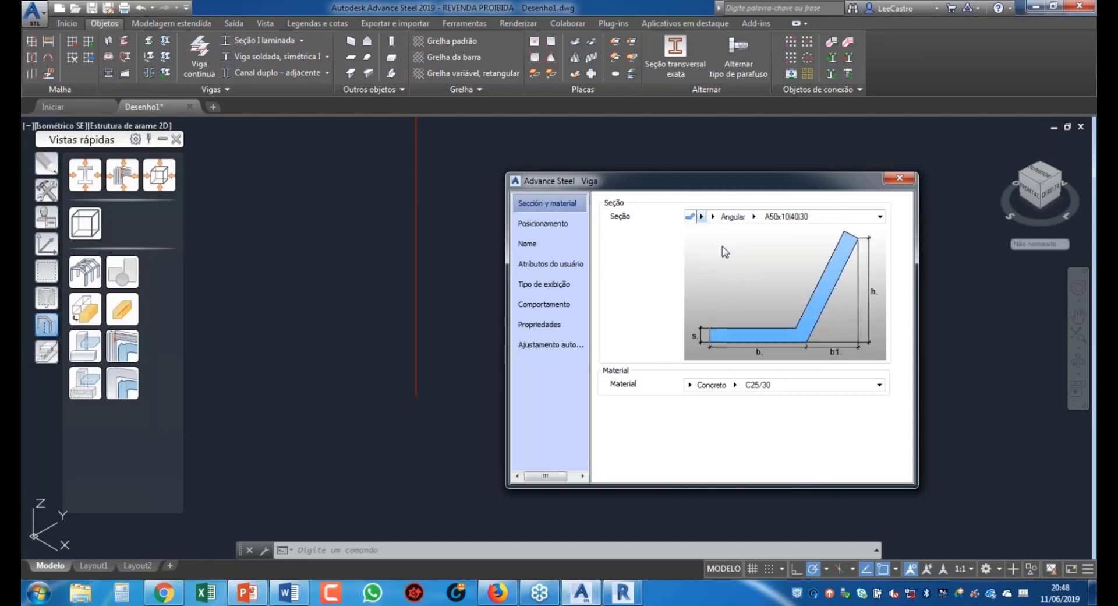
left_click(701, 216)
left_click(704, 233)
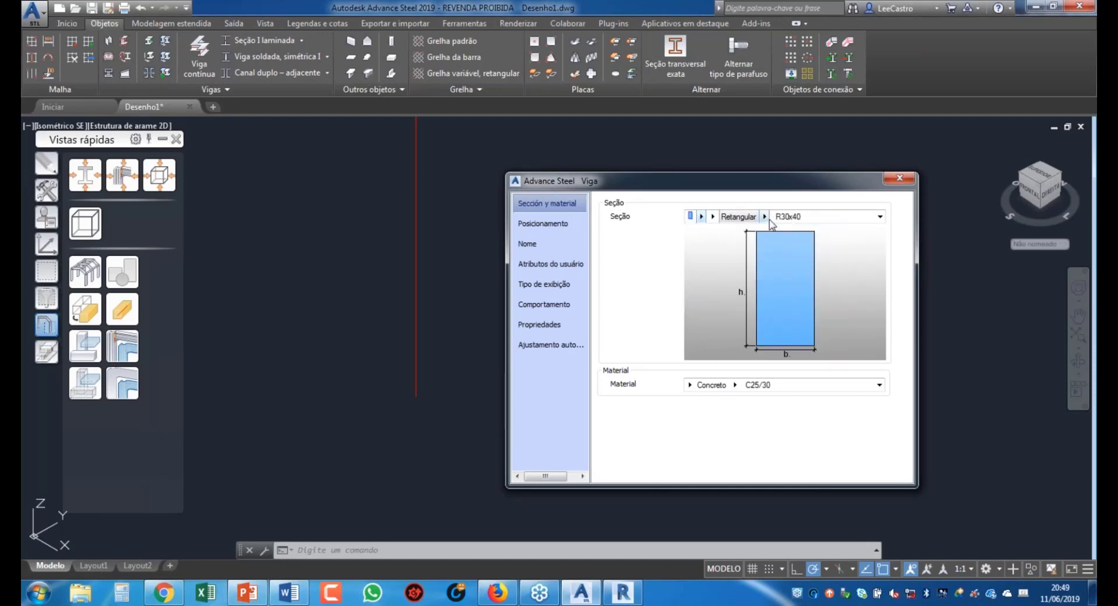
left_click(766, 218)
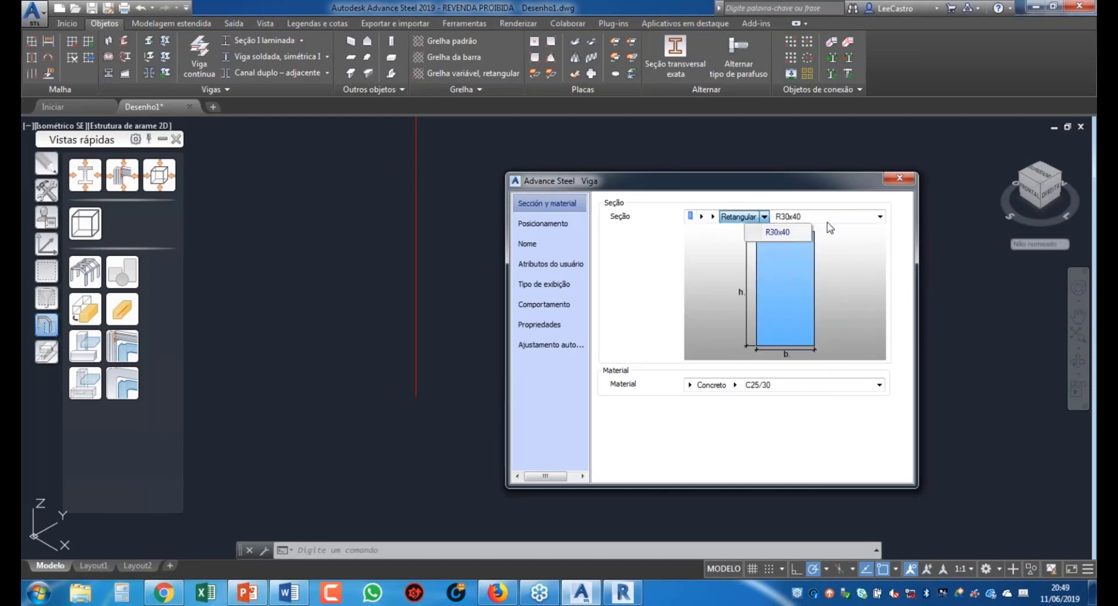
left_click(880, 217)
left_click(880, 217)
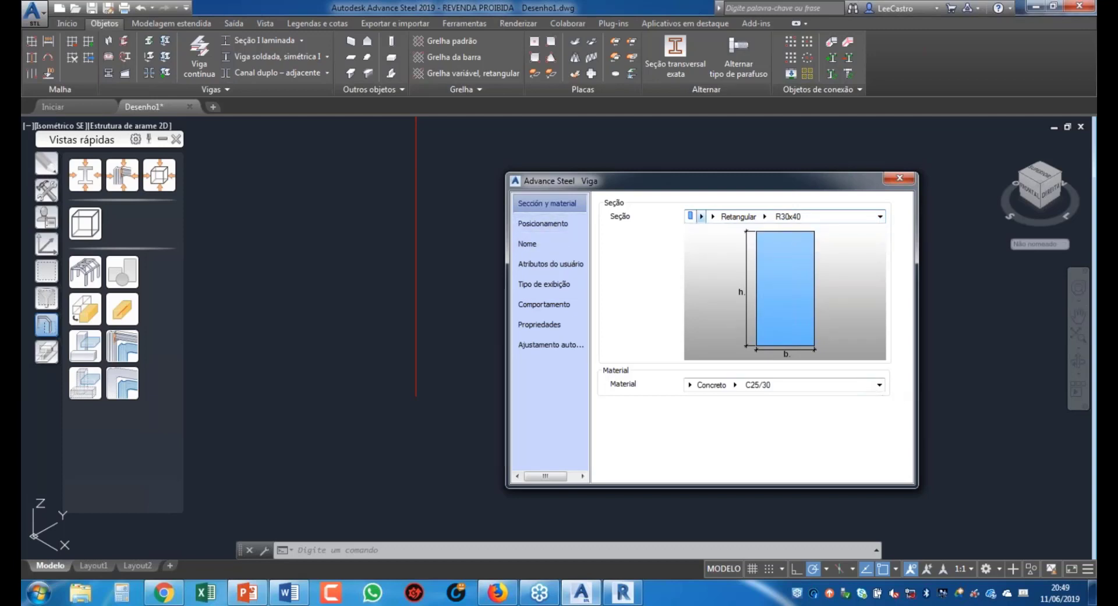
Step: Keep the material at Concreto C25/30 and show the Posicionamento settings
left_click(880, 385)
left_click(880, 384)
left_click(879, 385)
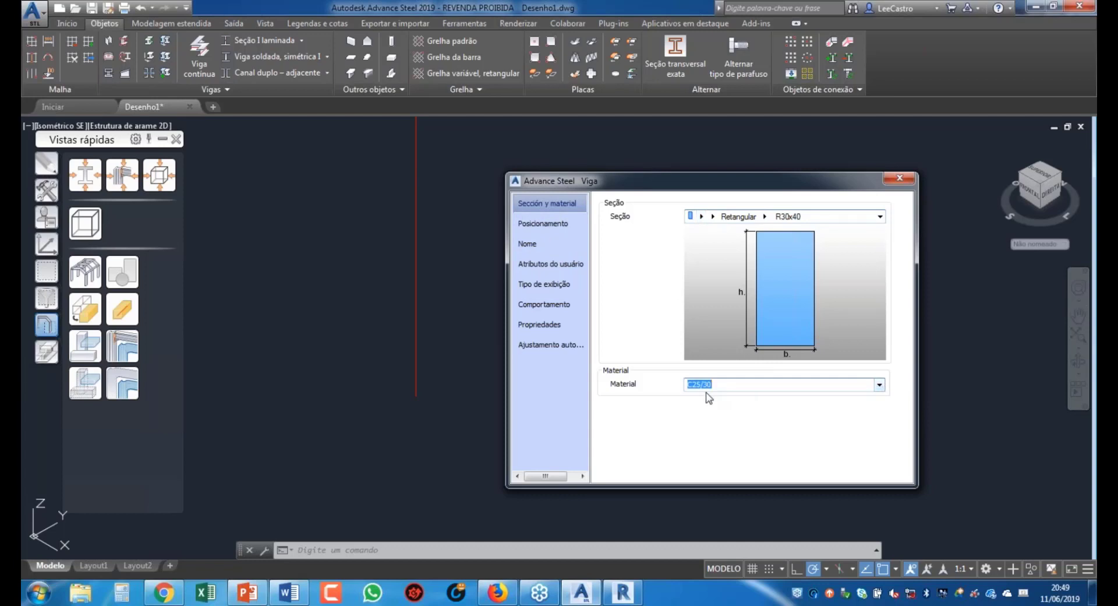
left_click(555, 226)
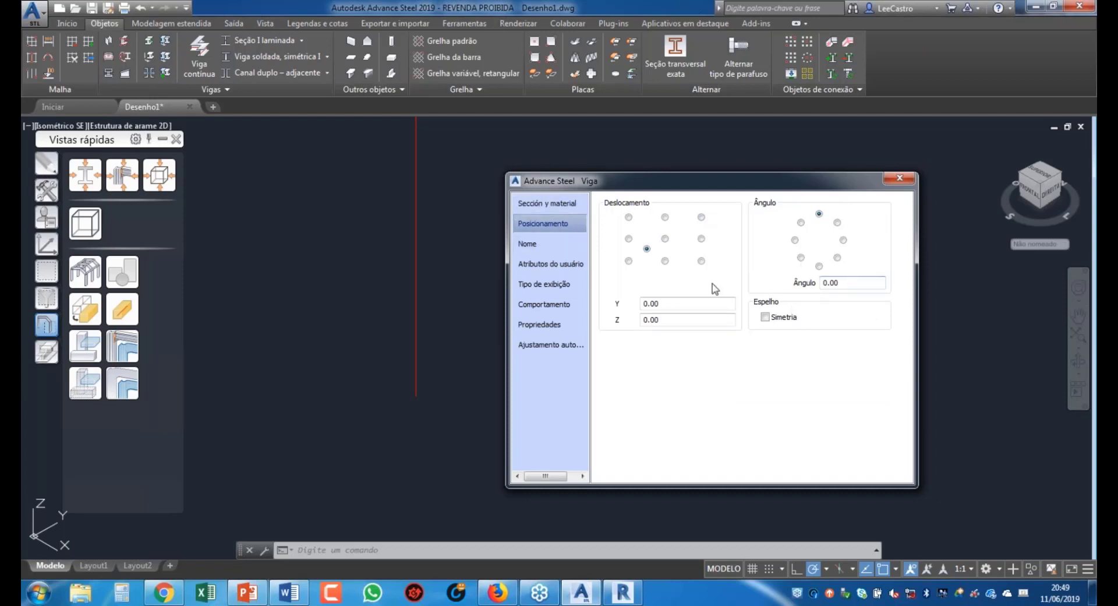
Step: Check the Nome page, keeping the model role as Coluna
left_click(540, 249)
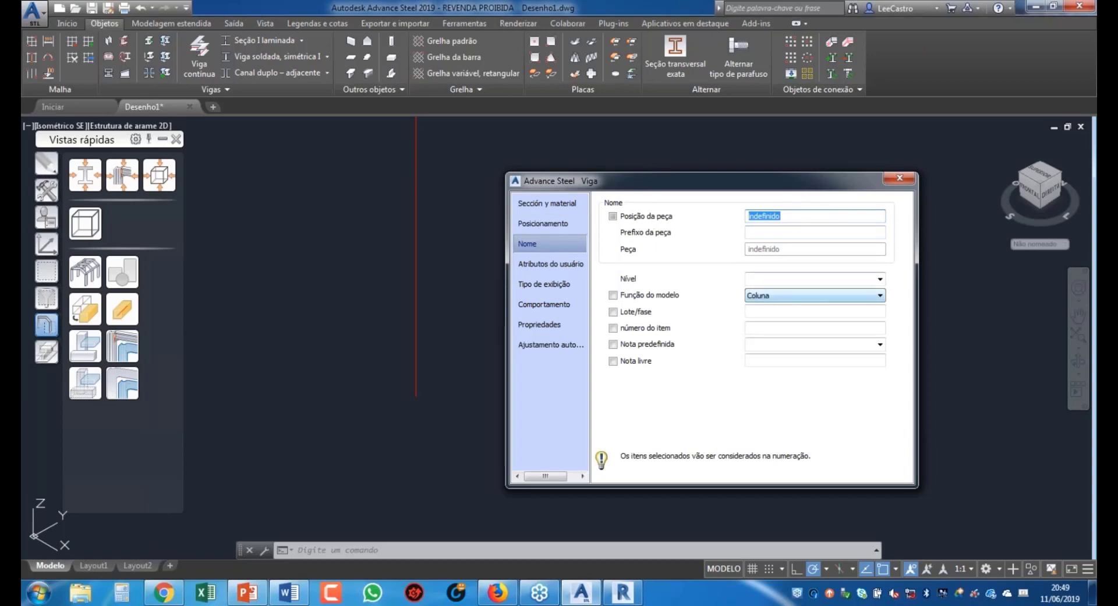
left_click(772, 297)
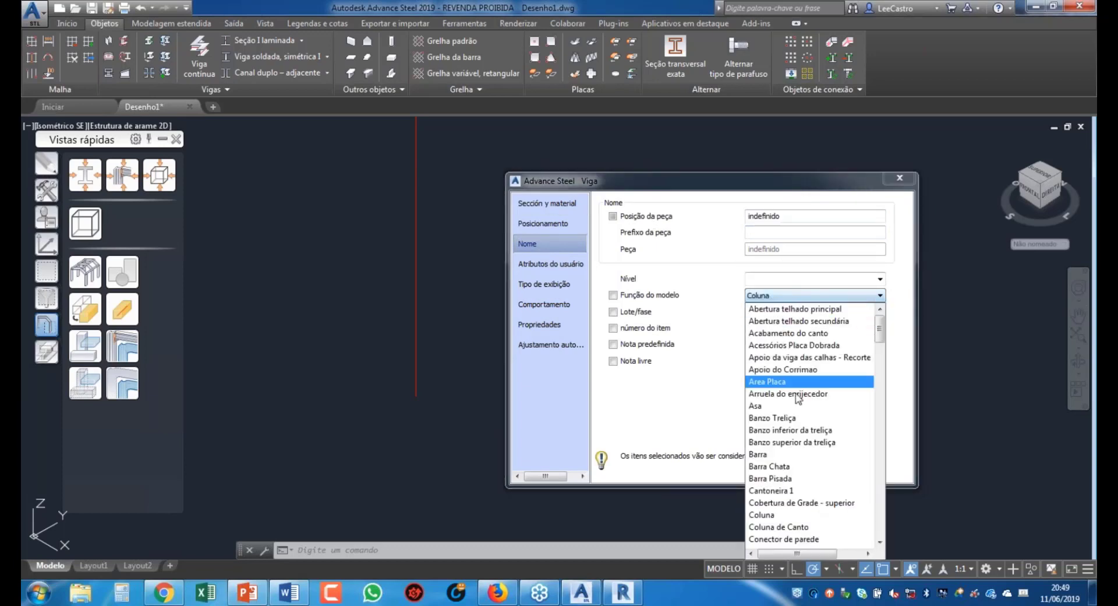
left_click(699, 312)
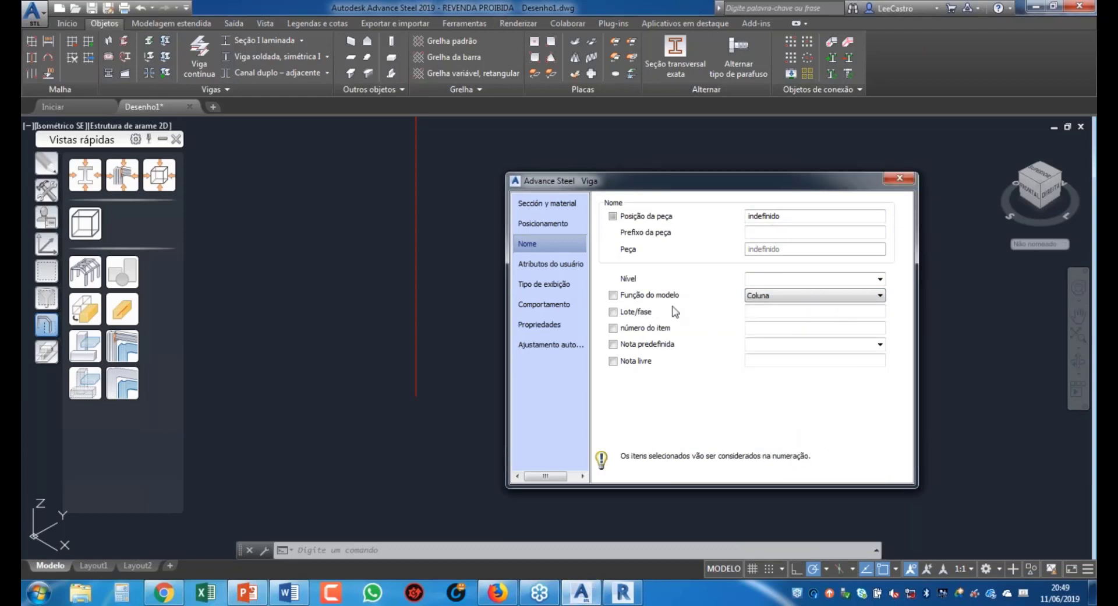
Step: Review the attributes, display, behaviour and property pages, ending on auto-adjustment Prioridade 30
left_click(550, 265)
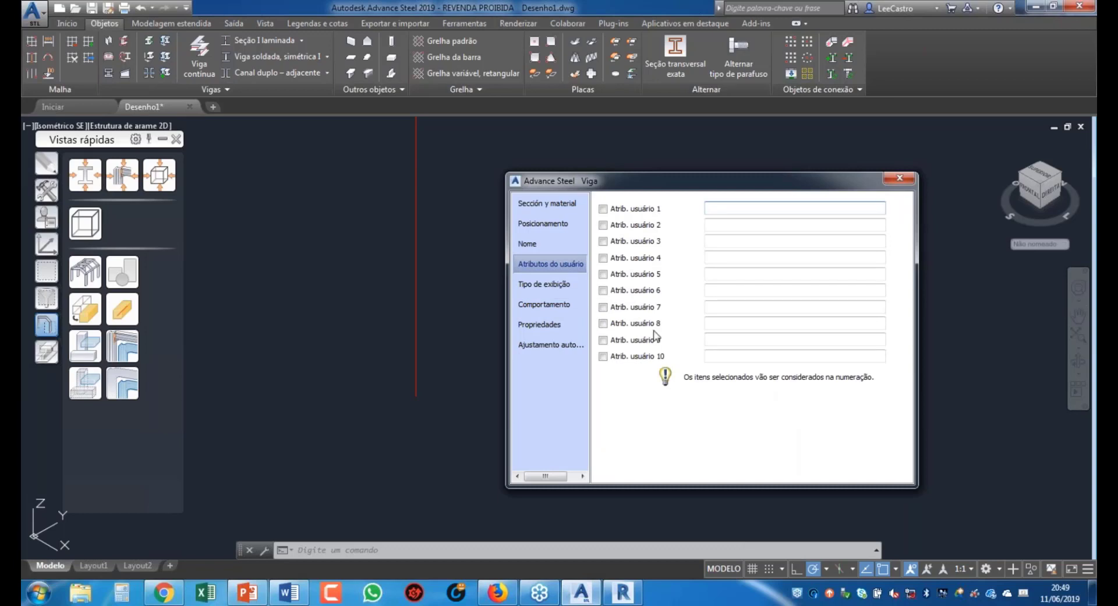
left_click(544, 283)
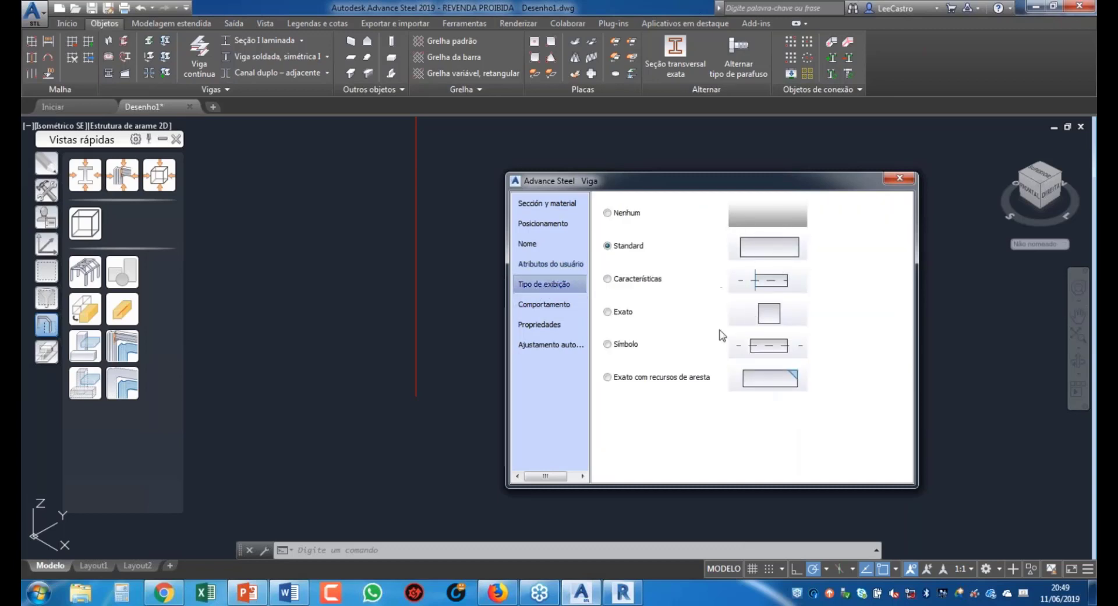
left_click(552, 308)
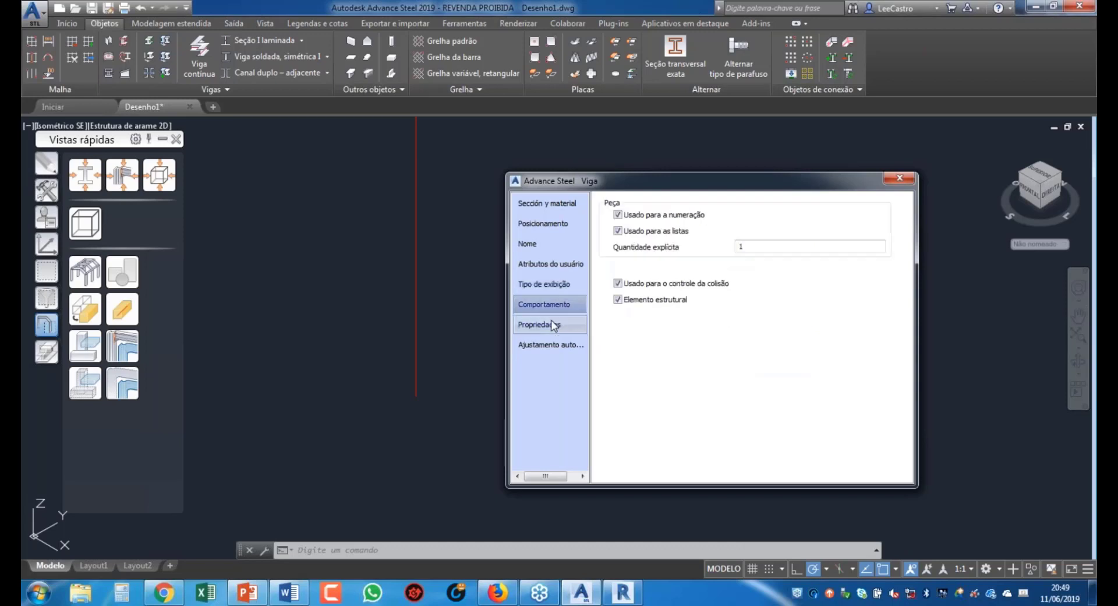
left_click(551, 324)
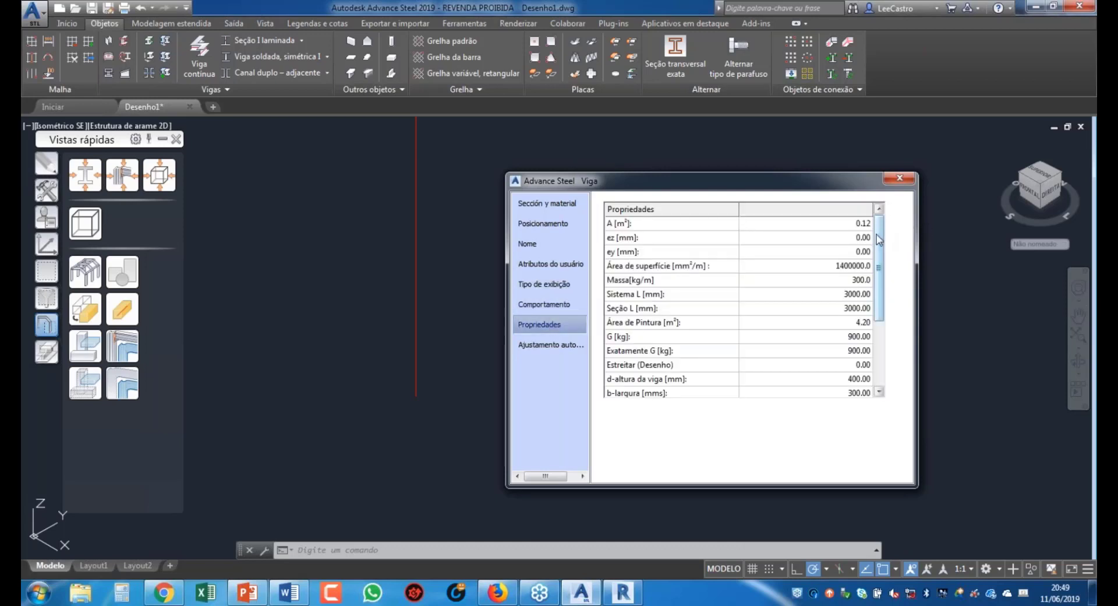
mouse_move(880, 235)
left_mouse_down()
mouse_move(885, 286)
mouse_move(882, 230)
left_mouse_up()
left_click(550, 345)
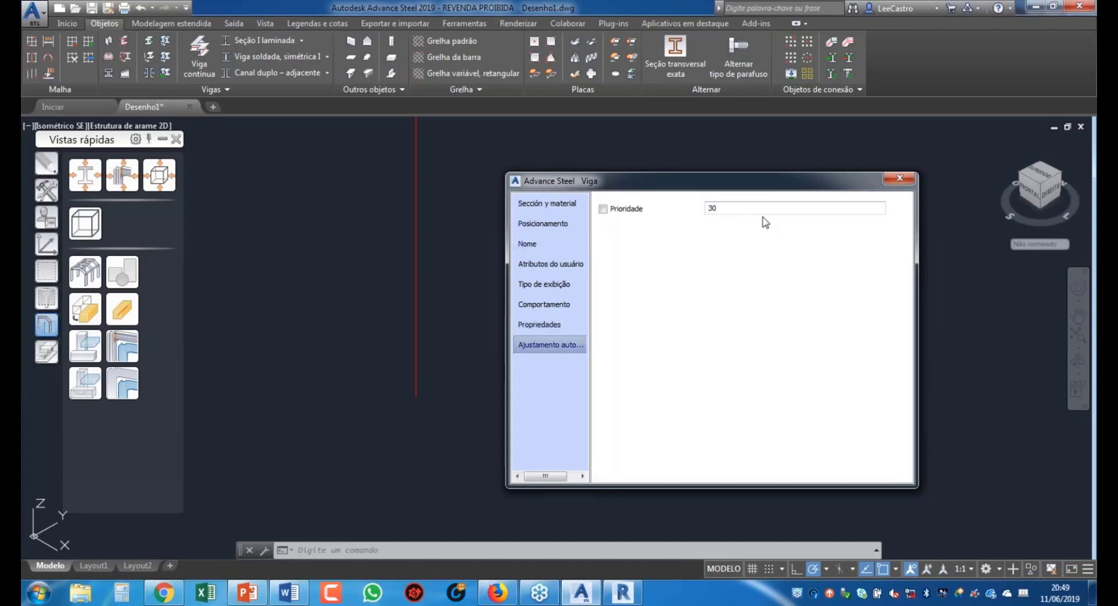
Step: Close the beam properties dialog and zoom in and out on the column
left_click(900, 178)
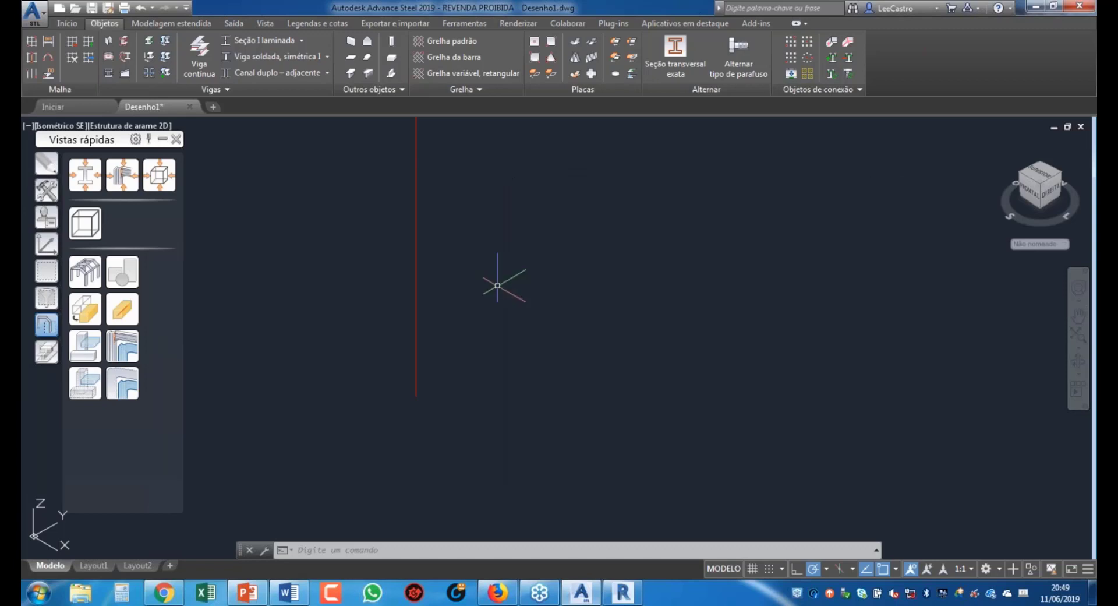
scroll(581, 363, "down", 20)
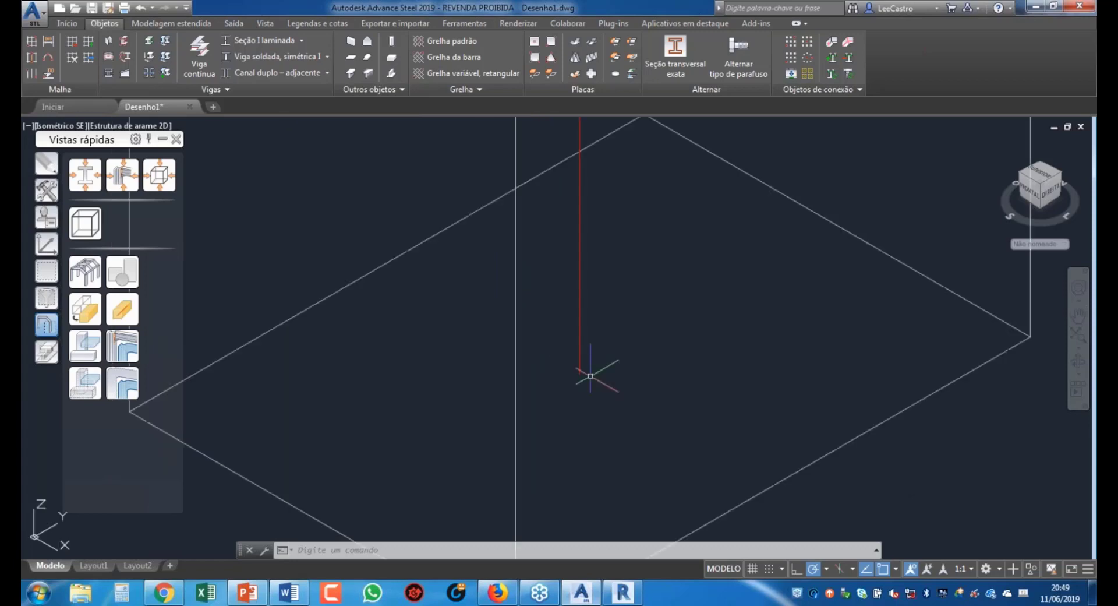
scroll(629, 321, "up", 10)
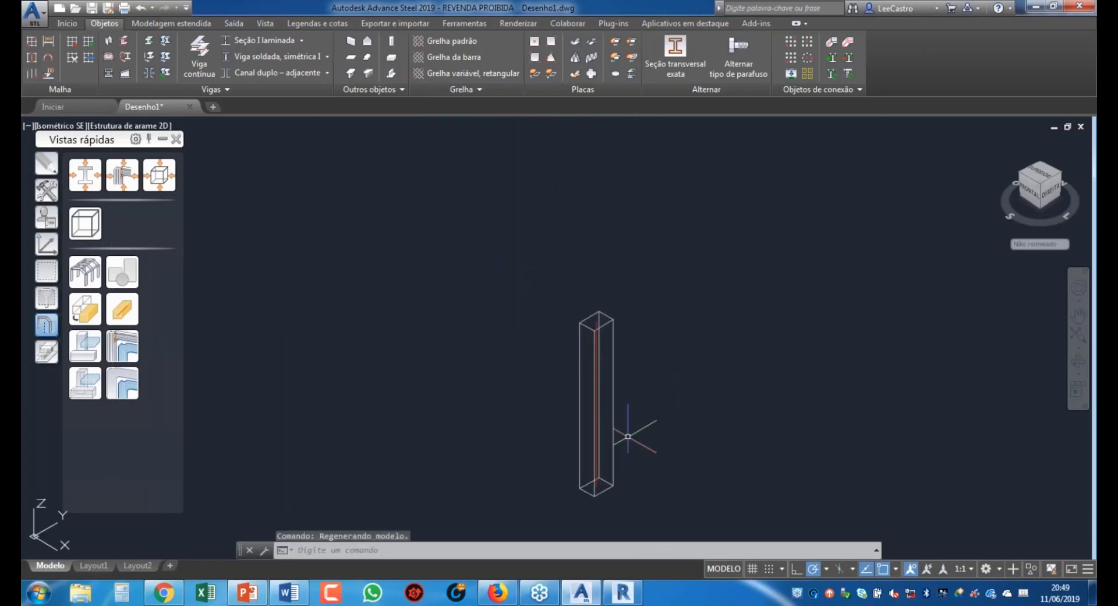
scroll(643, 346, "down", 5)
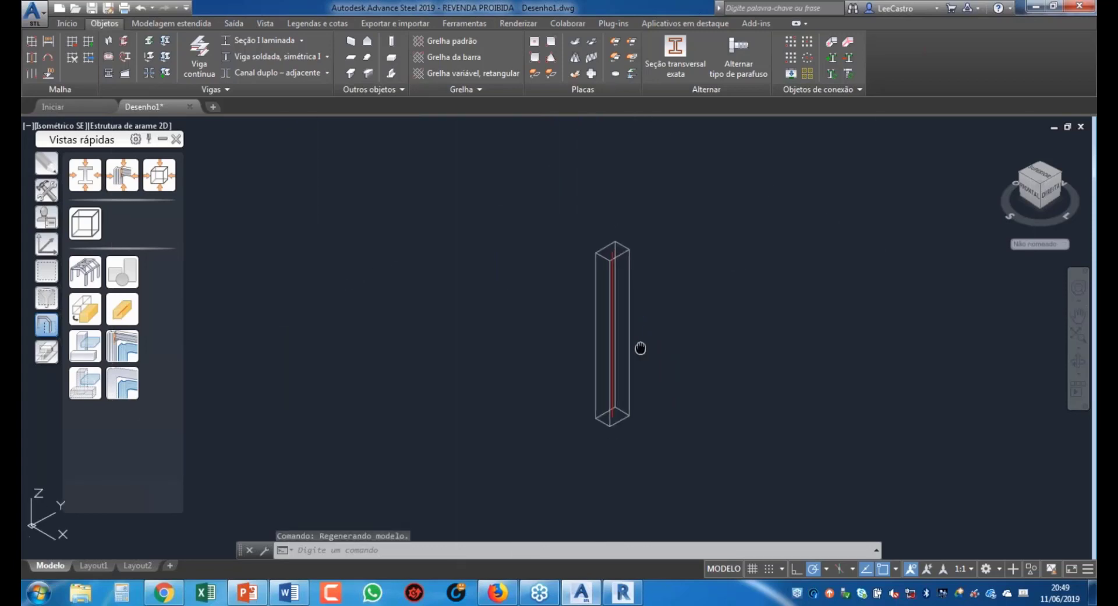
scroll(594, 307, "up", 5)
scroll(618, 302, "down", 4)
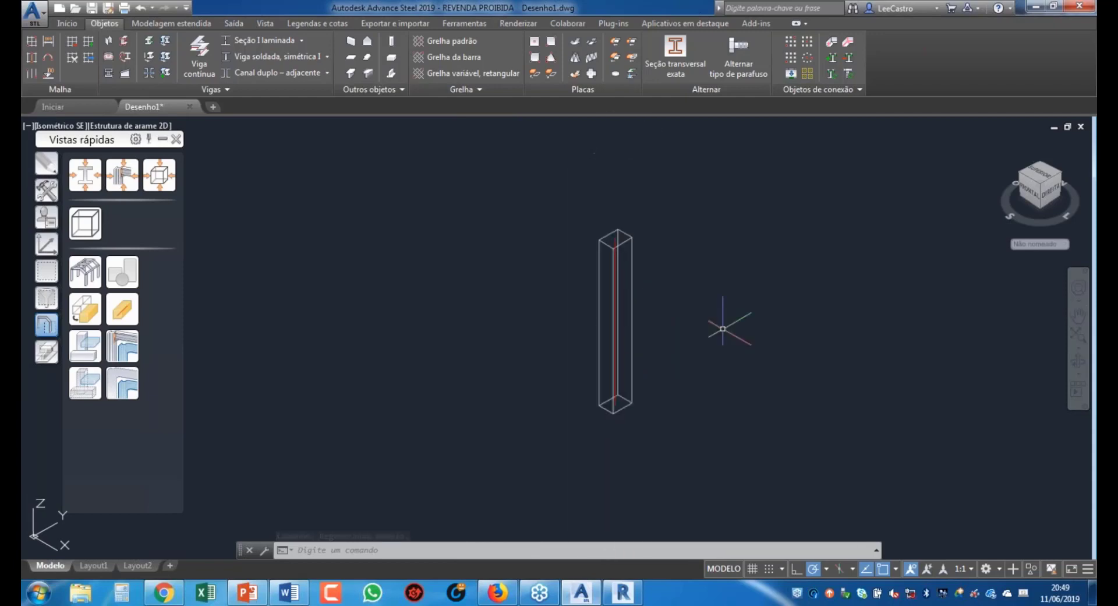
scroll(646, 335, "up", 5)
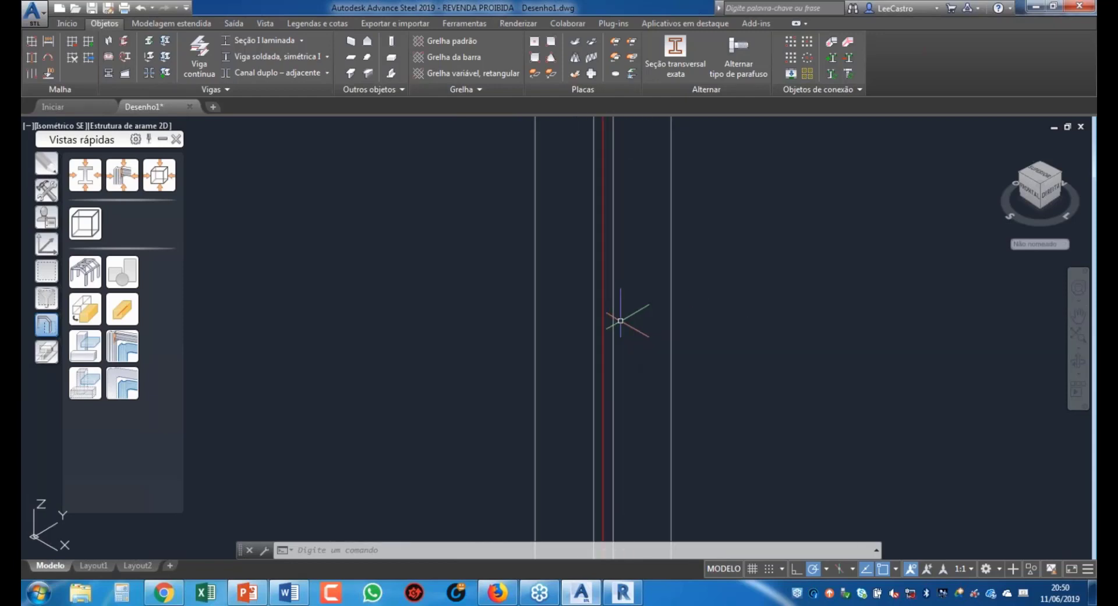
scroll(621, 316, "down", 4)
scroll(632, 441, "up", 3)
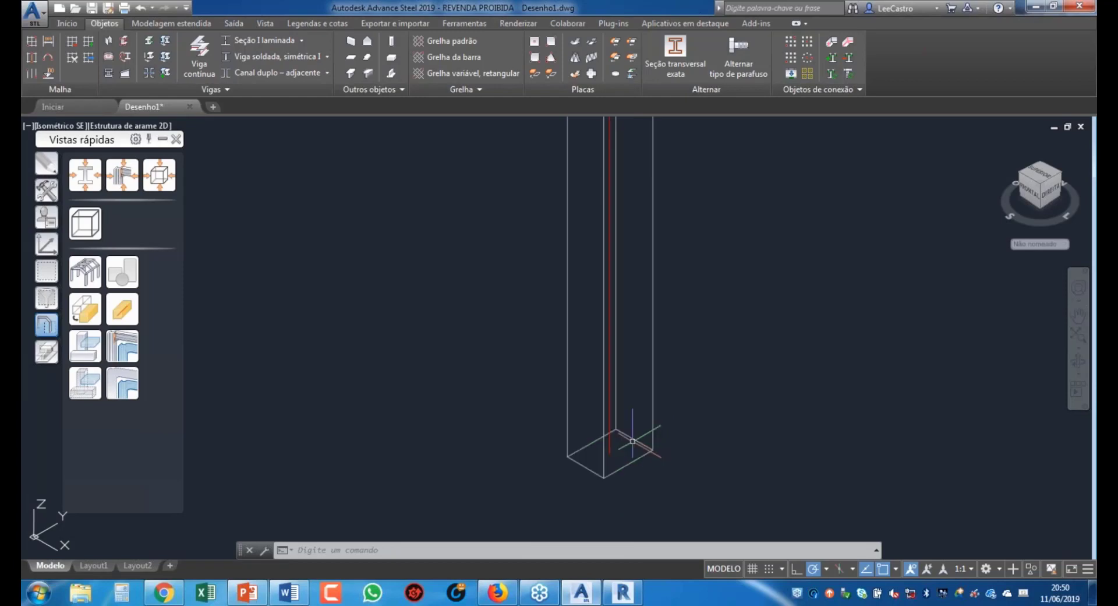
scroll(594, 448, "down", 3)
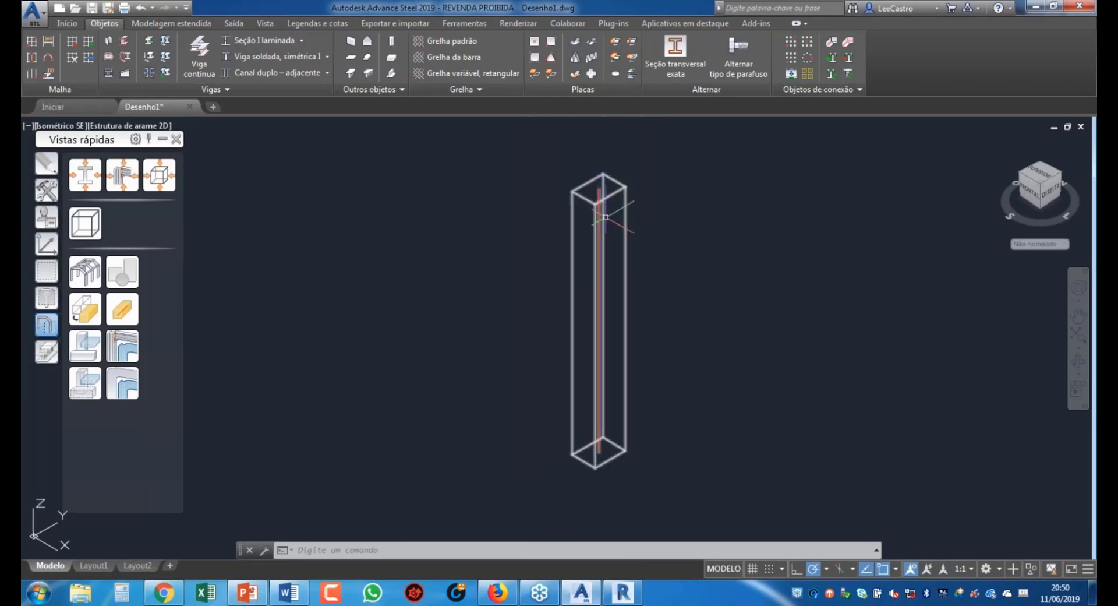
scroll(609, 249, "up", 3)
scroll(711, 299, "down", 3)
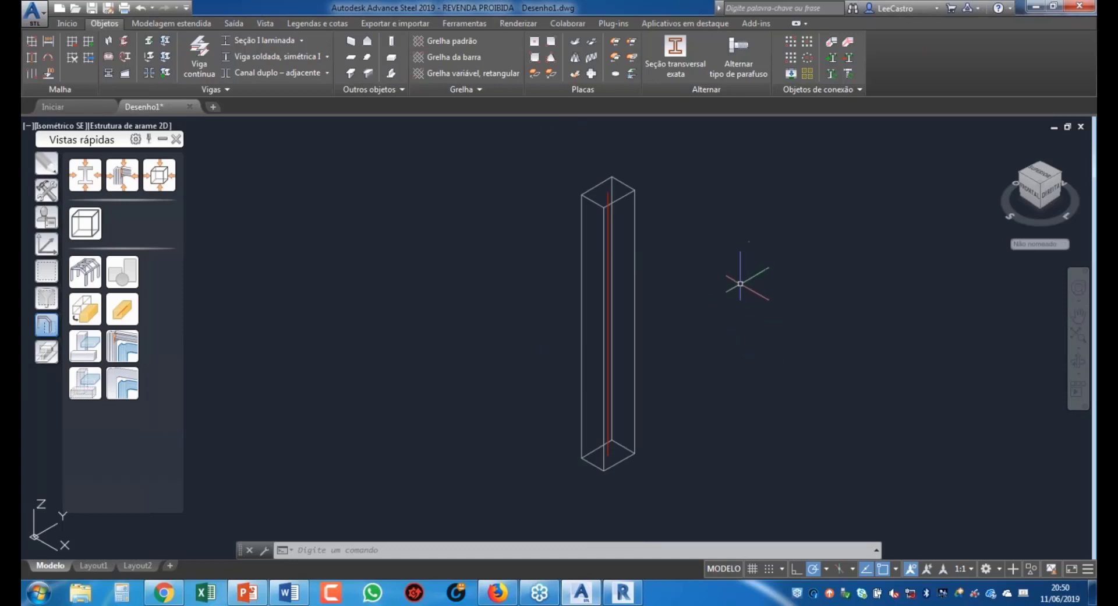
Step: Select the concrete column, then cancel the selection with Esc
left_click(635, 205)
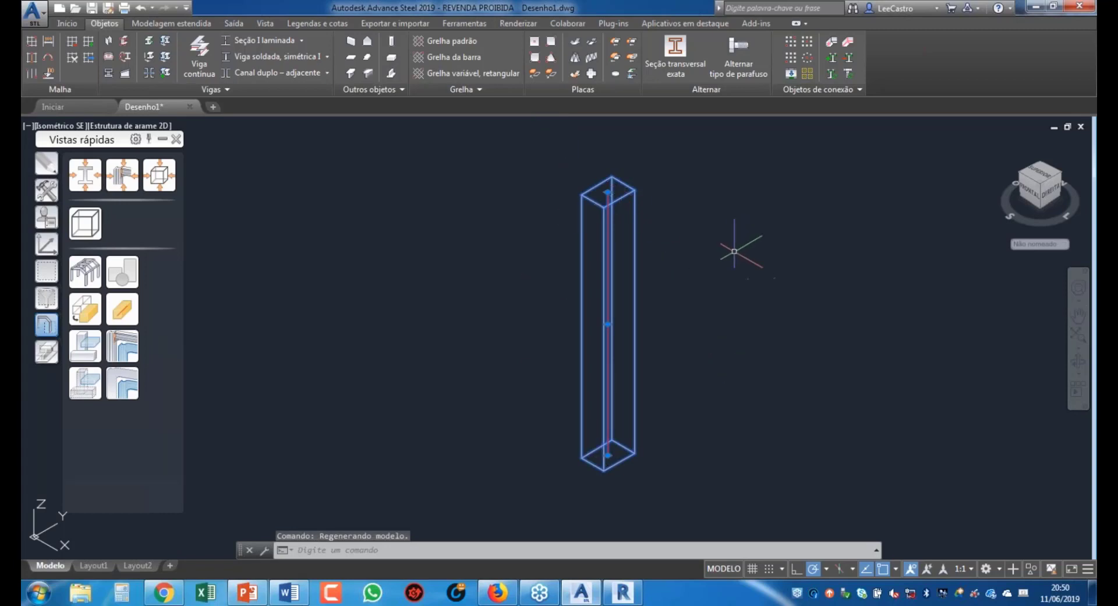
scroll(637, 230, "up", 5)
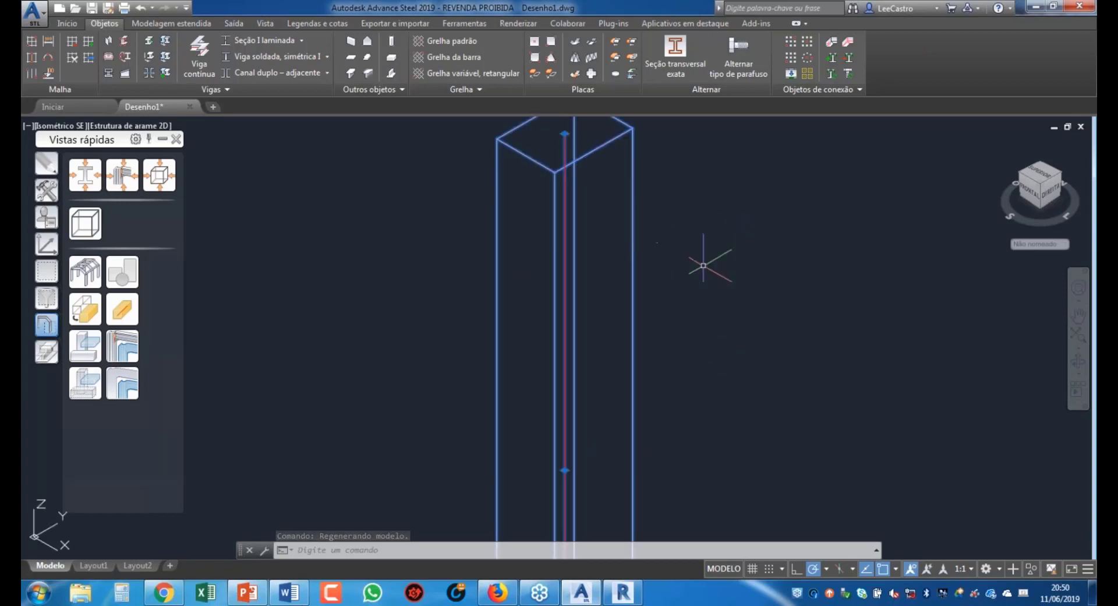
scroll(704, 265, "down", 5)
key("Escape")
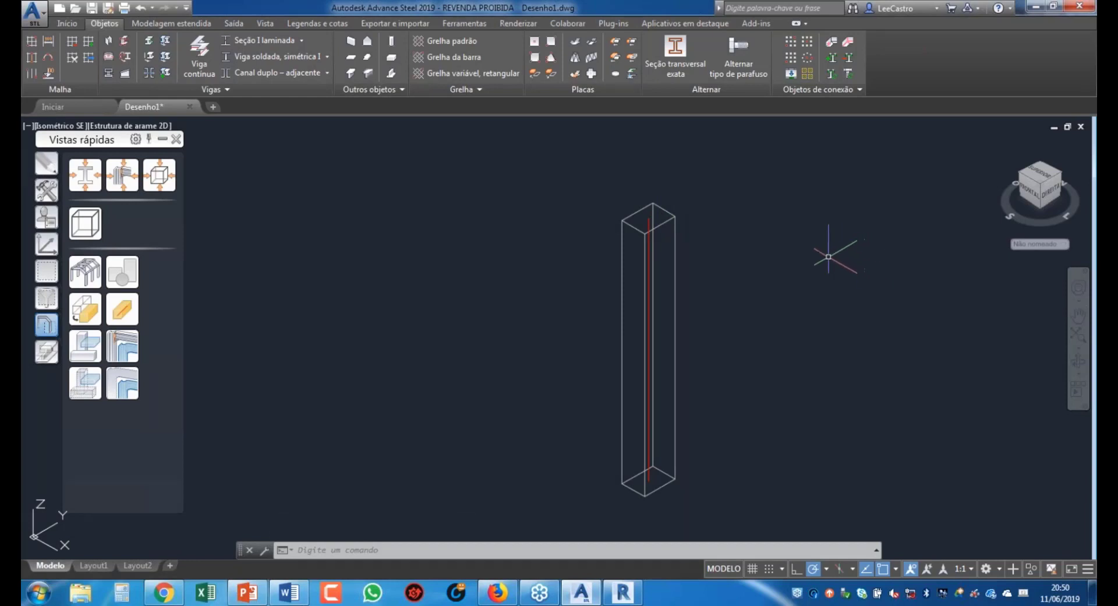
Step: Switch from Início to the Exportar e importar tab with its Revit and interchange tools
left_click(61, 23)
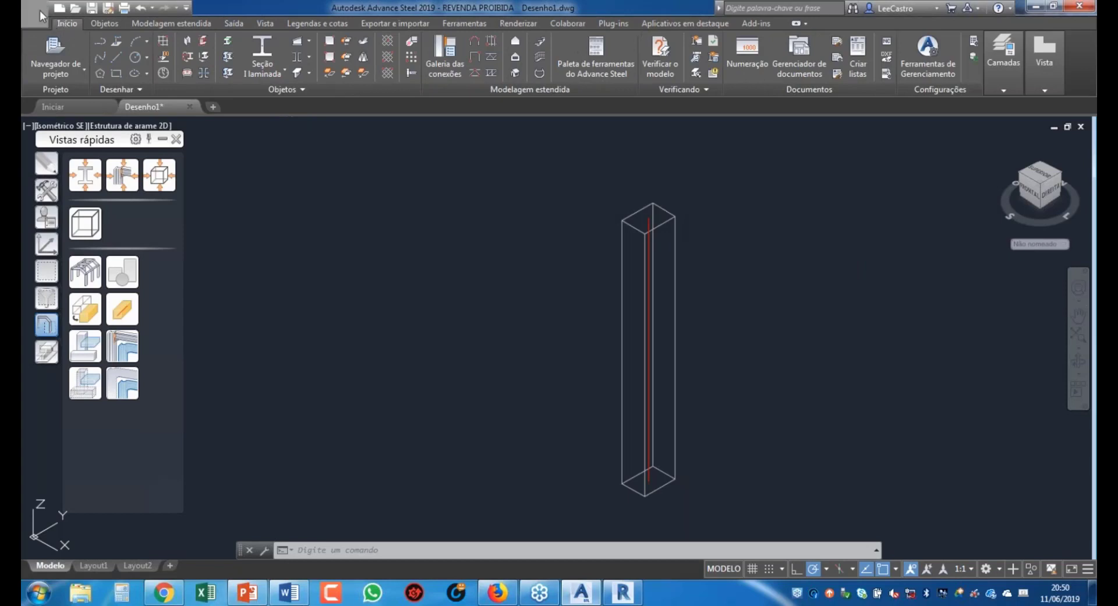
left_click(41, 13)
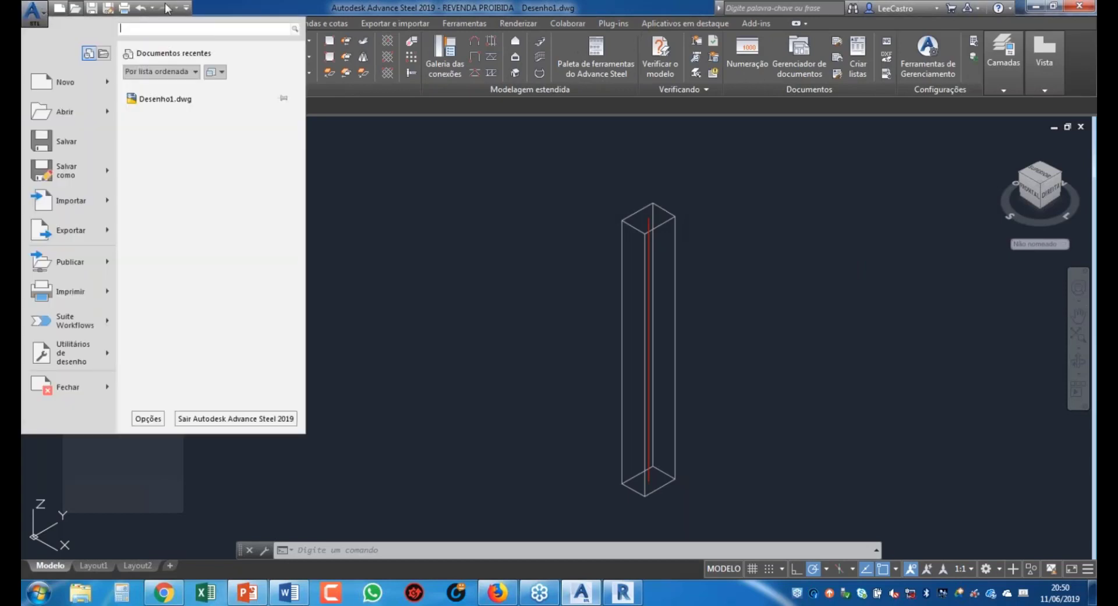
left_click(247, 7)
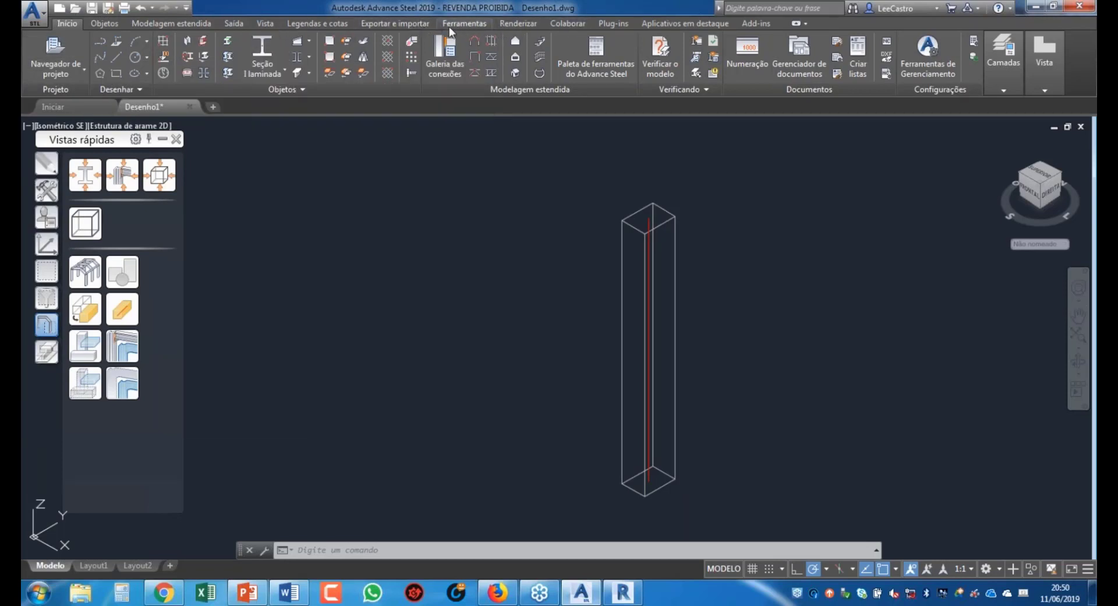
left_click(411, 25)
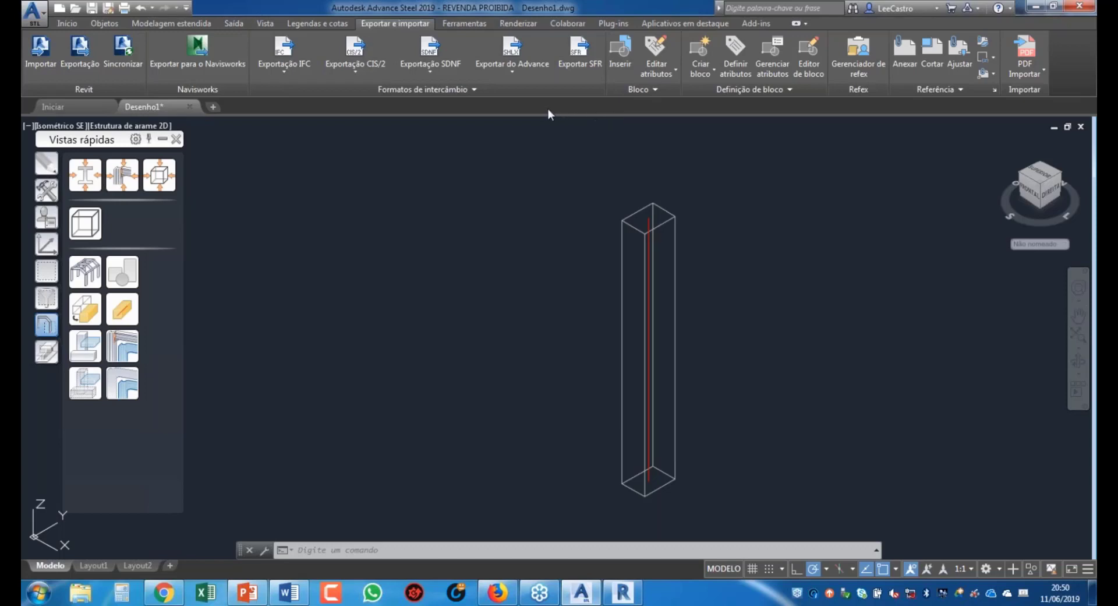
Step: Export the model via Exportar do Advance to Desenho1.smlx, replacing the existing file
left_click(513, 71)
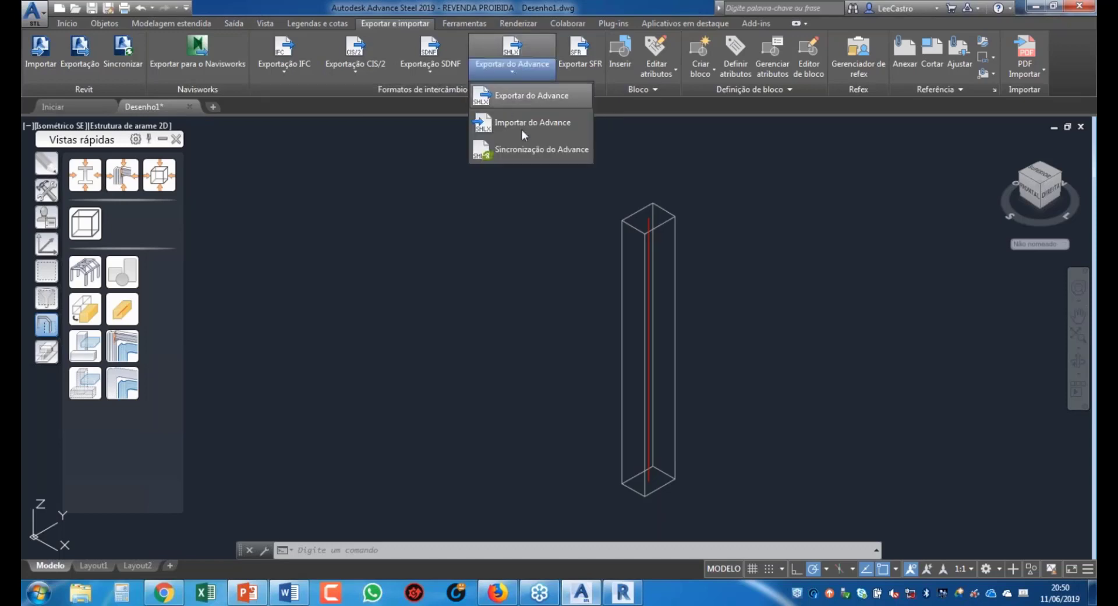
left_click(523, 97)
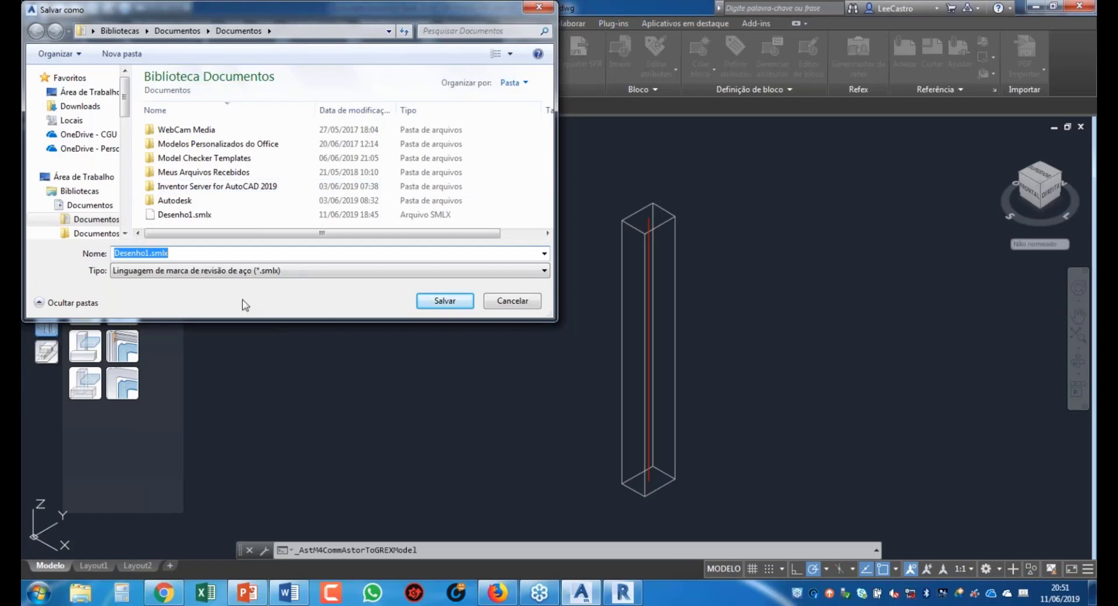
left_click(173, 215)
left_click(444, 300)
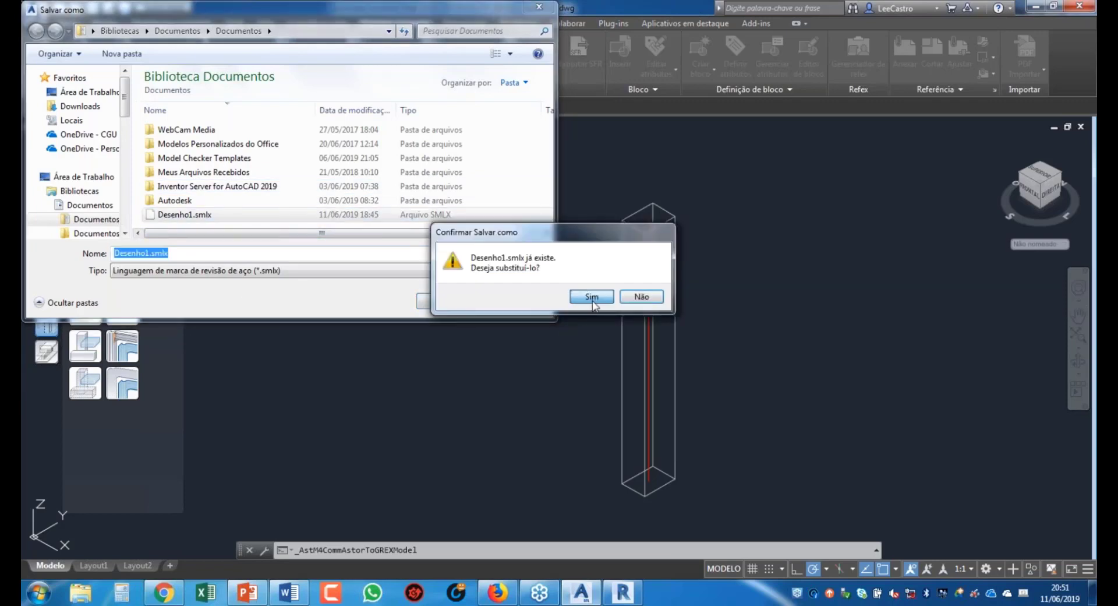
left_click(593, 303)
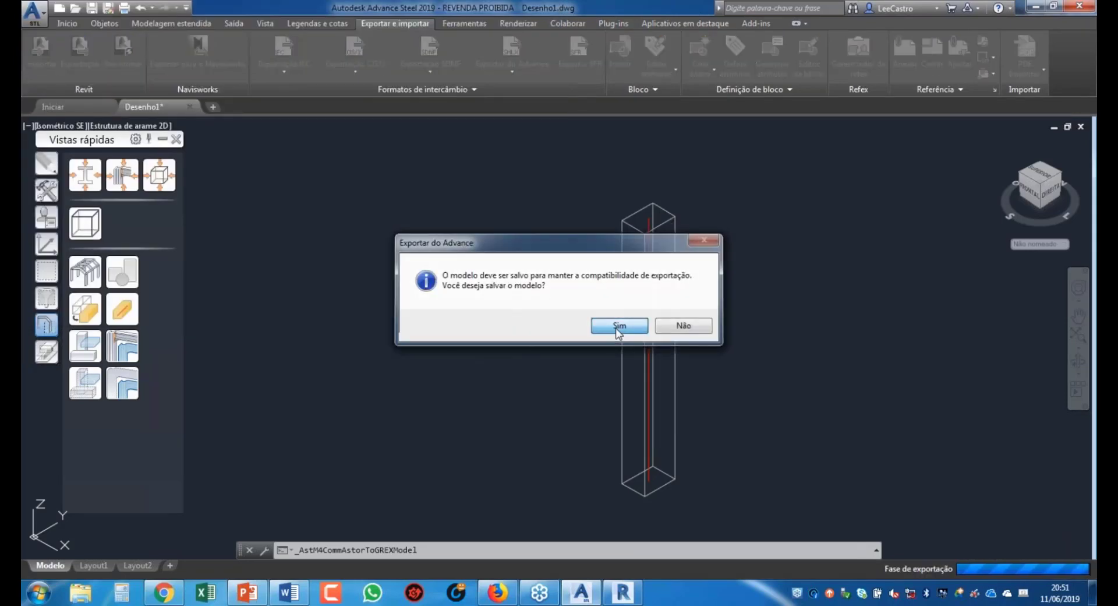
Step: Save the drawing as Desenho1.dwg in AutoCAD 2018 format, overwriting the old file
left_click(616, 327)
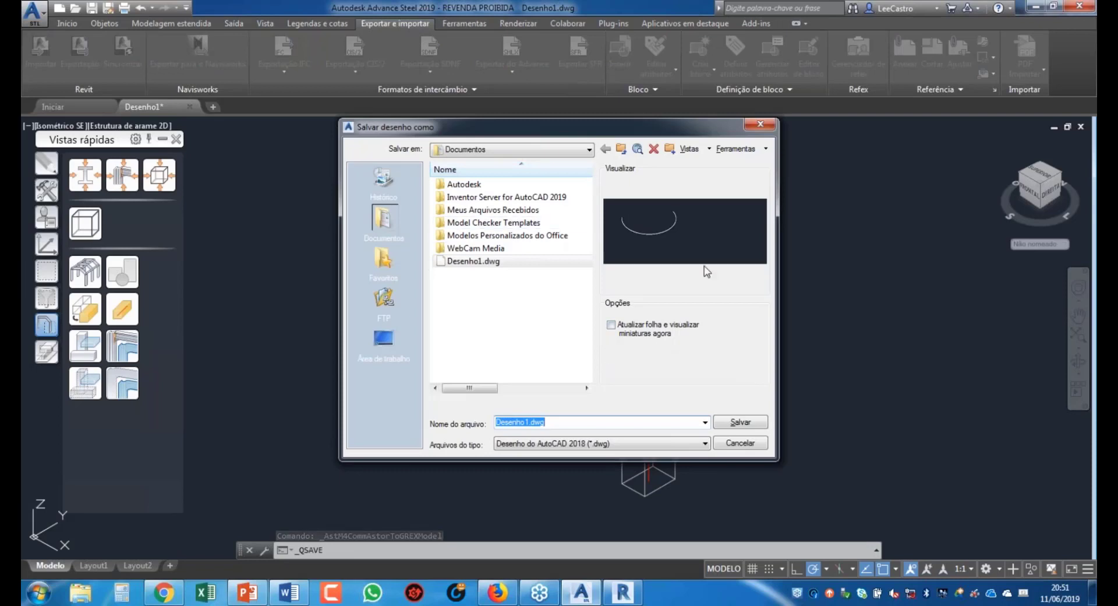
left_click(684, 444)
left_click(740, 422)
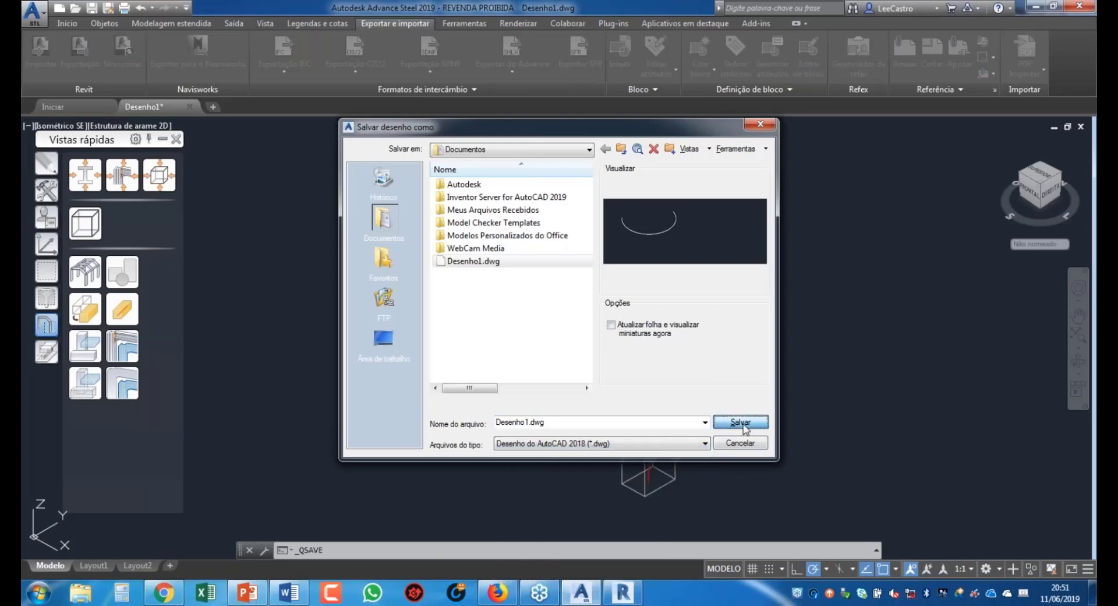
left_click(740, 421)
left_click(528, 326)
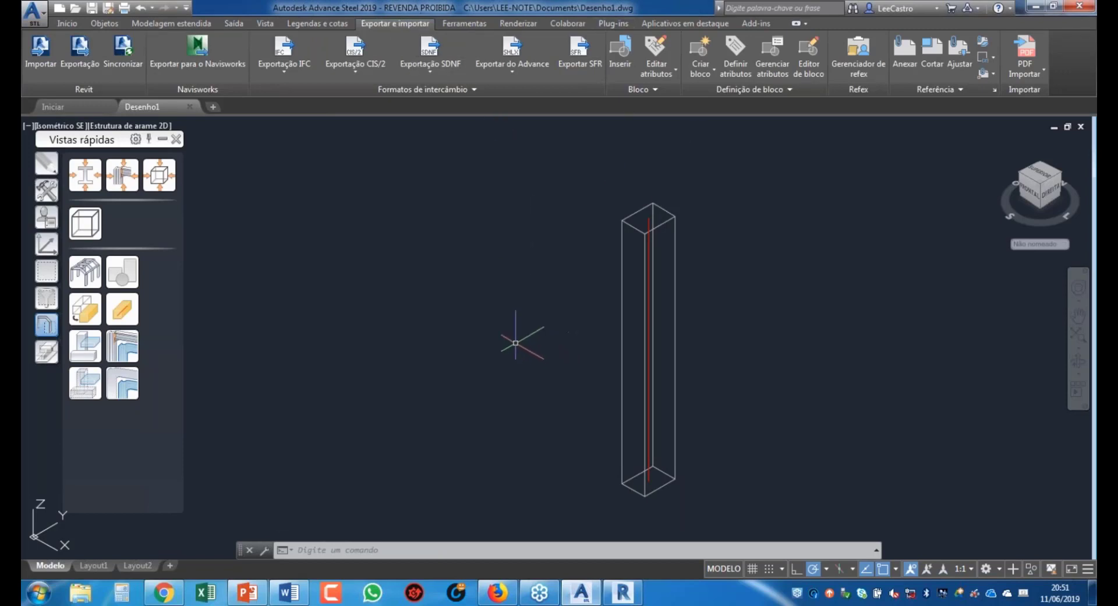
mouse_move(626, 598)
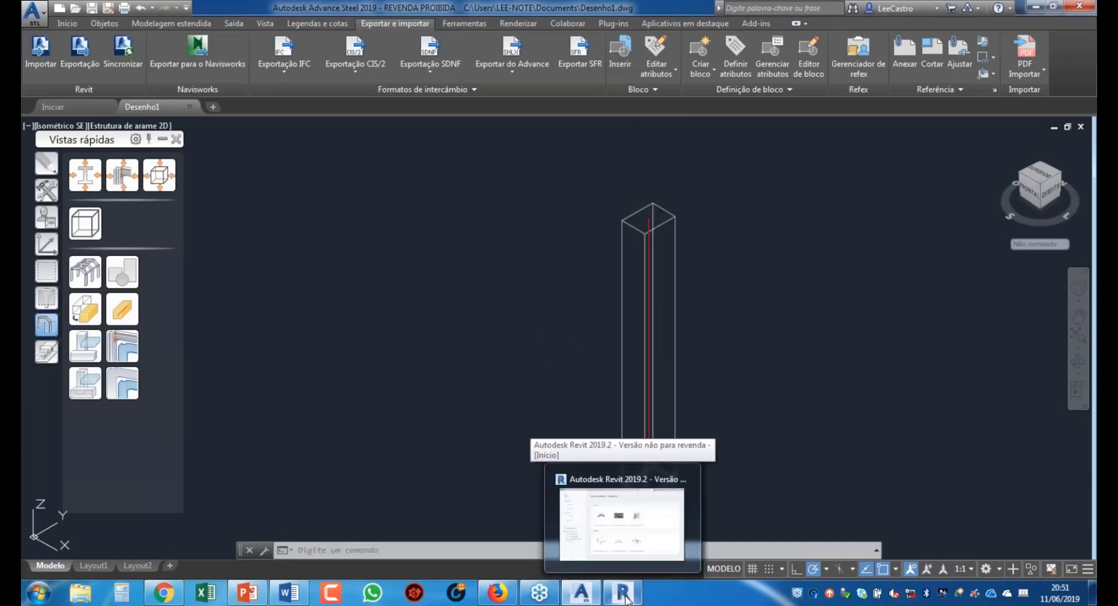
Step: Bring Revit up maximized and create a new project from the Modelo estrutural template
left_click(626, 598)
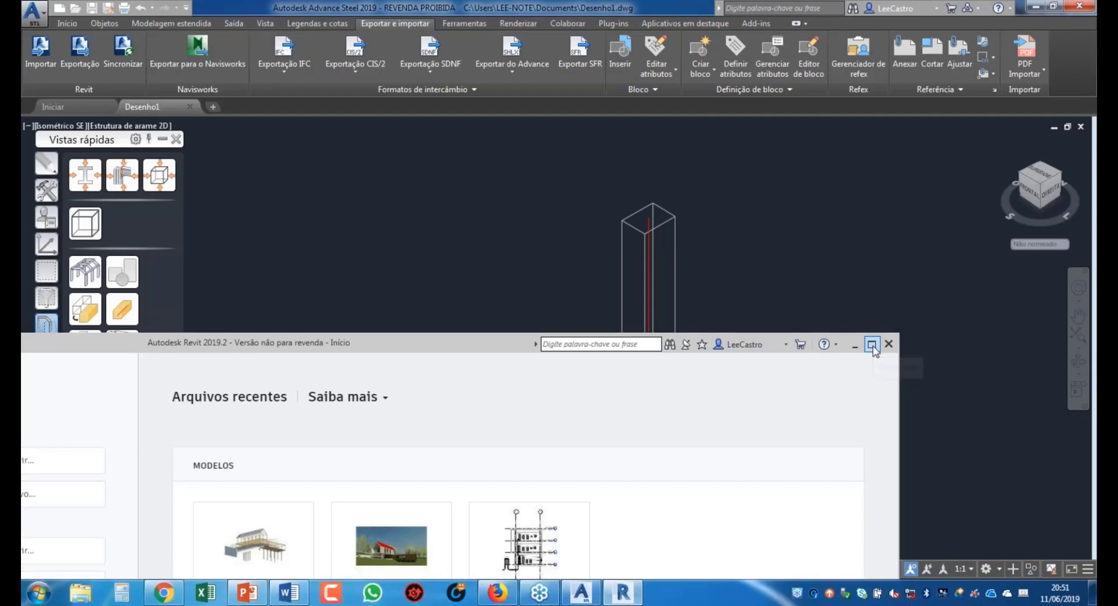
left_click(872, 344)
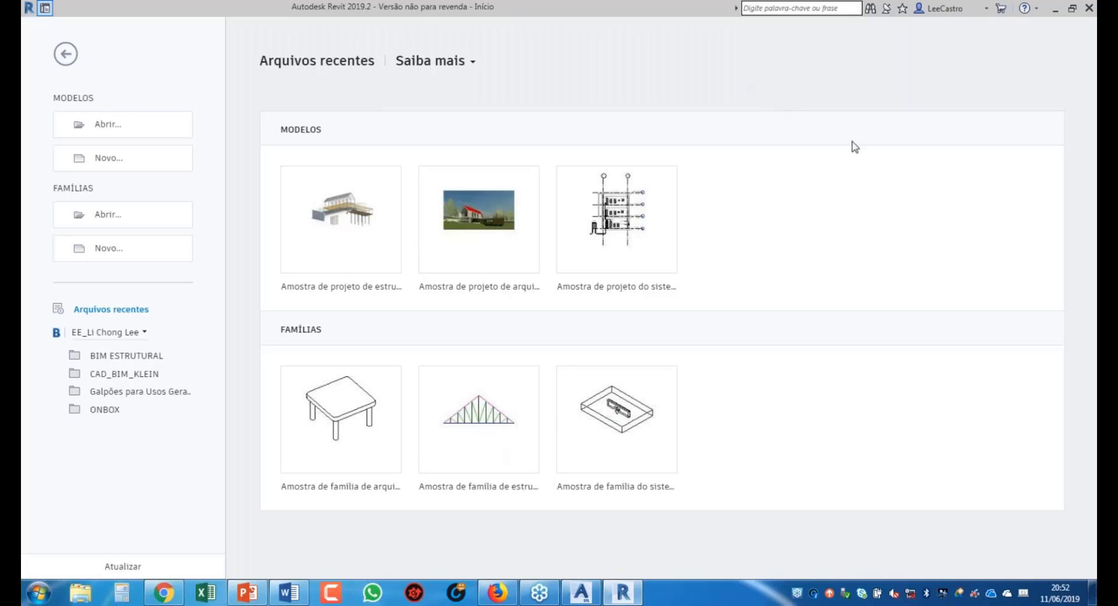
left_click(105, 163)
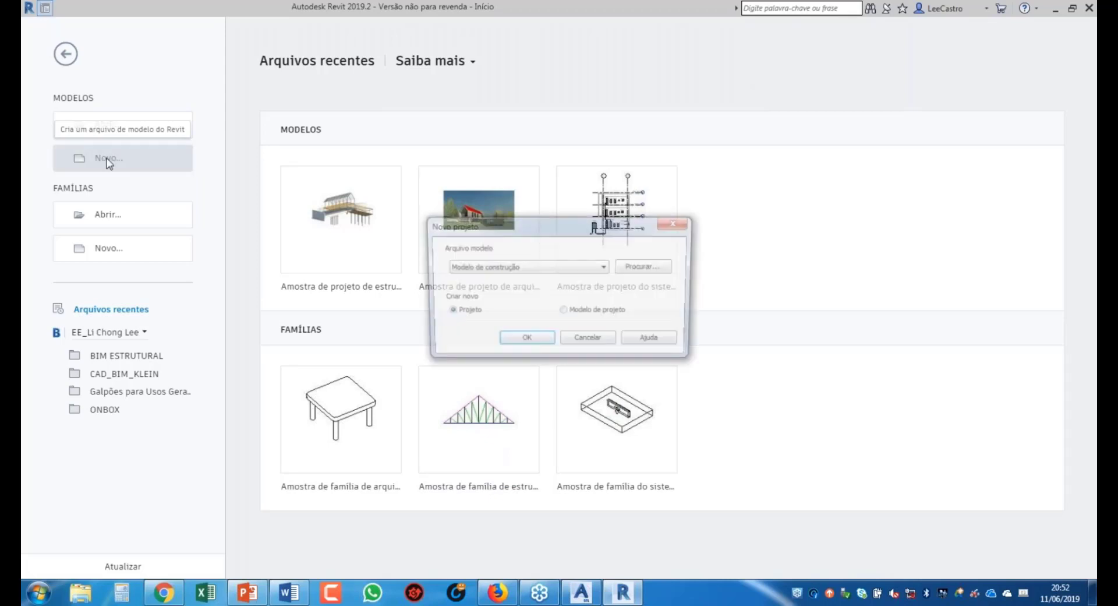
left_click(583, 262)
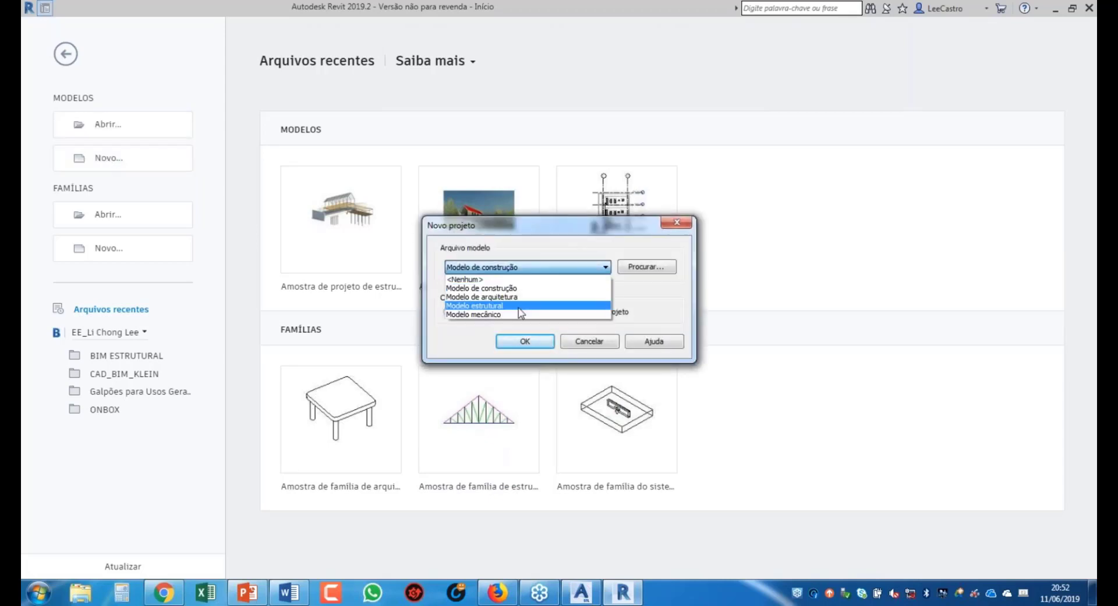
left_click(489, 305)
left_click(525, 342)
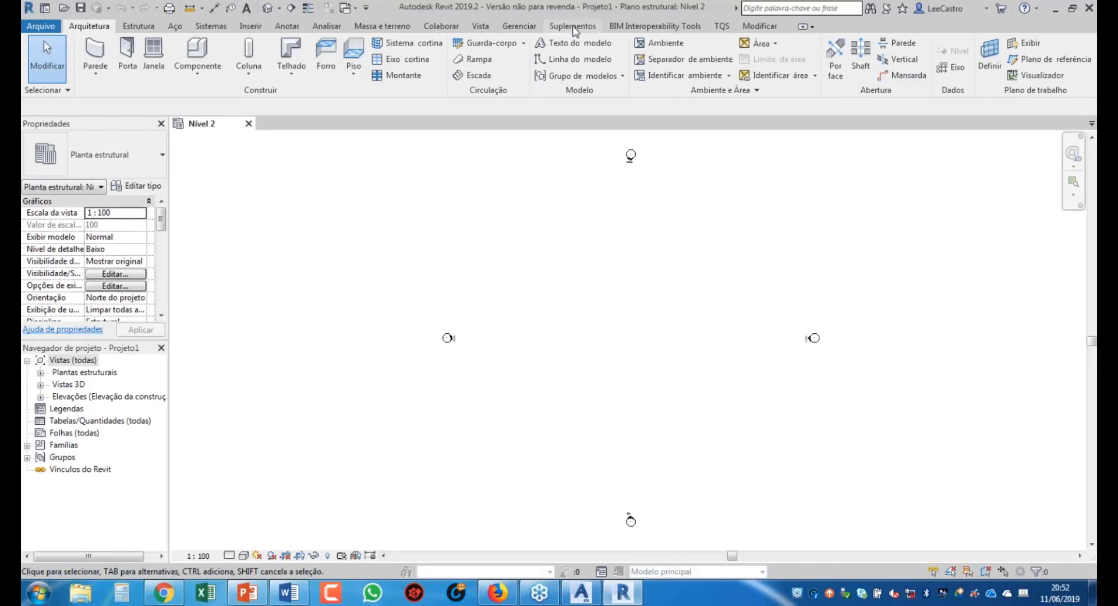
Step: On the Suplementos tab, open Detalhes da conta from the account menu
left_click(573, 26)
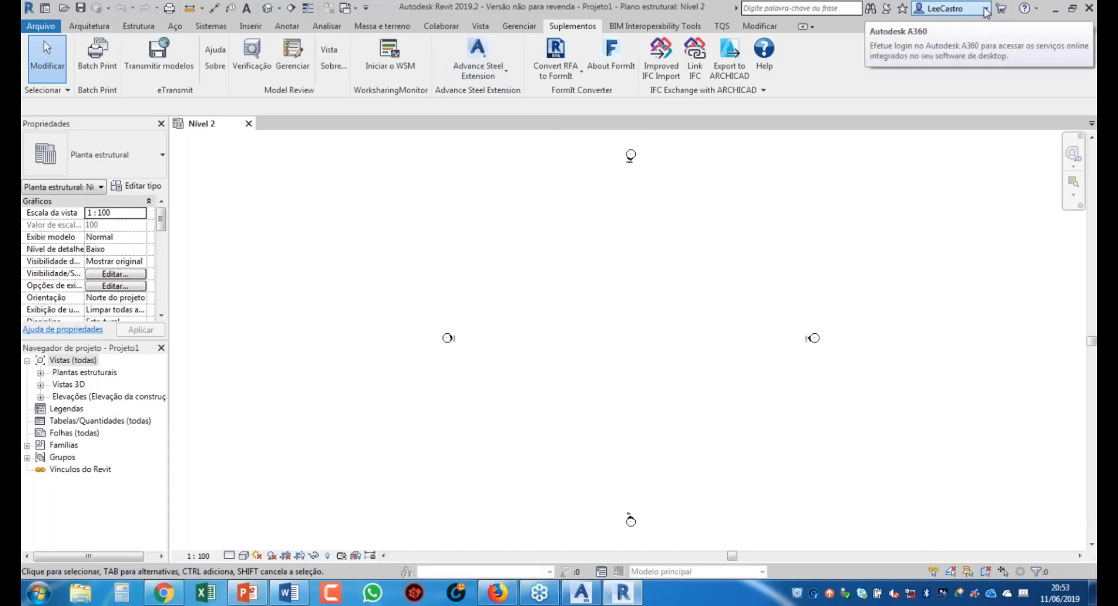
left_click(986, 10)
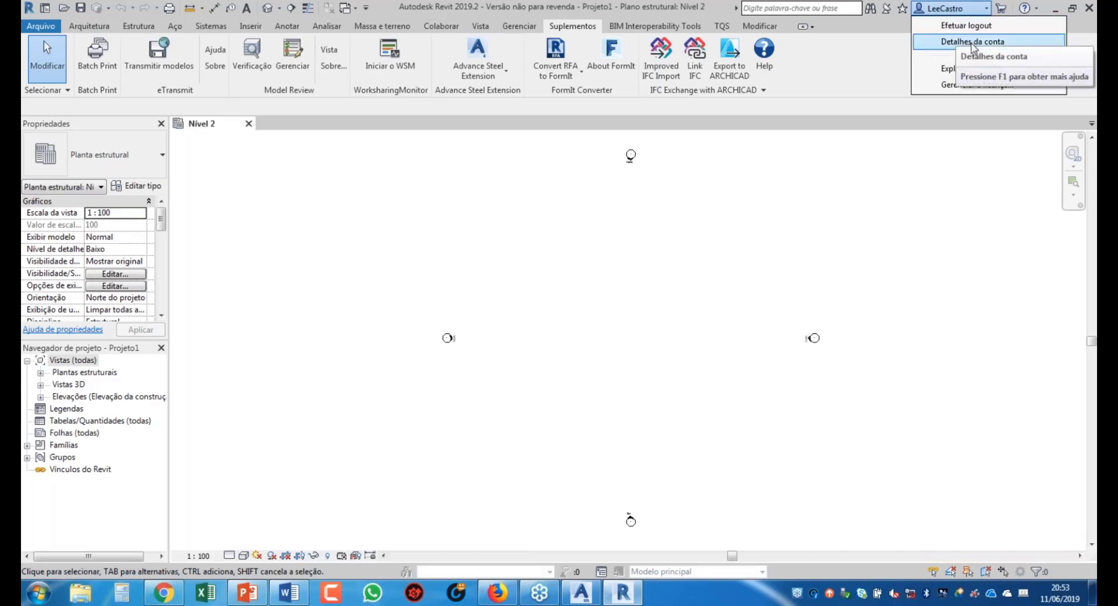
left_click(972, 44)
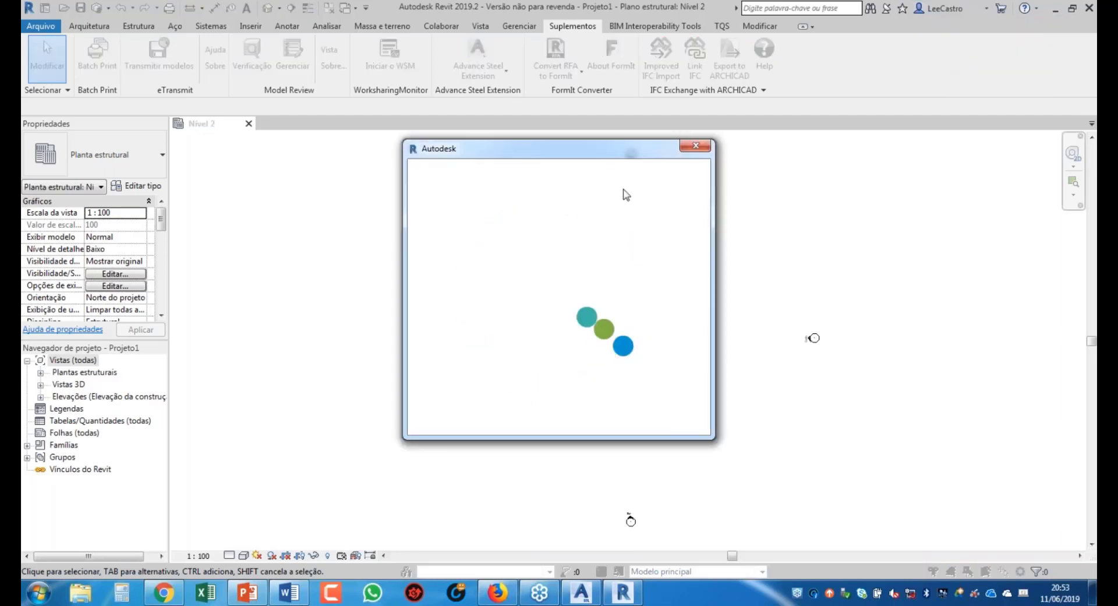
left_click_drag(587, 153, 722, 134)
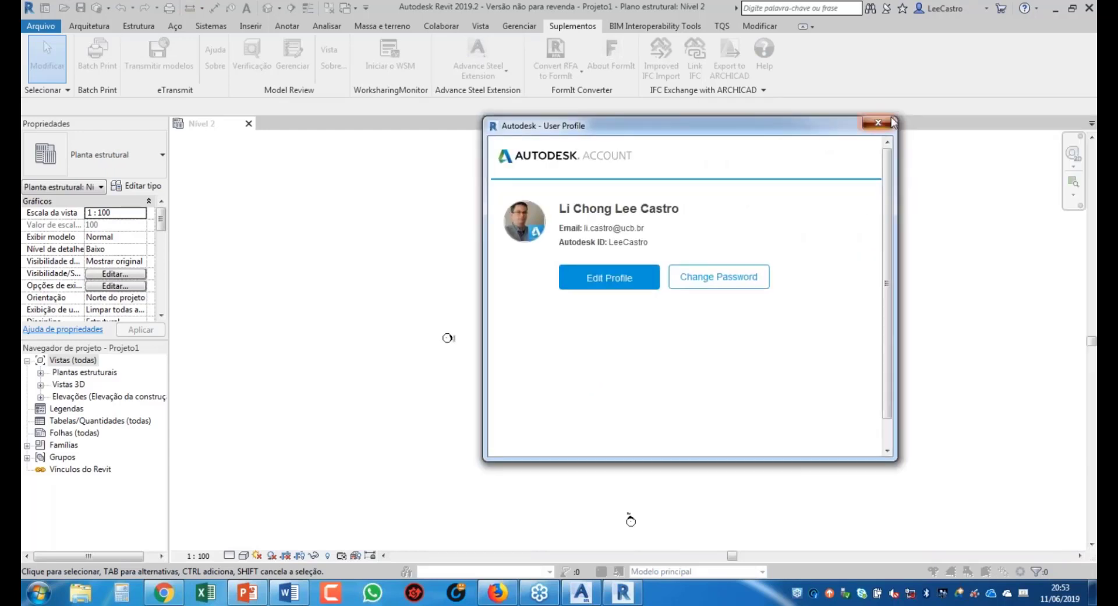
Step: Close the account profile and open Explore as opções de compra in the browser
left_click(881, 124)
left_click(944, 8)
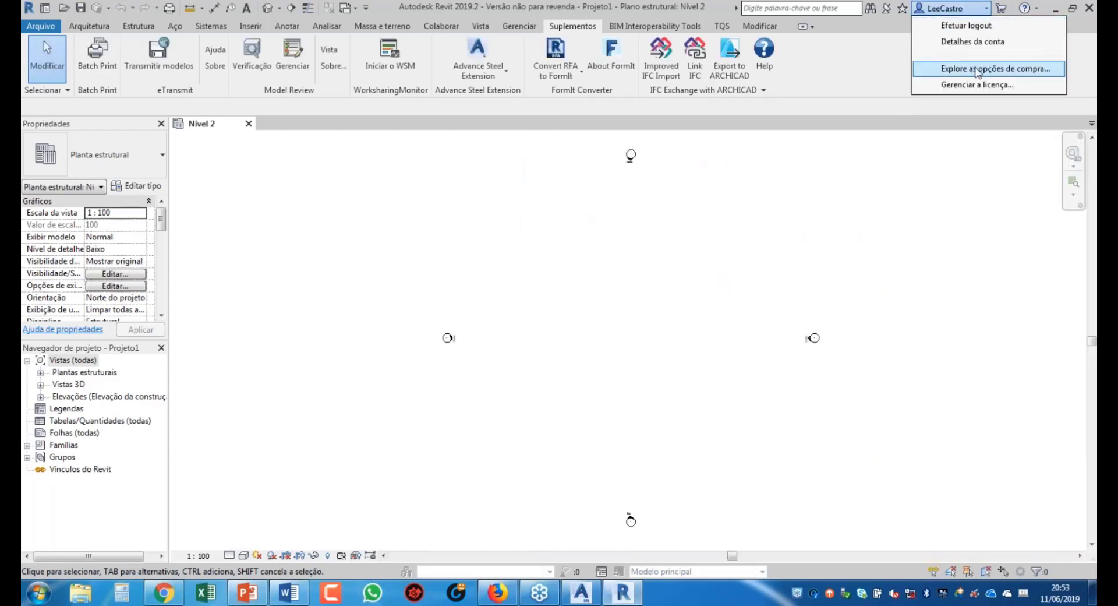
left_click(978, 71)
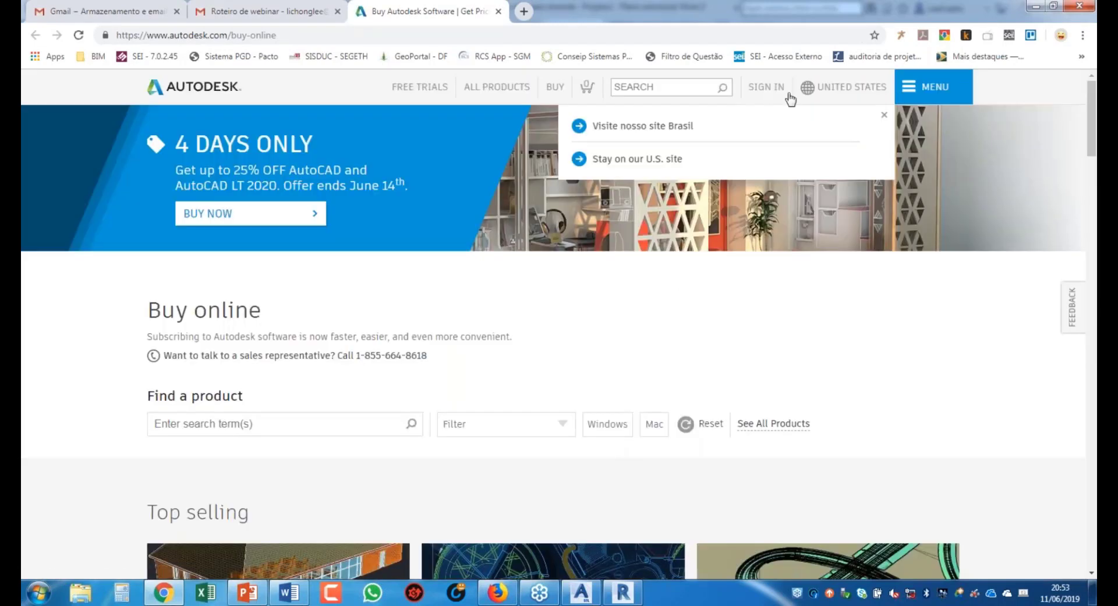
Step: Dismiss the region suggestion and choose Manage products & downloads to reach sign-in
left_click(766, 89)
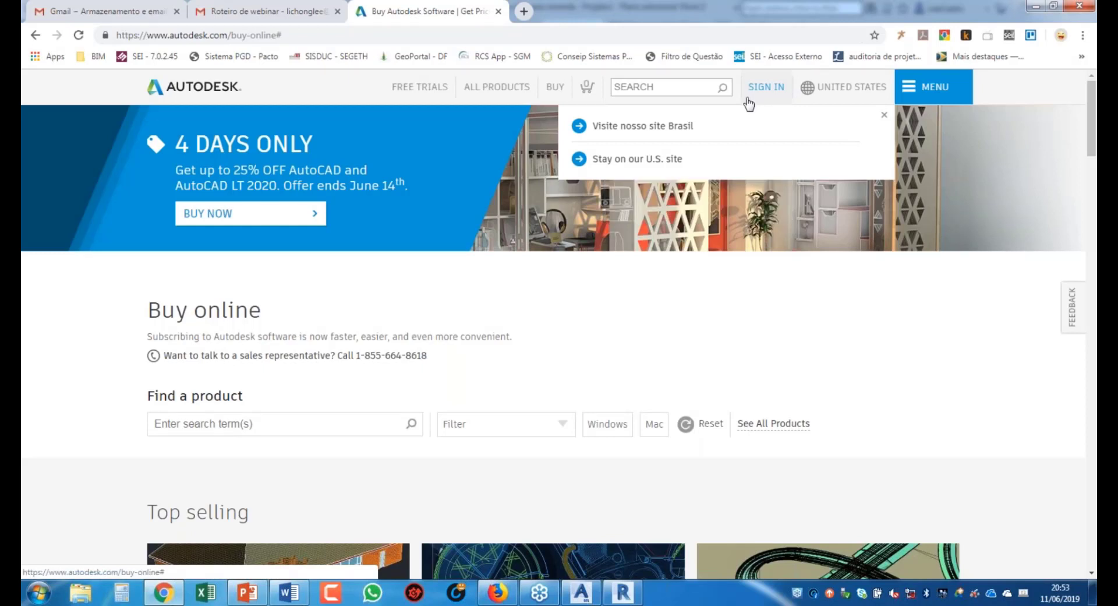
left_click(766, 90)
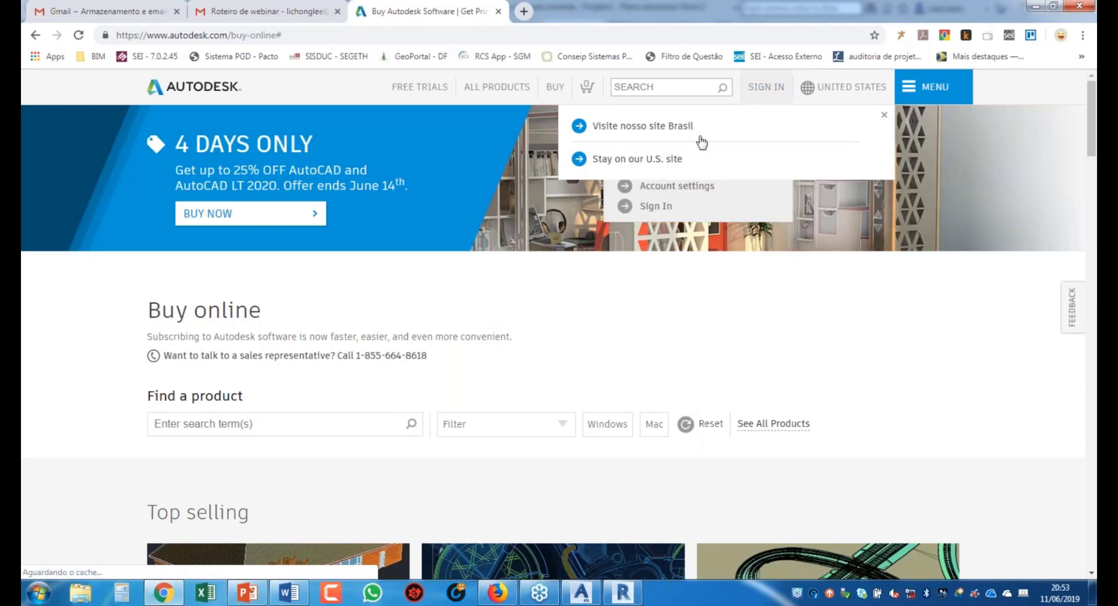
left_click(884, 116)
left_click(777, 88)
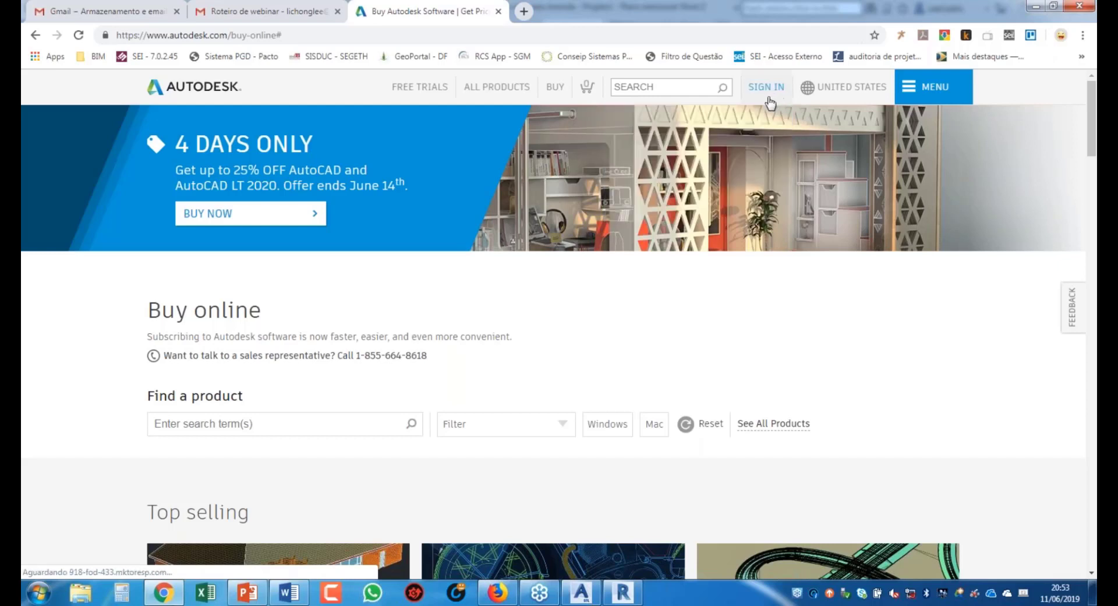
left_click(762, 95)
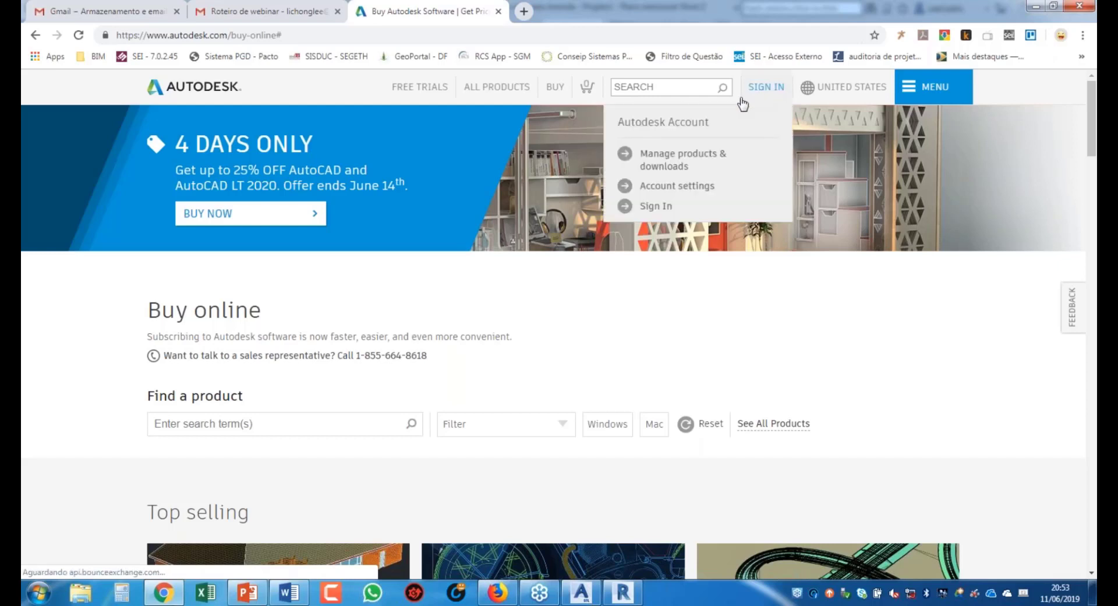
left_click(670, 159)
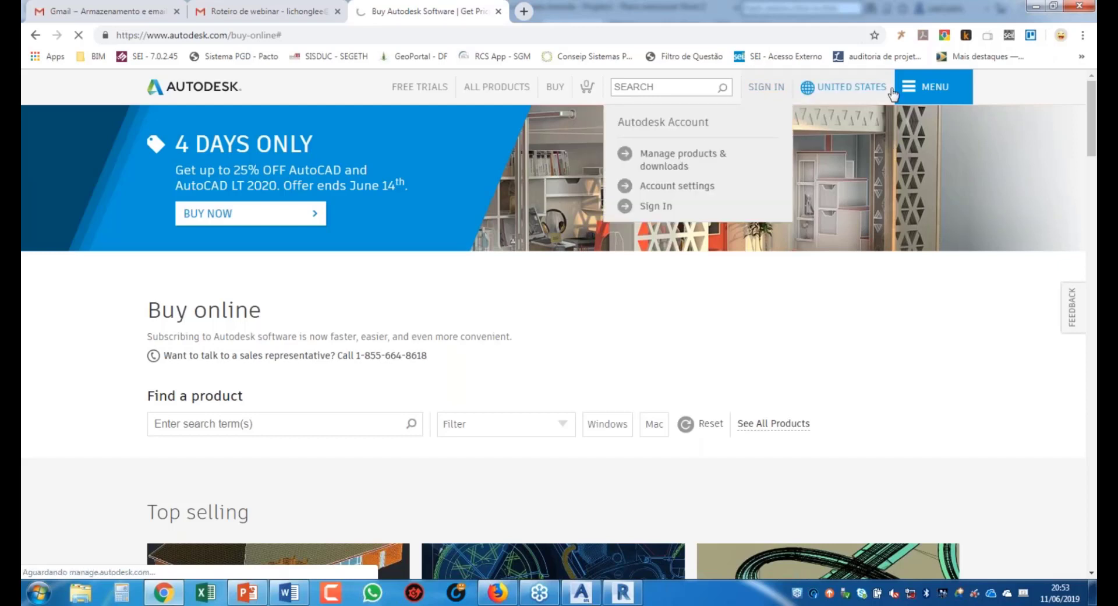
mouse_move(622, 592)
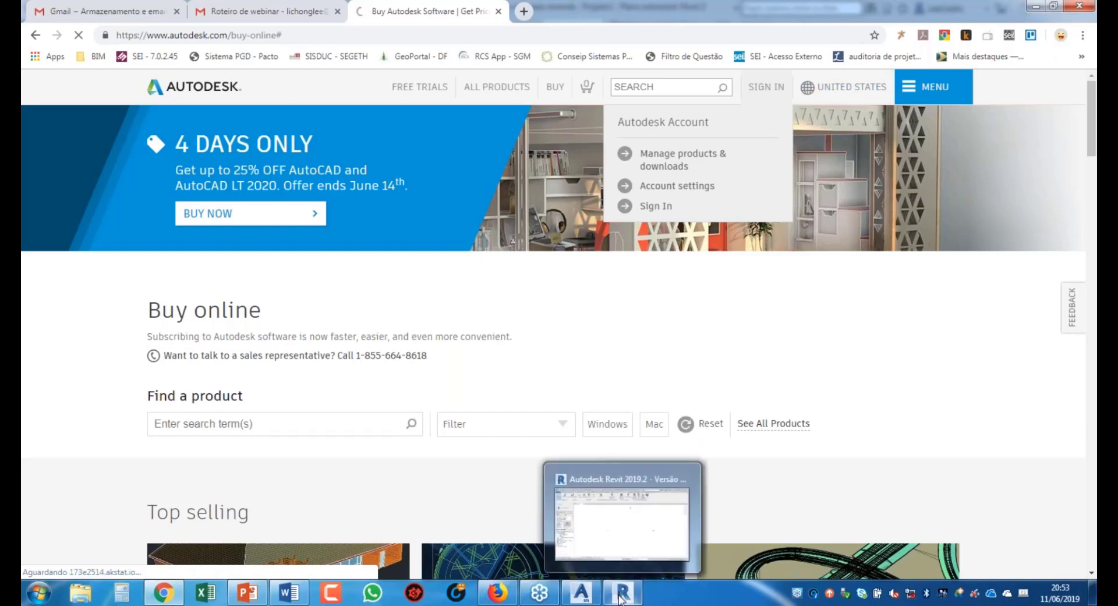
left_click(679, 168)
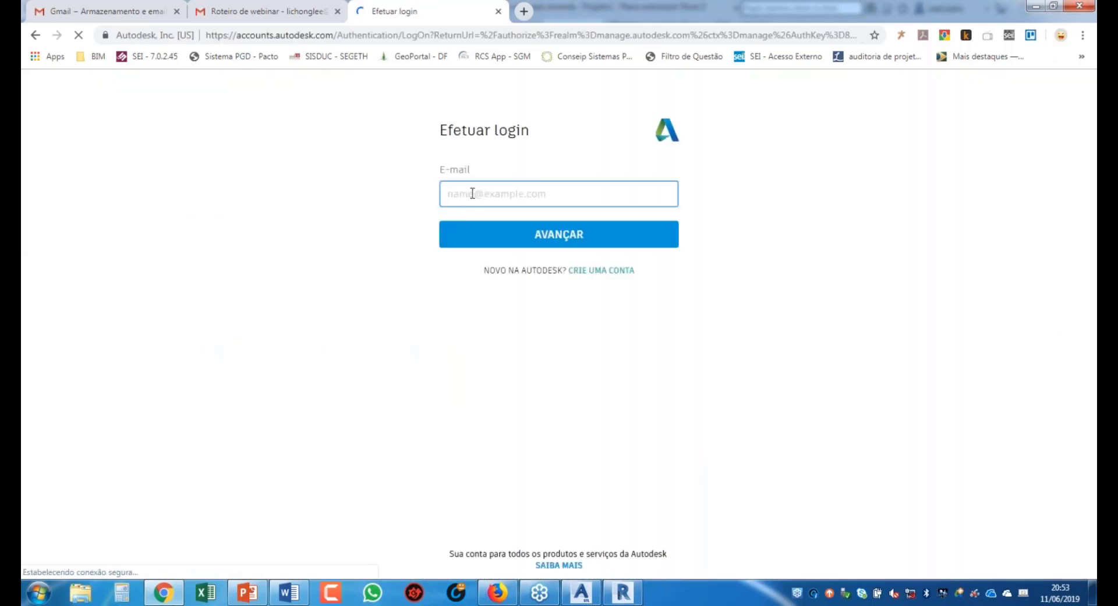
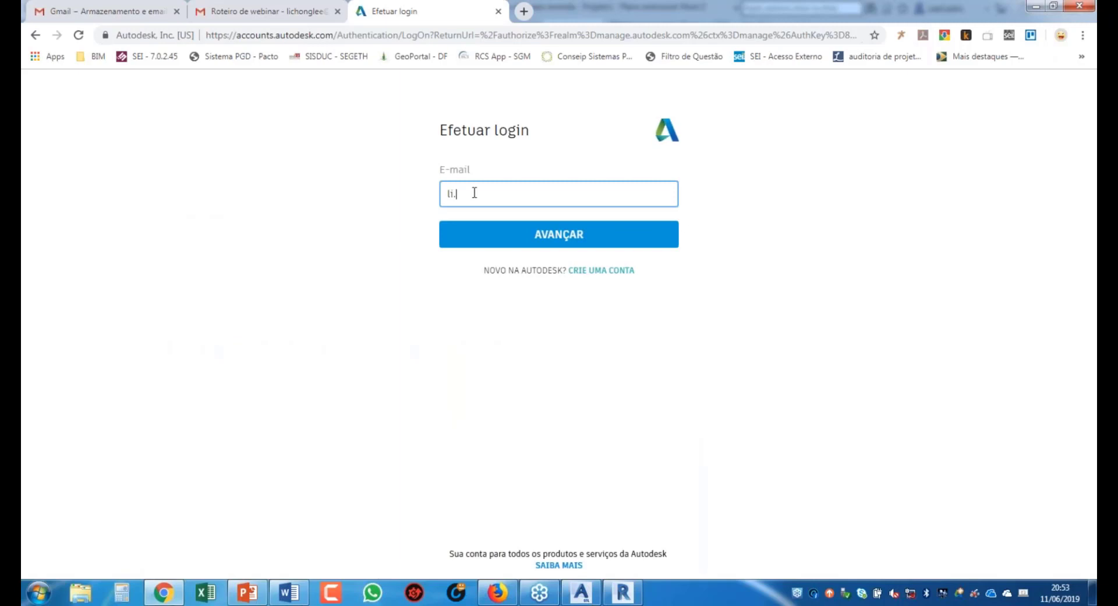
Step: Enter the account e-mail, continue with AVANÇAR, then enter the password to sign in
left_click(544, 242)
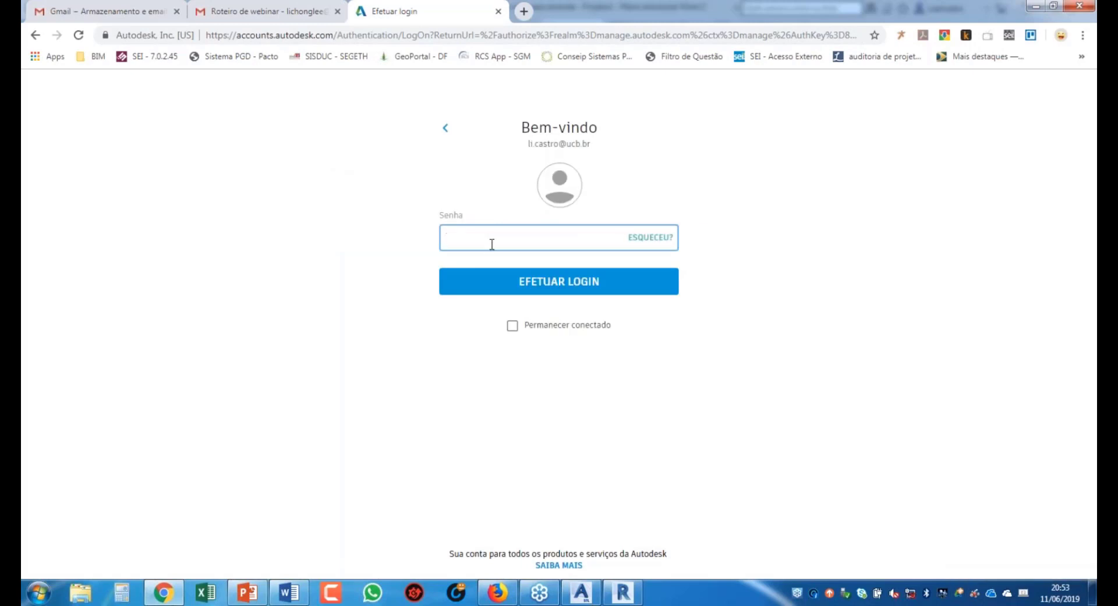
type("******")
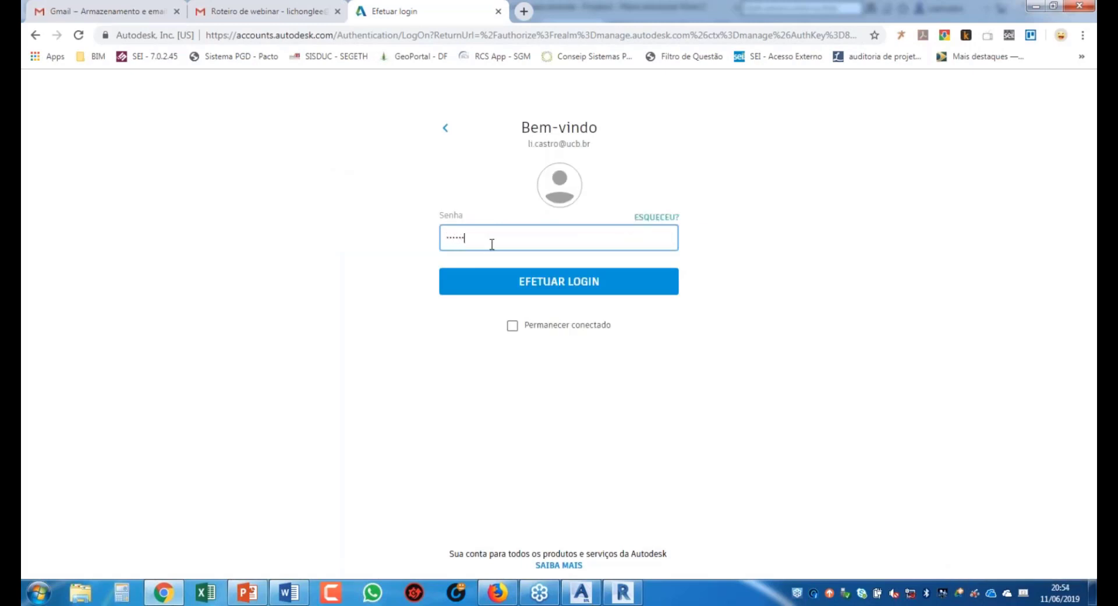
type("**")
key("Return")
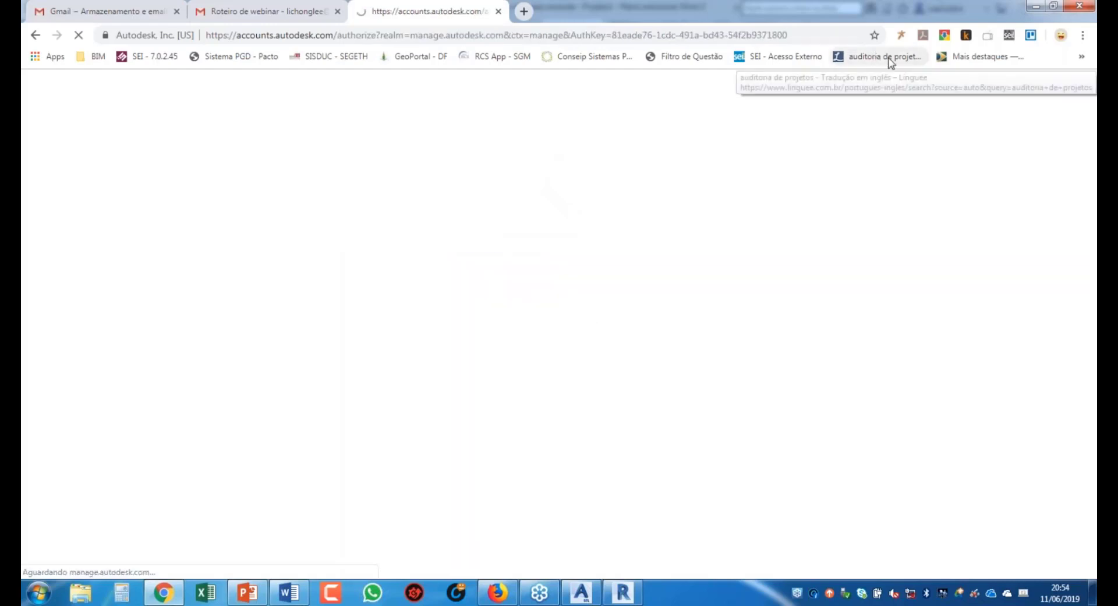
mouse_move(624, 599)
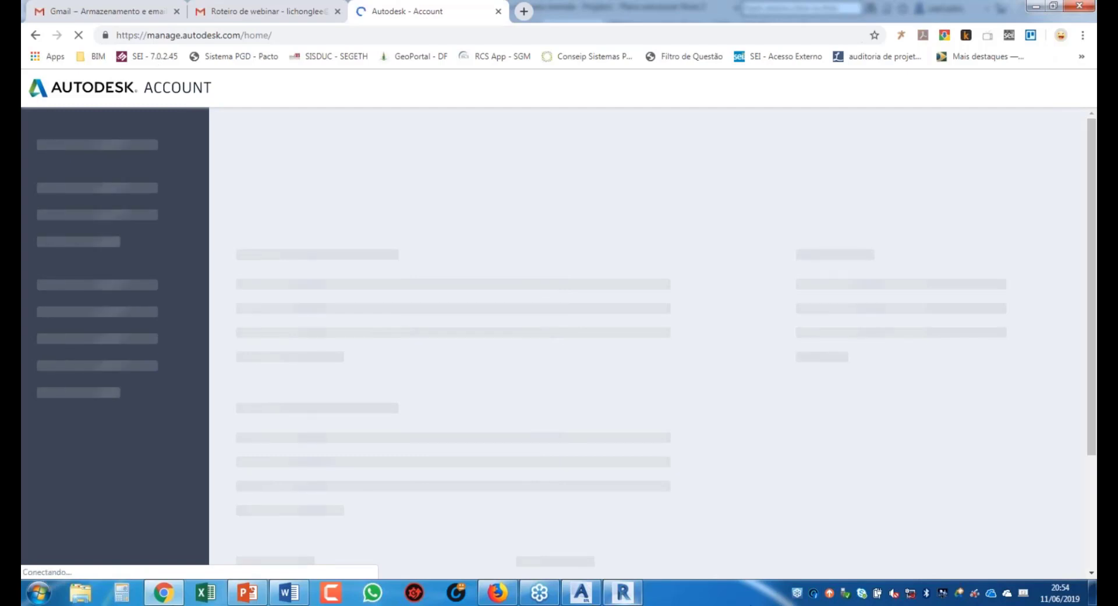
Step: Check the Advance Steel Extension commands twice, switching to Advance Steel and back, ending in Revit
left_click(628, 597)
left_click(477, 59)
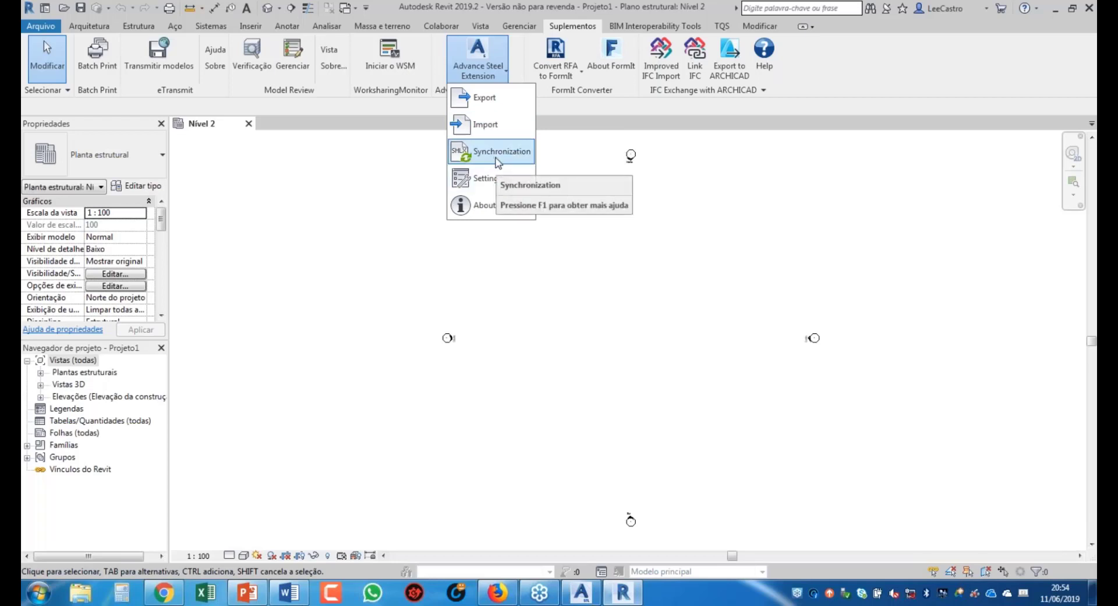
left_click(576, 595)
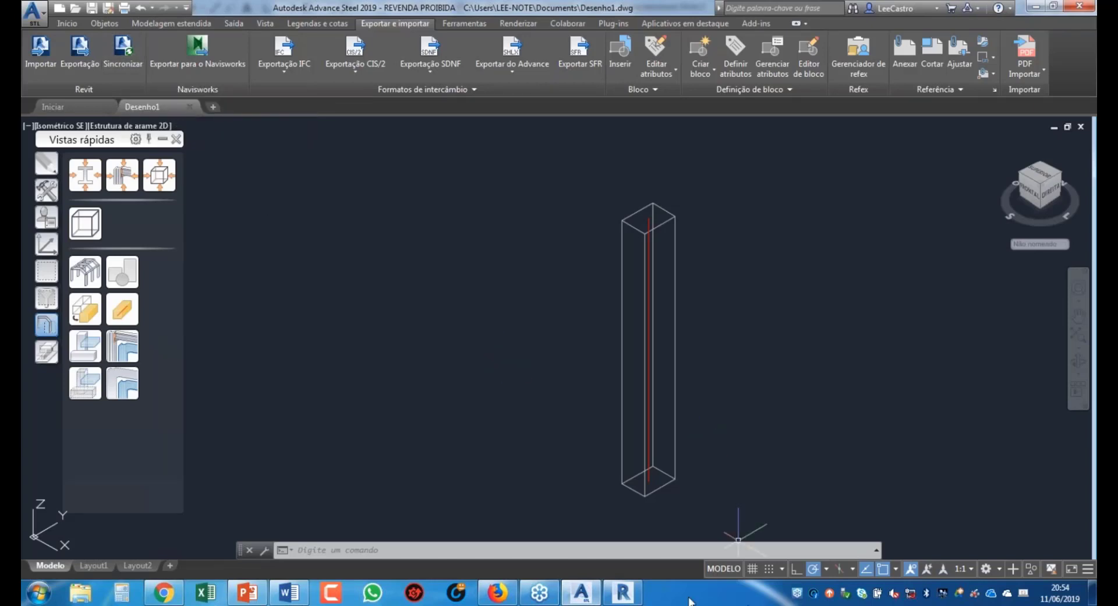
left_click(622, 594)
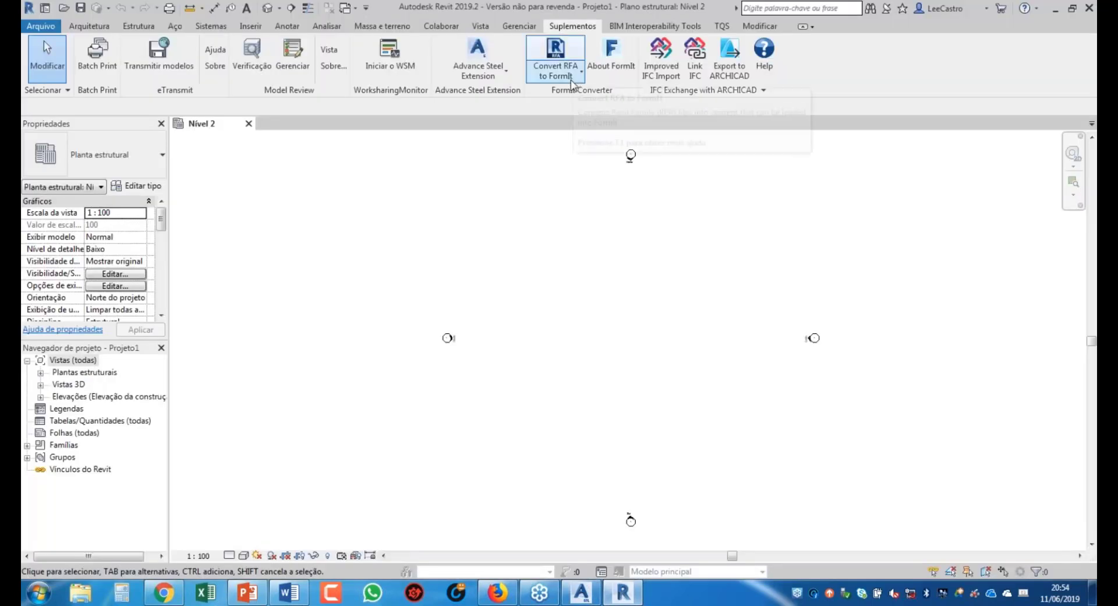
left_click(506, 72)
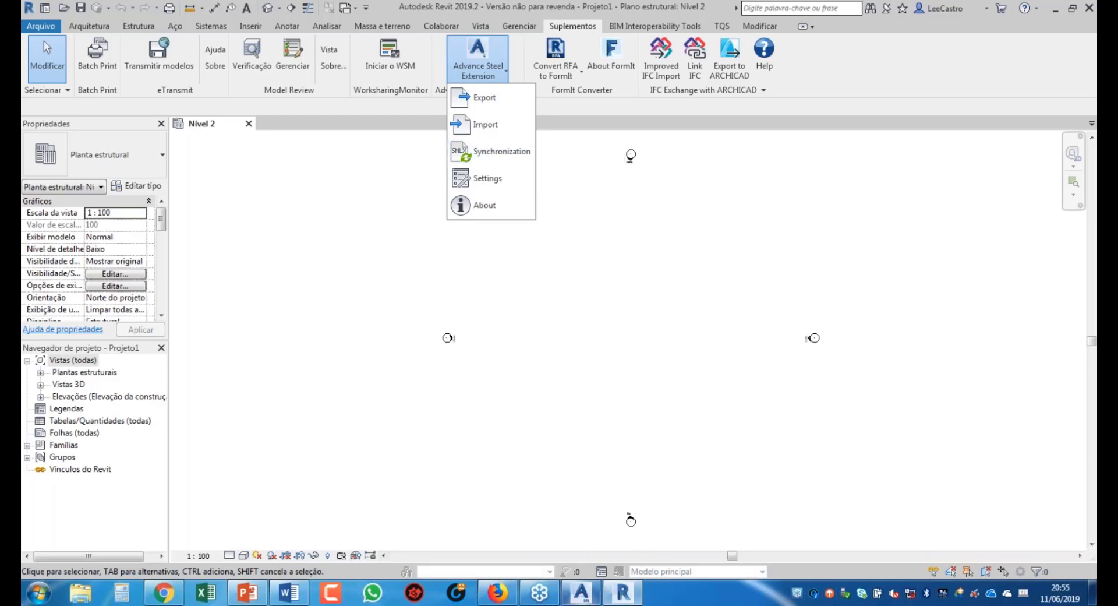
left_click(581, 592)
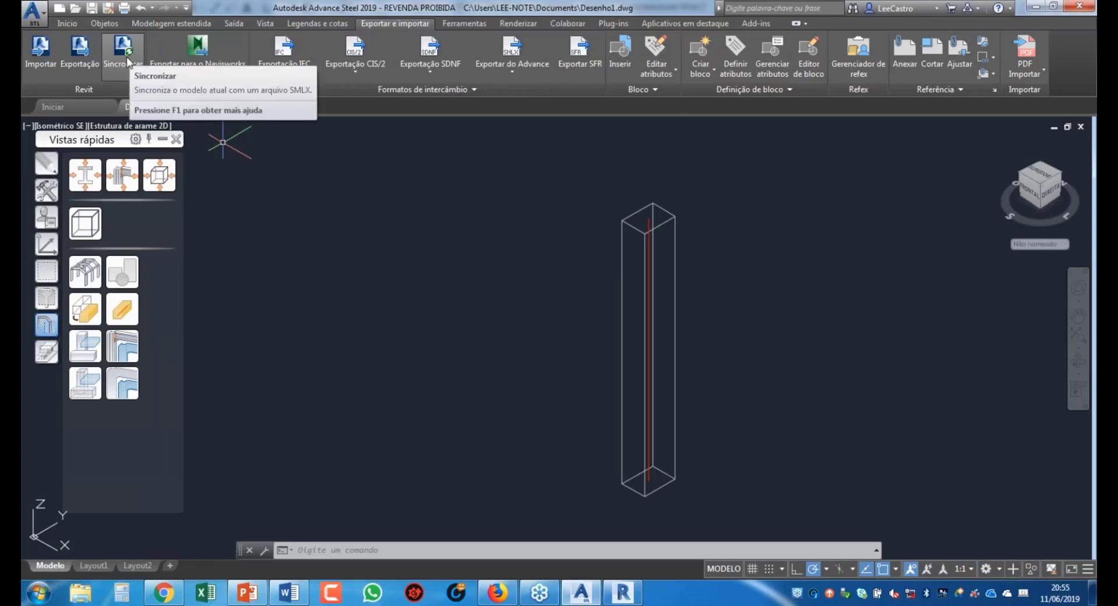
left_click(623, 592)
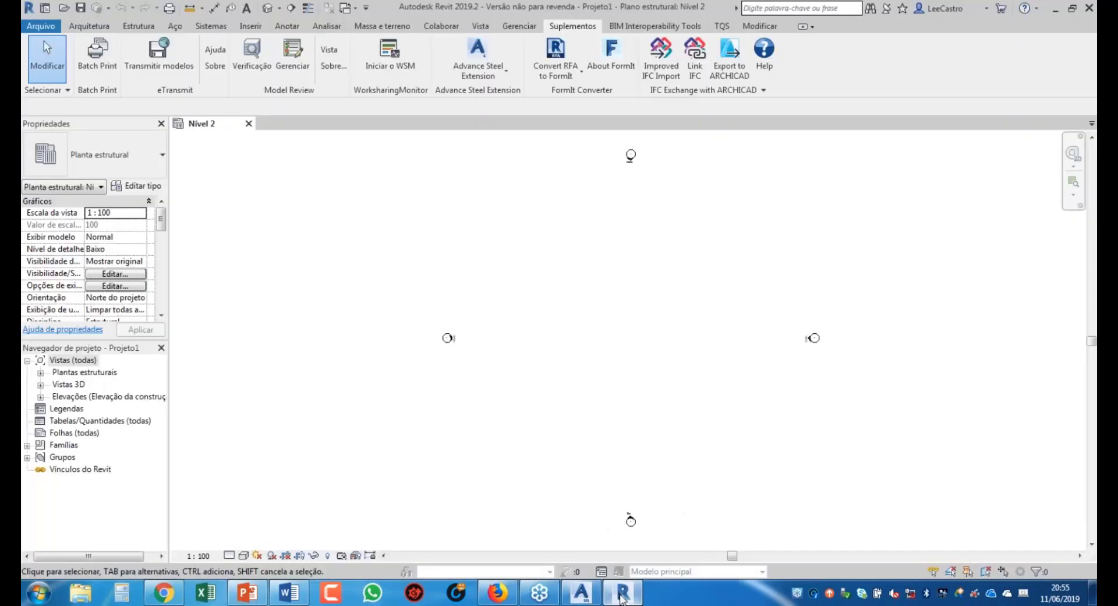
Step: Import Desenho1.smlx through the Advance Steel Extension with the Advance import setting
left_click(492, 76)
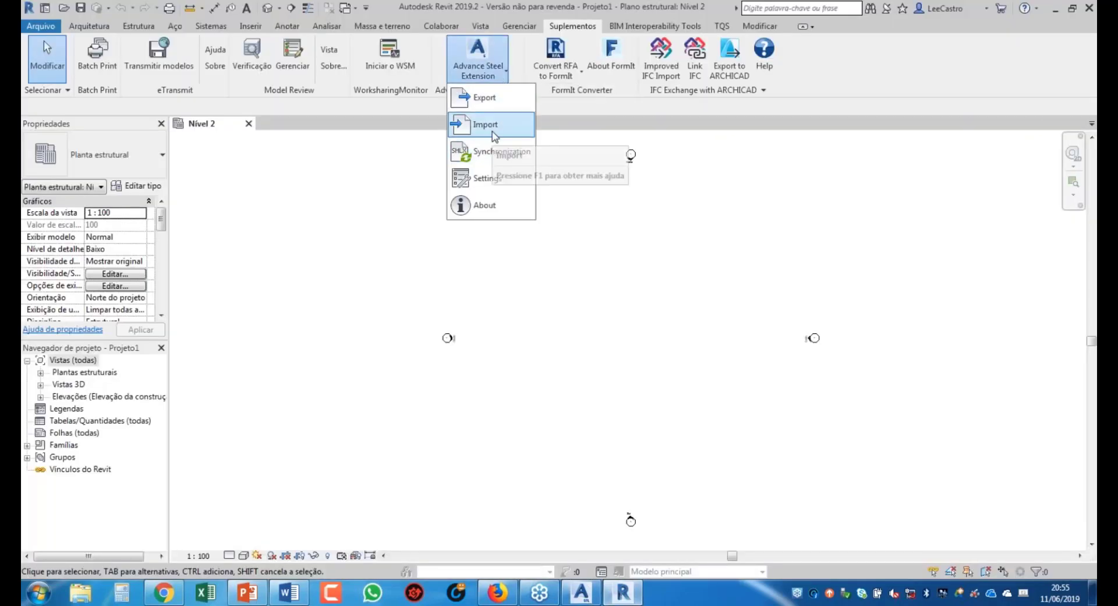
left_click(495, 129)
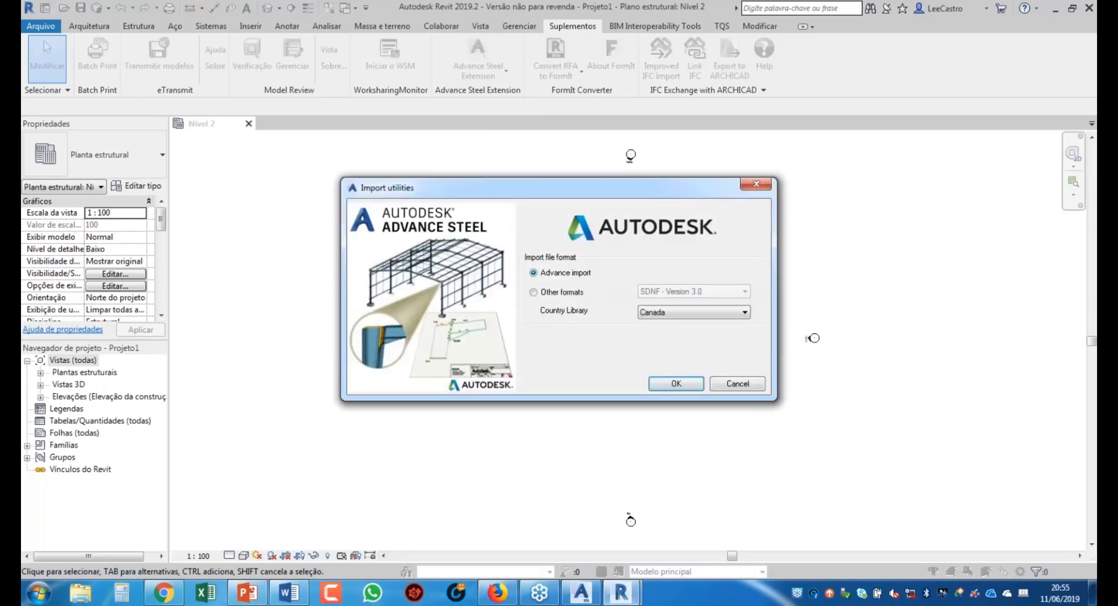
left_click(676, 384)
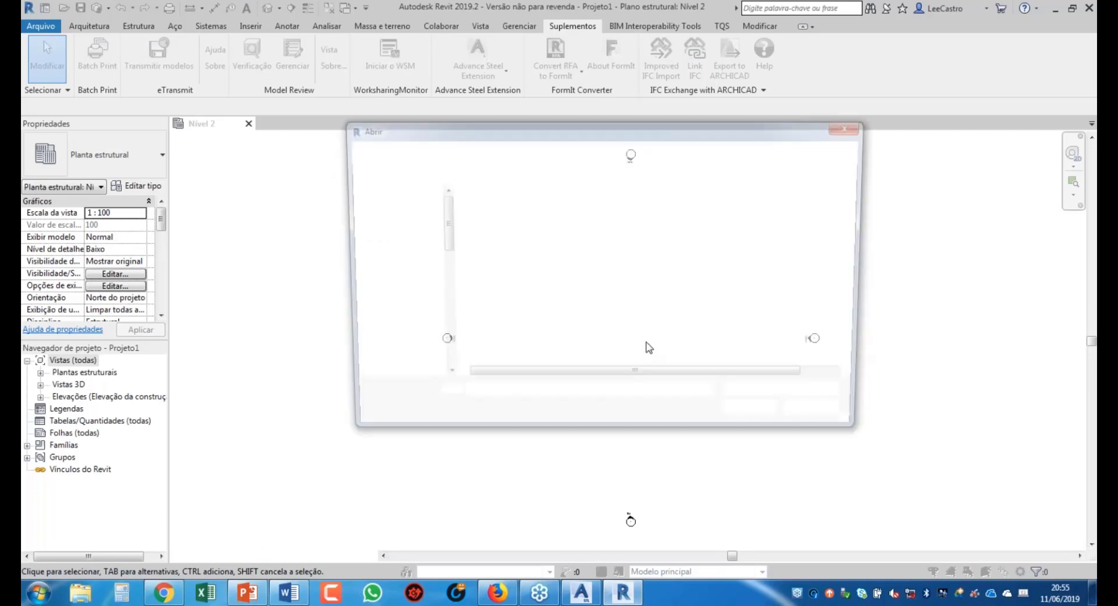
left_click(499, 337)
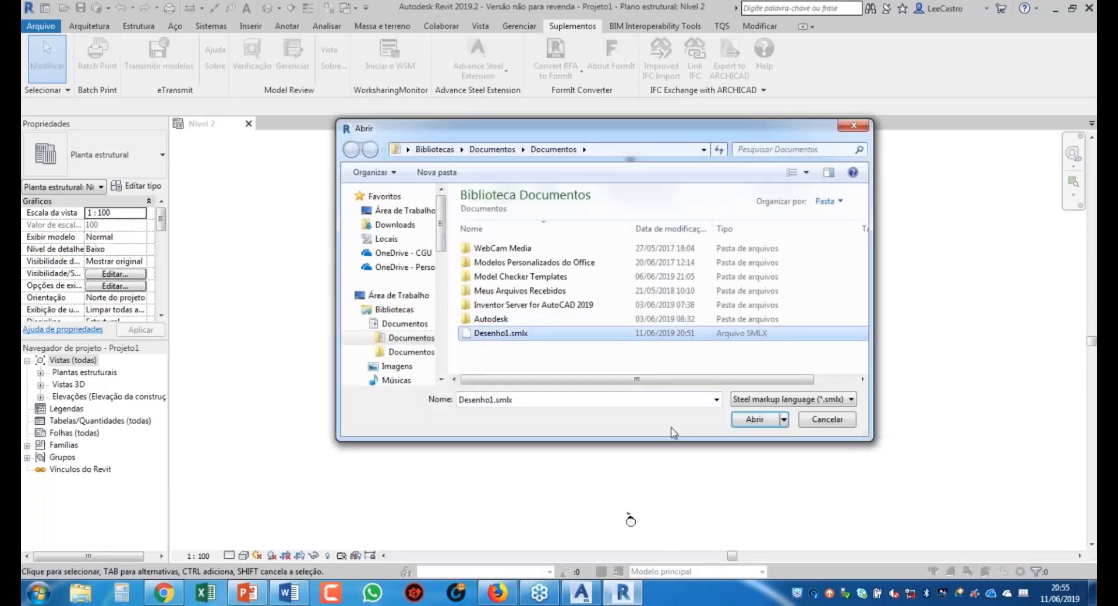
left_click(757, 424)
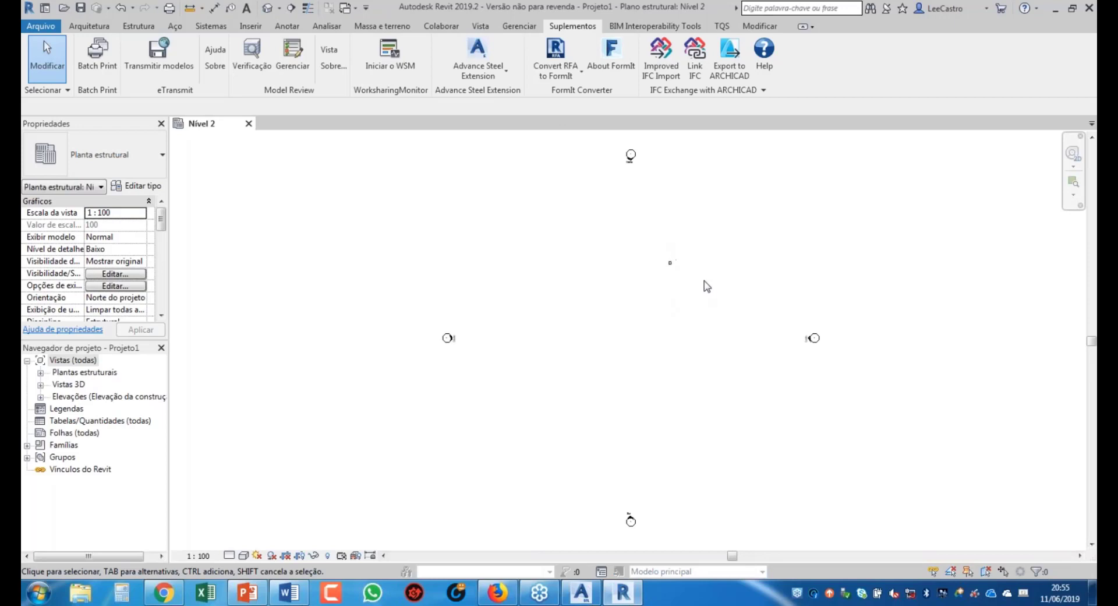
Step: Set the Nível 2 plan's visual style to Consistent Colors
scroll(707, 285, "up", 5)
left_click(245, 555)
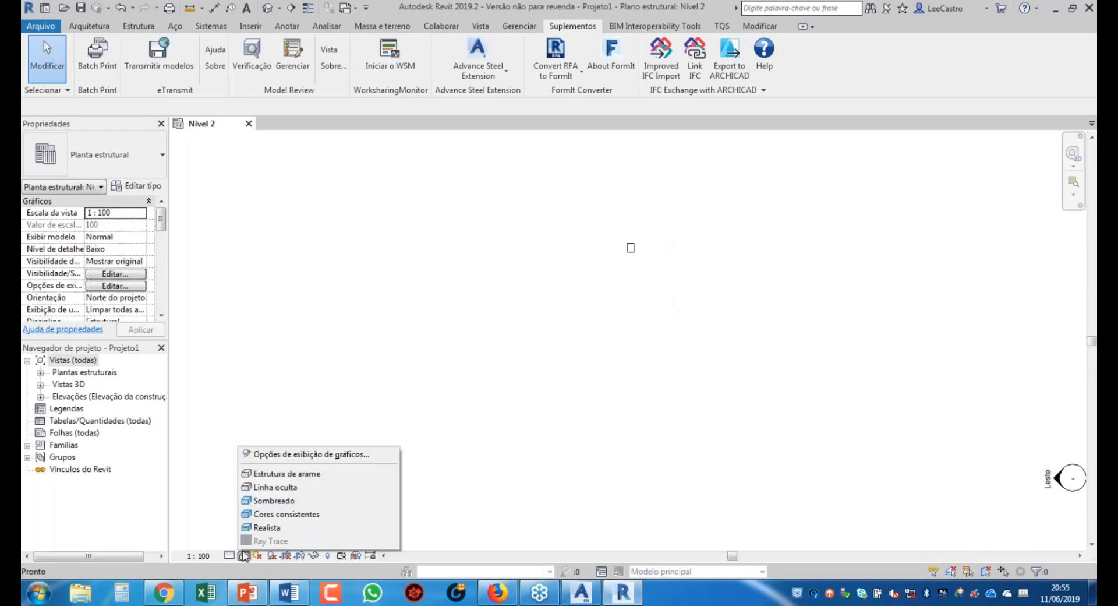
left_click(297, 515)
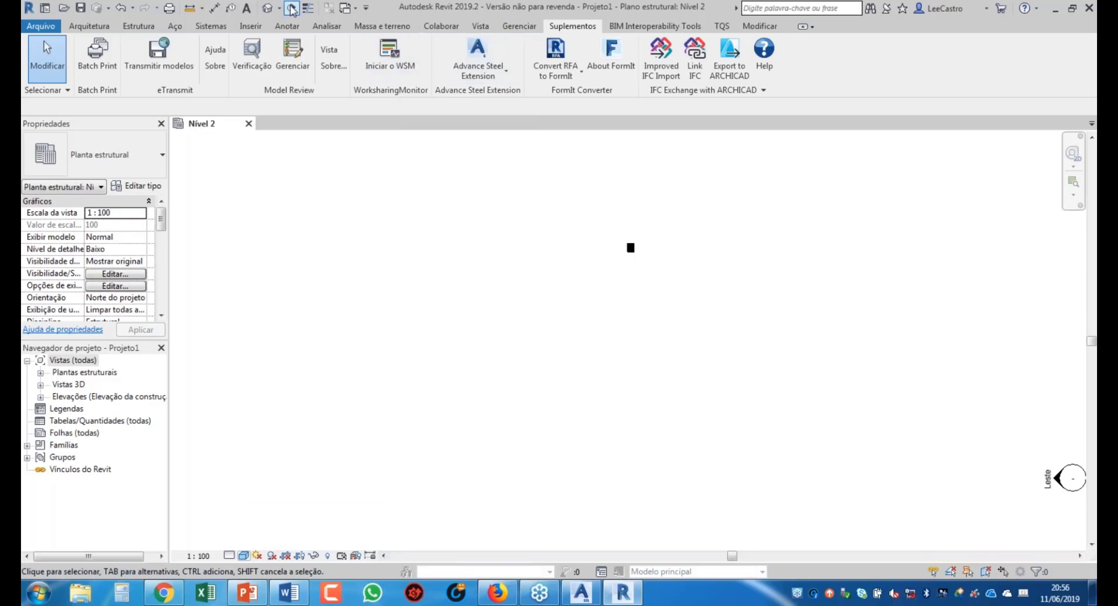
Step: Show the imported column centred and Shaded in the default 3D view, then bring Advance Steel forward
left_click(270, 8)
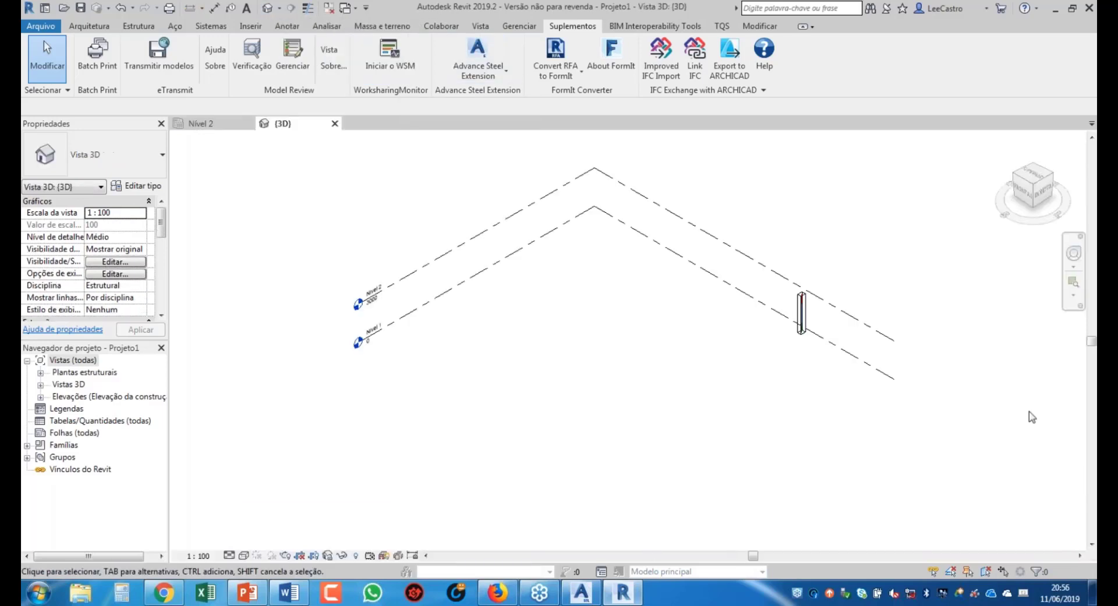
scroll(749, 294, "up", 3)
middle_click_drag(723, 301, 616, 368)
left_click(244, 555)
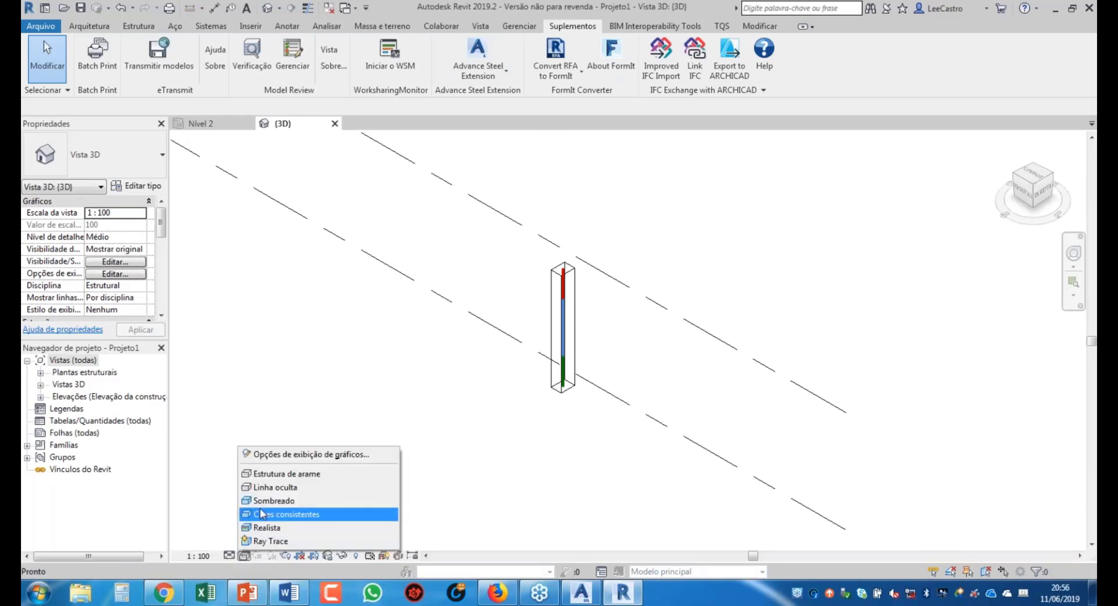
left_click(266, 501)
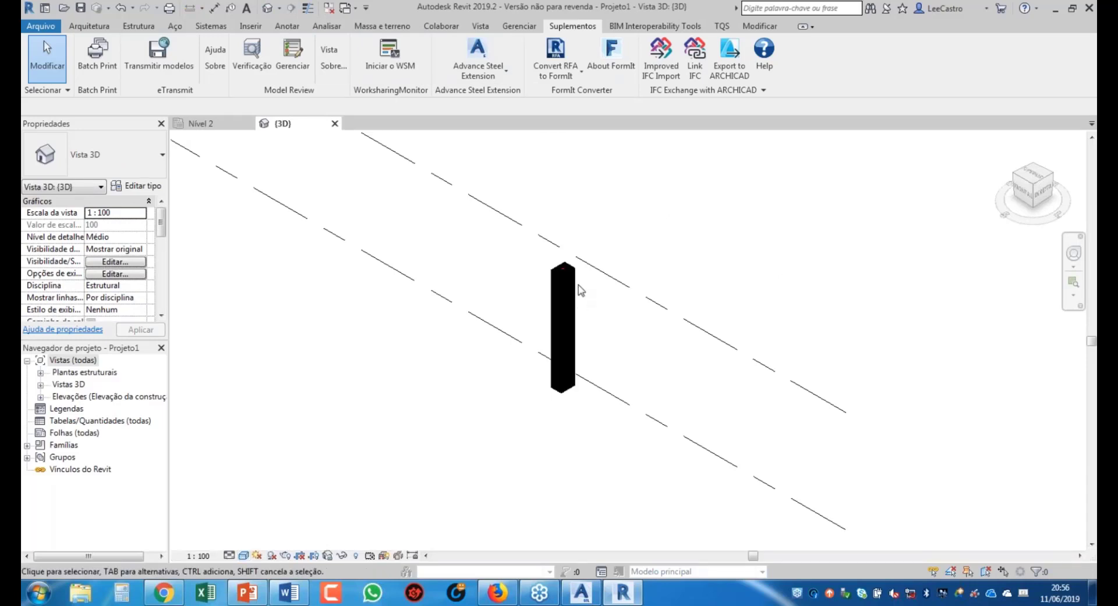
scroll(580, 294, "up", 3)
scroll(583, 291, "down", 5)
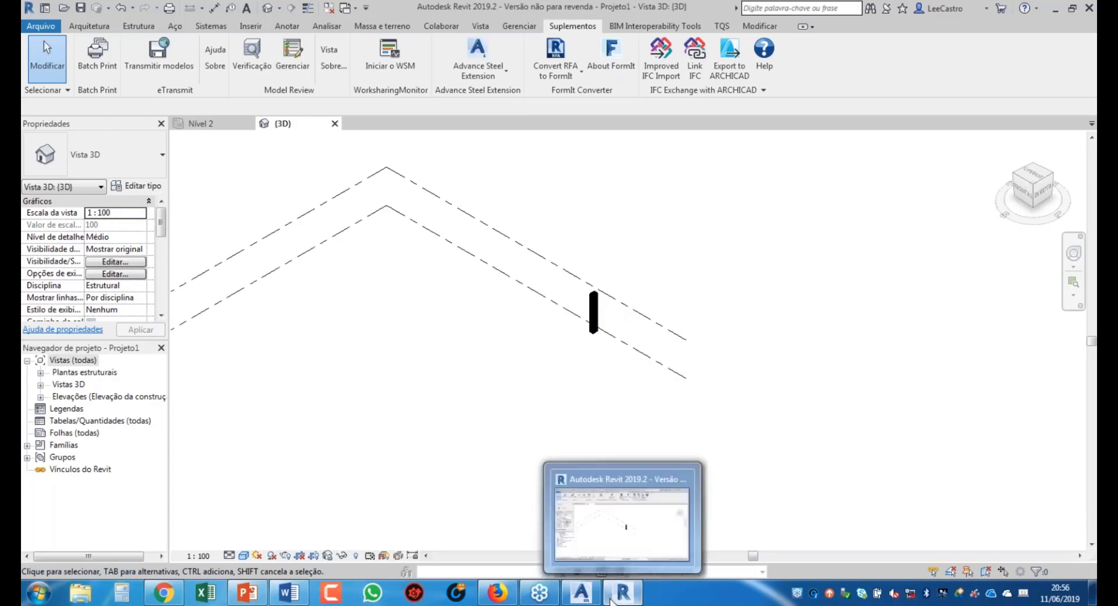
left_click(582, 594)
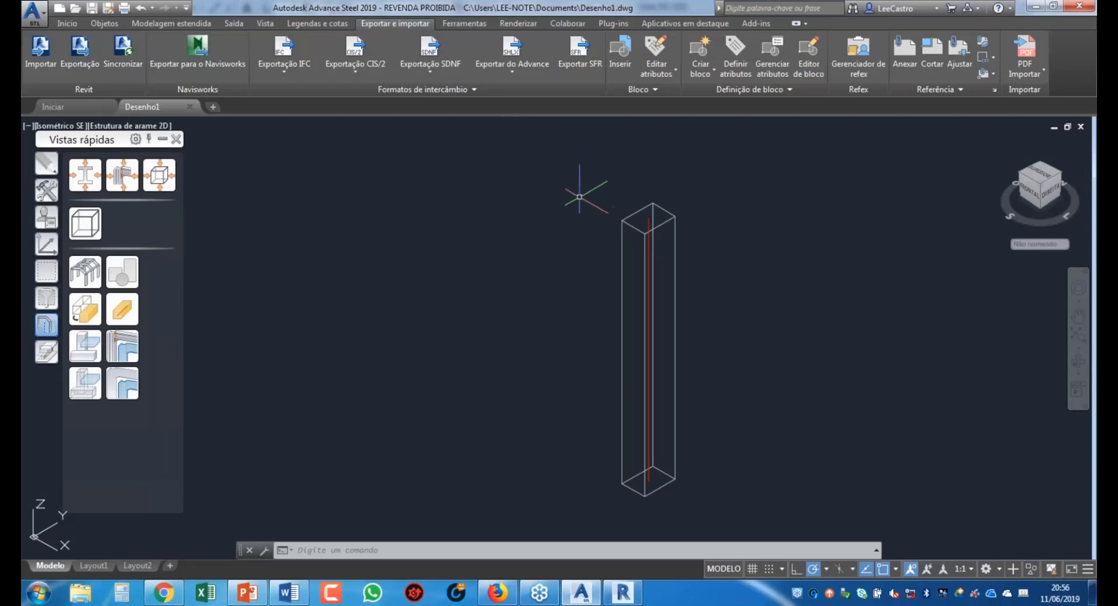
Step: Minimise Advance Steel and Revit, then list all products and services in Autodesk Account
left_click(1035, 7)
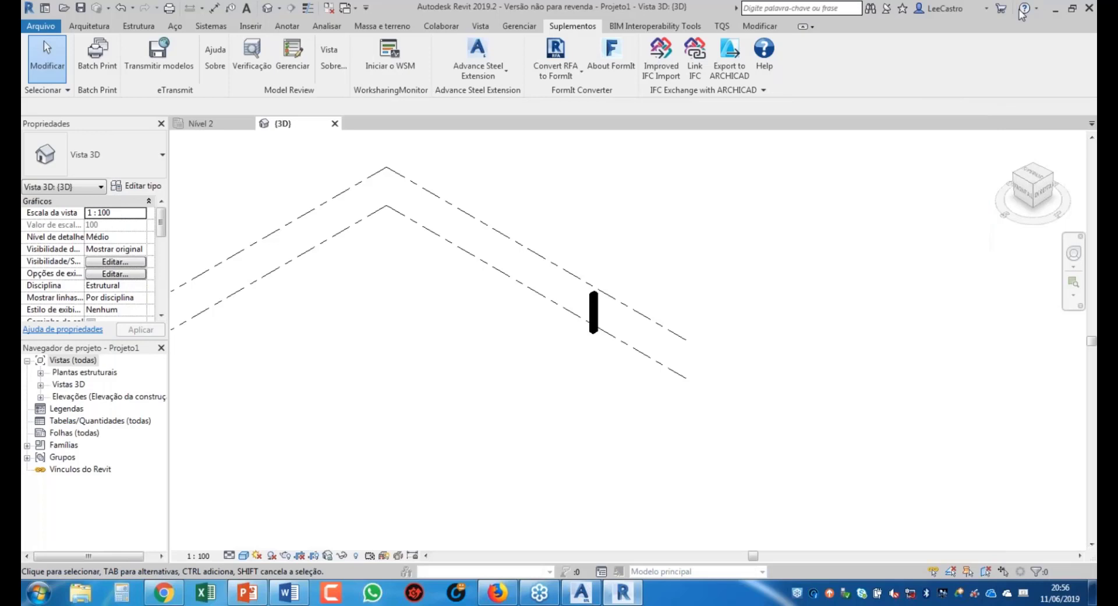
left_click(1055, 10)
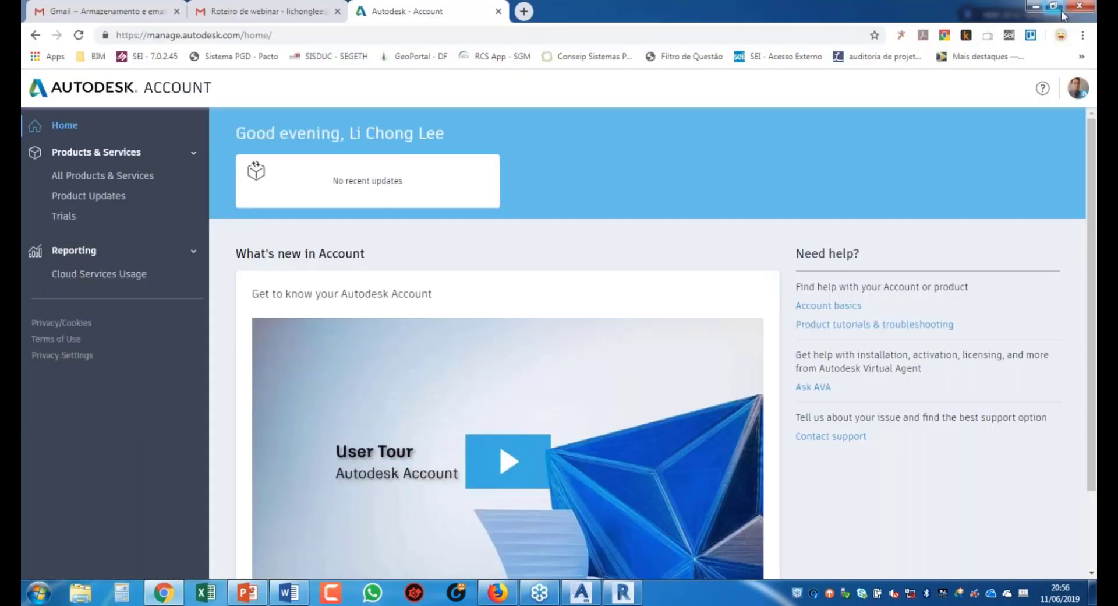
left_click(111, 181)
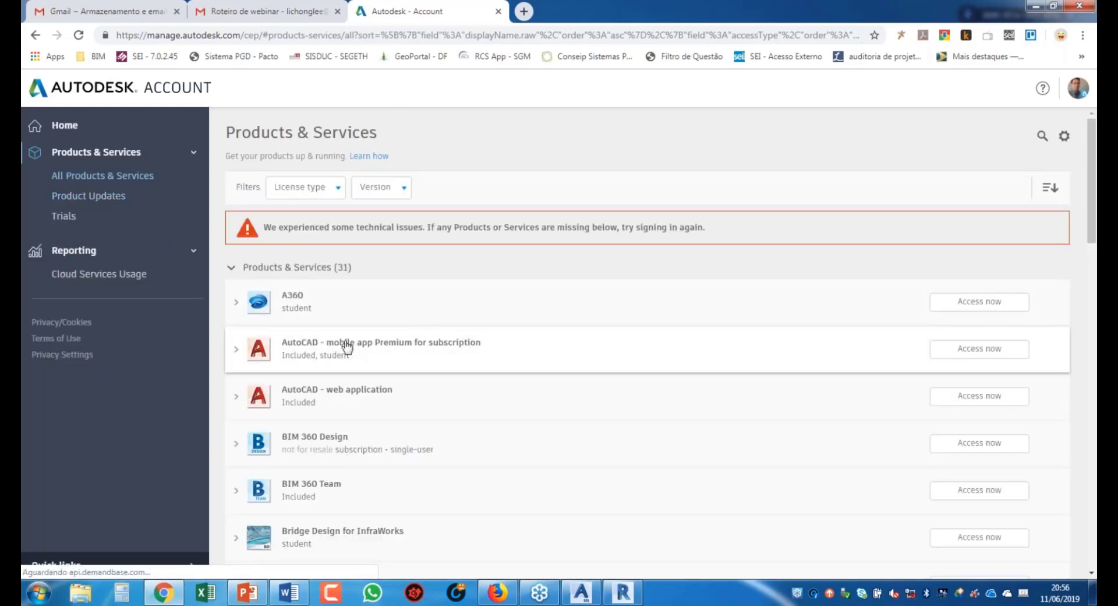
Step: Browse the 31 products and services, dismiss the feedback survey, and close the page with Ctrl+W
scroll(345, 346, "down", 5)
scroll(345, 346, "down", 8)
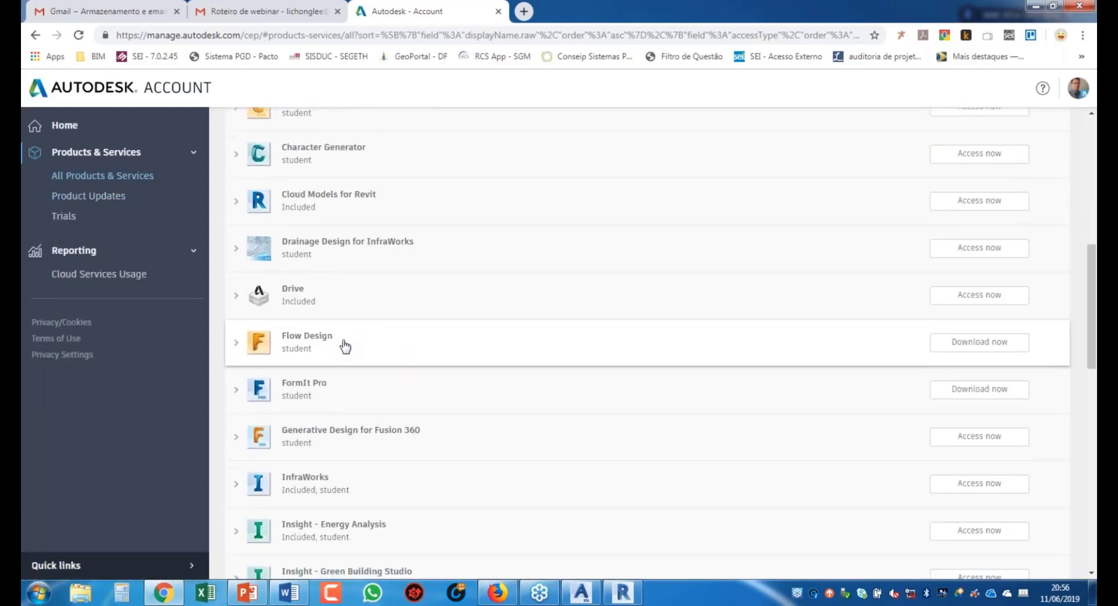
scroll(275, 483, "down", 3)
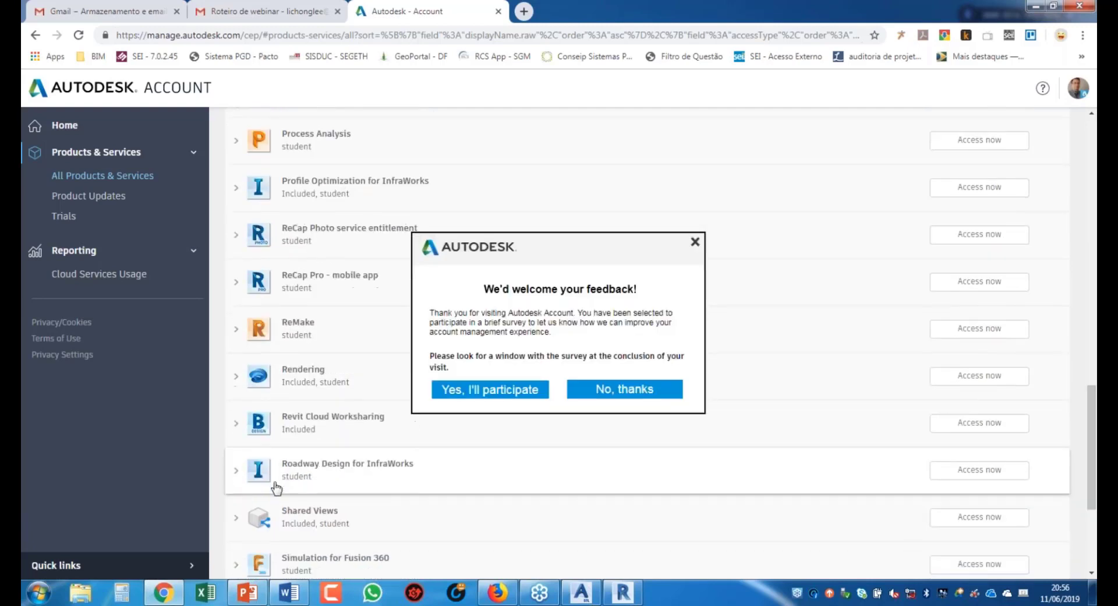
left_click(693, 243)
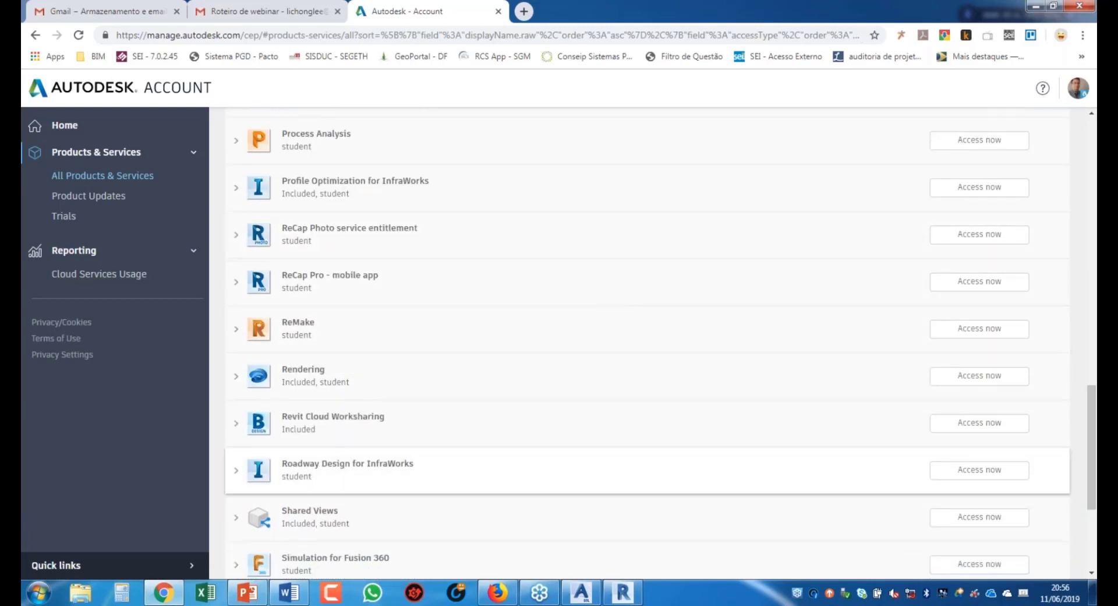
scroll(237, 407, "up", 2)
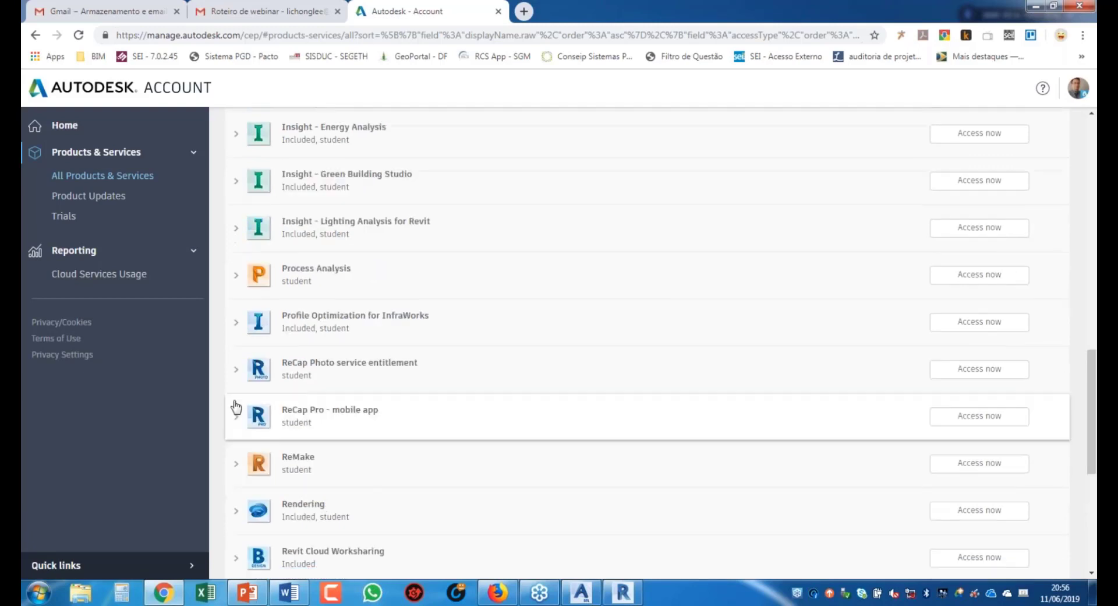
scroll(239, 410, "down", 5)
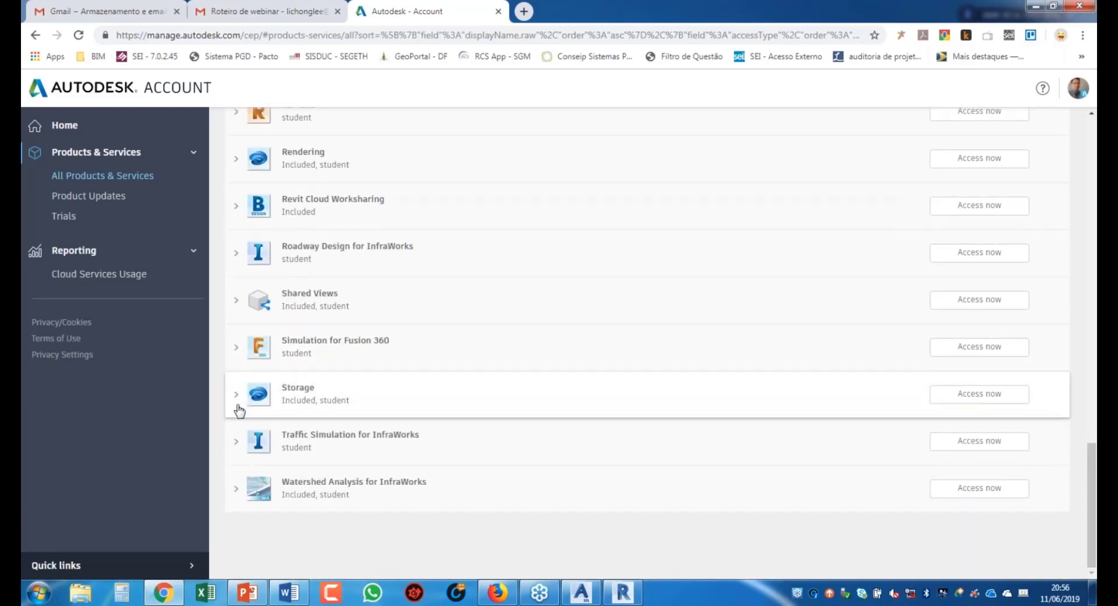
scroll(240, 410, "up", 9)
scroll(240, 410, "up", 10)
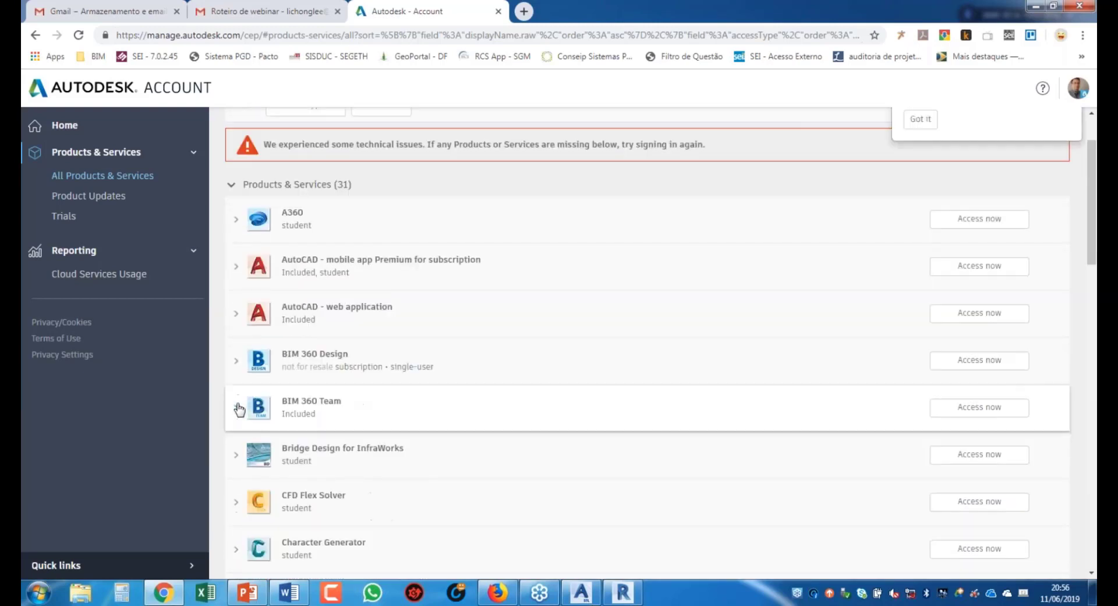
scroll(280, 285, "down", 8)
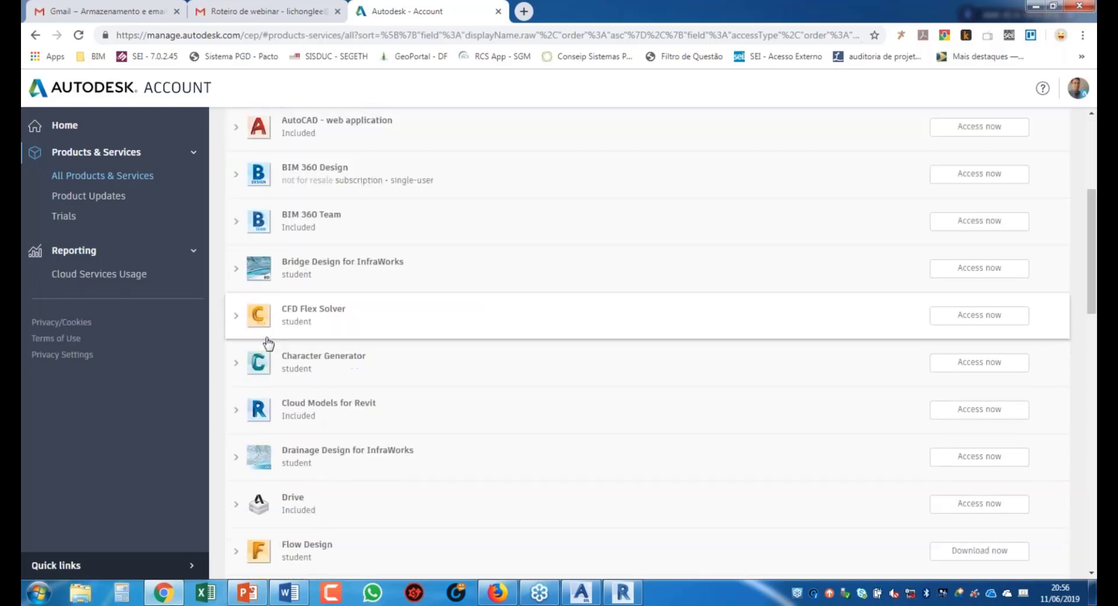
scroll(276, 290, "up", 8)
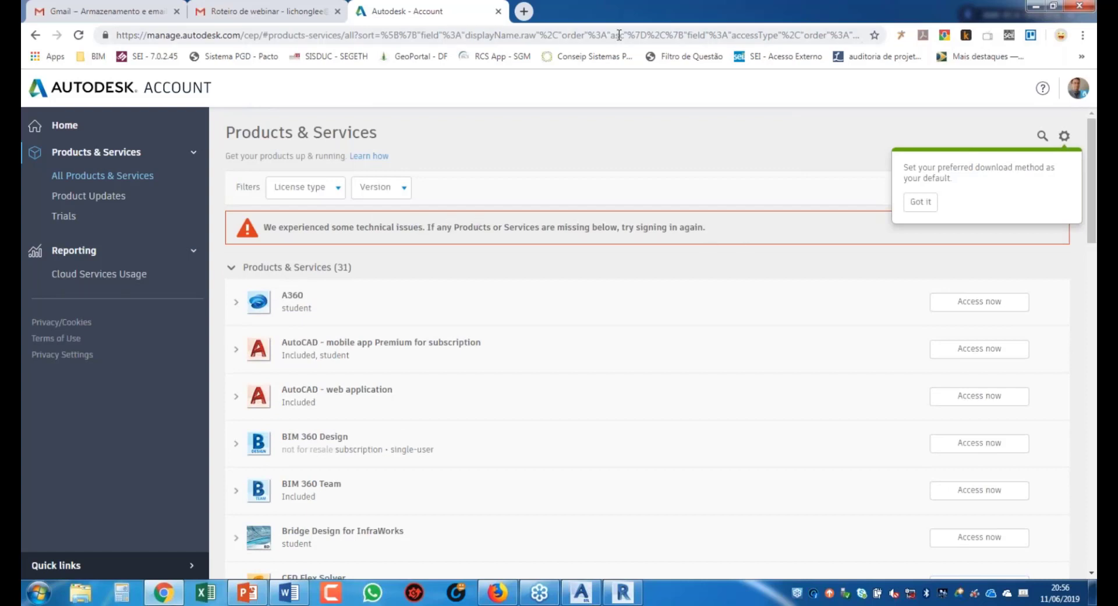
key("ctrl+w")
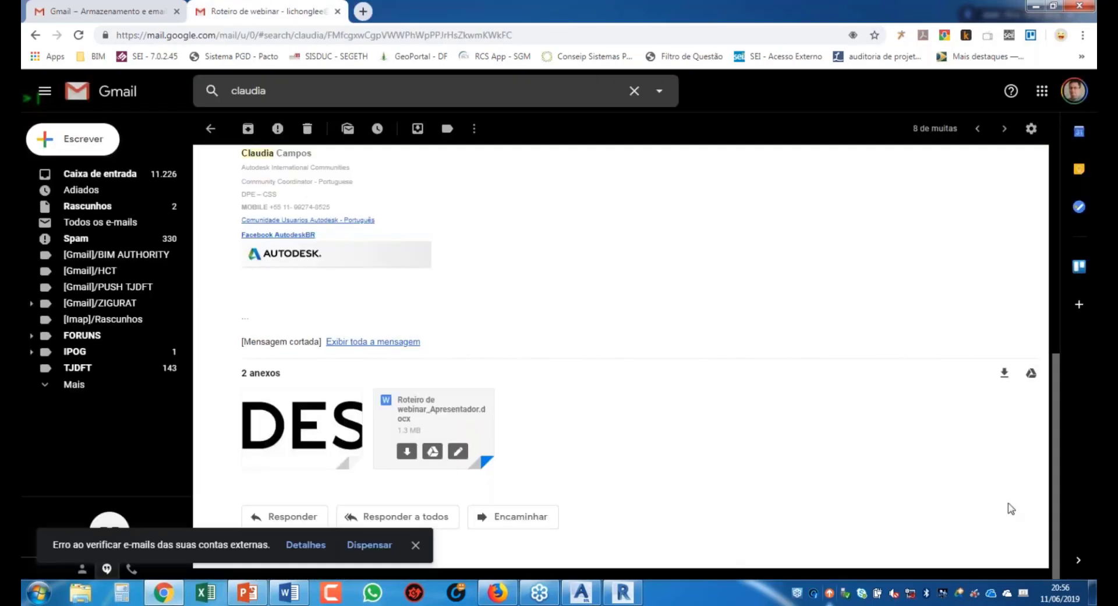
Step: Minimise the Chrome window to reach the desktop
left_click(1038, 11)
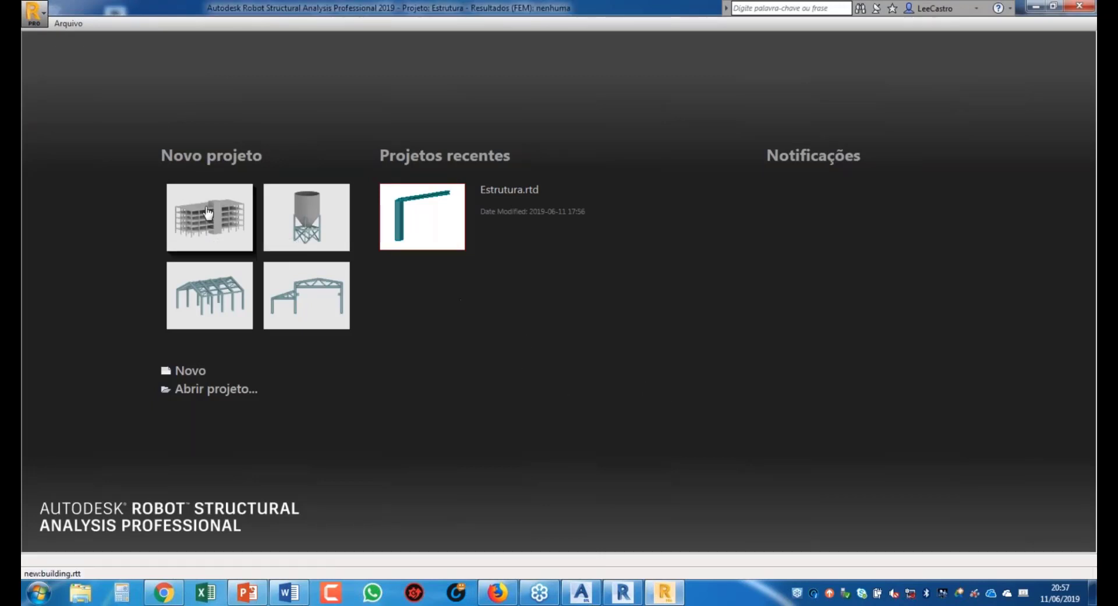
Step: Start a new building project from the Novo projeto section of Robot's start screen
left_click(204, 222)
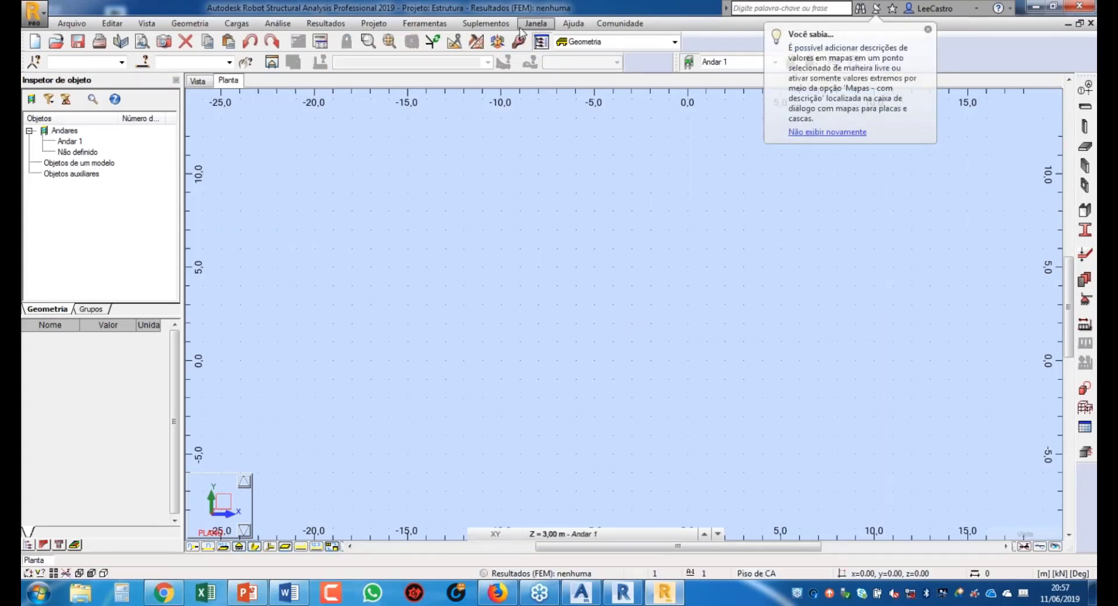
Step: Import Desenho1.smlx via Suplementos > Integração > Autodesk Advance Steel, bringing in one column
left_click(483, 27)
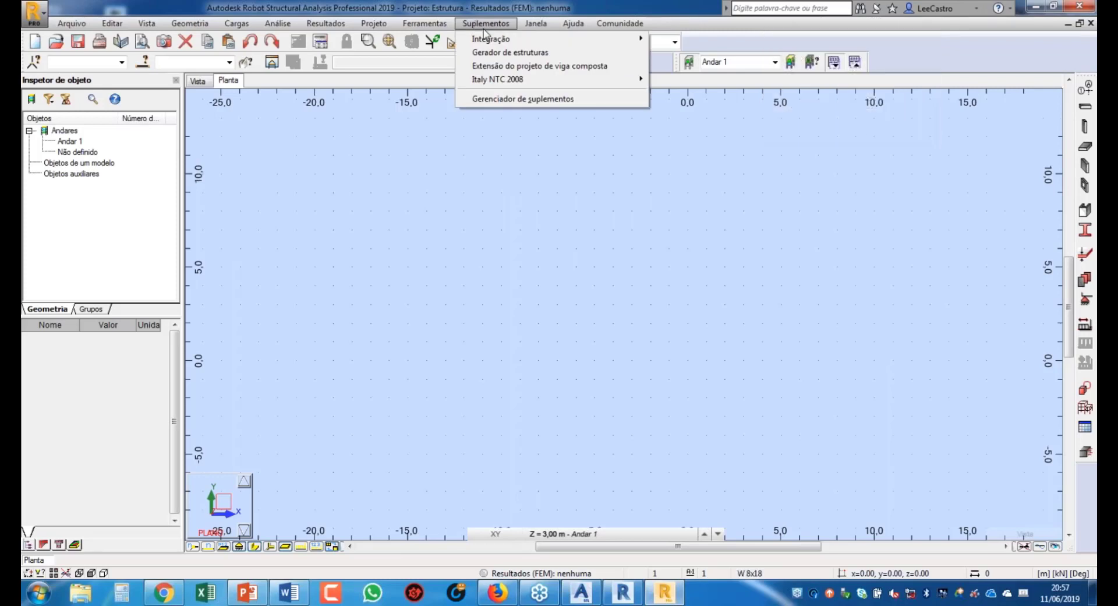
mouse_move(579, 42)
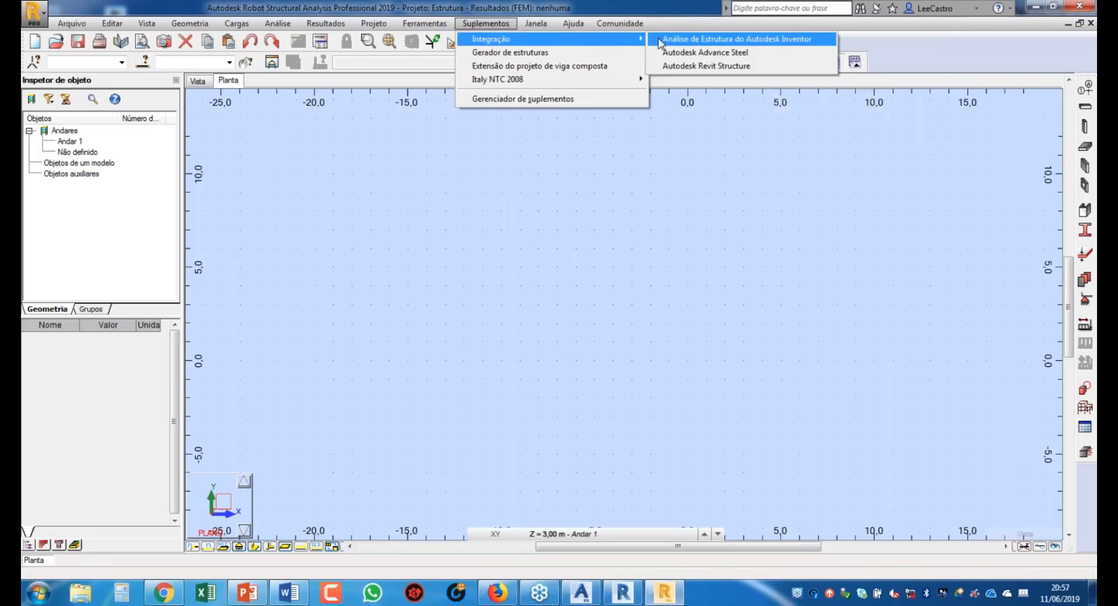
left_click(705, 52)
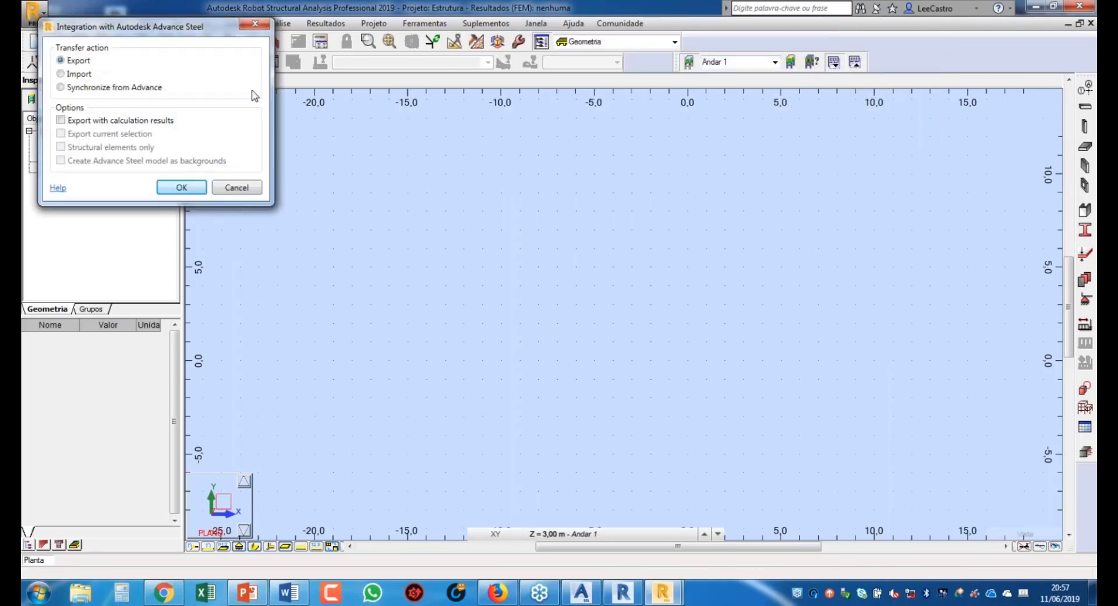
left_click(60, 73)
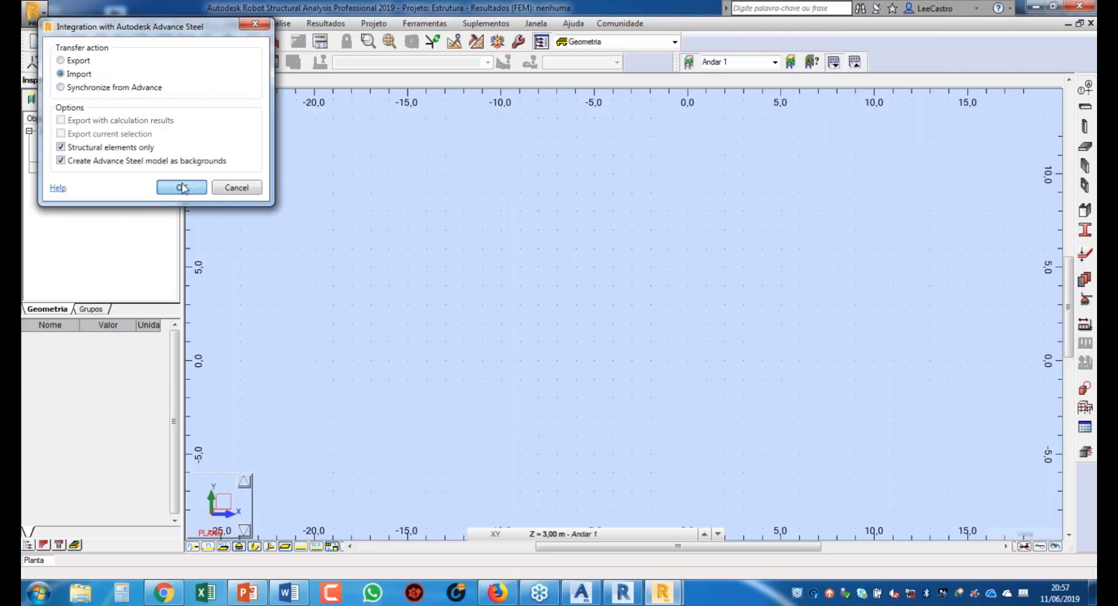
left_click(182, 187)
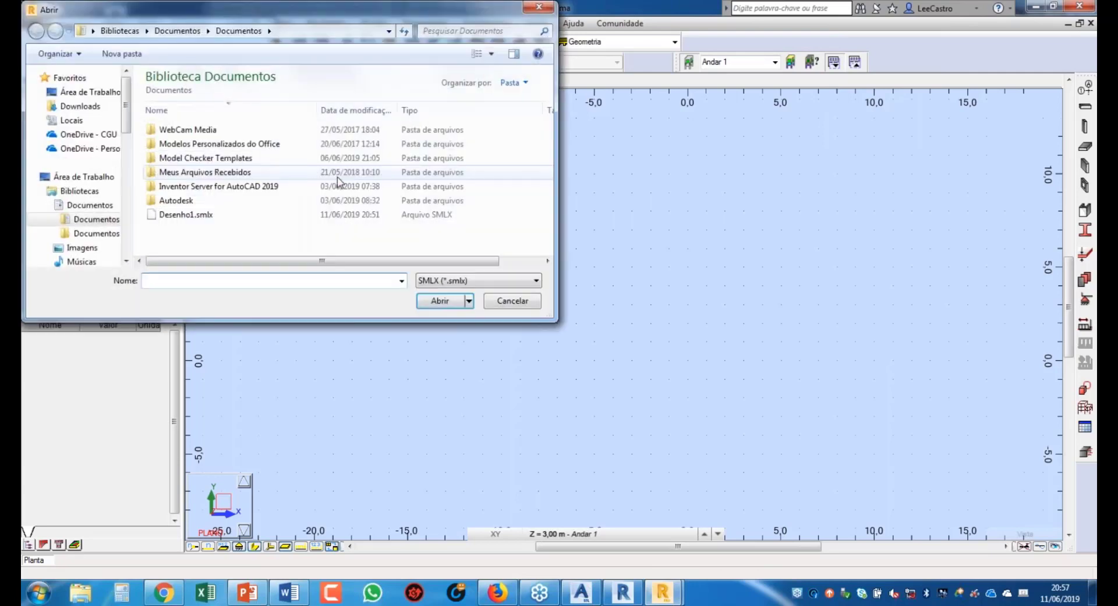
left_click(192, 215)
left_click(448, 300)
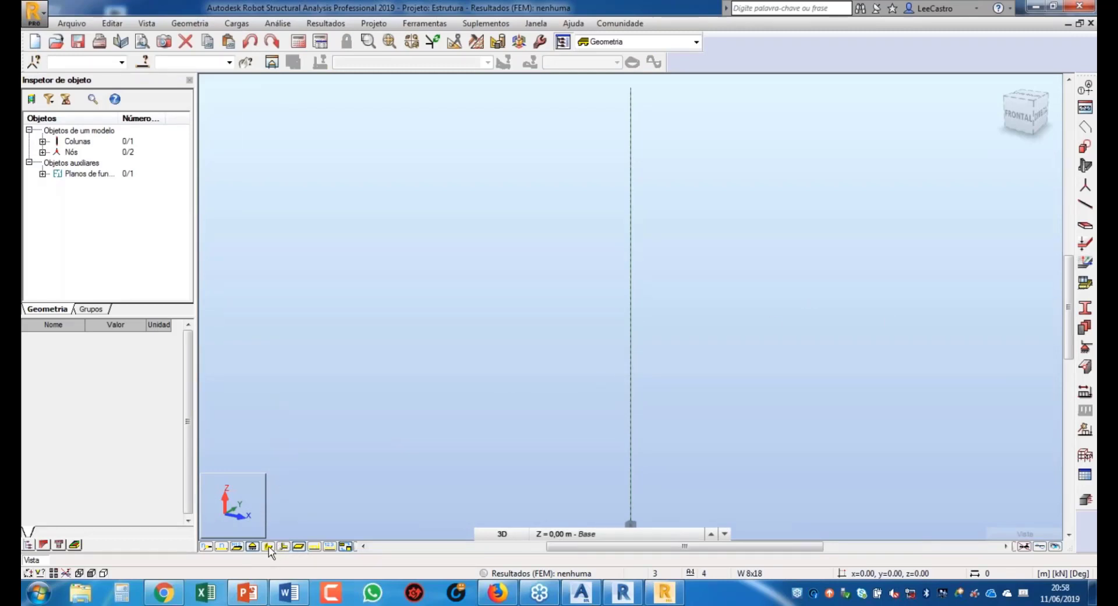
Step: Toggle the column's solid section display on and off, hide its local axes, and show Elementos estruturais
left_click(268, 545)
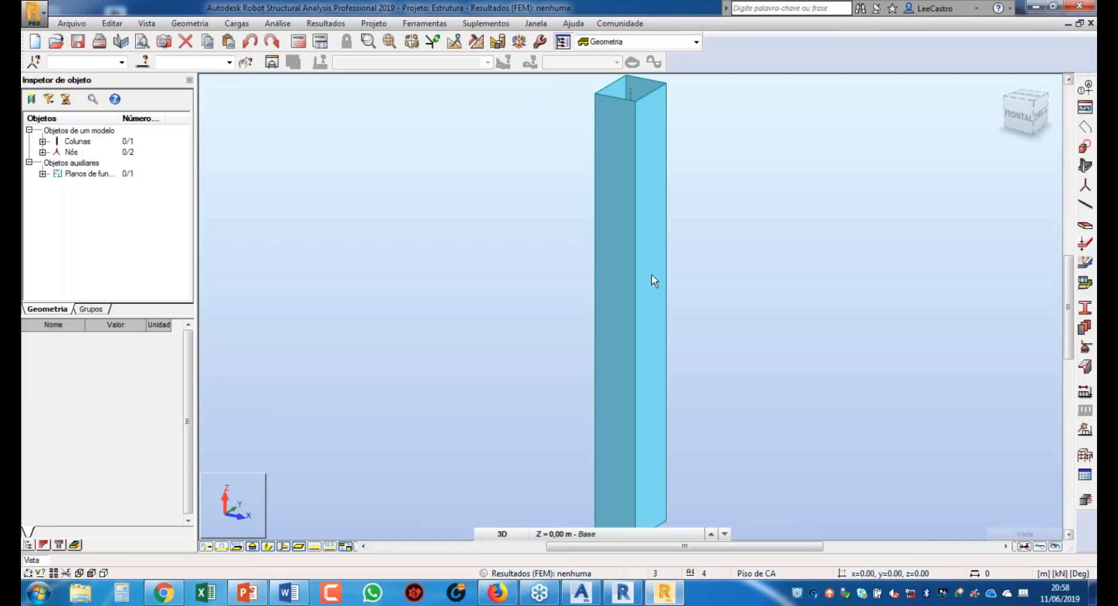
scroll(653, 281, "down", 2)
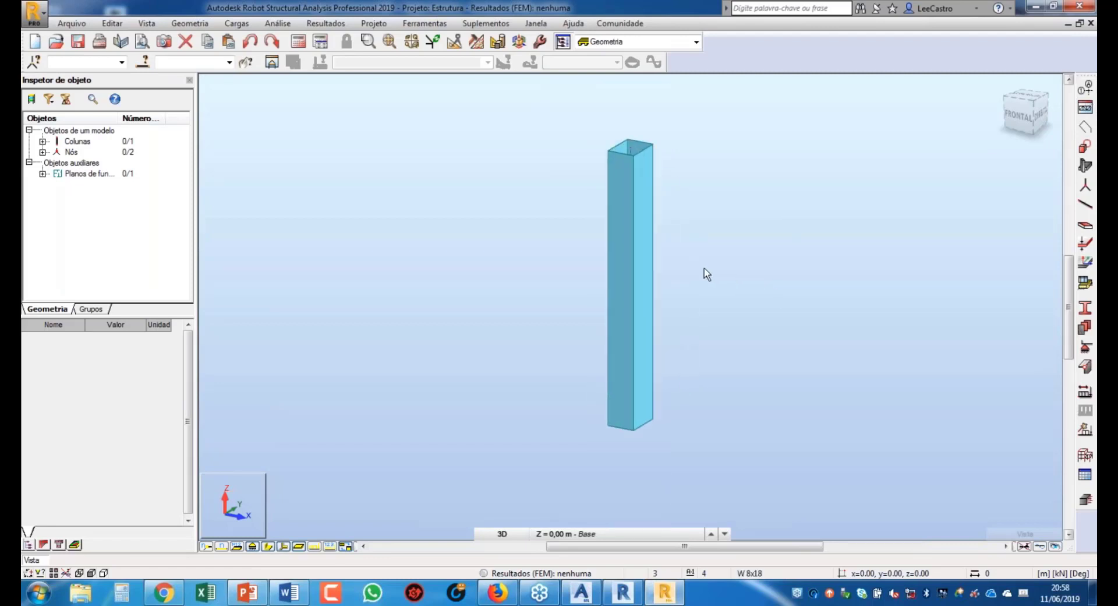
left_click(267, 545)
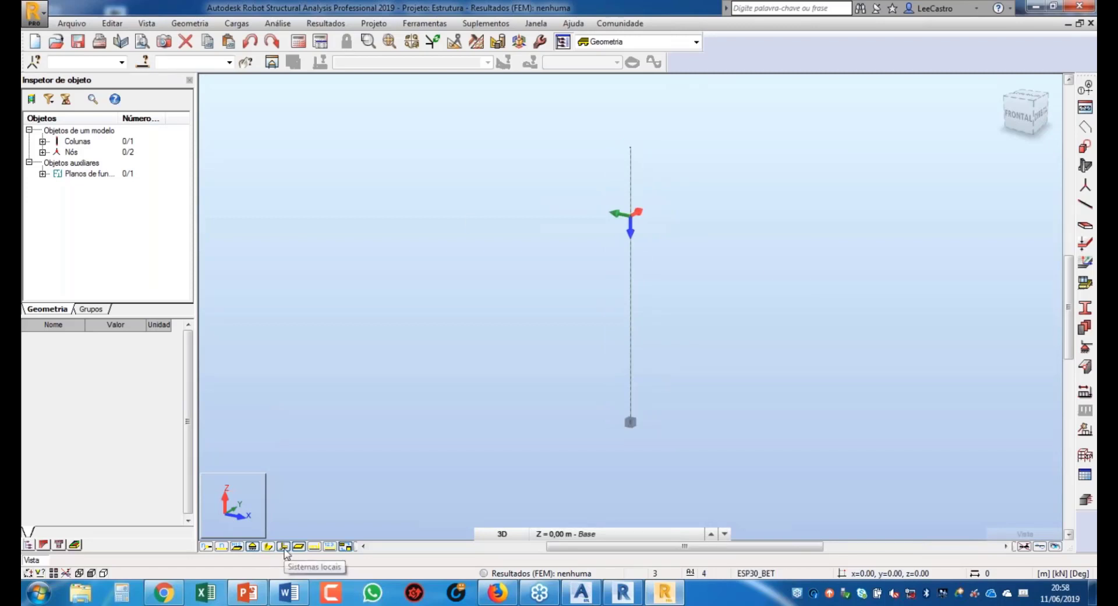
left_click(284, 549)
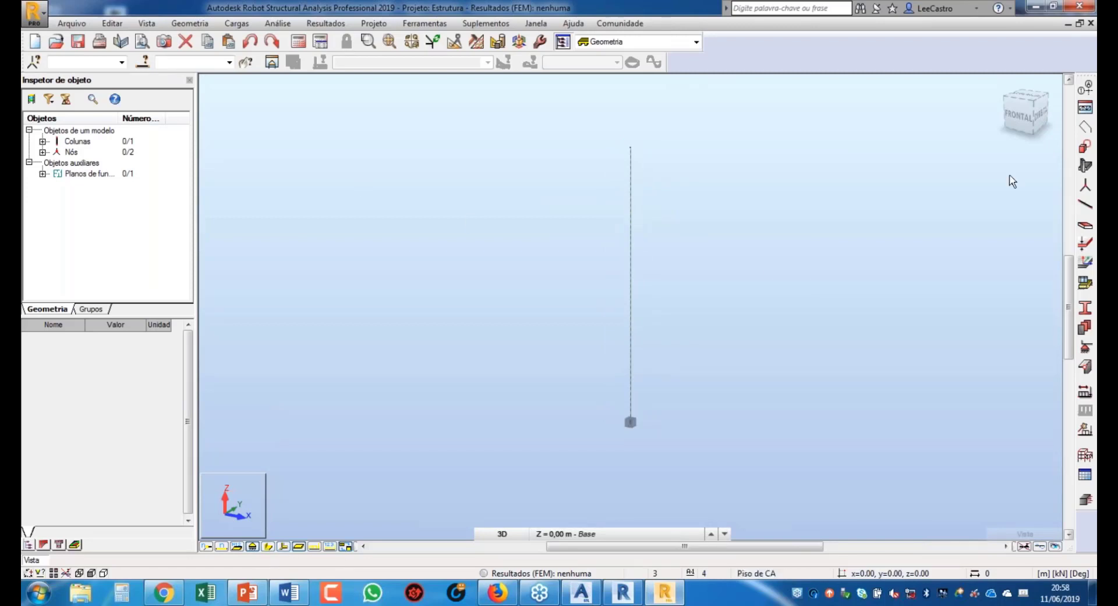
left_click(1086, 167)
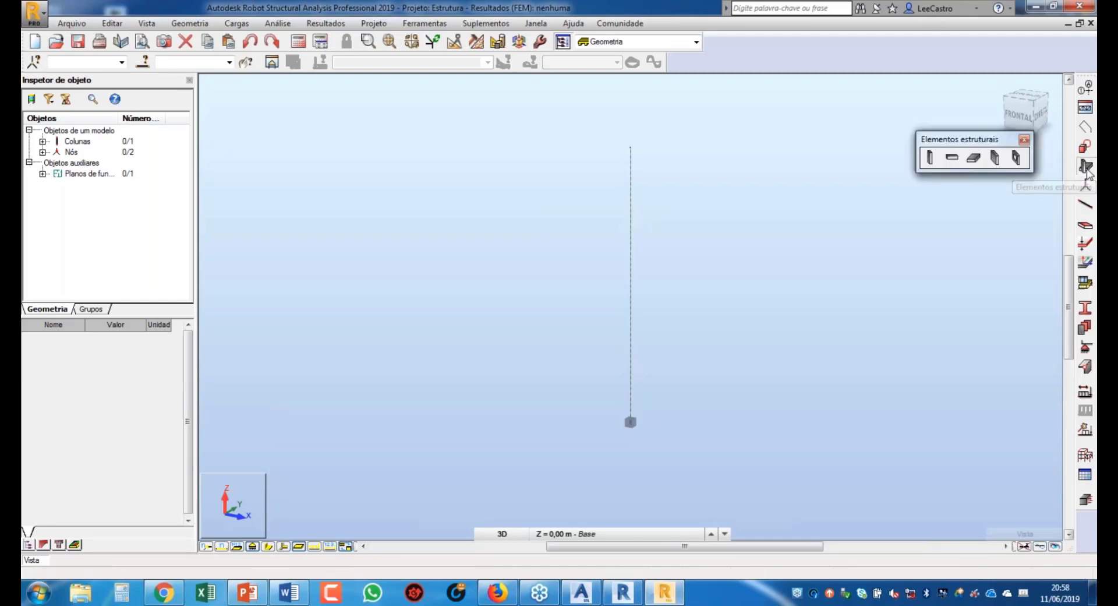
Step: Draw a W 8x18 Viga de aço beam horizontally from the column top at 3 m
left_click(953, 159)
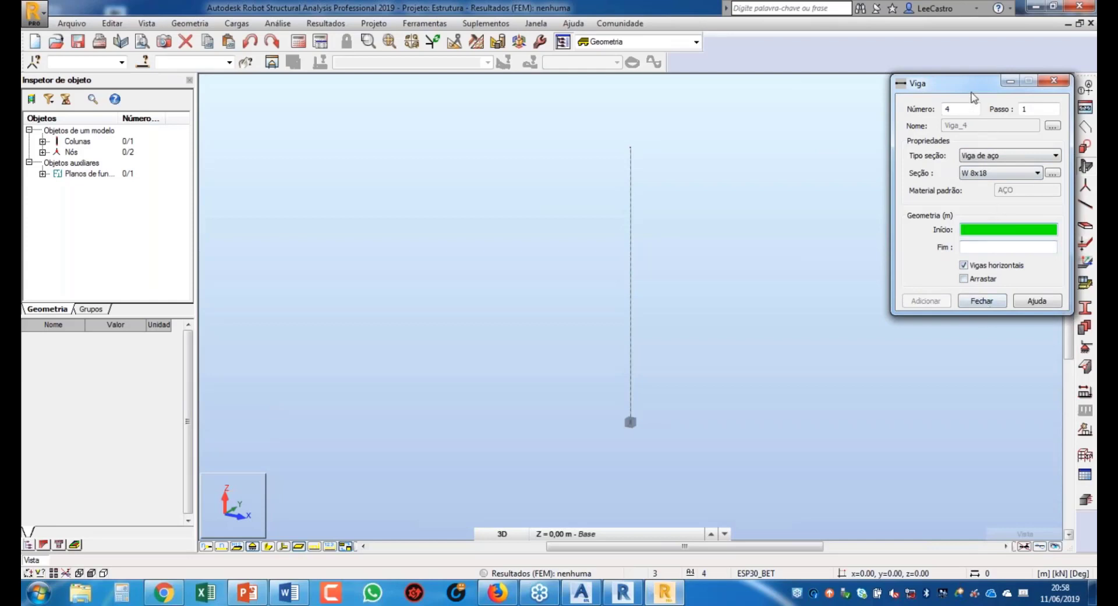
left_click_drag(971, 93, 373, 188)
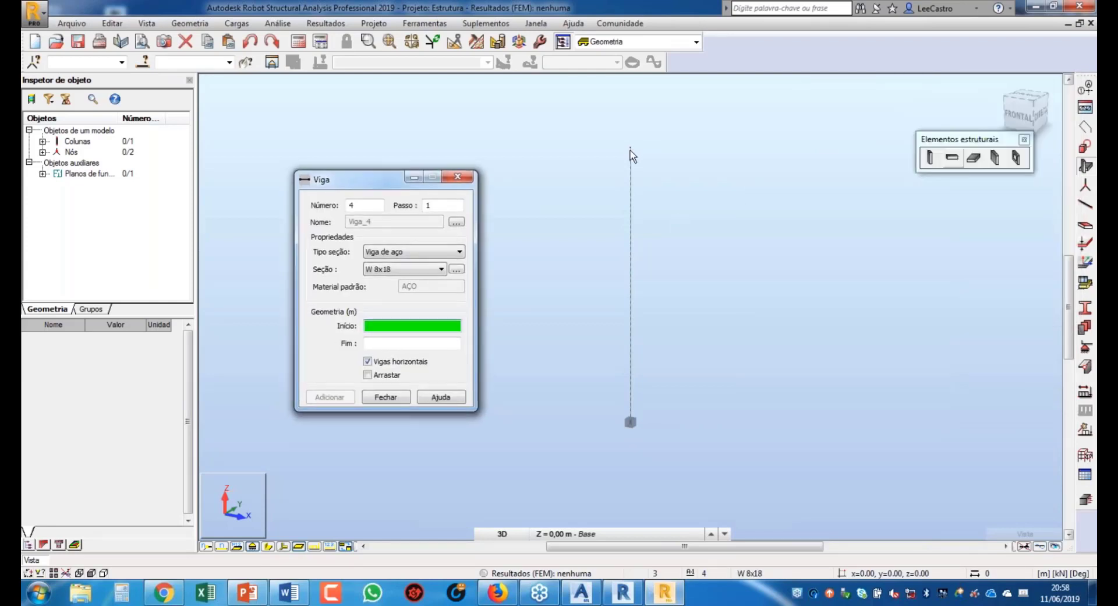
left_click(418, 253)
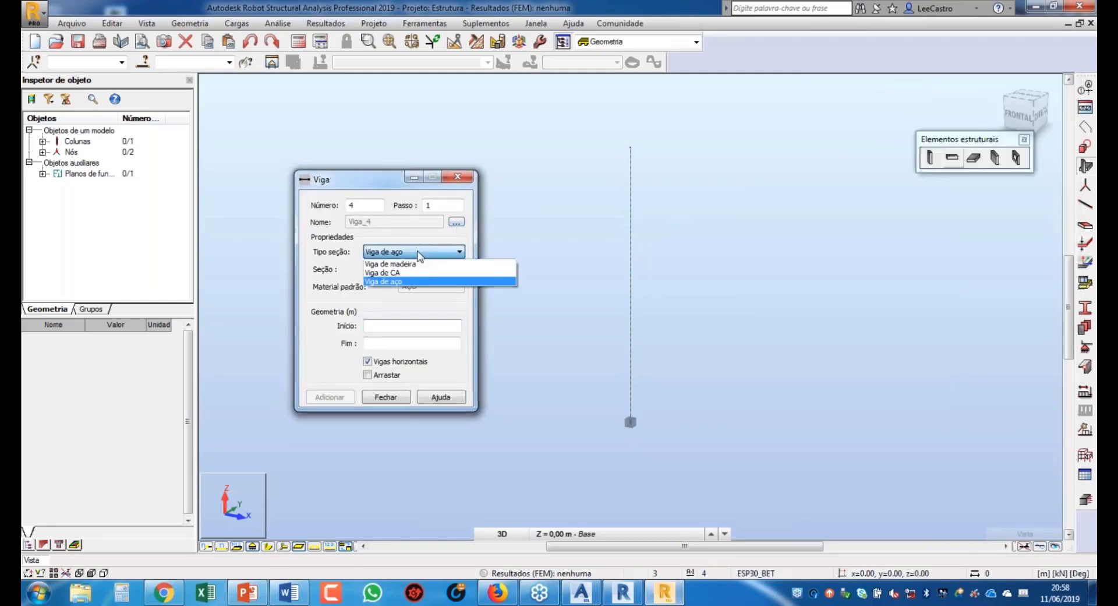
left_click(417, 281)
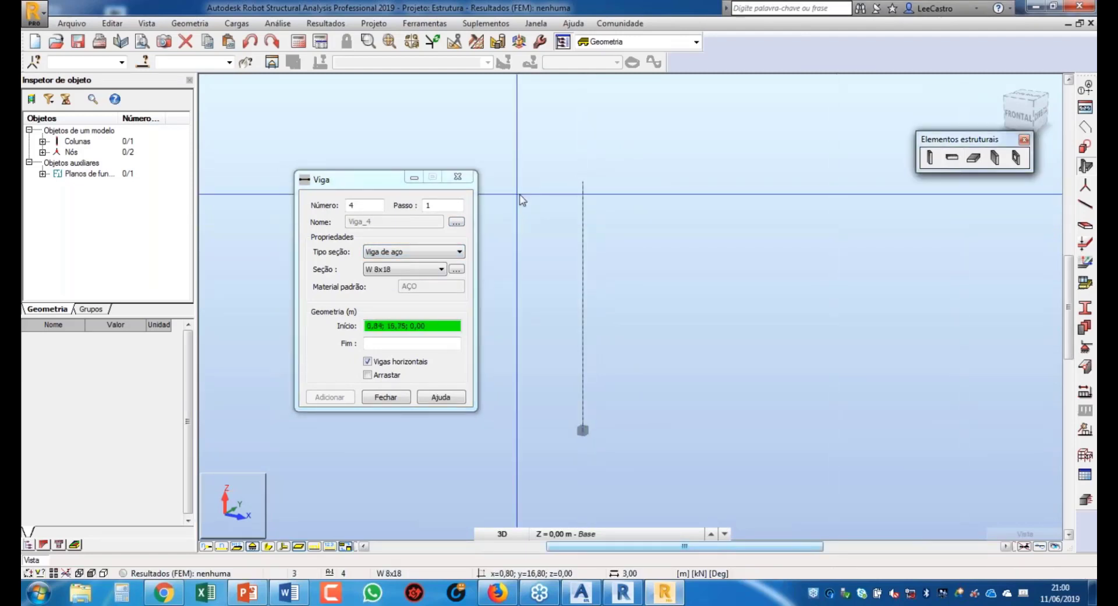
left_click(586, 182)
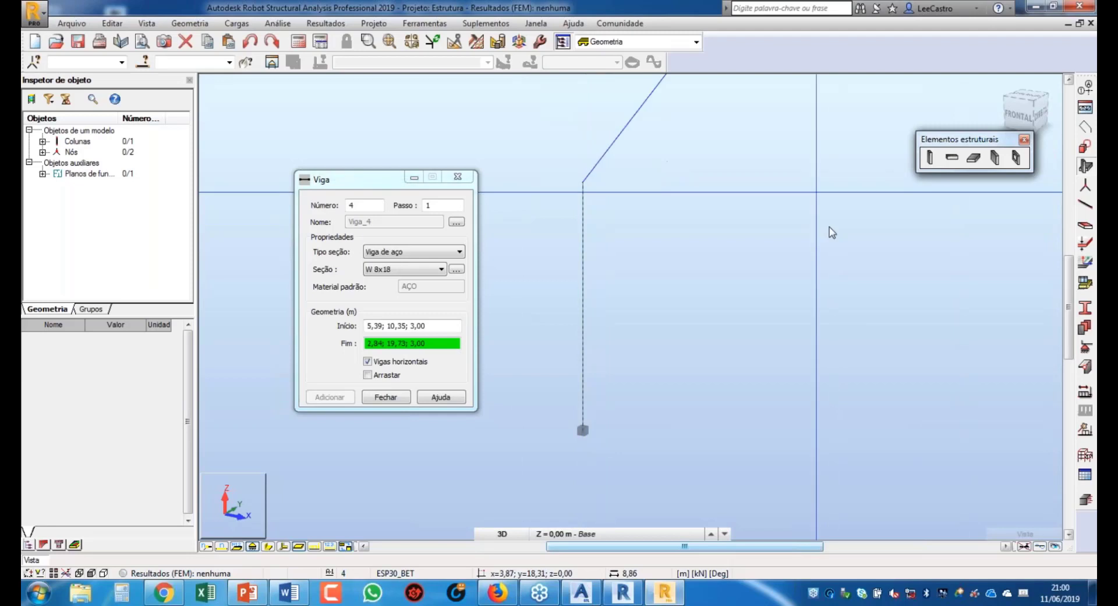
left_click(813, 393)
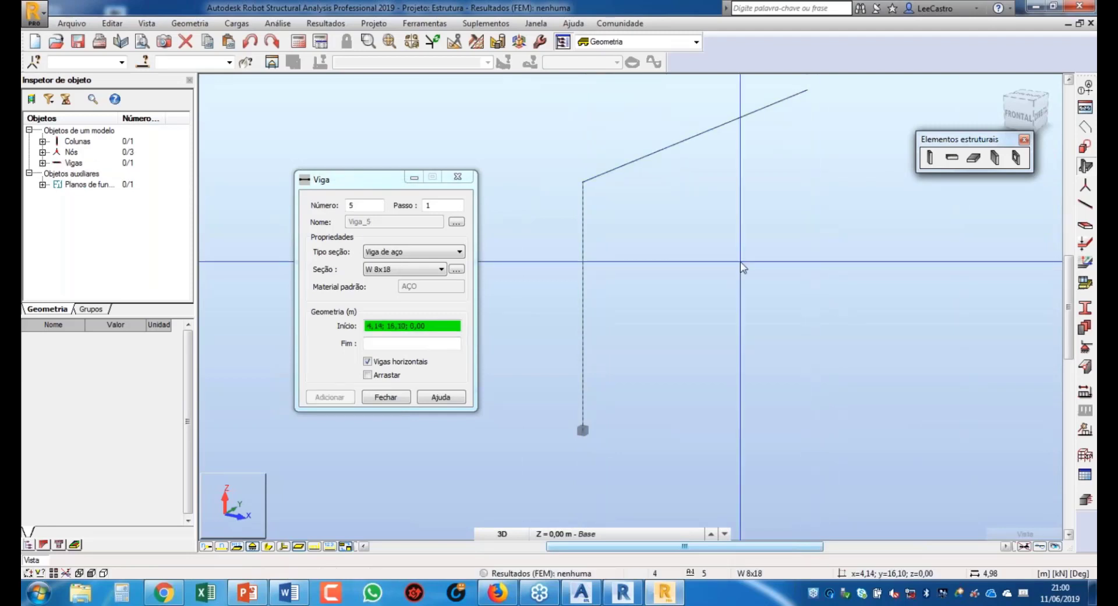
left_click(386, 397)
left_click(269, 547)
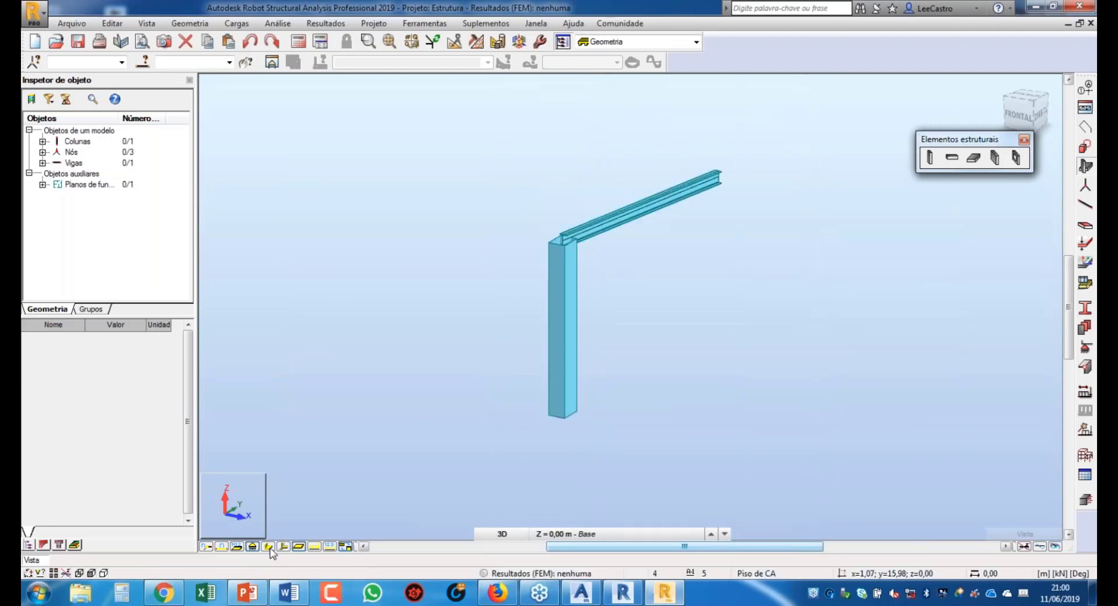
left_click(270, 548)
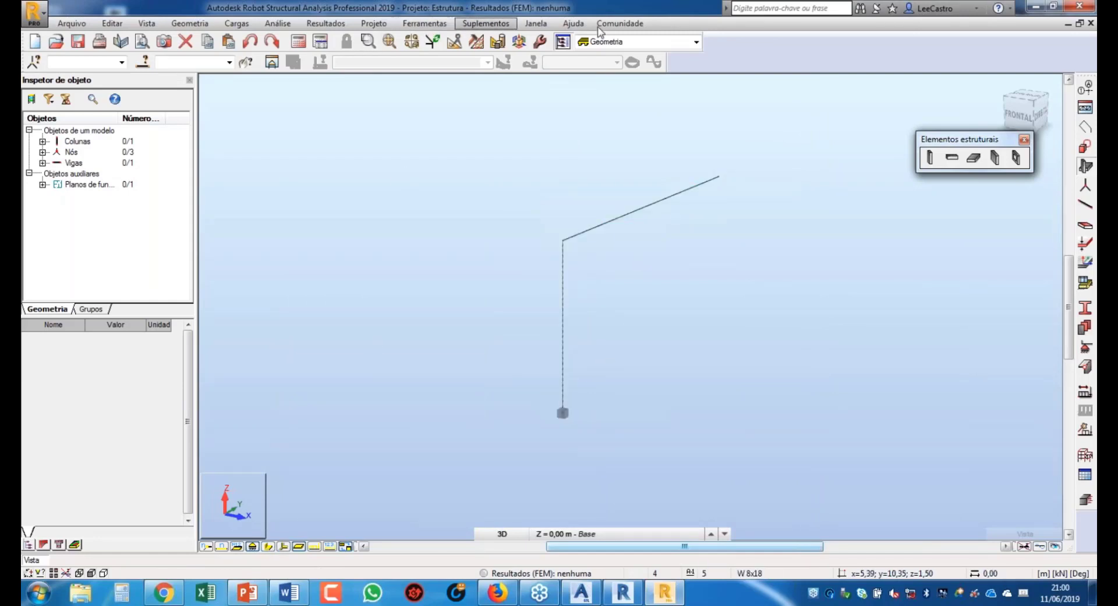
Step: Export the column-and-beam frame through the Advance Steel integration, replacing Desenho1.smlx
left_click(496, 24)
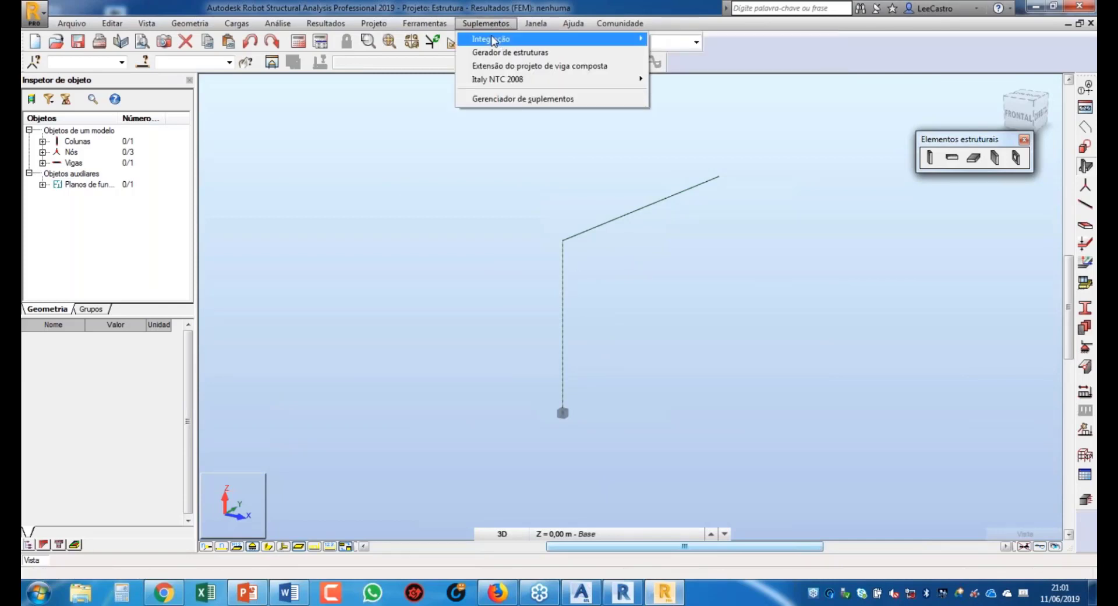
mouse_move(495, 40)
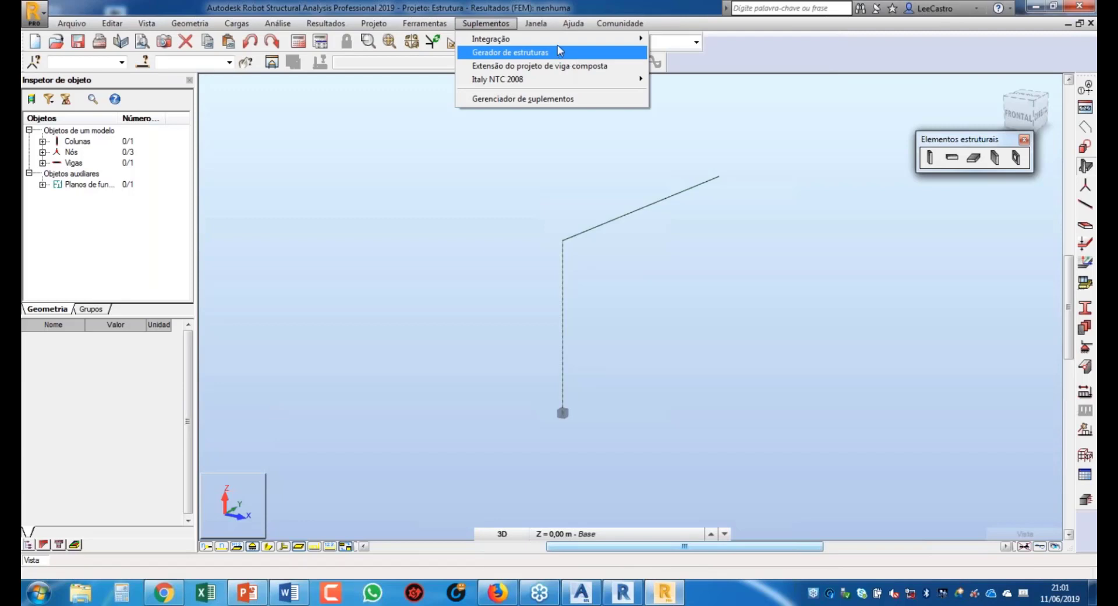
mouse_move(582, 38)
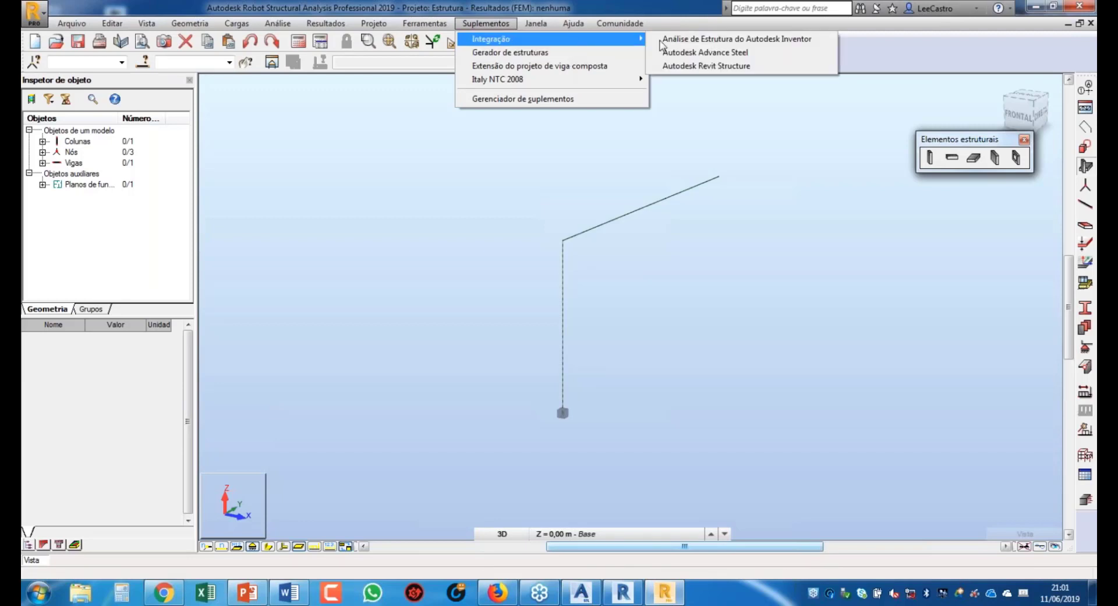
left_click(704, 54)
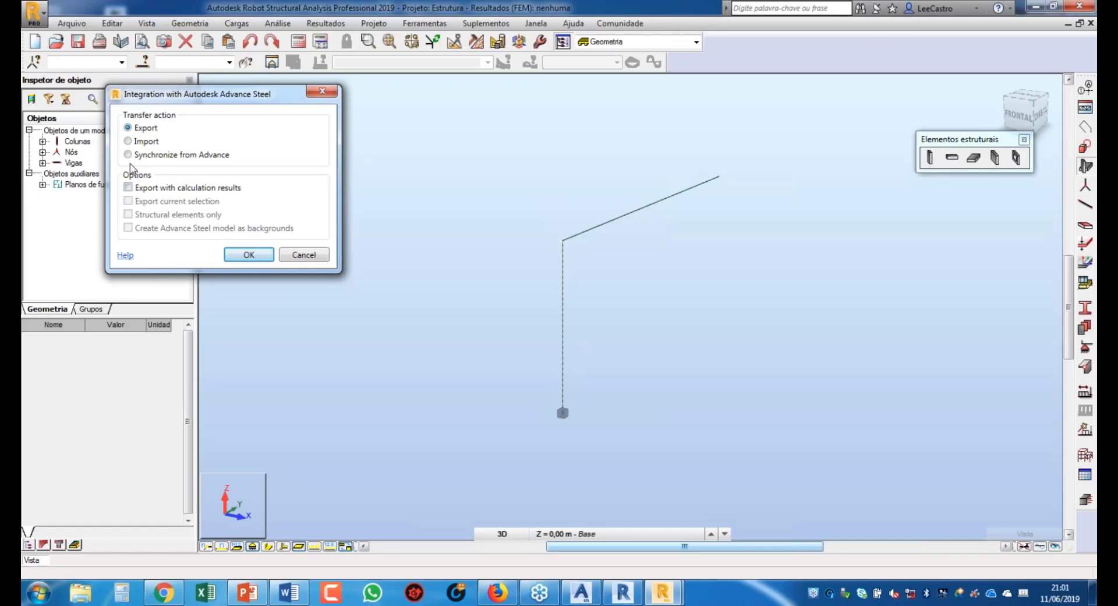
left_click(244, 258)
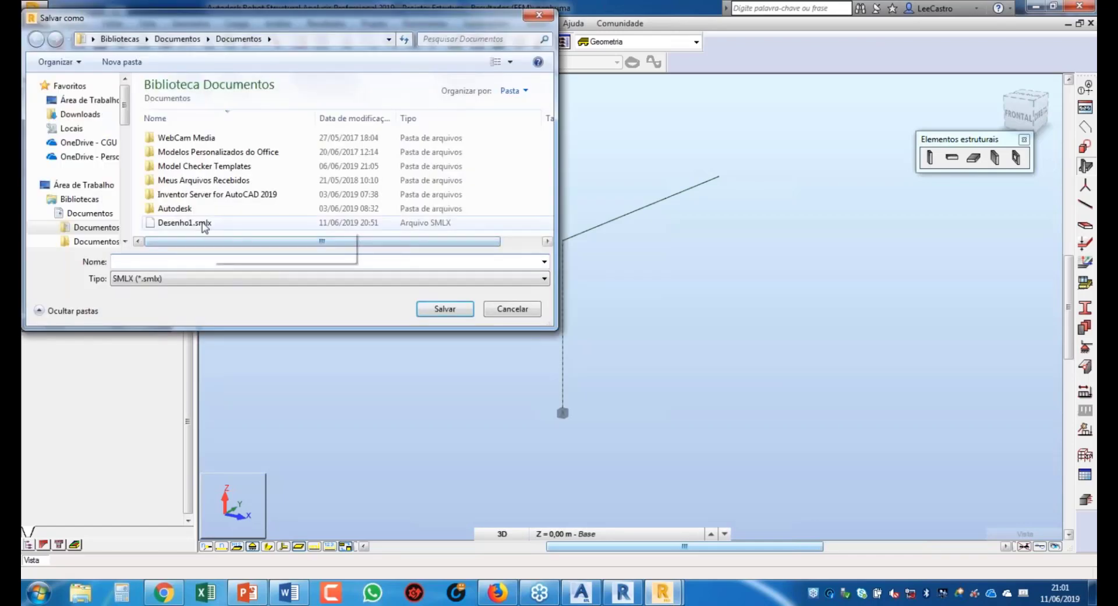
left_click(203, 223)
left_click(445, 309)
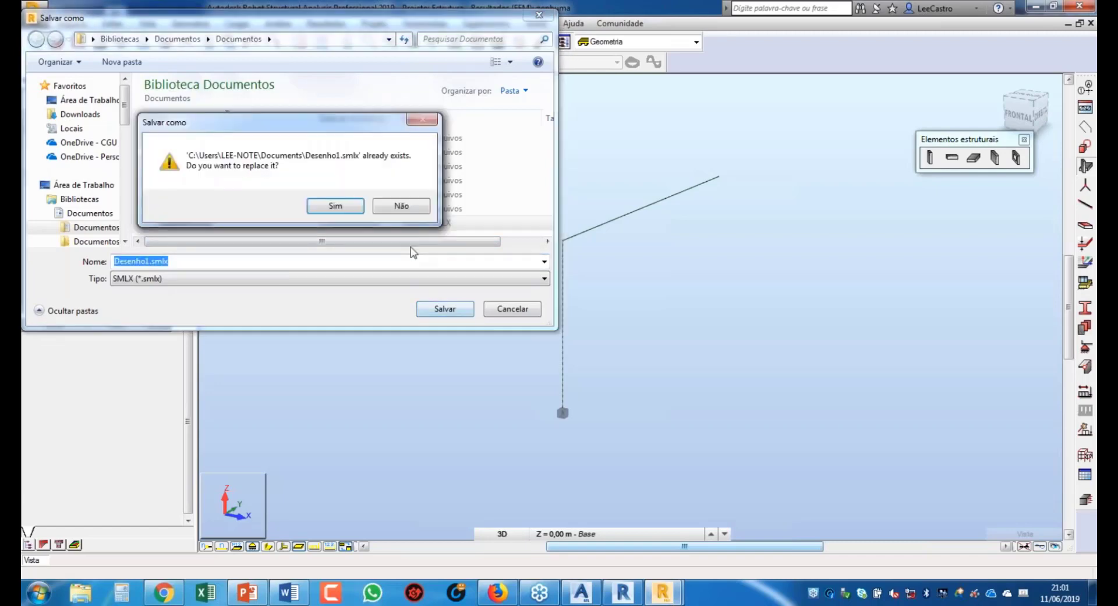
left_click(334, 206)
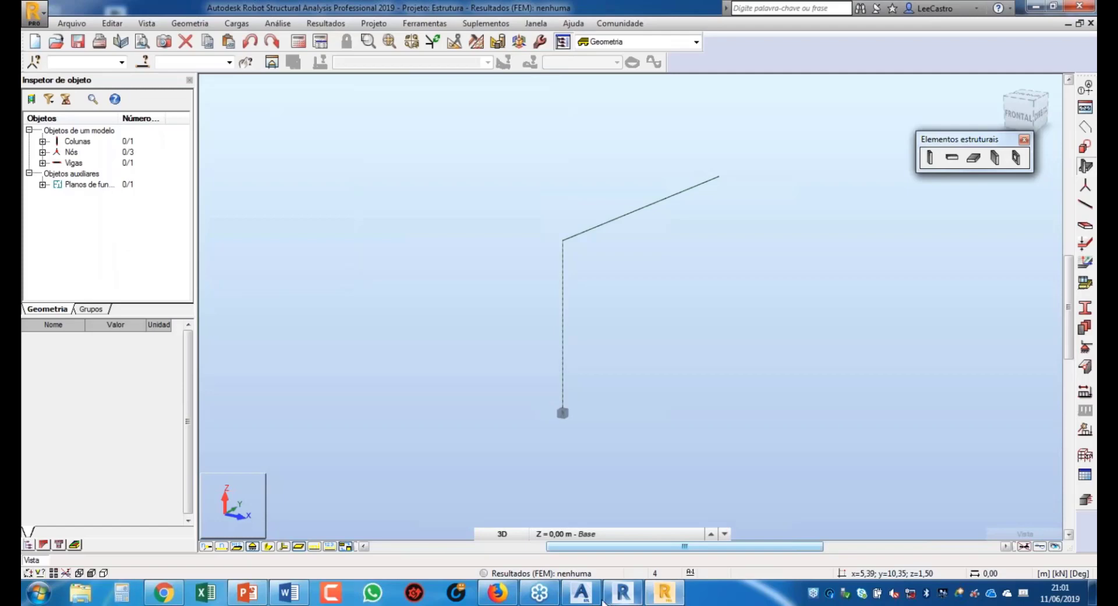
mouse_move(594, 602)
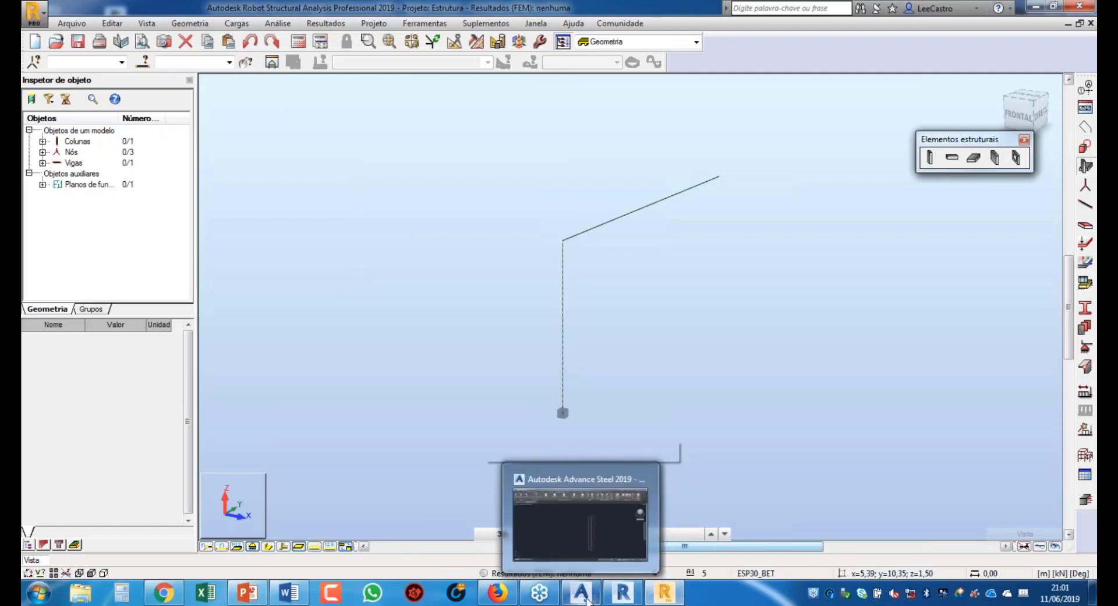
Step: Synchronise with Desenho1.smlx, apply the Alterar change on the Viga row, and set the window aside
left_click(586, 598)
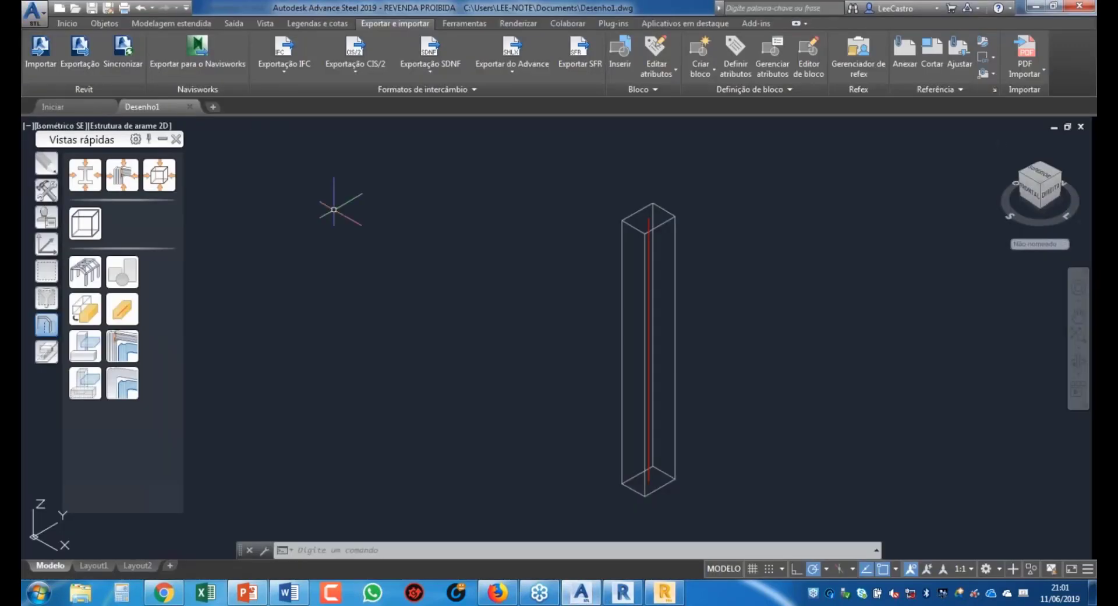
left_click(124, 61)
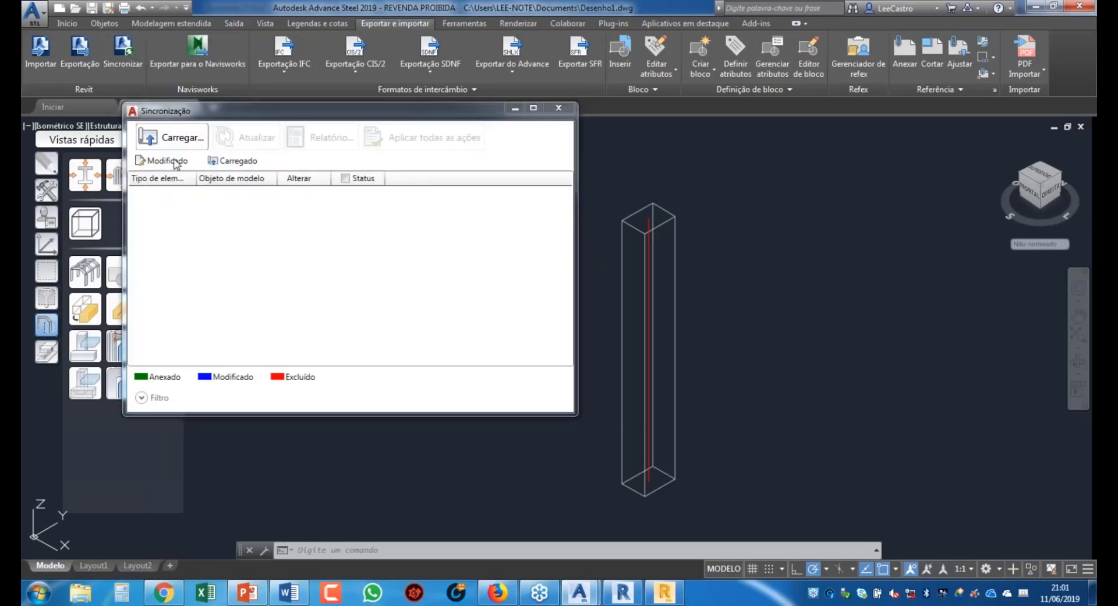
left_click(288, 336)
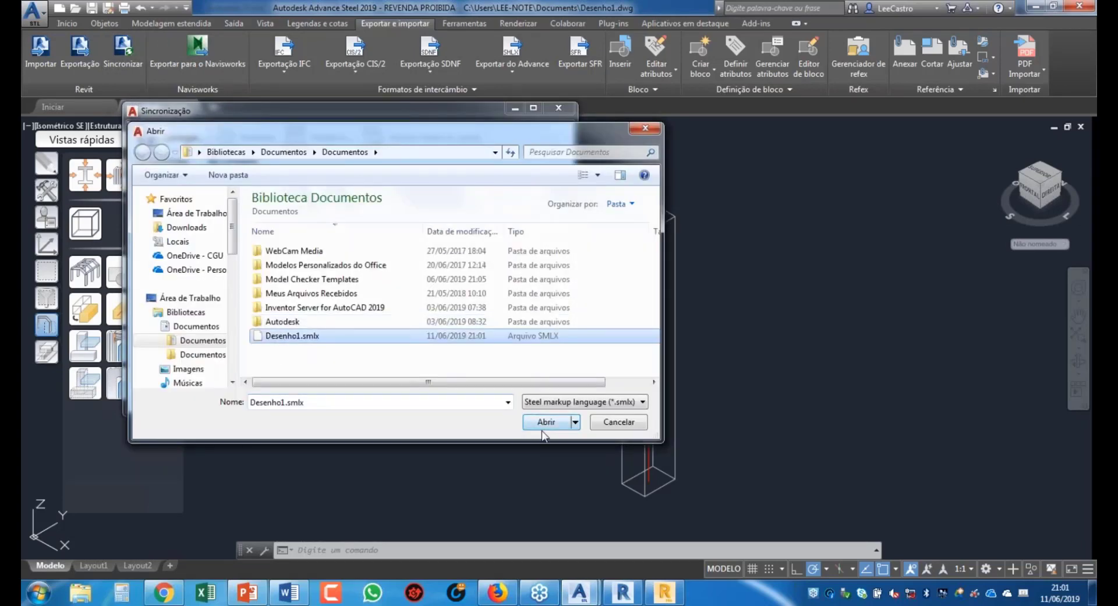
left_click(550, 425)
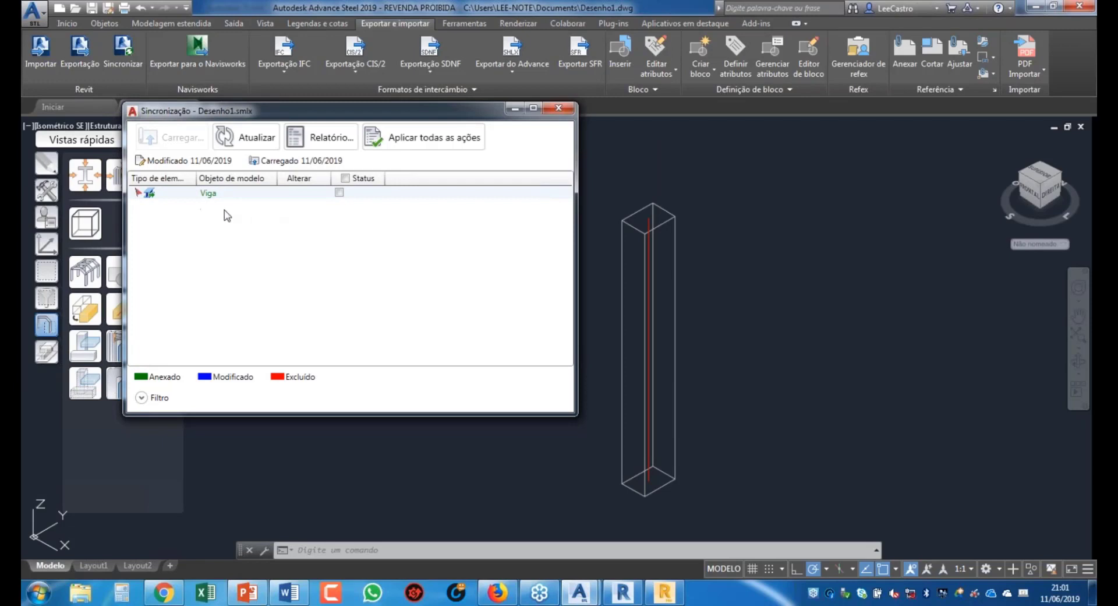
left_click(339, 192)
left_click(398, 139)
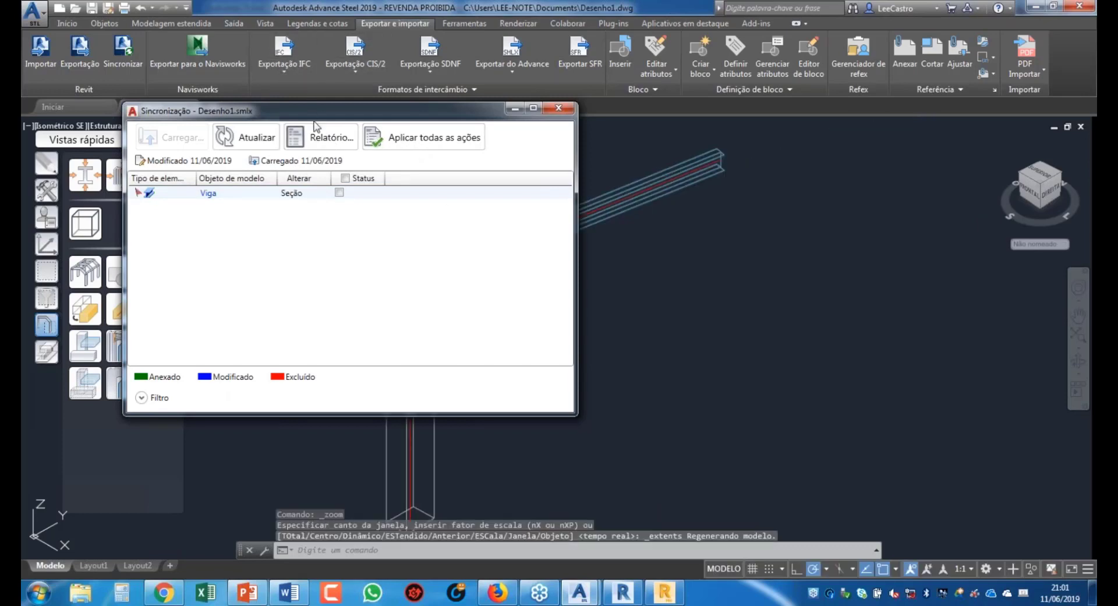
left_click_drag(315, 118, 82, 128)
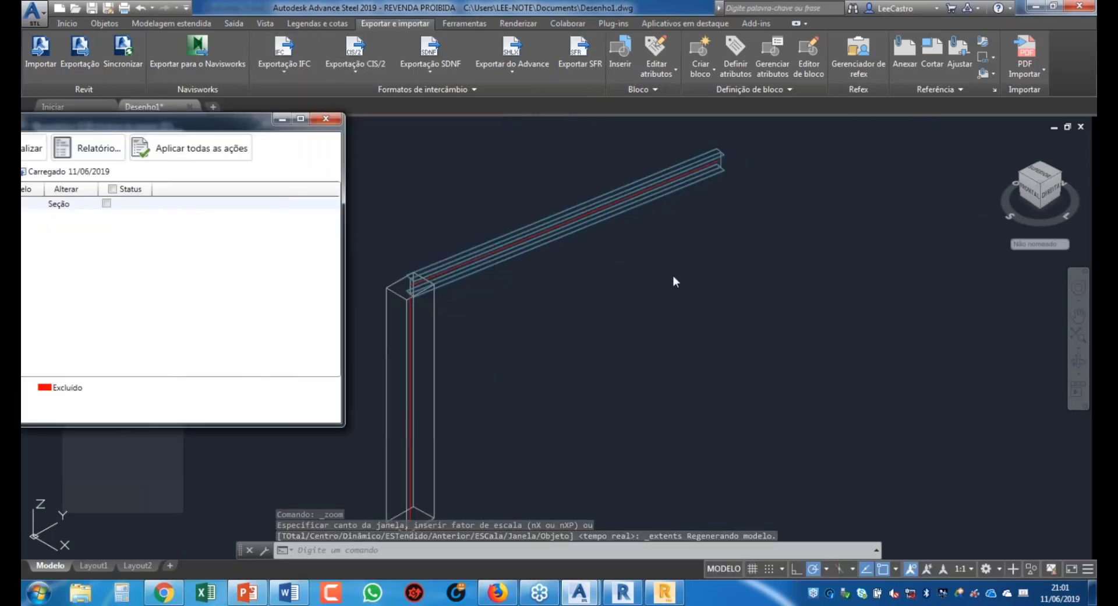
left_click_drag(163, 122, 339, 150)
left_click(464, 145)
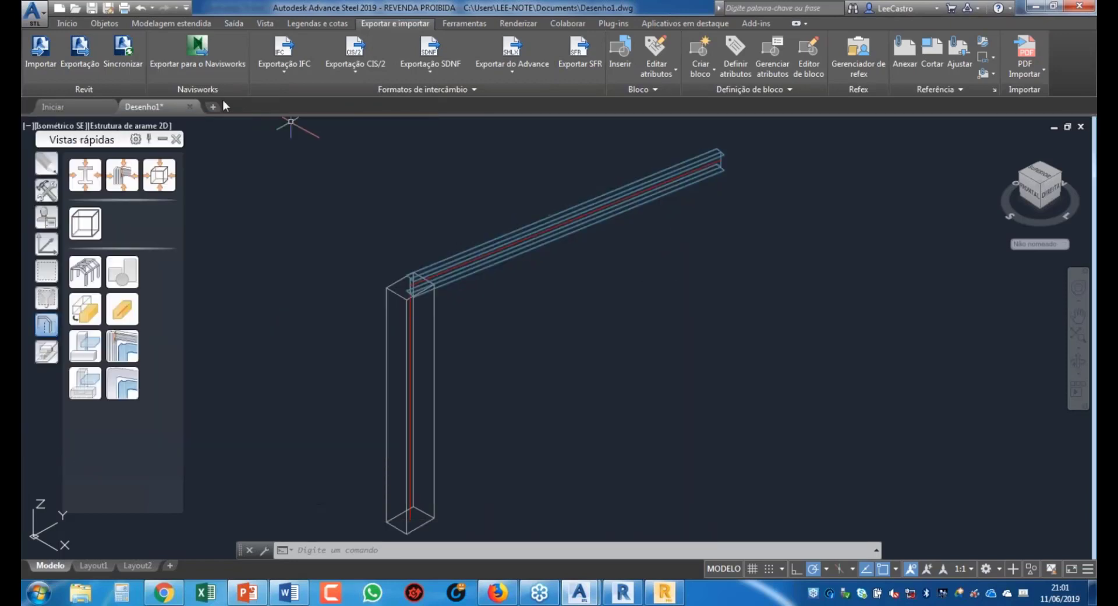
Step: Create a steel column from the Objetos tools, starting at the beam's far end
left_click(163, 23)
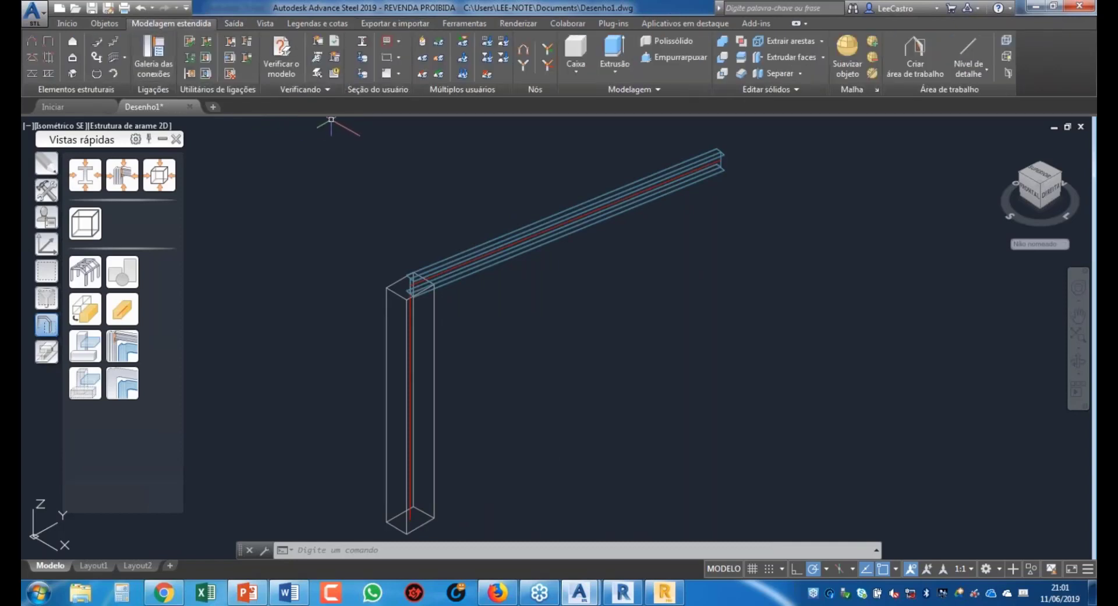
left_click(105, 23)
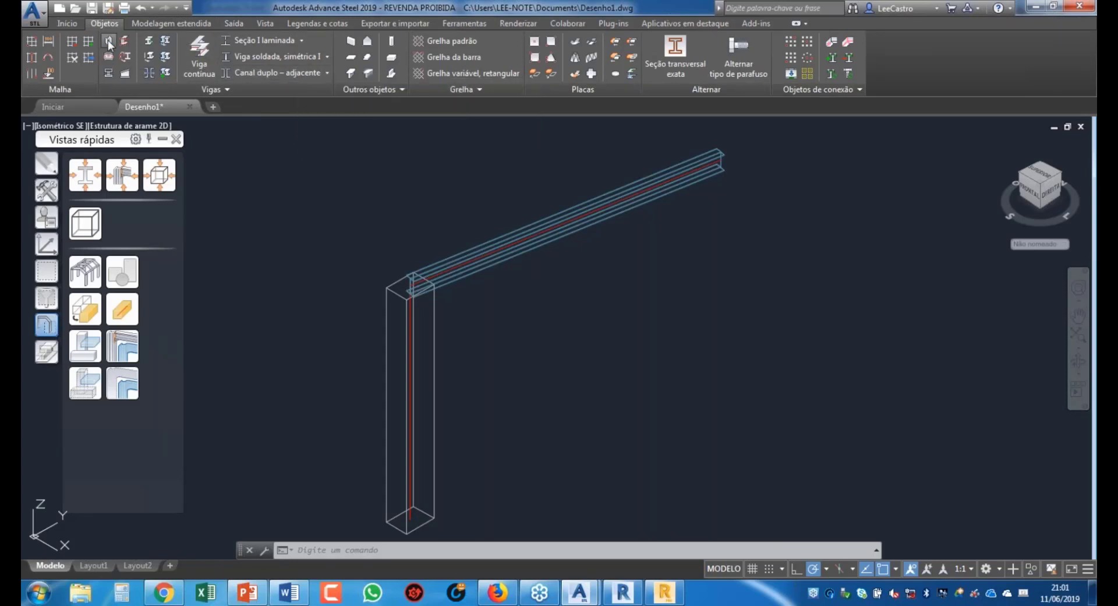
left_click(166, 61)
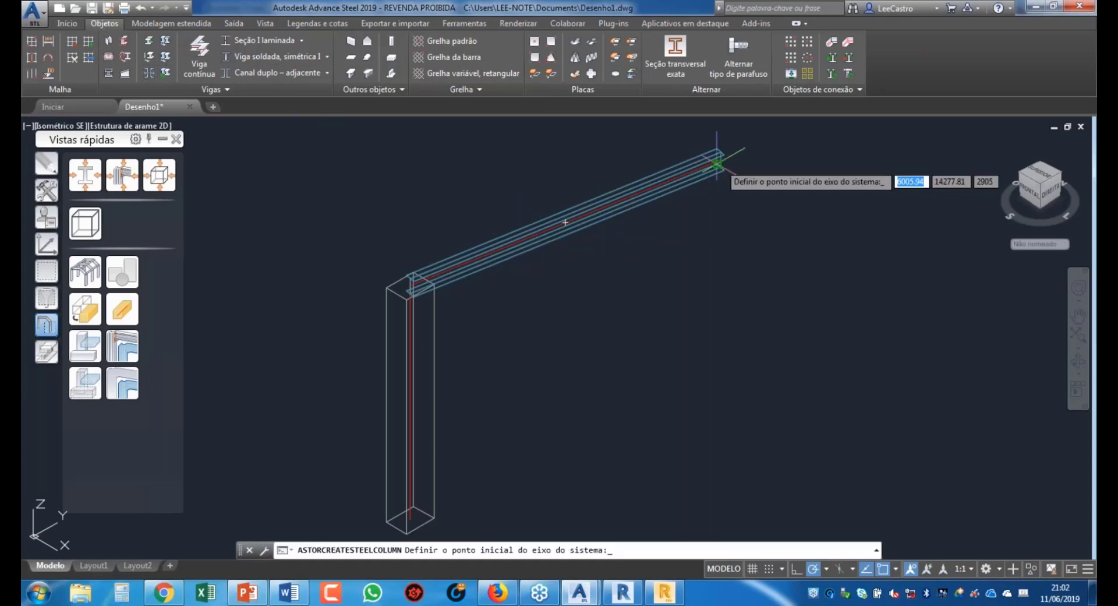
left_click(722, 466)
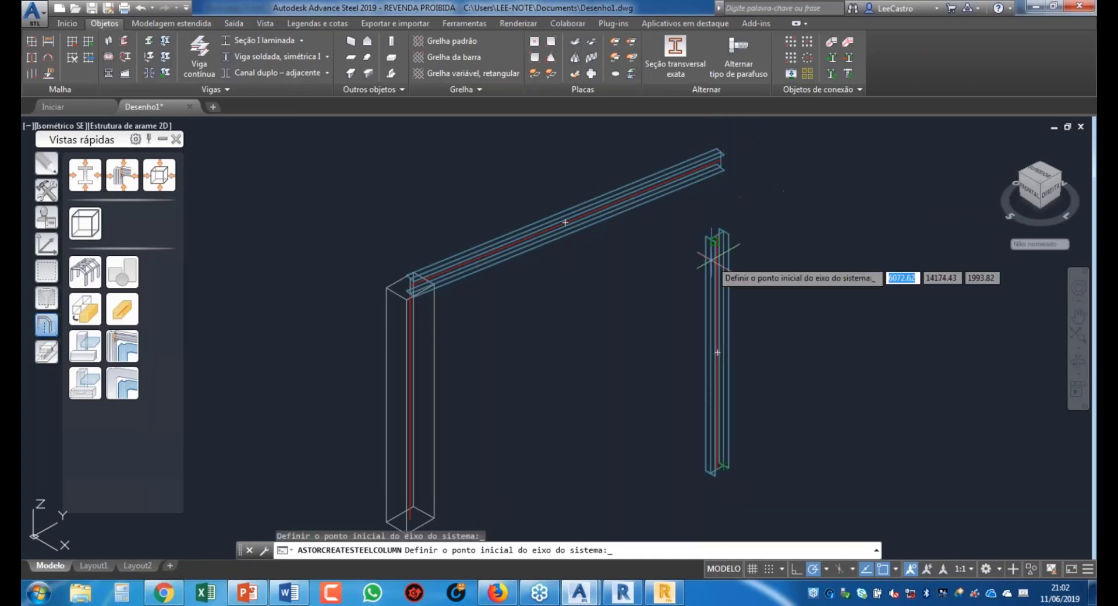
double_click(732, 220)
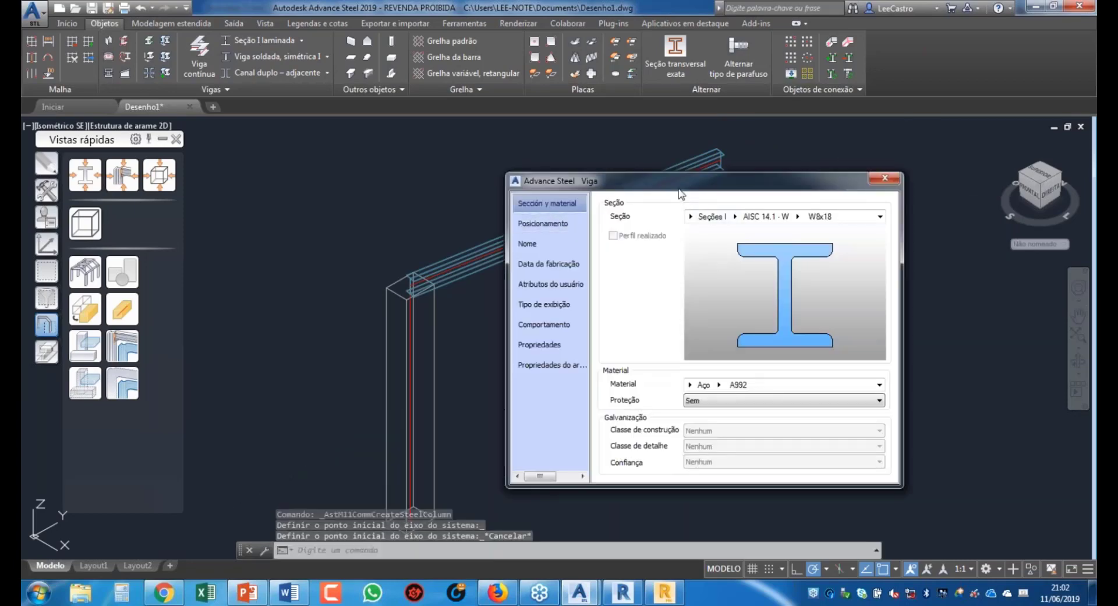
Step: Set the column section to Brasil - CBCA VS, VS 200x19
left_click_drag(645, 172, 402, 134)
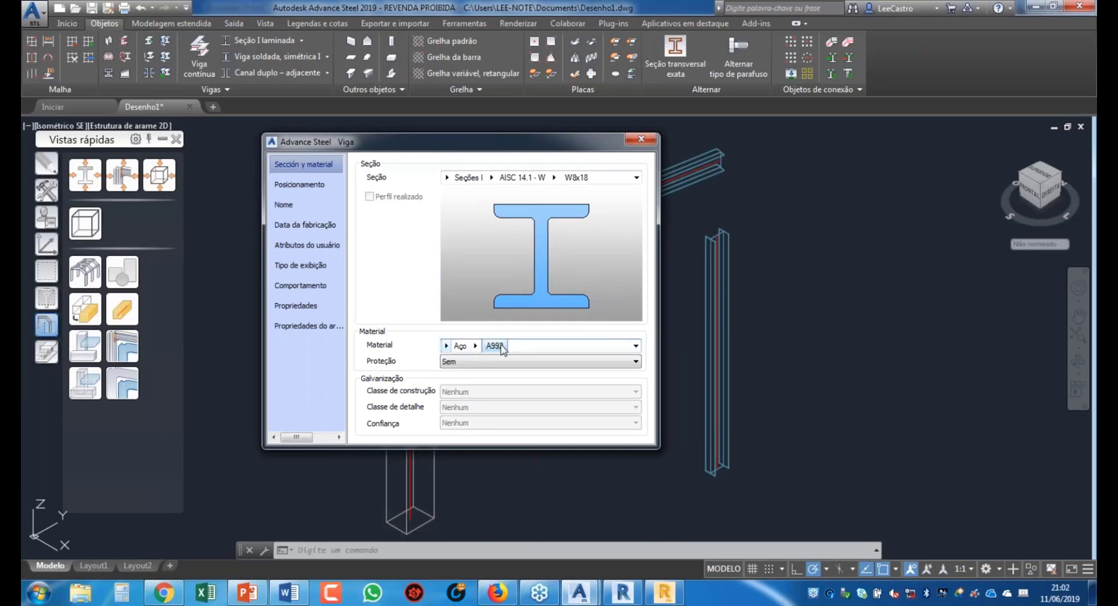
left_click(491, 178)
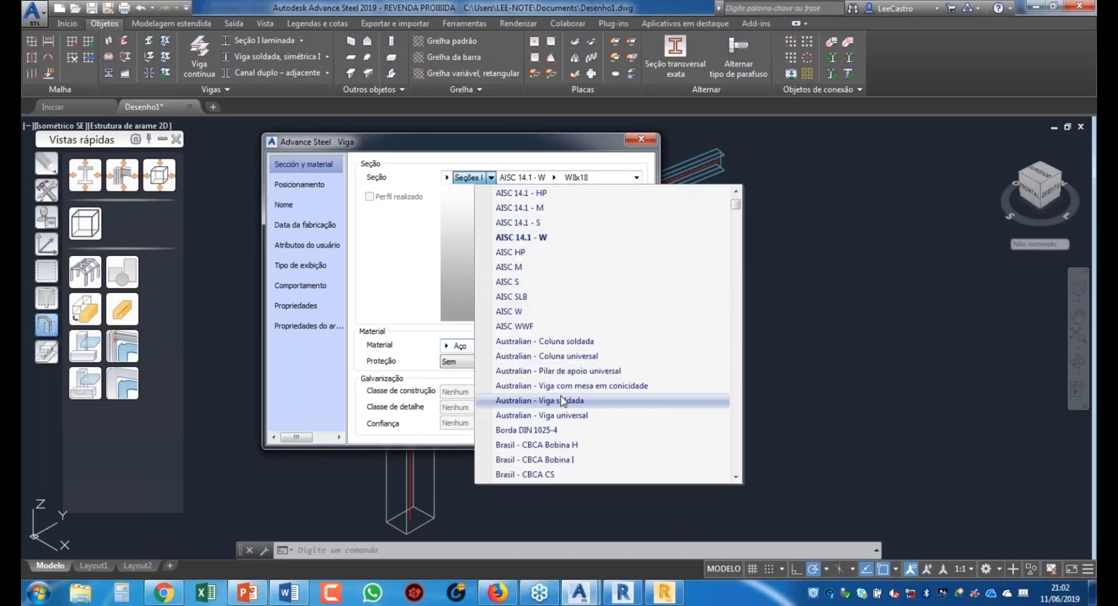
scroll(562, 401, "down", 3)
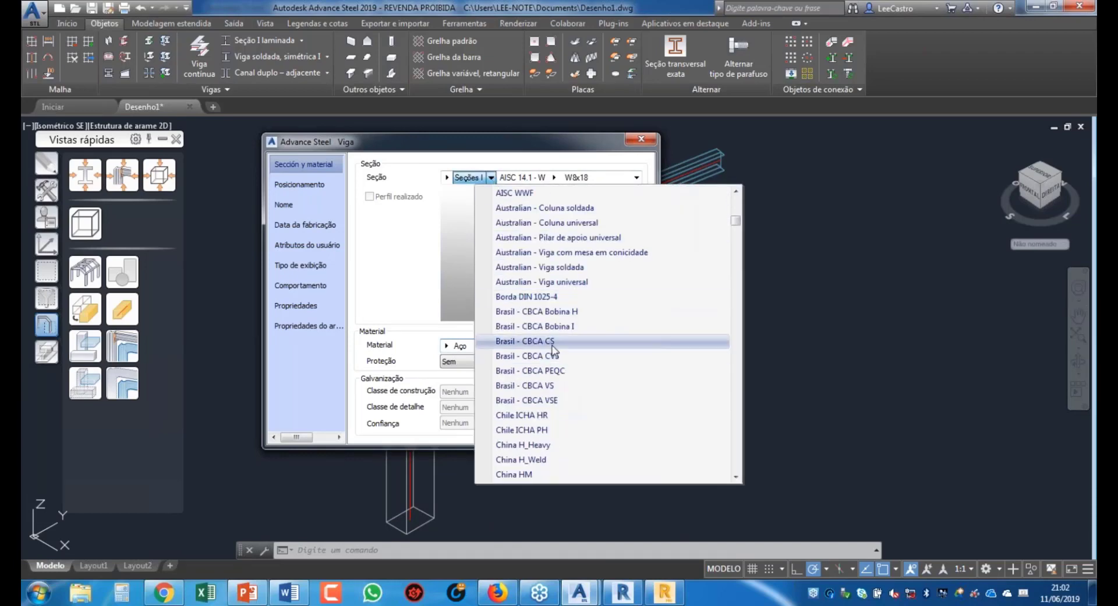
left_click(571, 386)
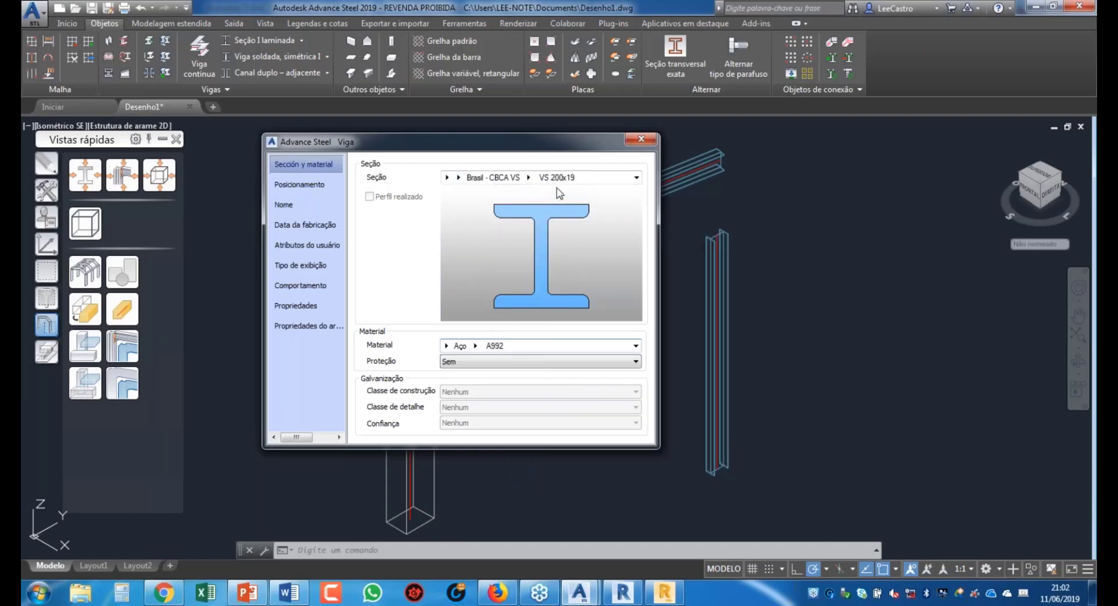
left_click(606, 178)
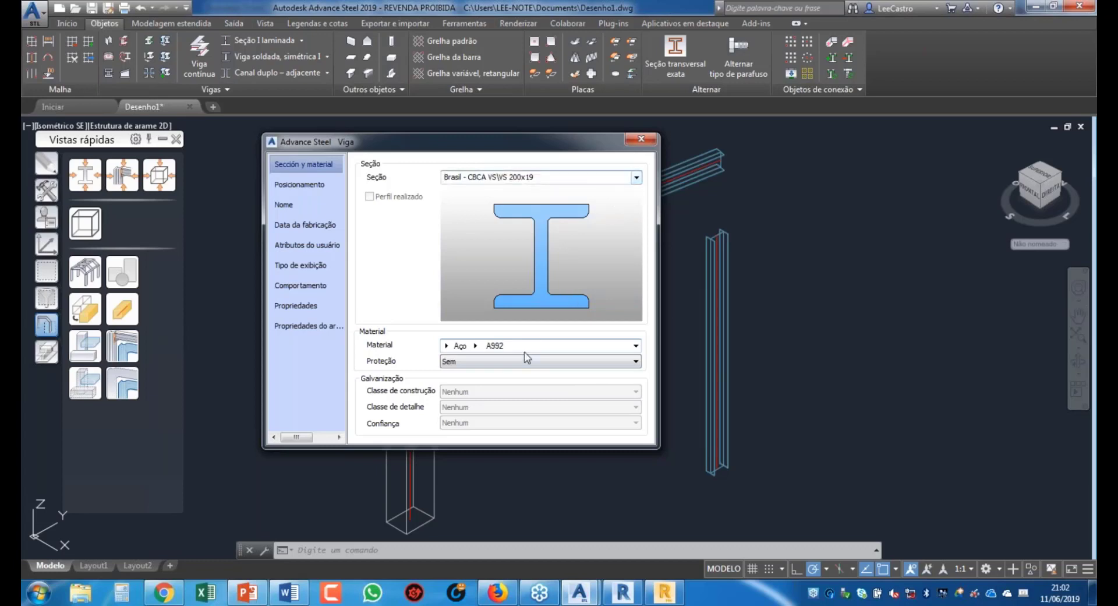
Step: Change the column material to Aço A36
left_click(538, 345)
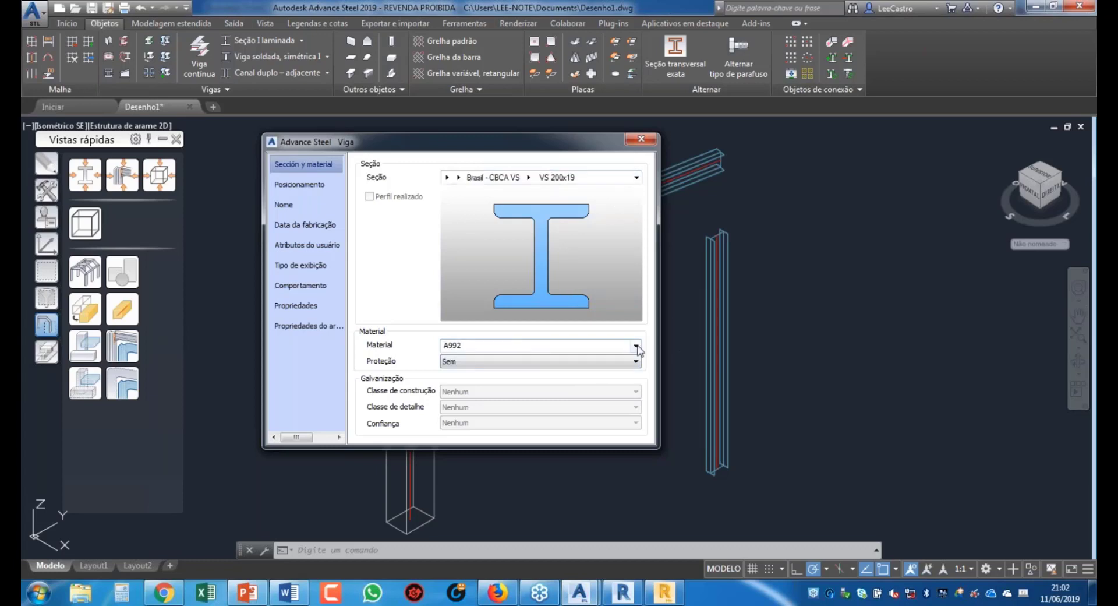
left_click(637, 347)
left_click(530, 356)
left_click(484, 349)
left_click(460, 345)
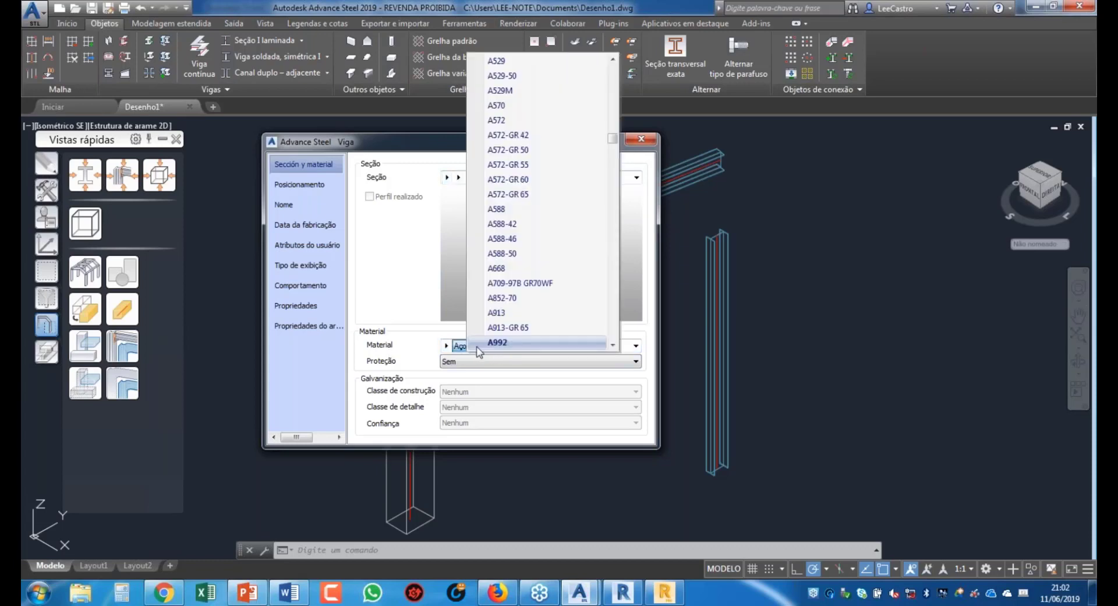
scroll(541, 187, "up", 8)
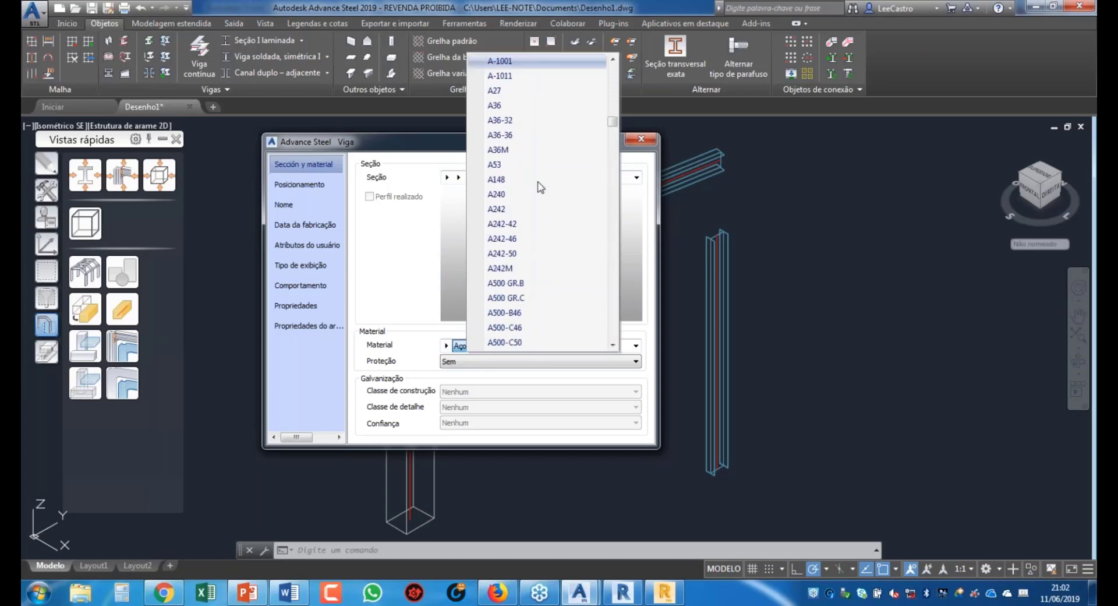
left_click(532, 107)
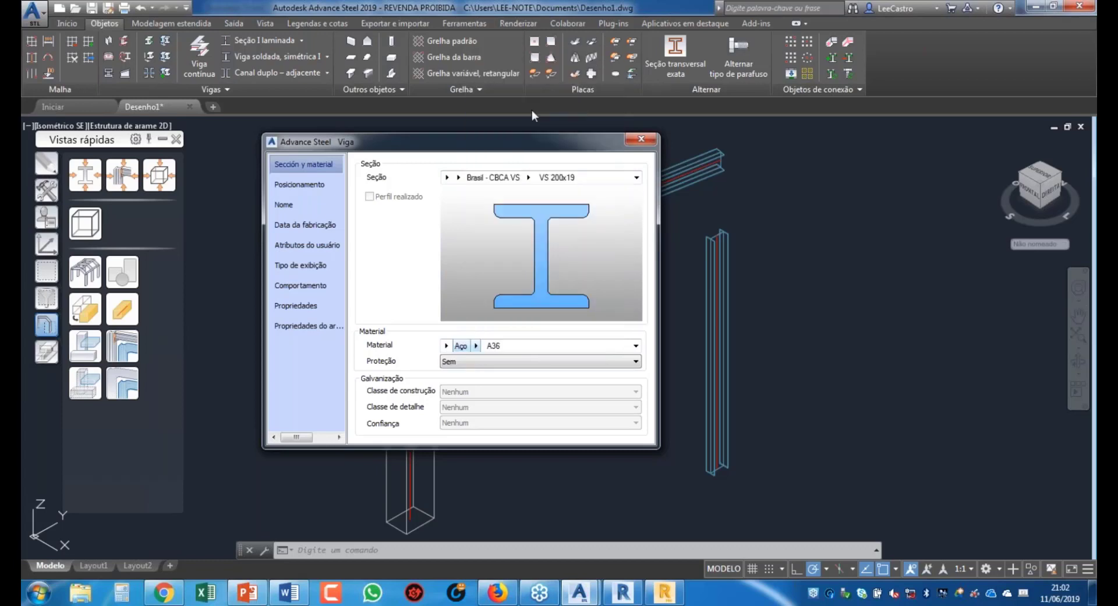
Step: Centre the profile on the column axis in Posicionamento and close the properties
left_click(303, 187)
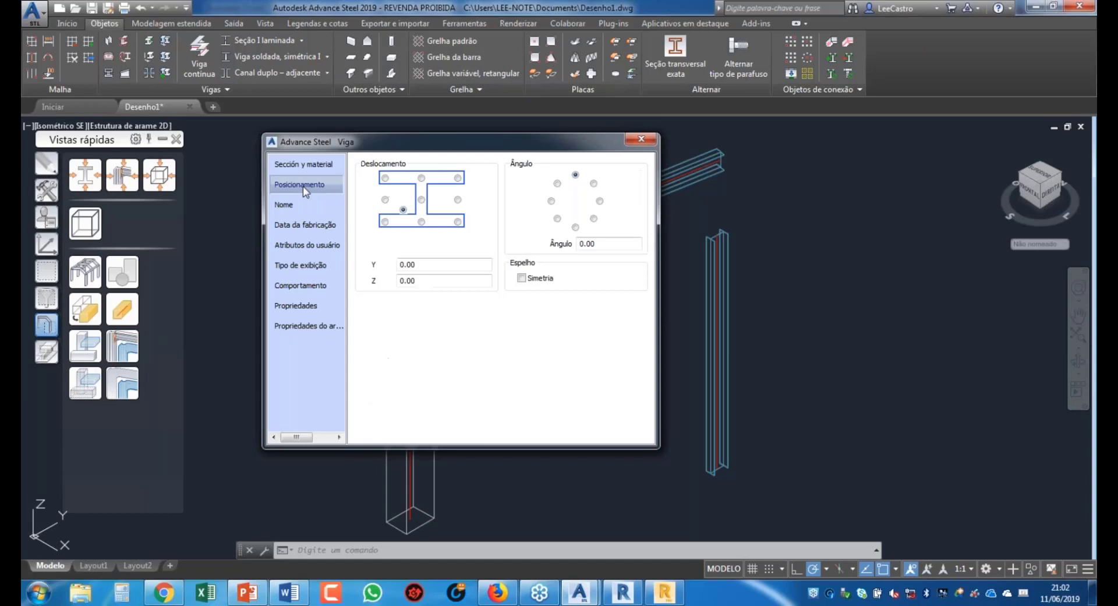
left_click(421, 199)
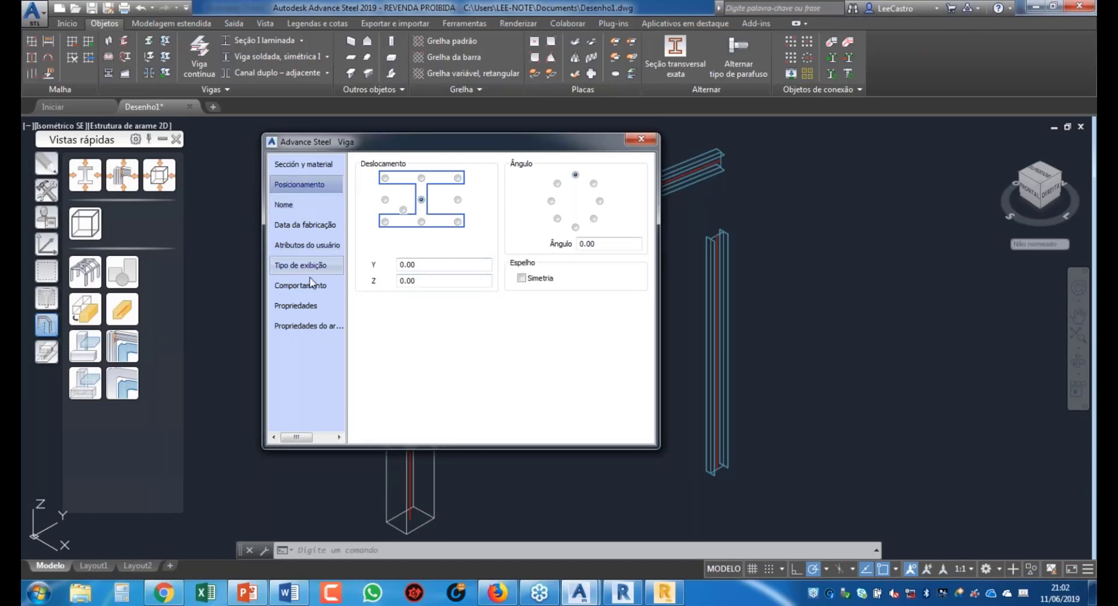
left_click(641, 139)
key("Escape")
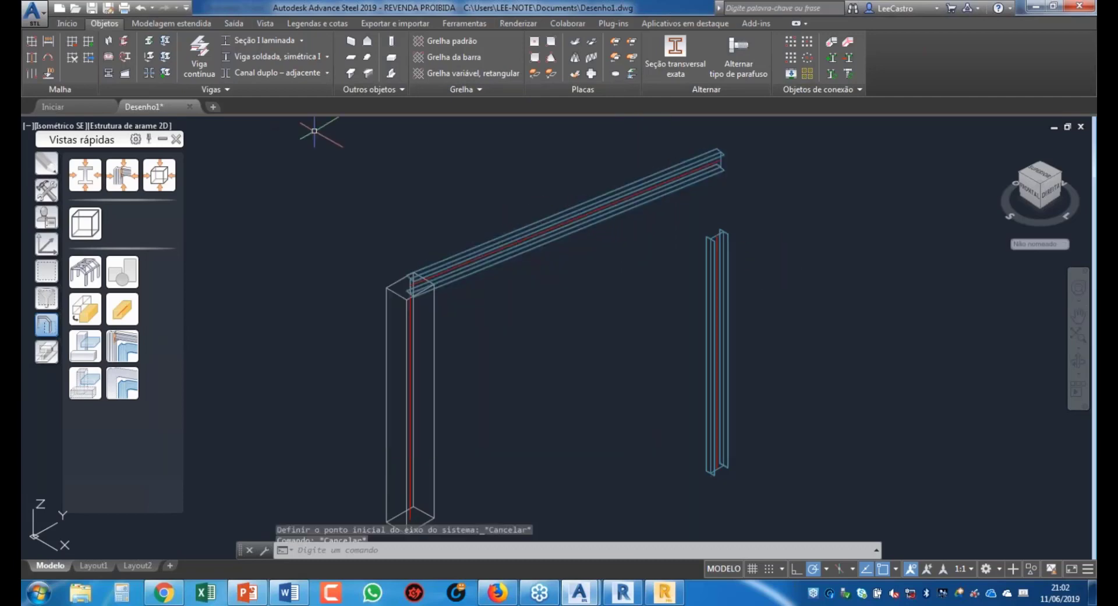
Step: Re-export the model over Desenho1.smlx, saving the model so the export completes, then return to Revit
left_click(410, 20)
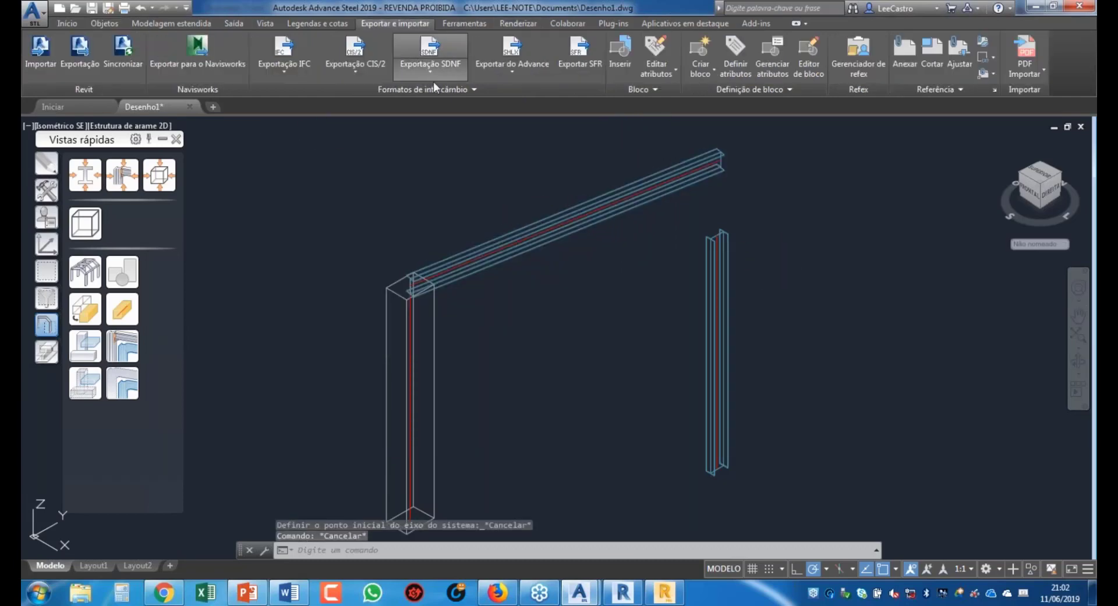
left_click(514, 73)
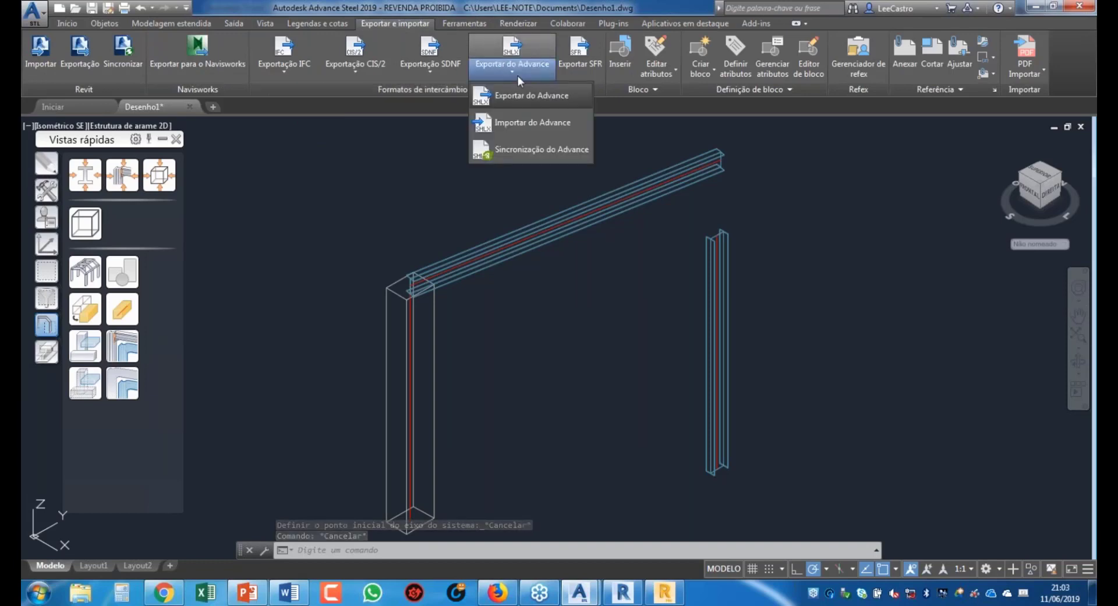
left_click(537, 100)
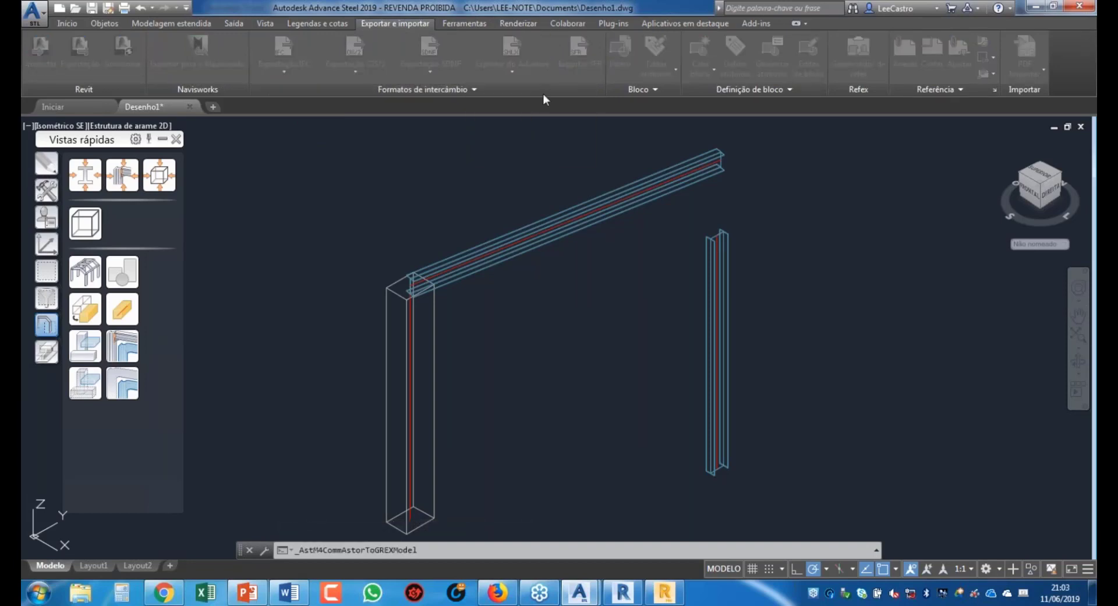
left_click(204, 215)
left_click(451, 303)
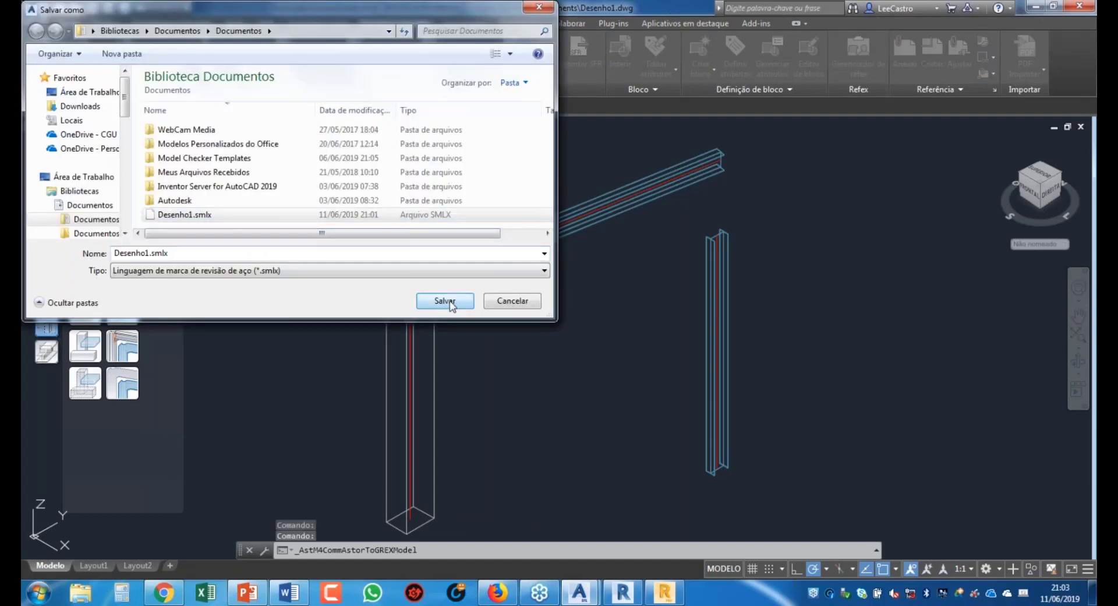
left_click(450, 303)
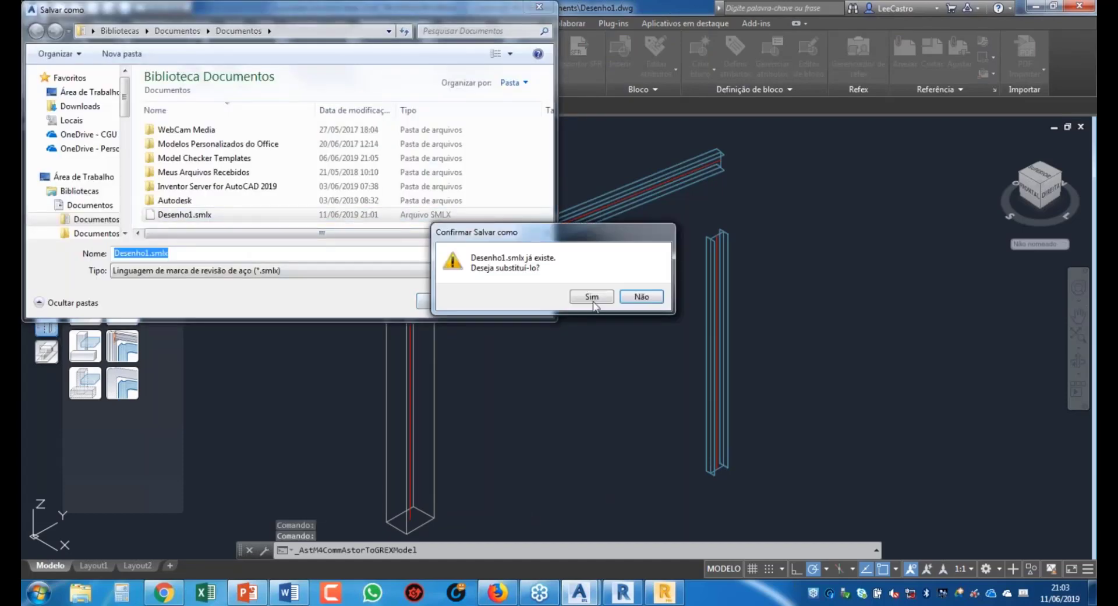
left_click(592, 299)
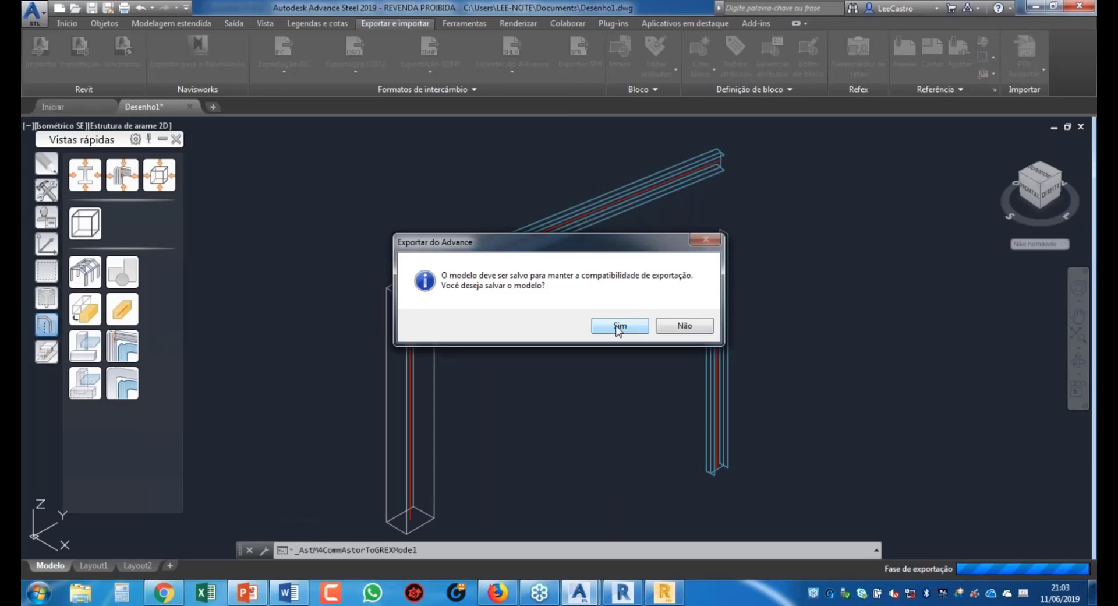
left_click(619, 327)
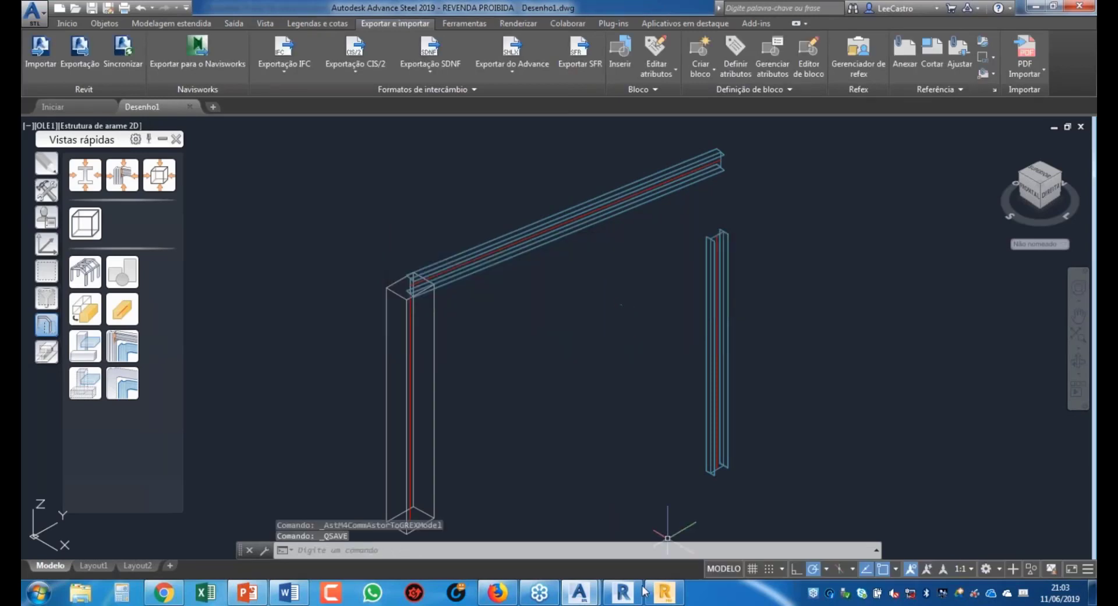
left_click(621, 595)
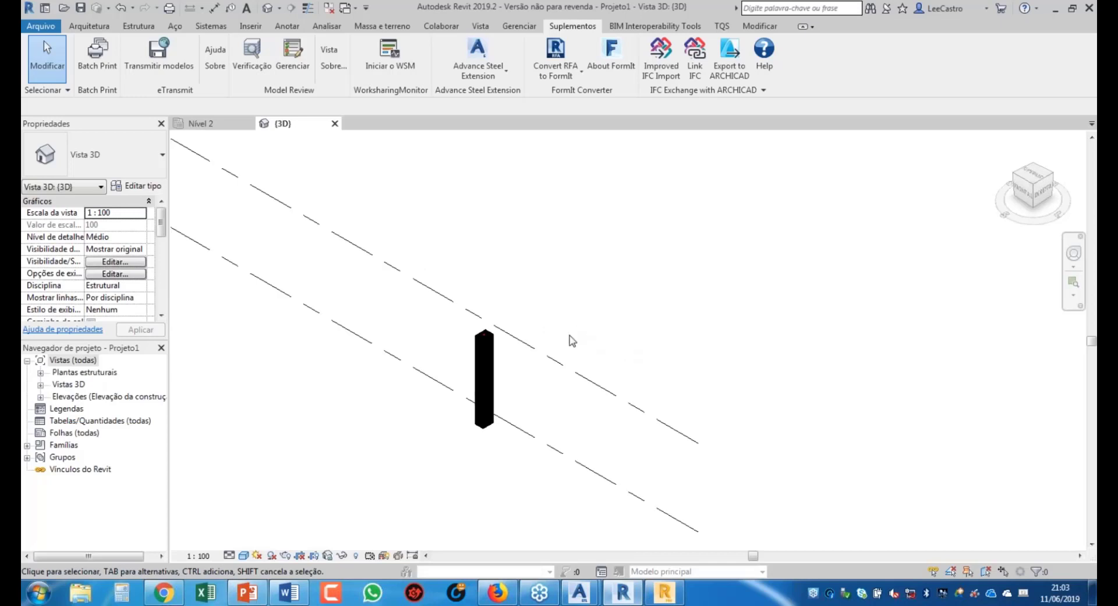
Step: Import Desenho1.smlx with default settings, mapping Beam to VU-Viga universal and Column to CU-Coluna universal
scroll(544, 344, "up", 2)
scroll(539, 342, "up", 1)
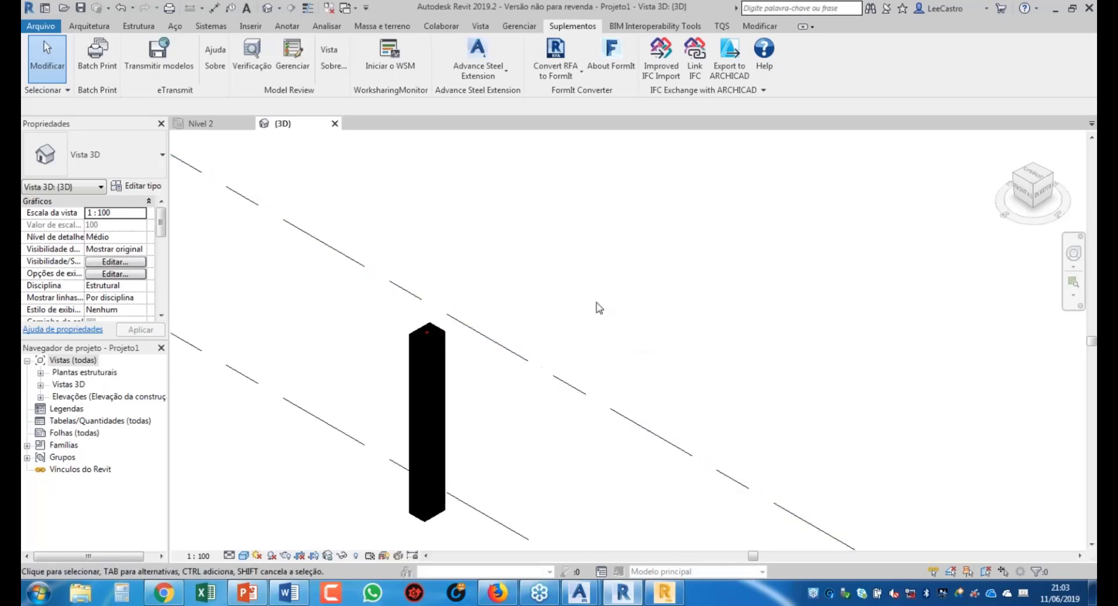
left_click(502, 71)
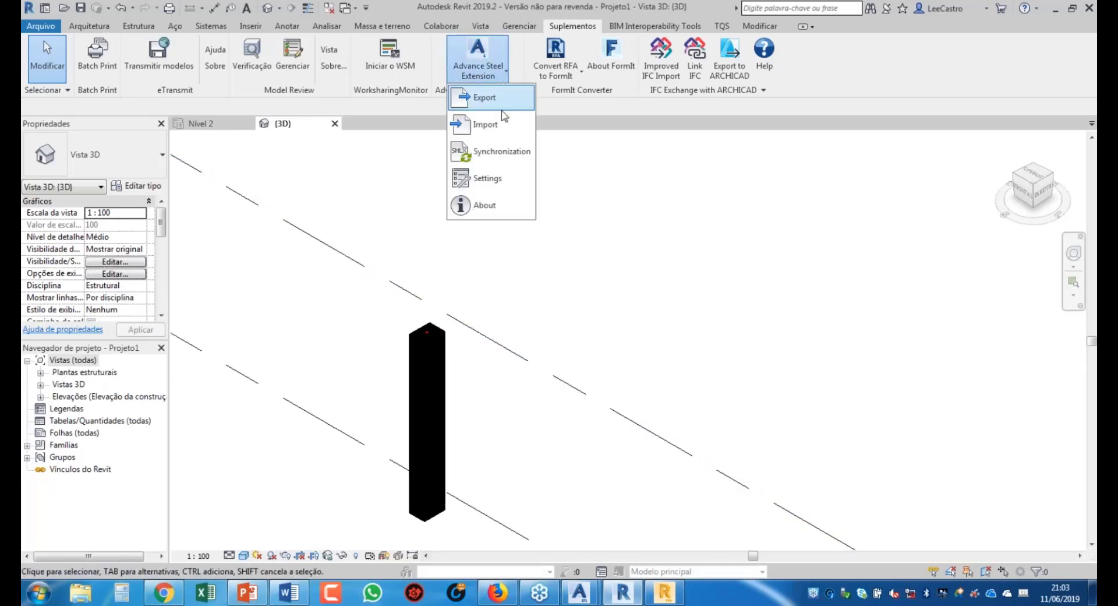
left_click(496, 126)
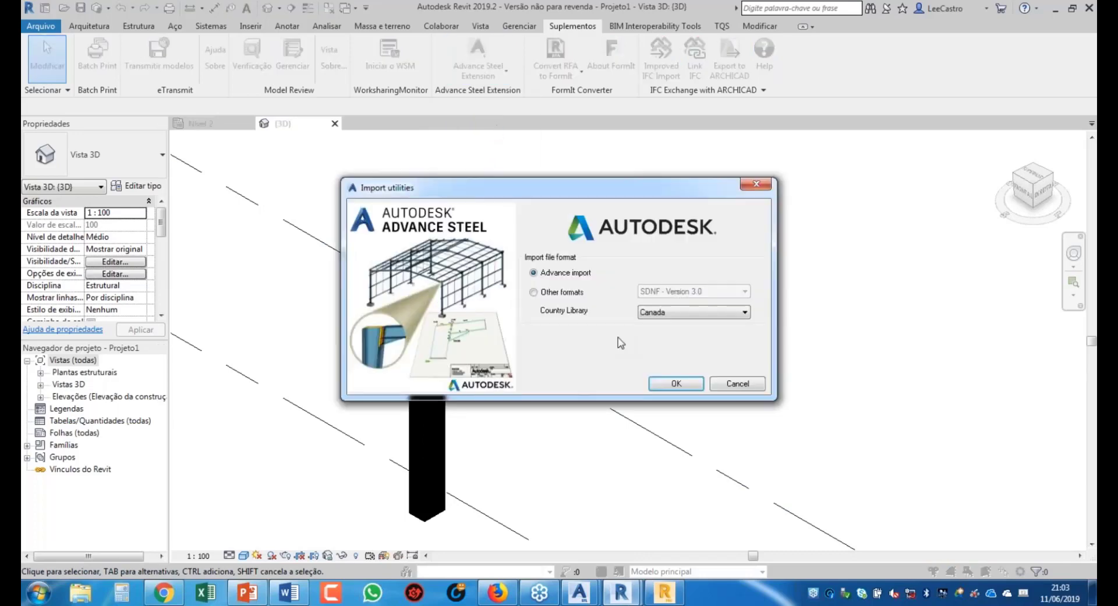
left_click(688, 387)
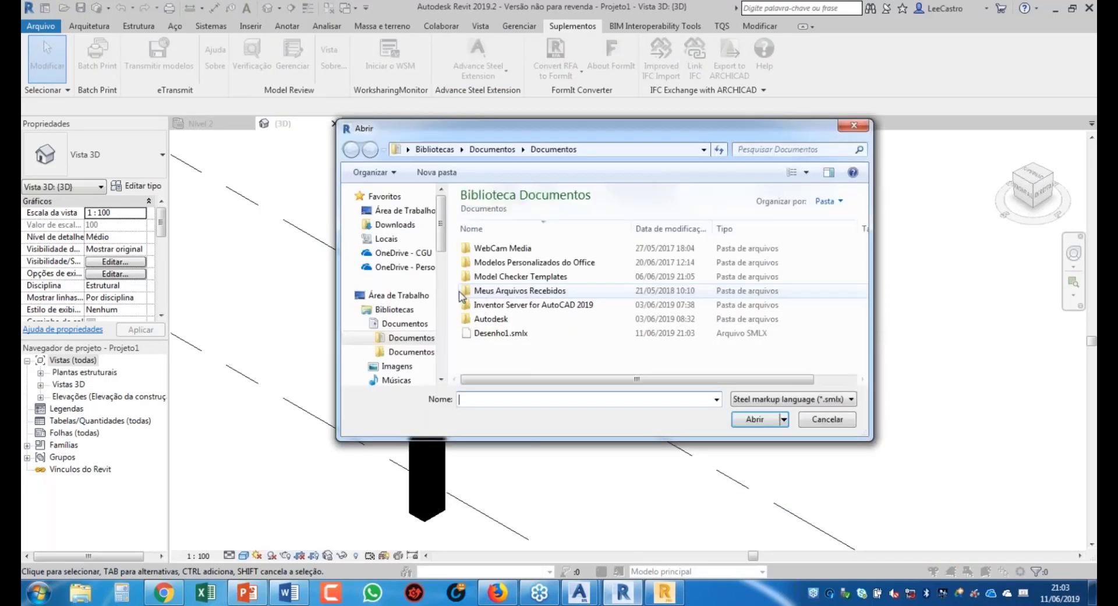
left_click(755, 419)
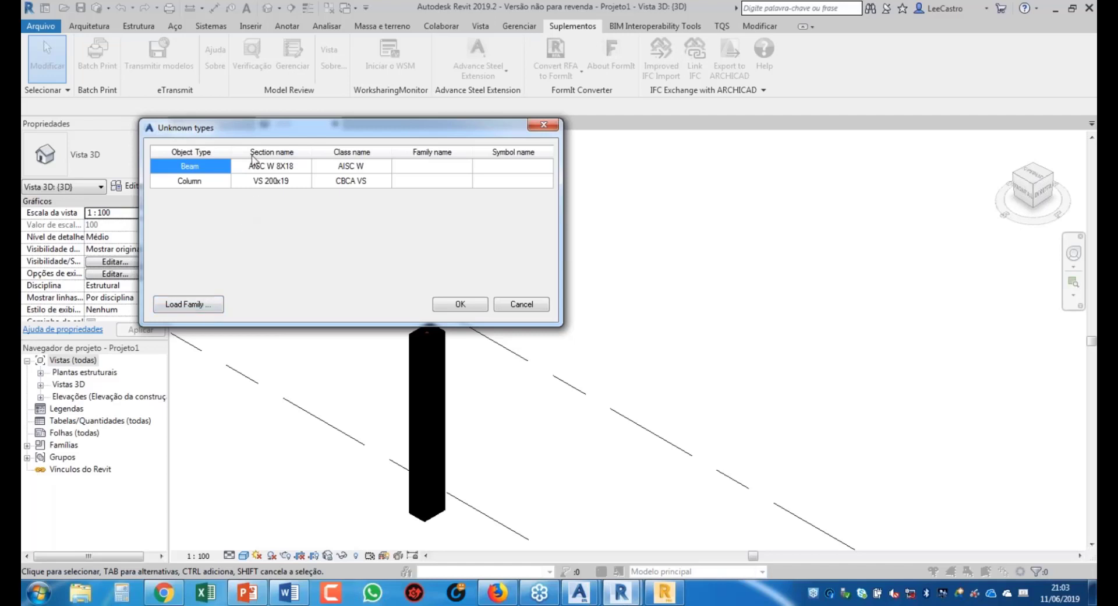
left_click(441, 170)
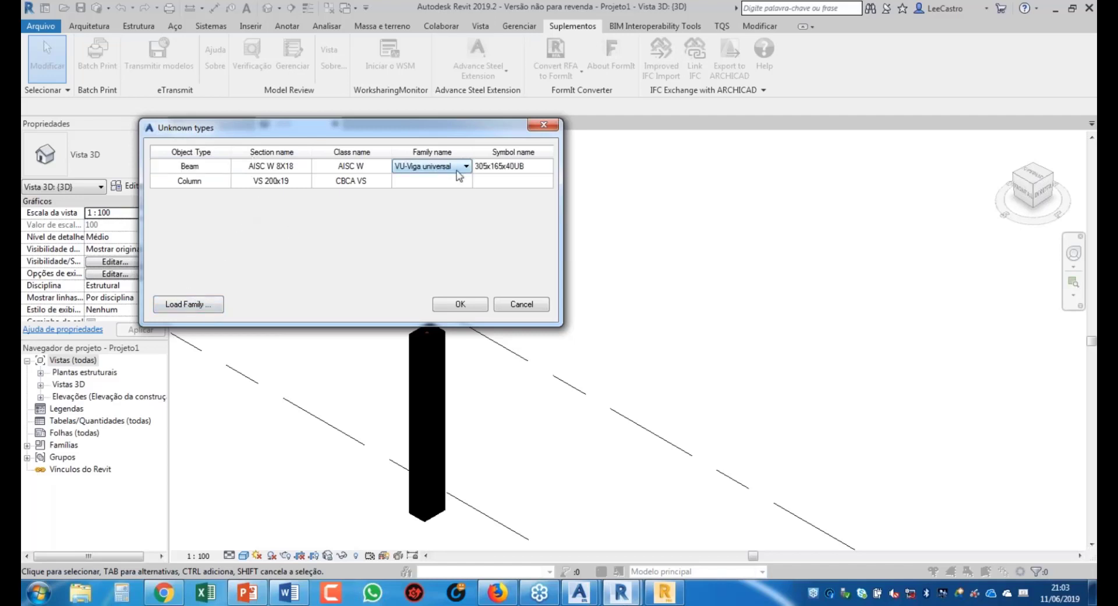
left_click(456, 180)
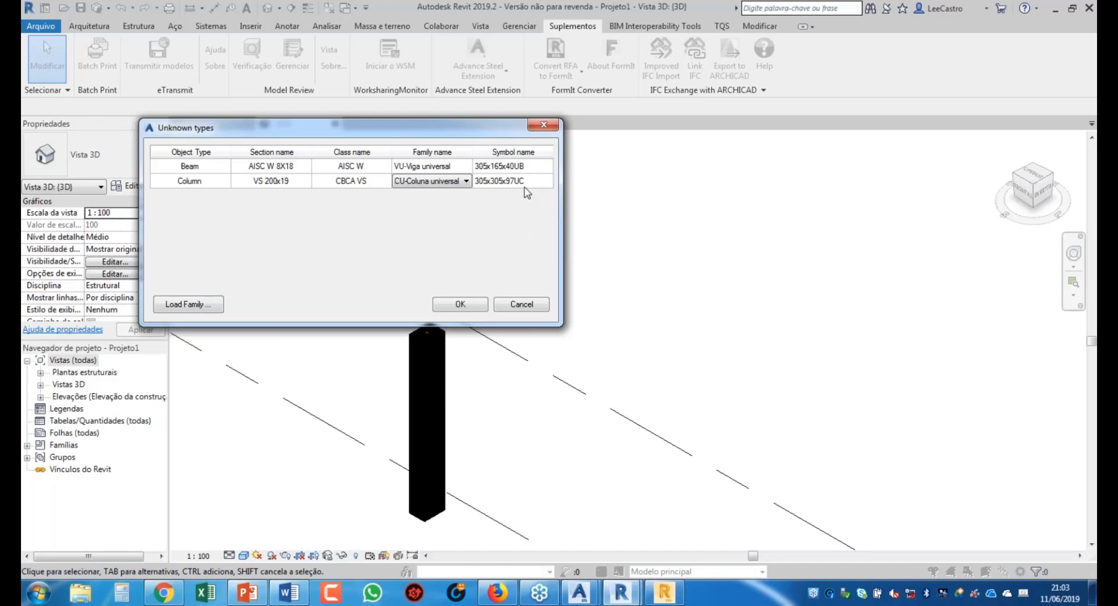
left_click(470, 305)
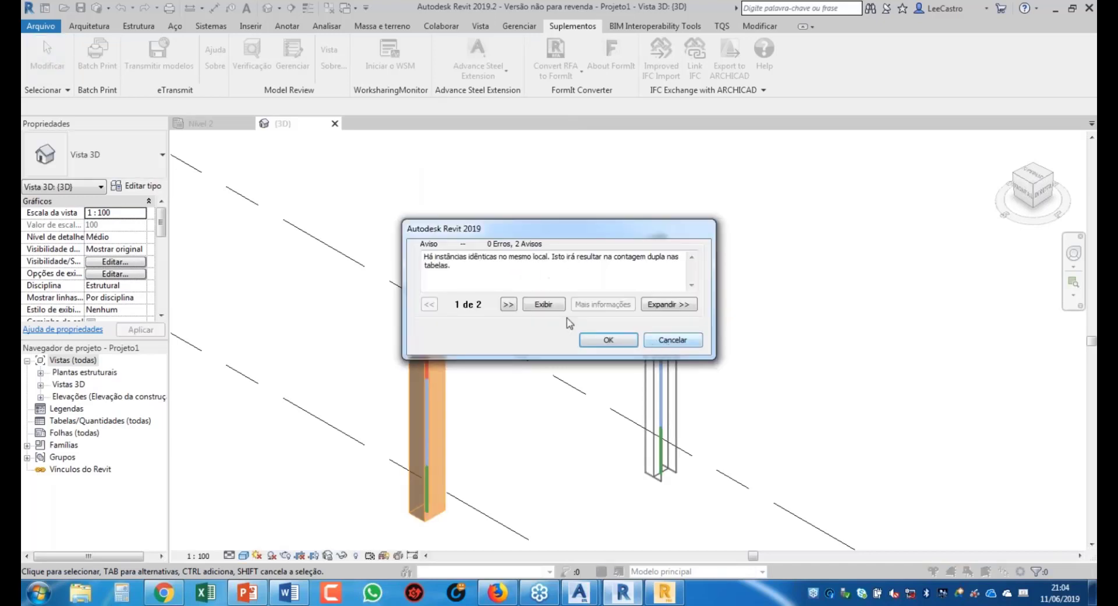
Step: Dismiss the duplicate instances warning and clear the selection in the 3D view
left_click(608, 340)
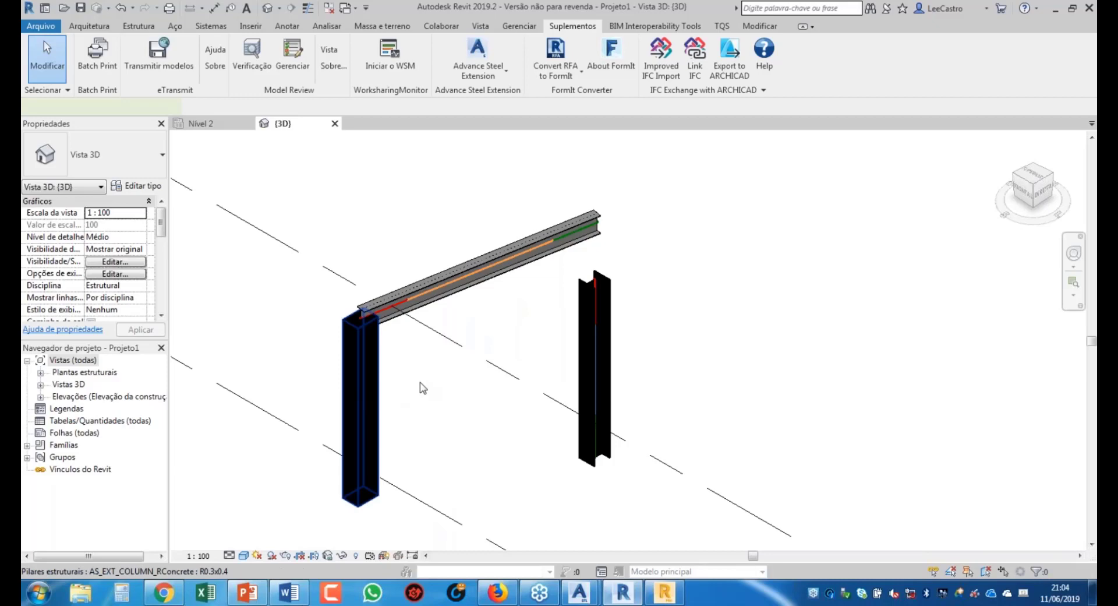
scroll(420, 382, "down", 3)
scroll(490, 390, "up", 2)
left_click(491, 390)
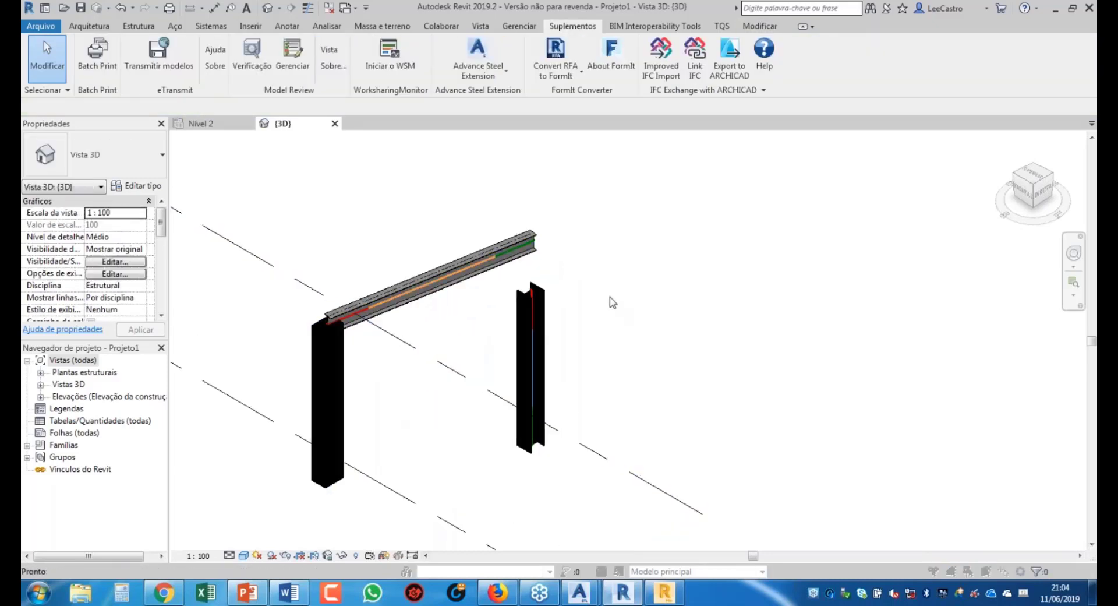
Step: Hide all model categories via VV so only analytical lines remain, then go to Robot
key("v")
key("v")
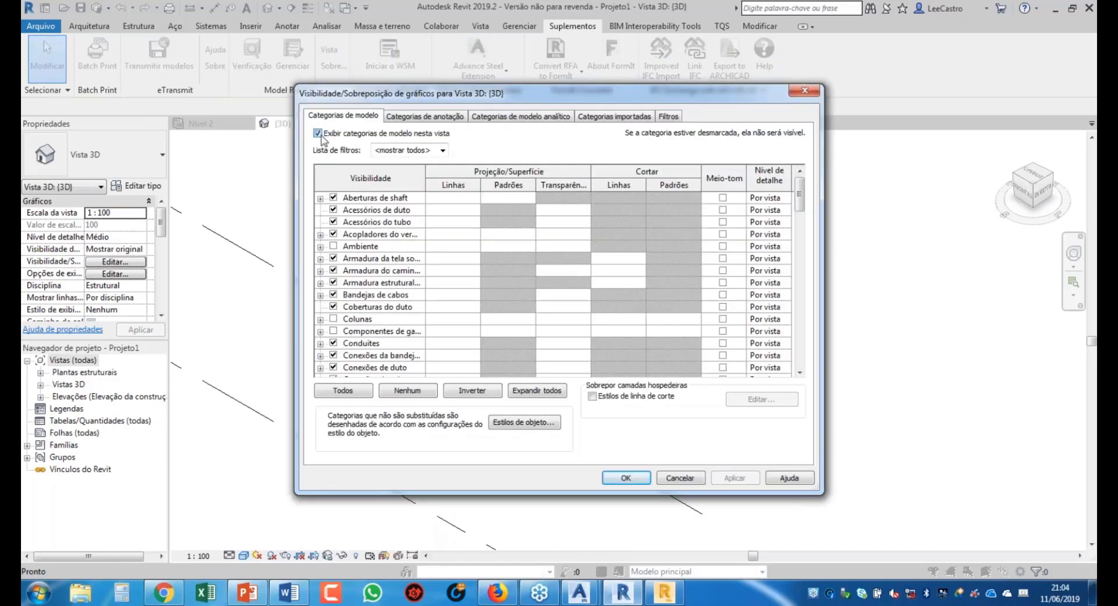
left_click(318, 134)
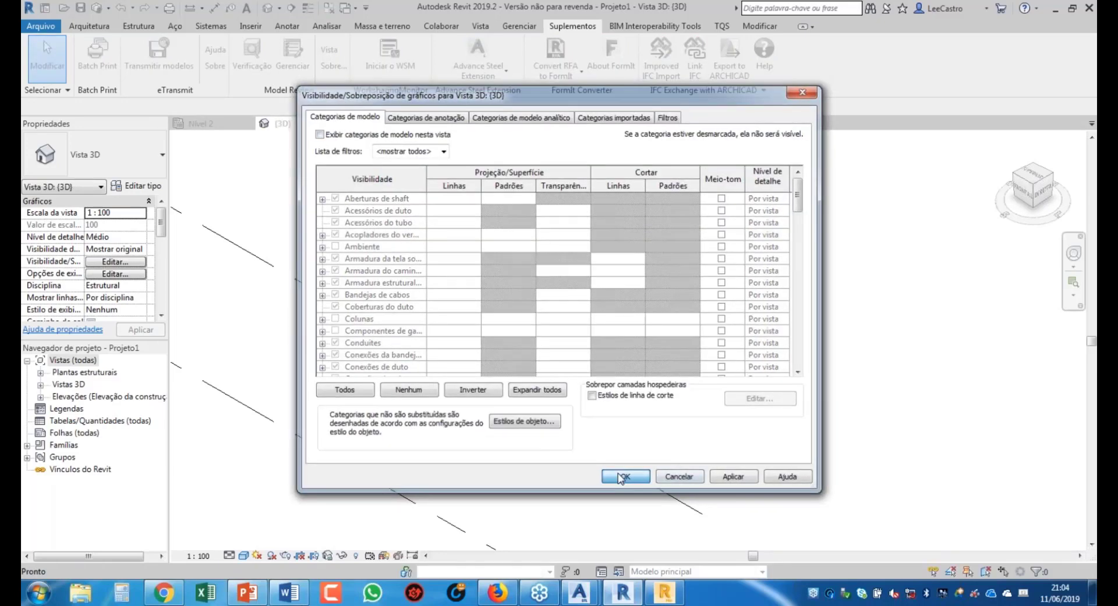
left_click(622, 477)
scroll(415, 432, "up", 2)
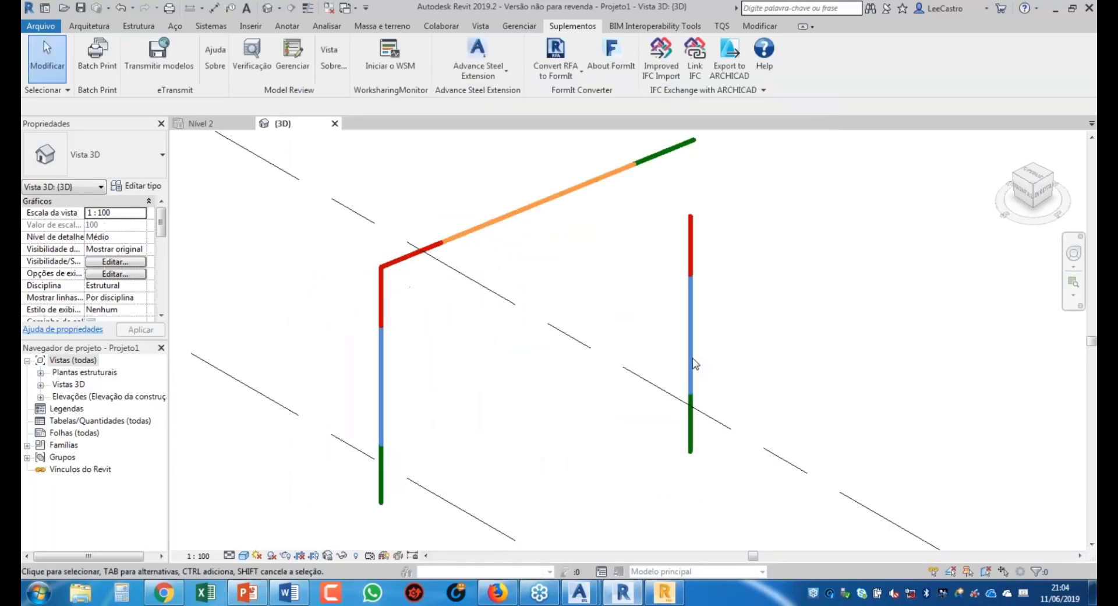
scroll(692, 370, "down", 2)
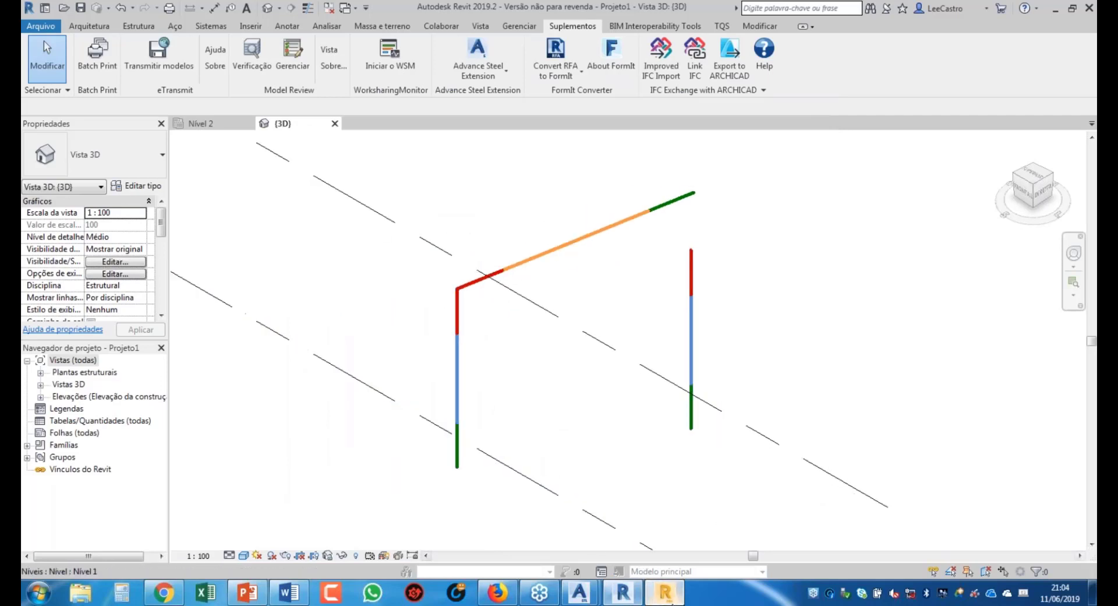
left_click(669, 600)
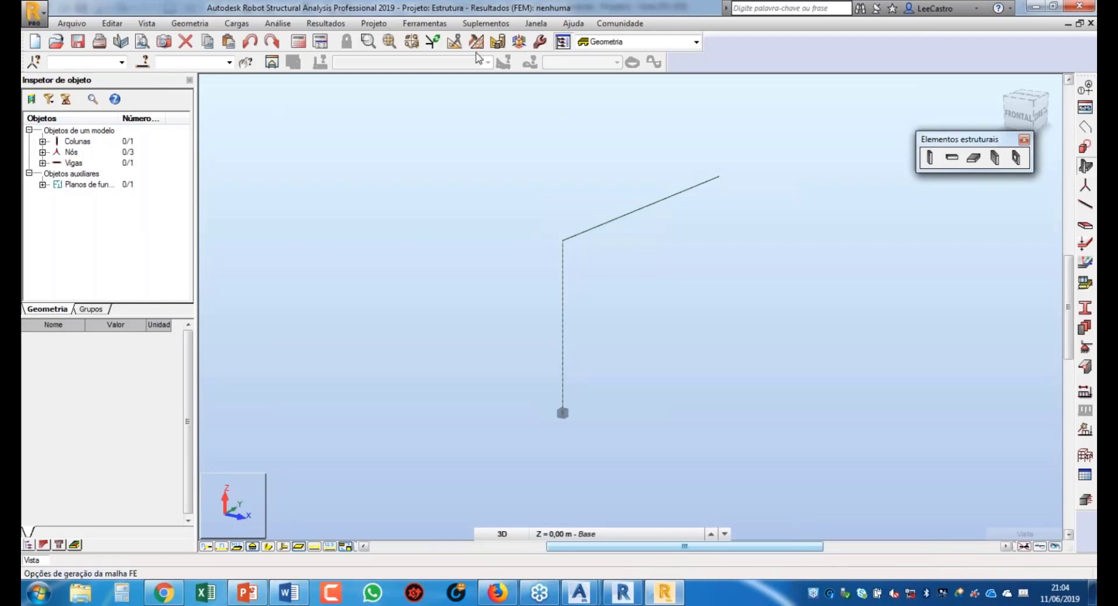
Step: Start an Advance Steel import from Integração and select Desenho1.smlx
left_click(481, 26)
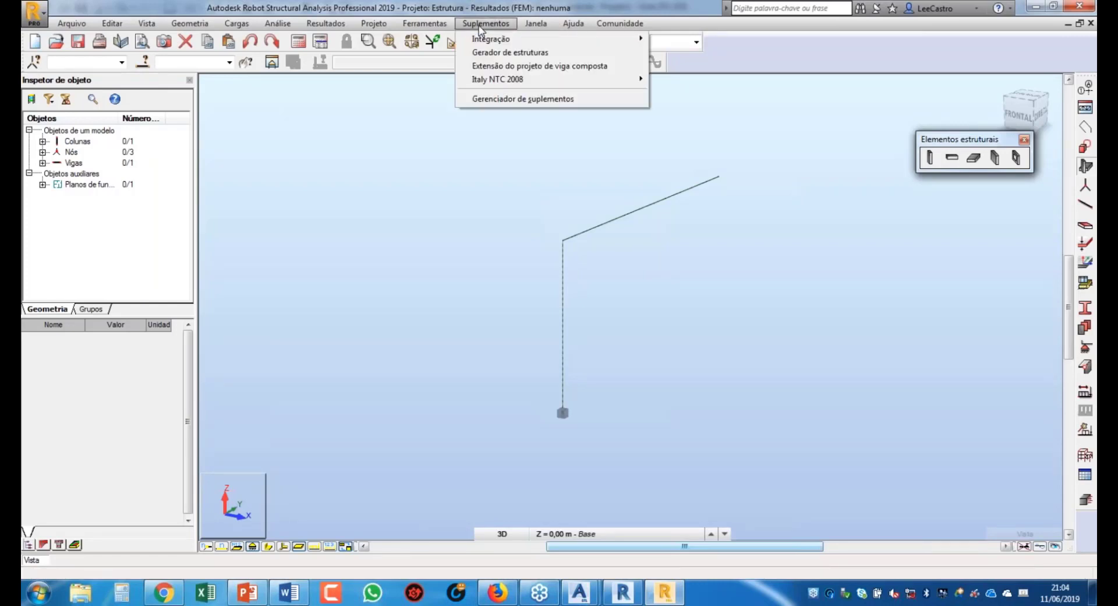
mouse_move(497, 40)
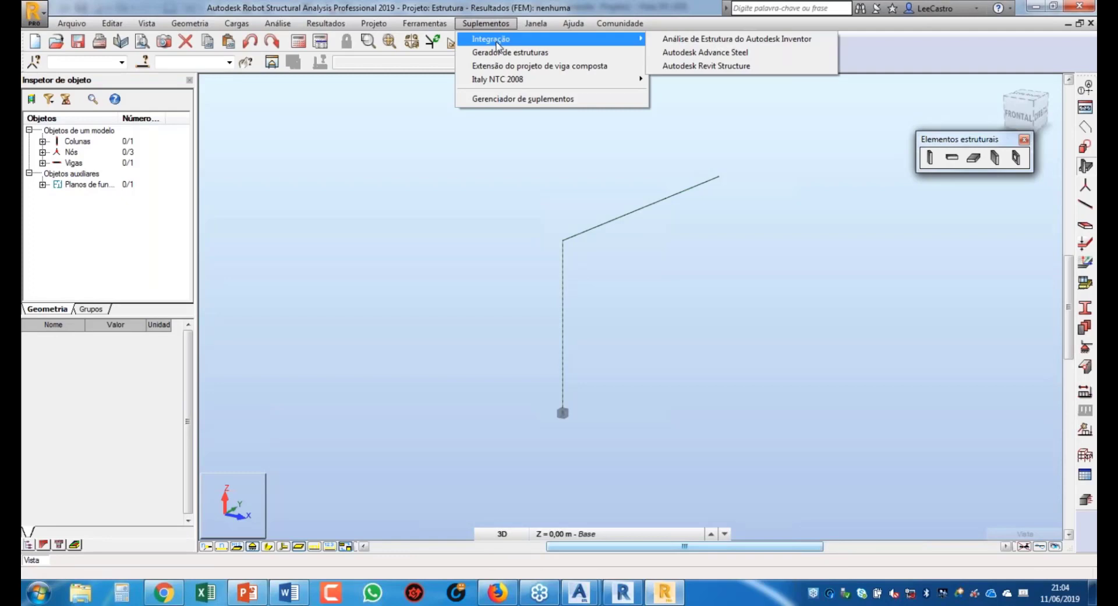
left_click(709, 52)
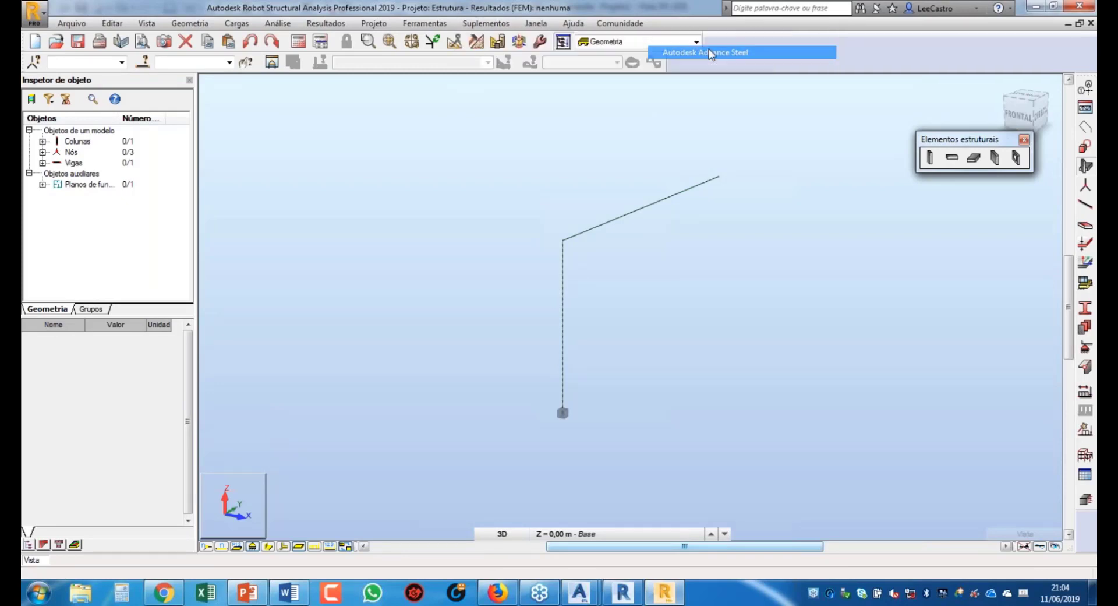
left_click(178, 192)
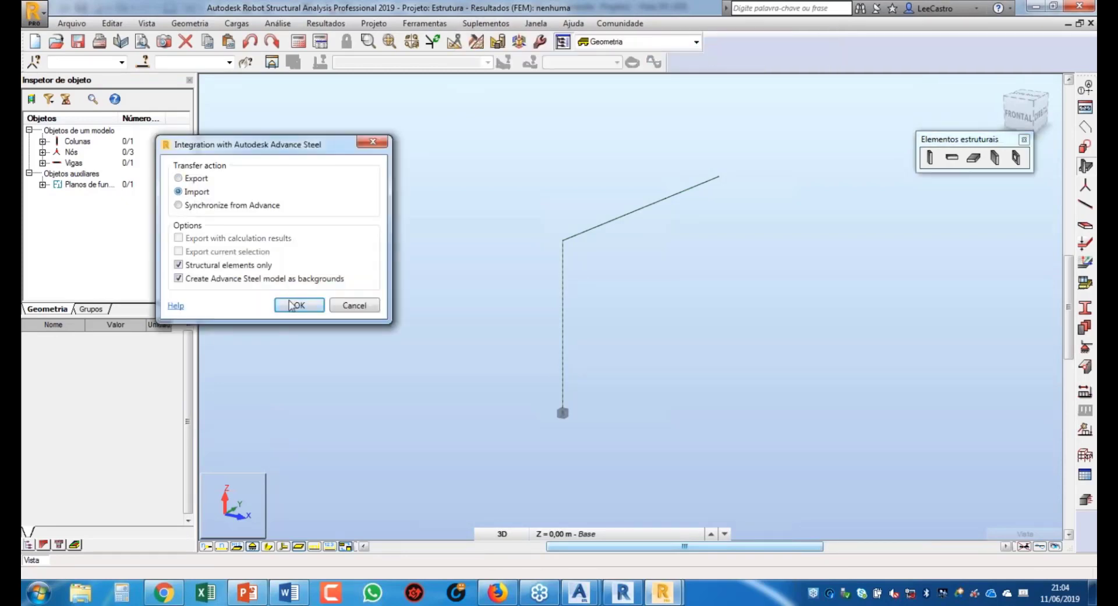
left_click(295, 306)
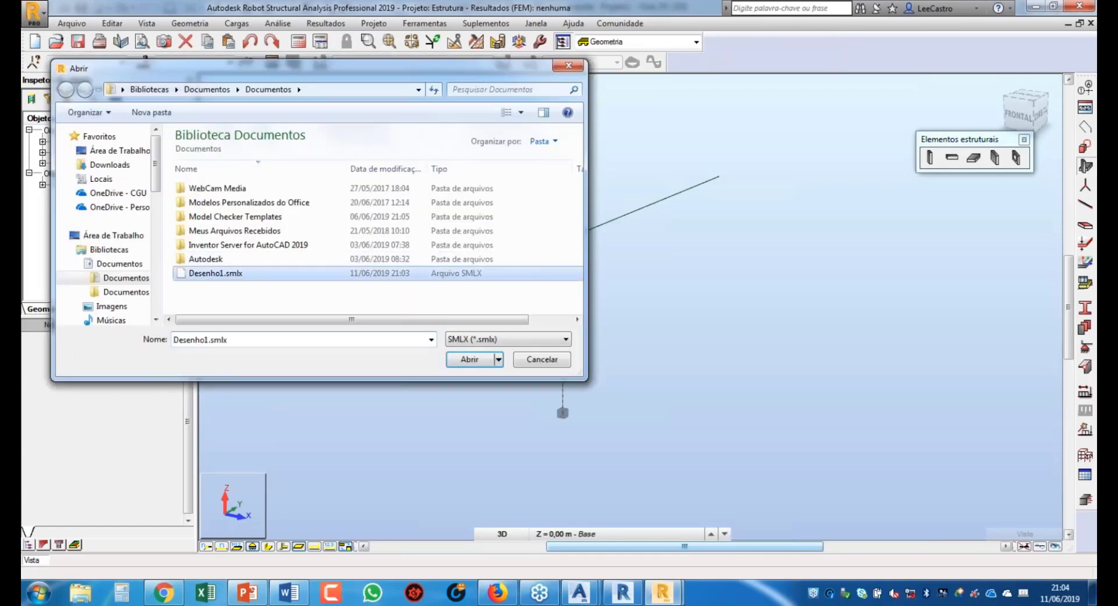
left_click(469, 359)
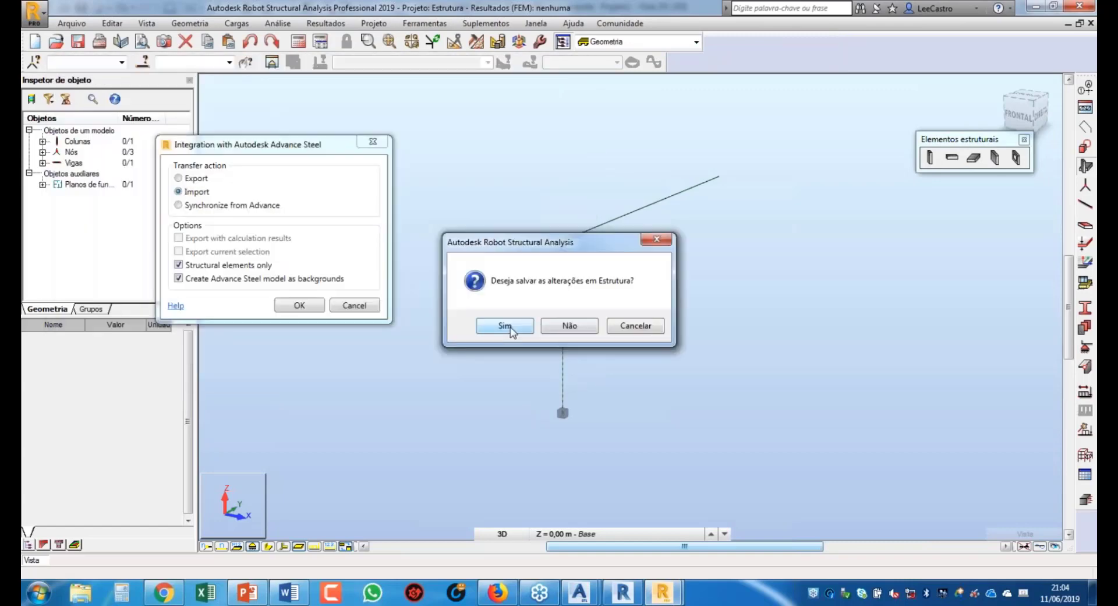
Step: Save the current project as Estrutura.rtd, overwriting the existing file
left_click(525, 326)
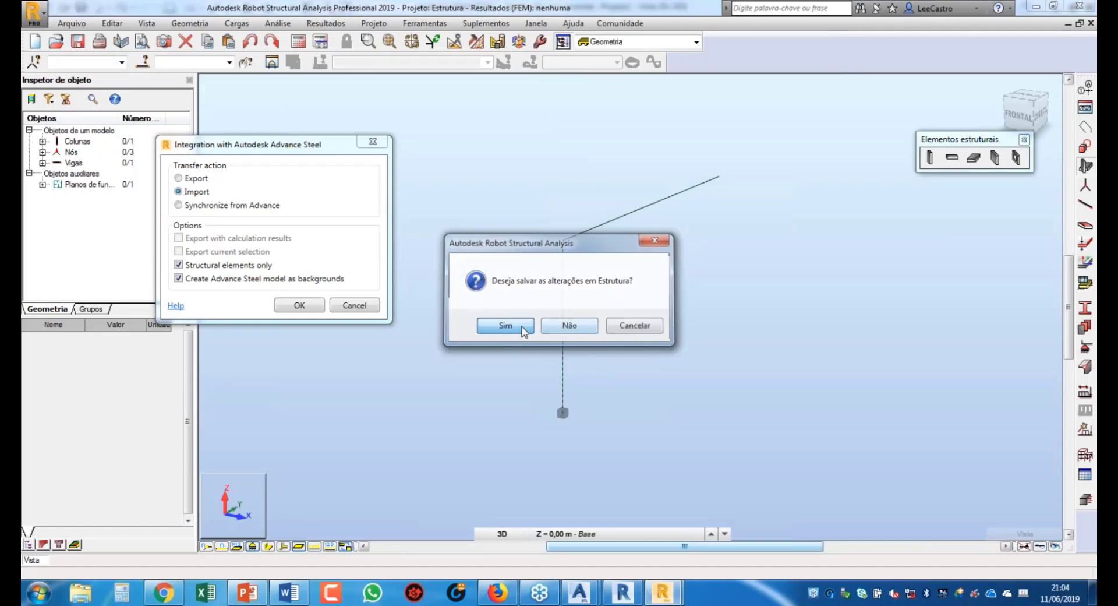
left_click(751, 398)
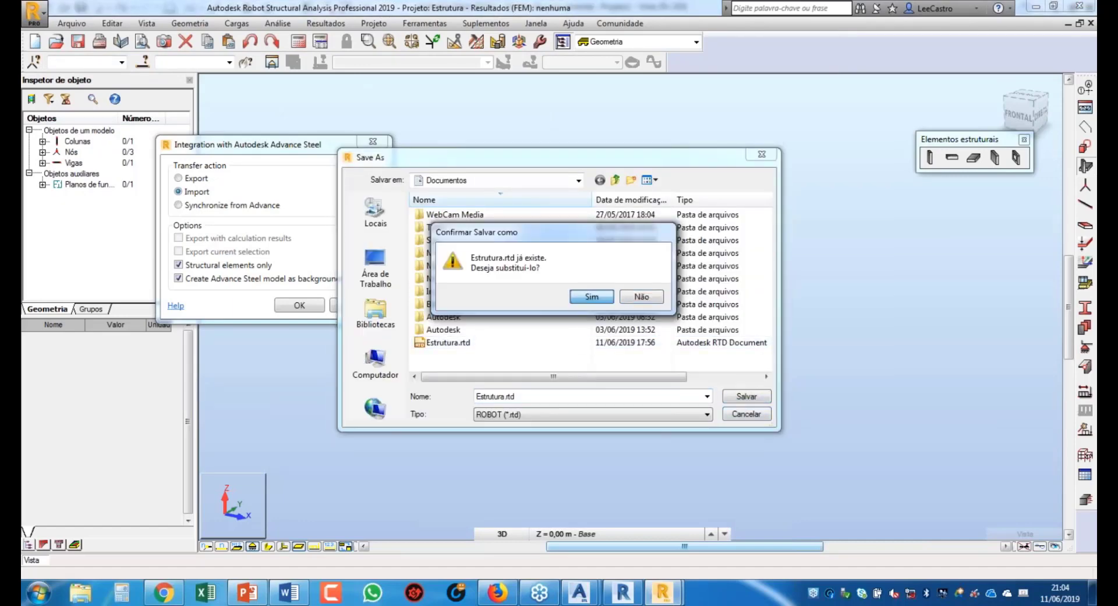
left_click(581, 296)
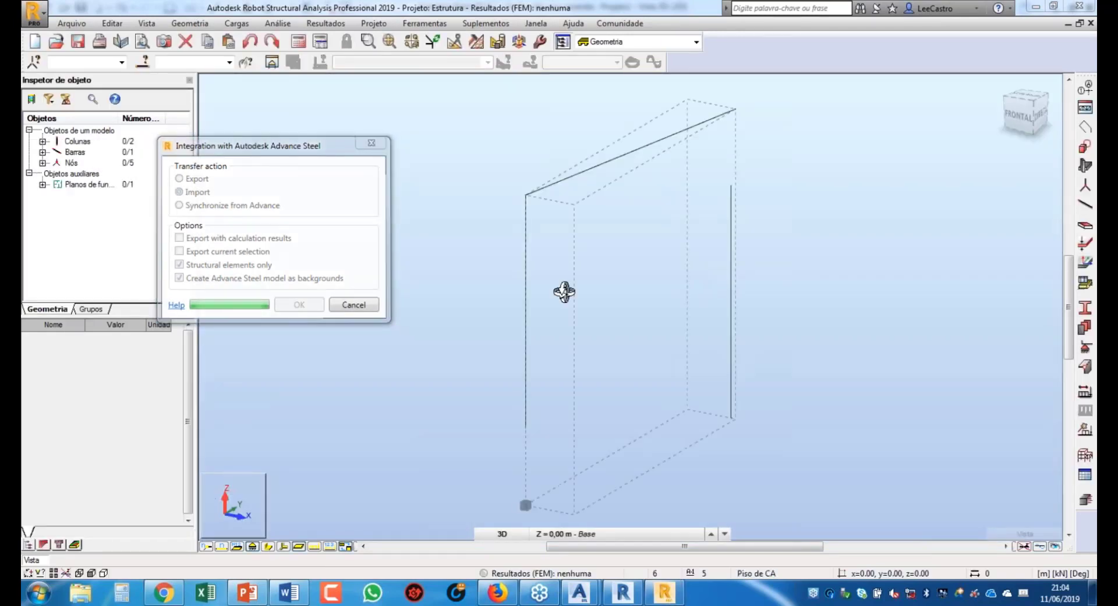
Step: Orbit and zoom the imported frame to inspect its two columns and beam
left_click_drag(811, 324, 810, 249)
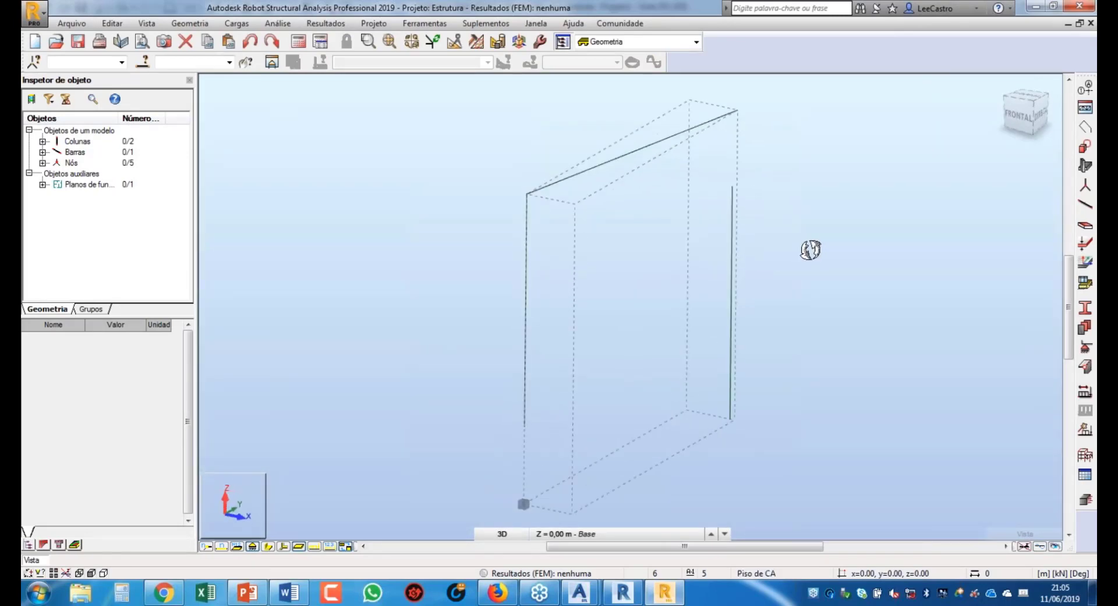
middle_click_drag(810, 250, 805, 247, "shift")
scroll(635, 336, "down", 1)
scroll(635, 336, "up", 1)
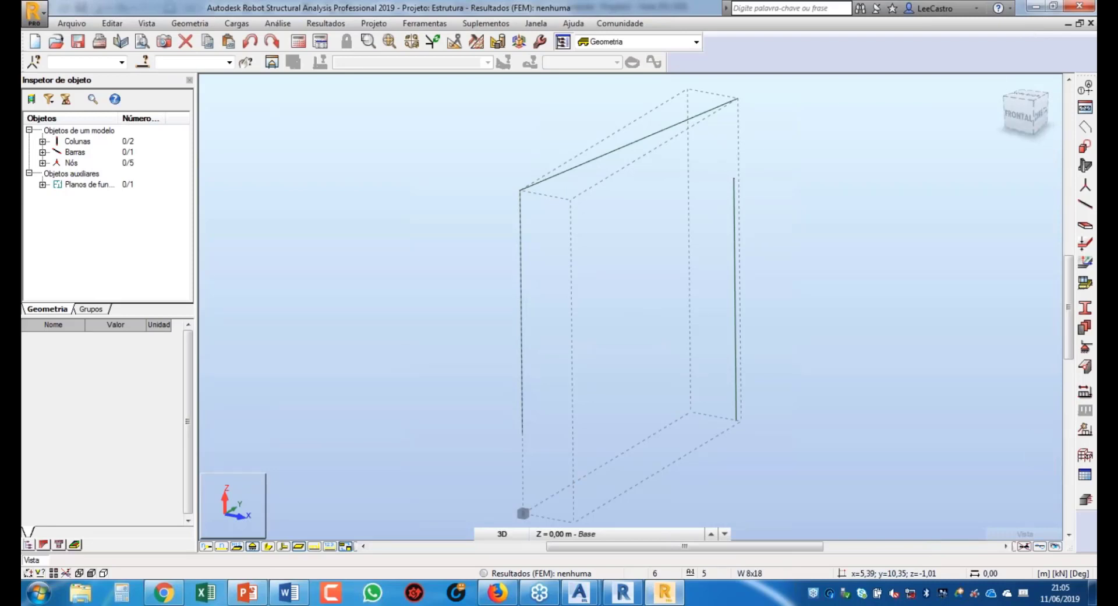
mouse_move(1024, 532)
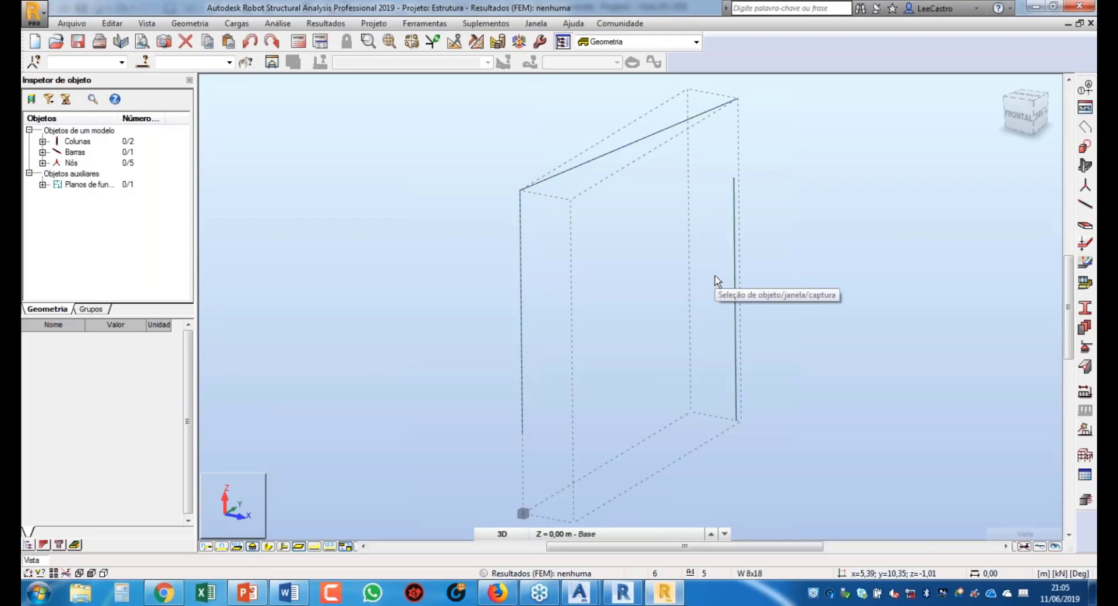
Step: Minimise the Robot and Revit windows
left_click(1035, 7)
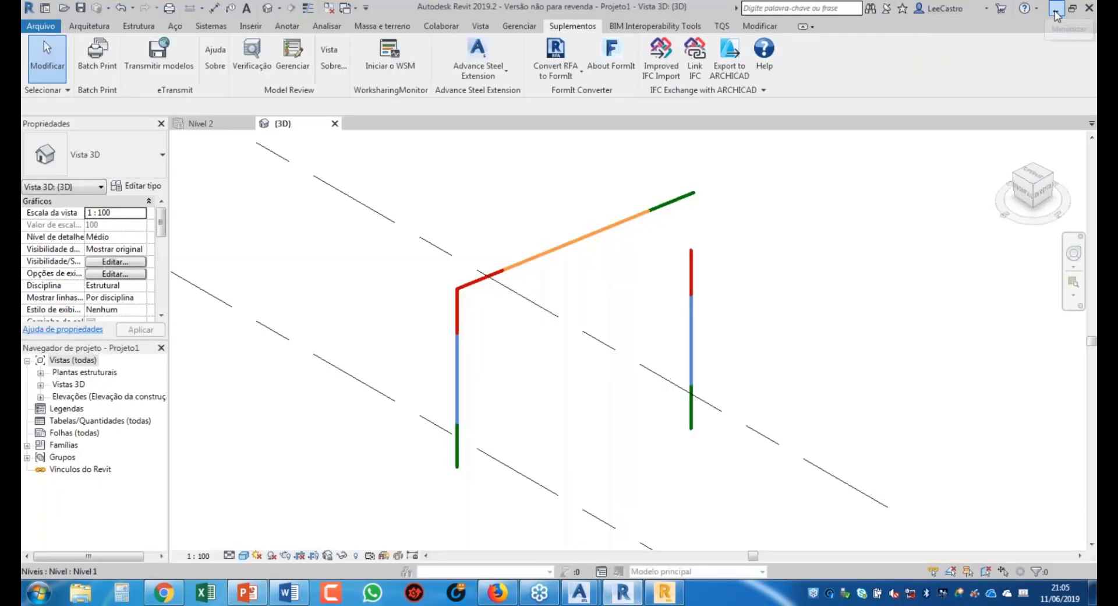
left_click(1035, 9)
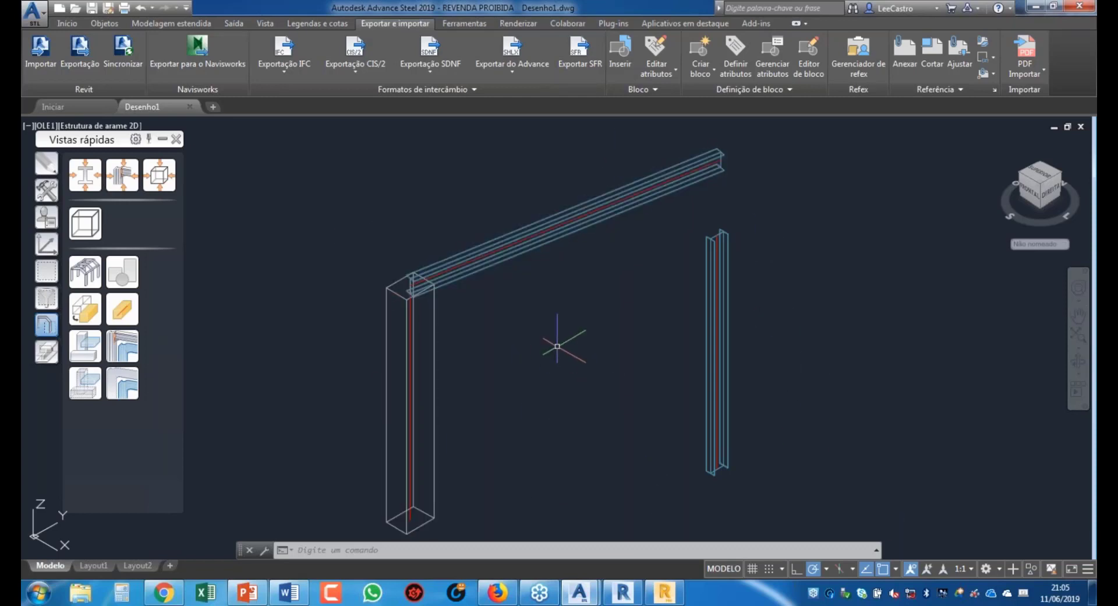
Step: Bring Robot up, open its screen layouts list, then switch to the Revit window
left_click(665, 593)
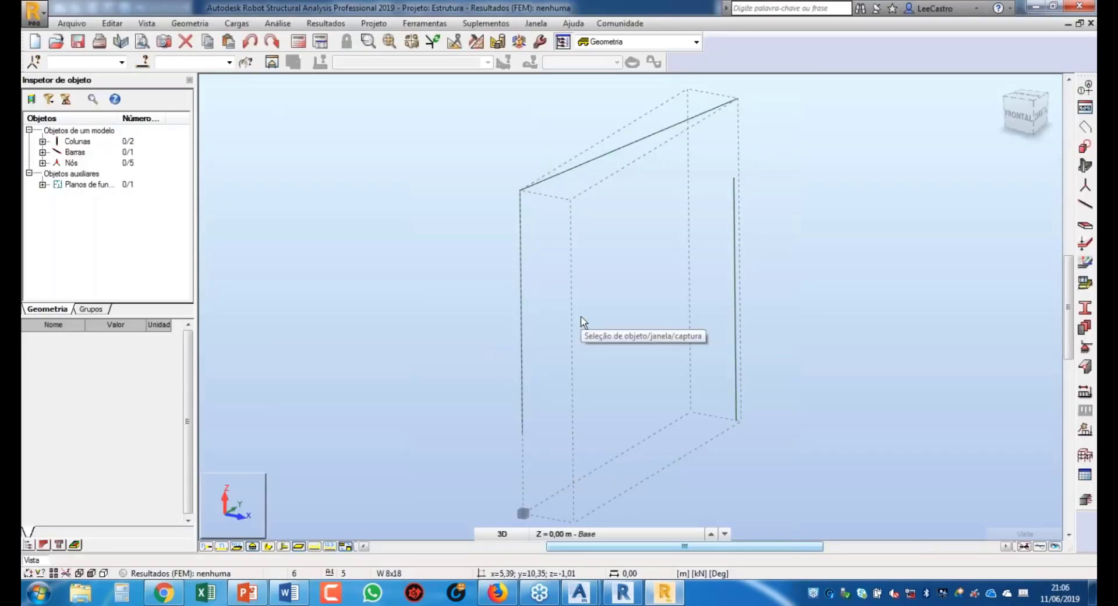
left_click(695, 42)
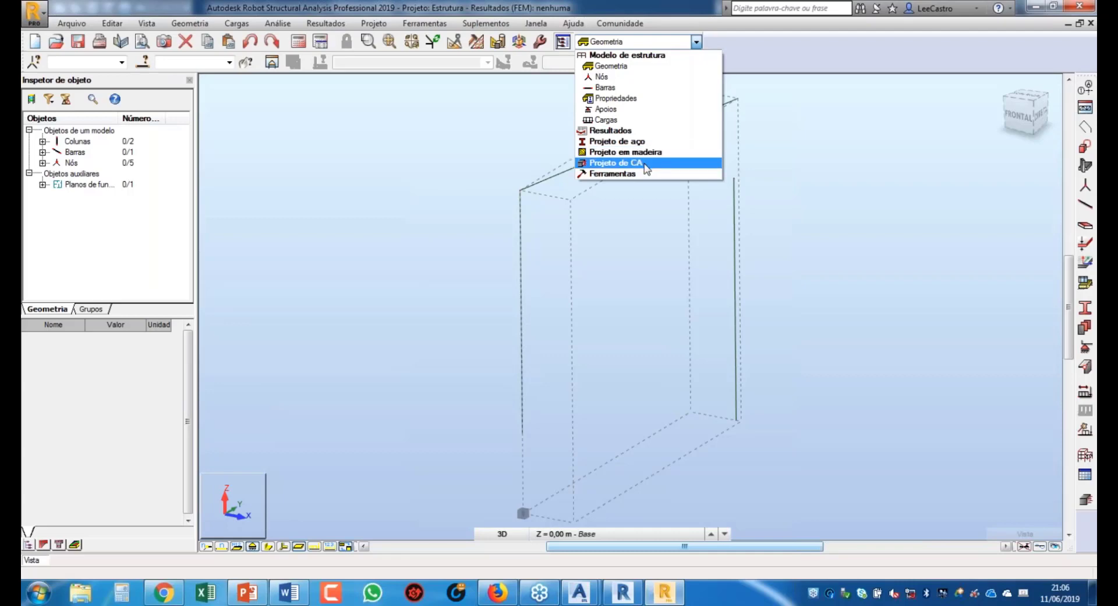
mouse_move(632, 598)
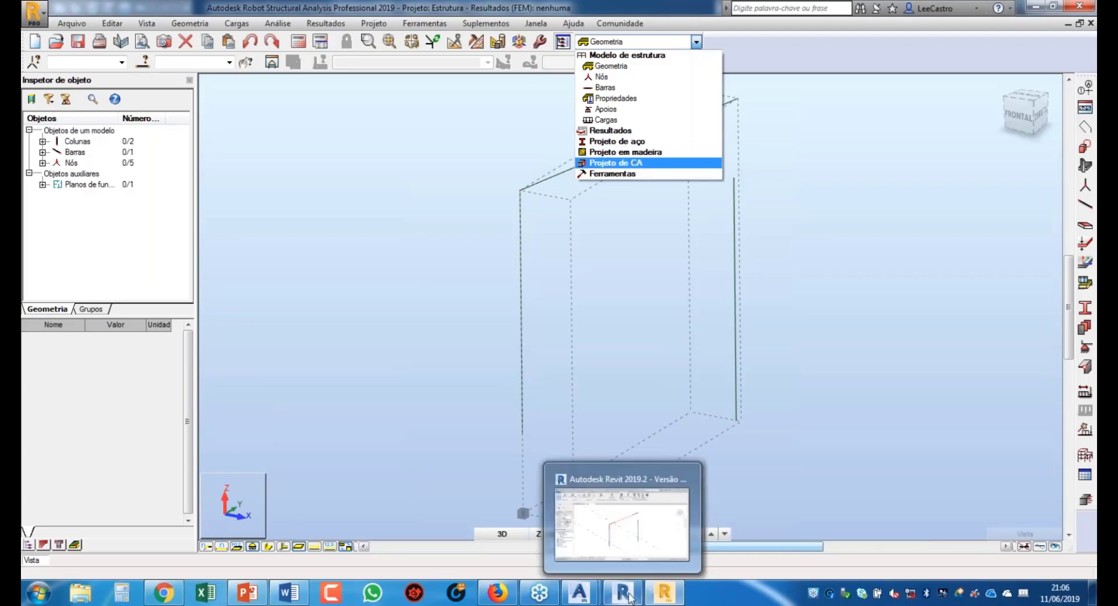
left_click(621, 521)
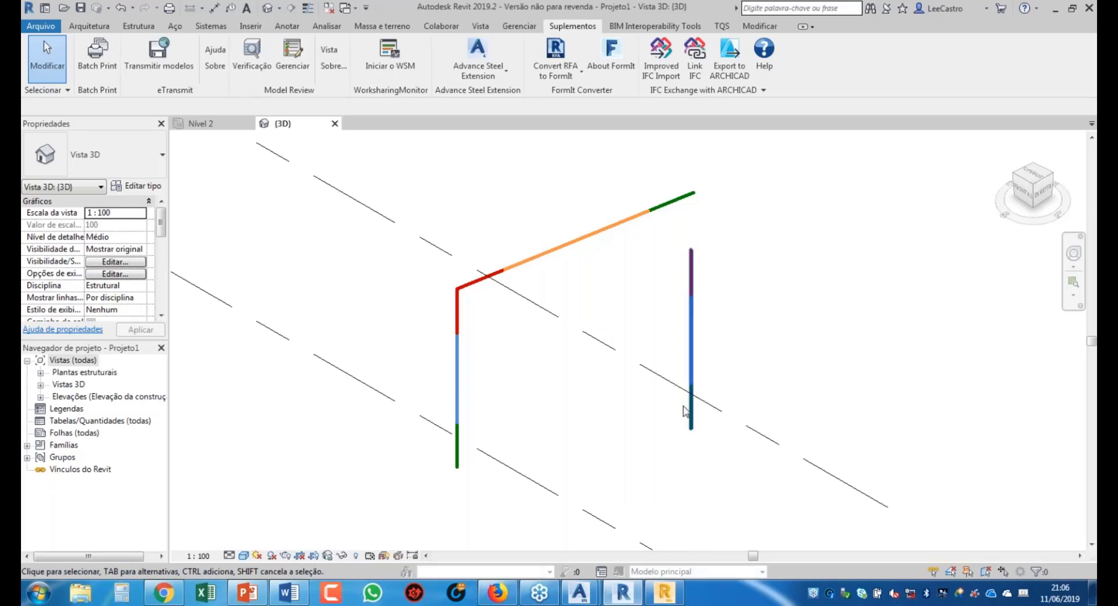
scroll(571, 395, "down", 2)
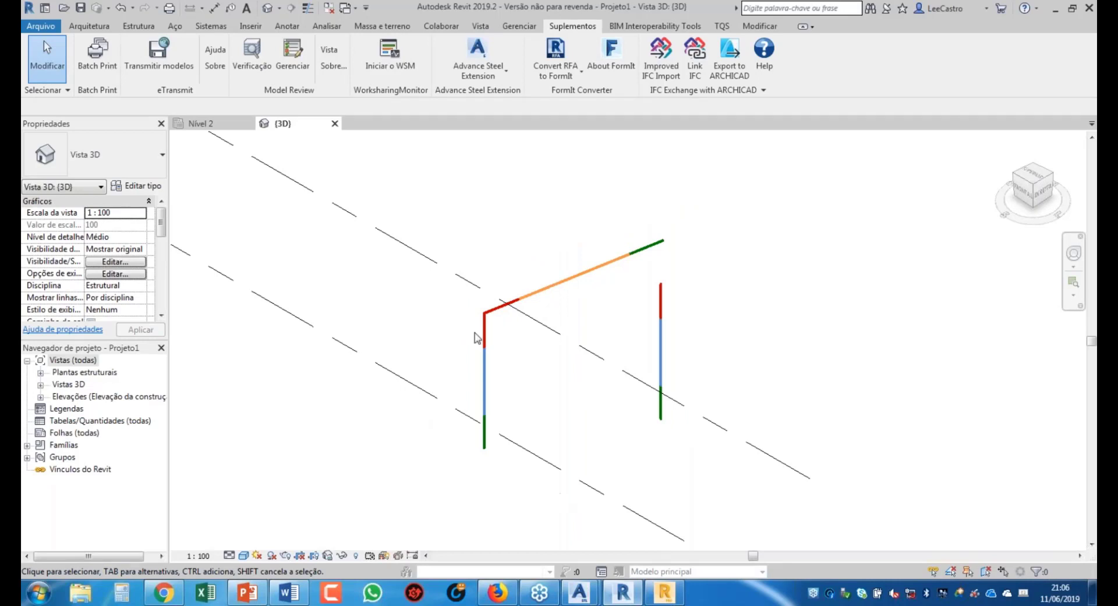
scroll(475, 334, "down", 6)
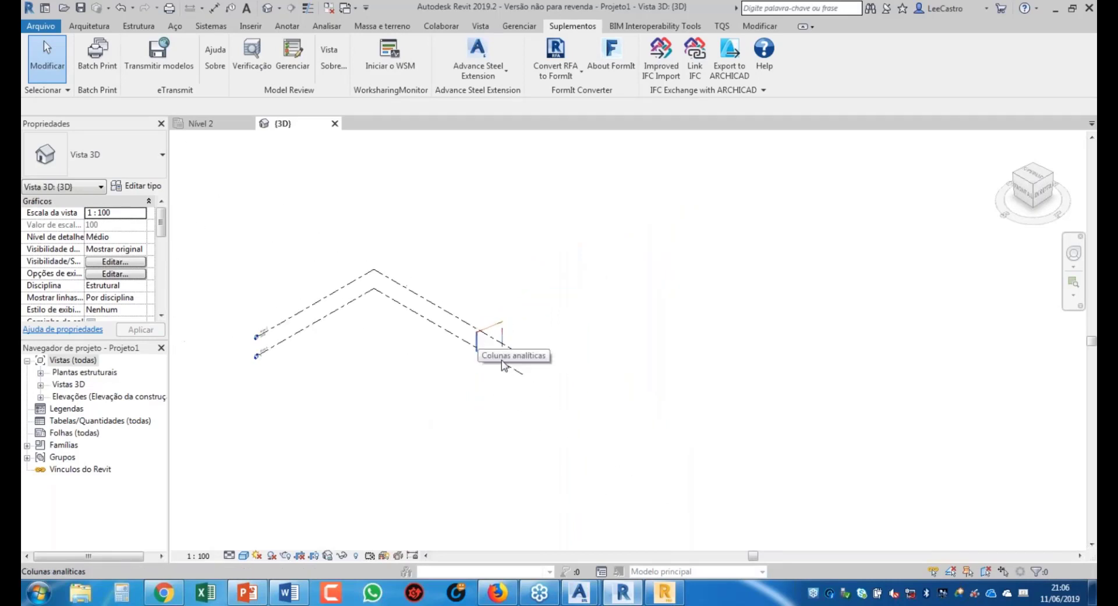
middle_click_drag(606, 368, 711, 334)
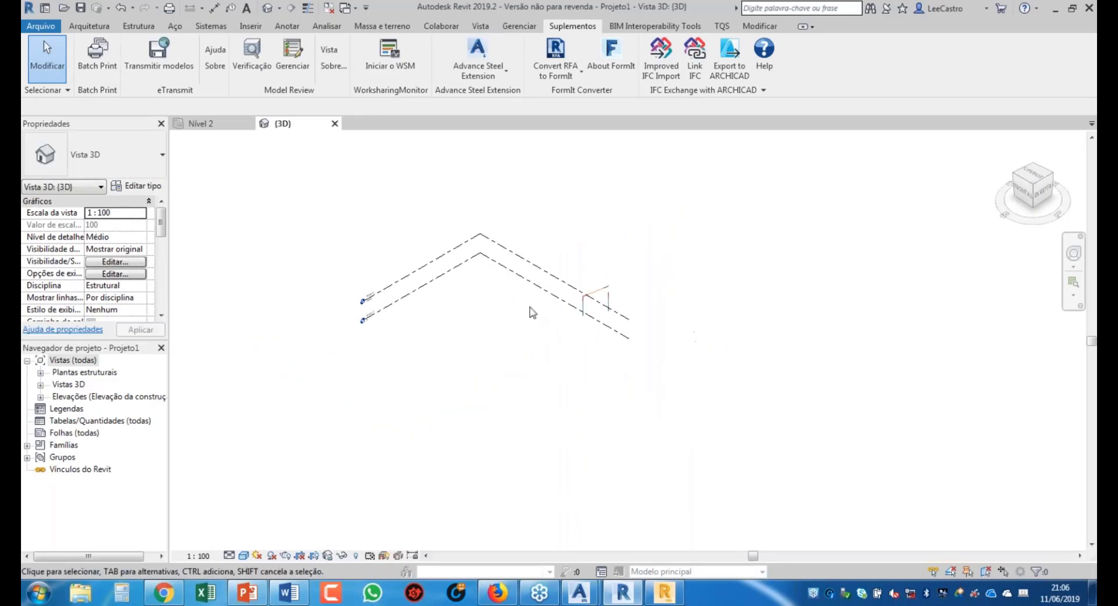
scroll(531, 309, "up", 2)
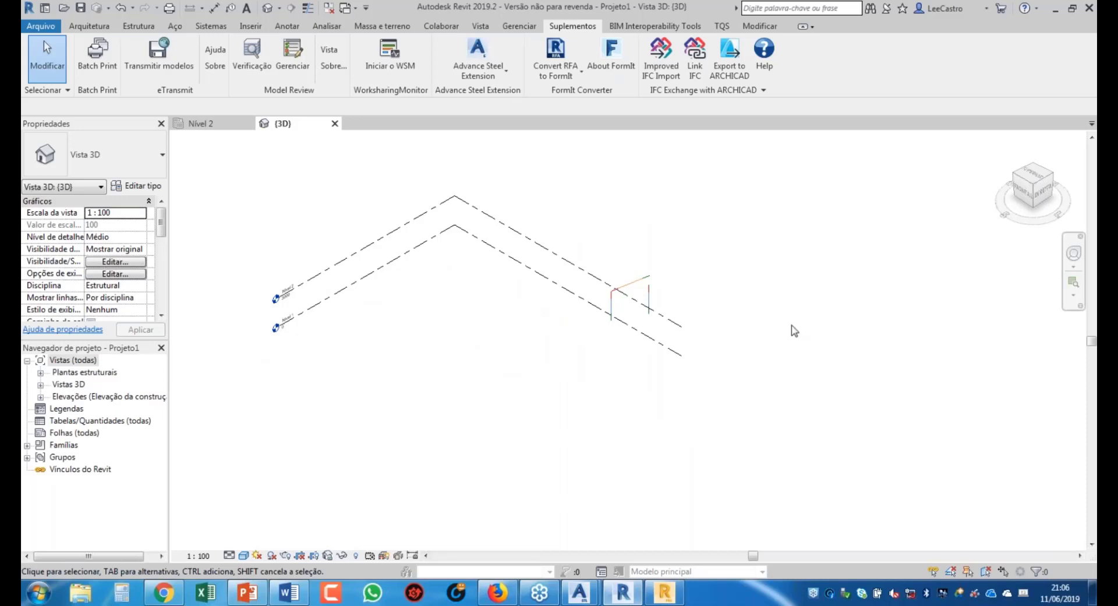
scroll(606, 300, "up", 3)
scroll(602, 300, "up", 3)
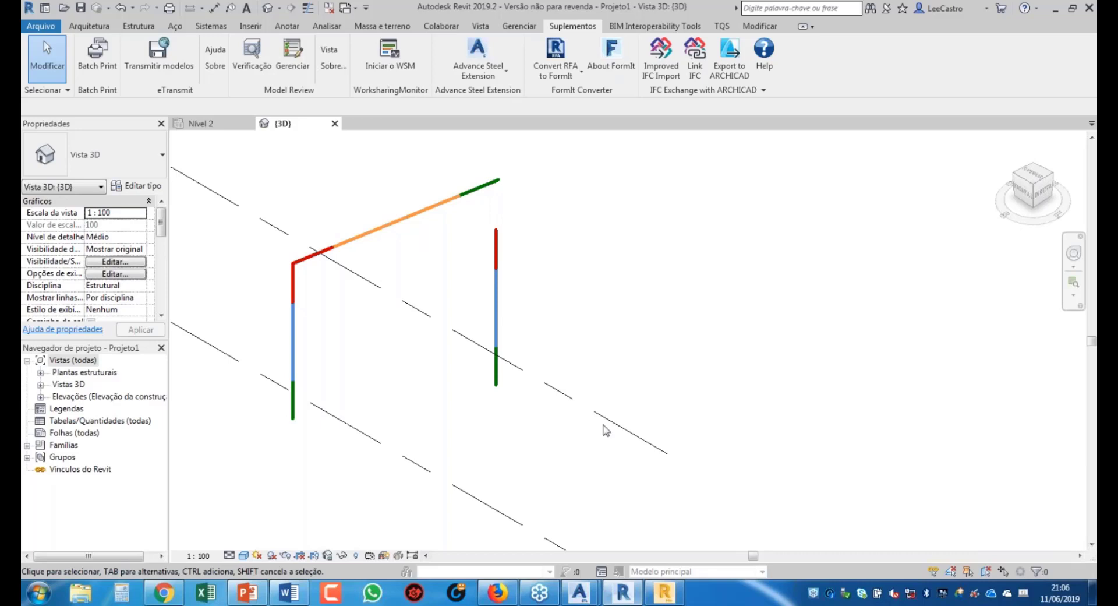
mouse_move(633, 601)
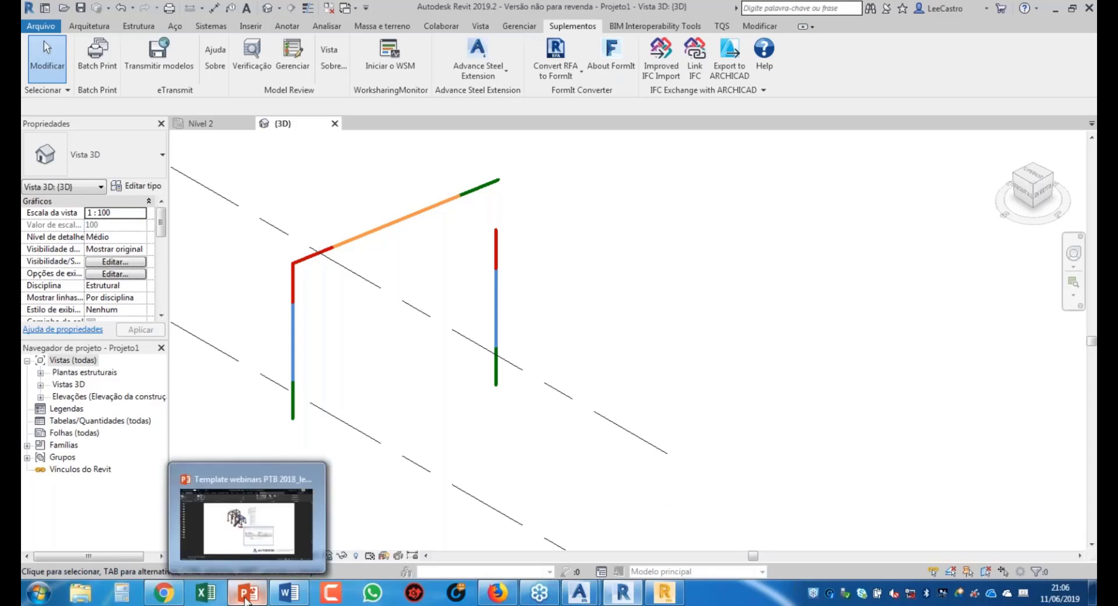
Step: Bring up the webinar deck in PowerPoint and present its slide 13, 'Perguntas?', full screen
left_click(259, 598)
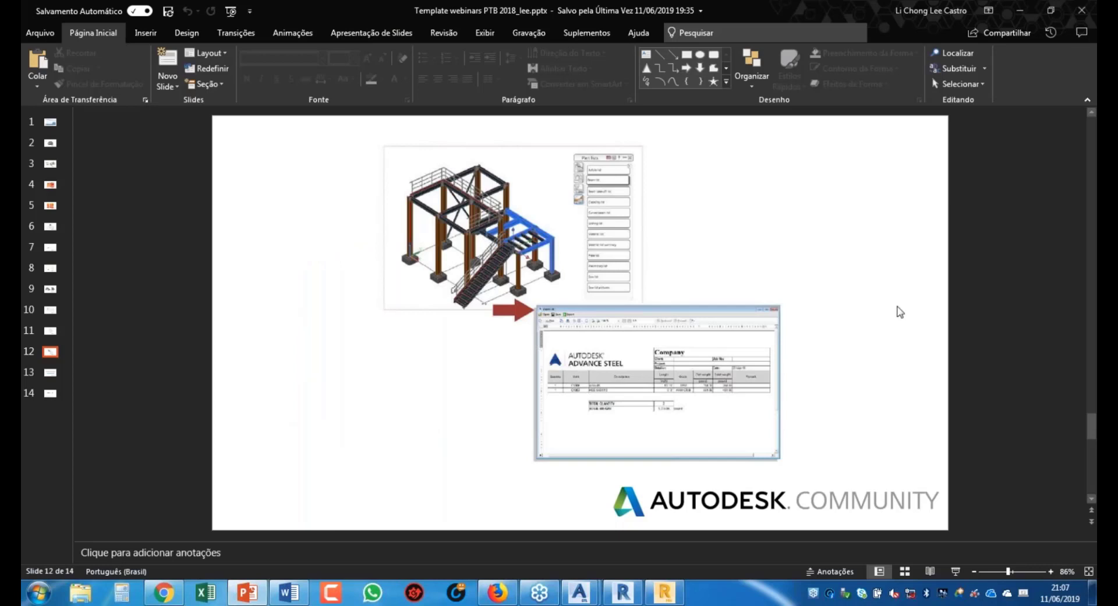
key("alt+Tab")
left_click(793, 345)
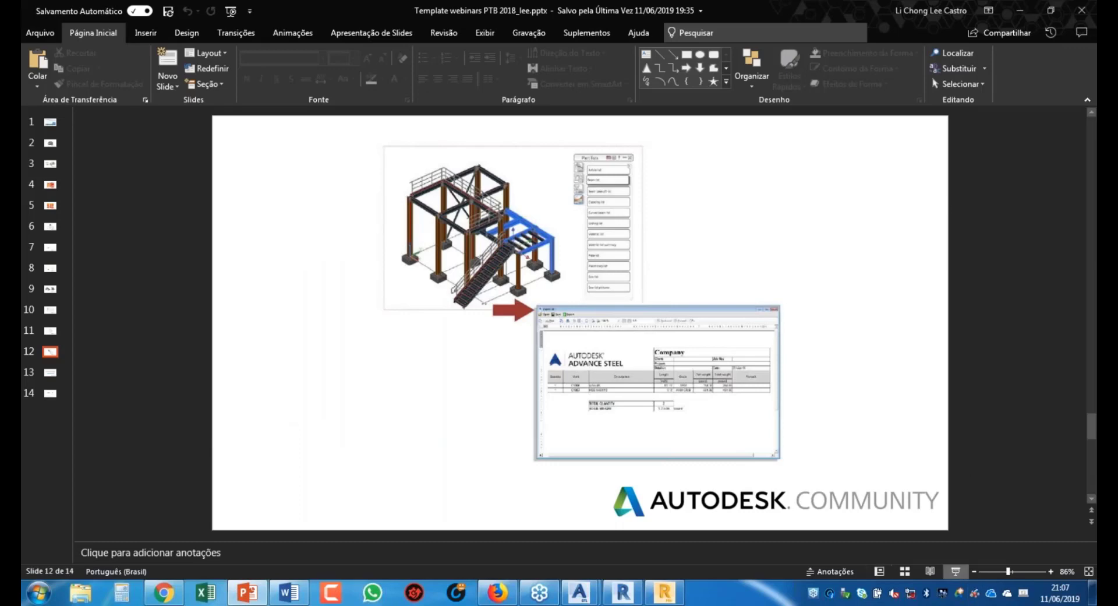
left_click(955, 571)
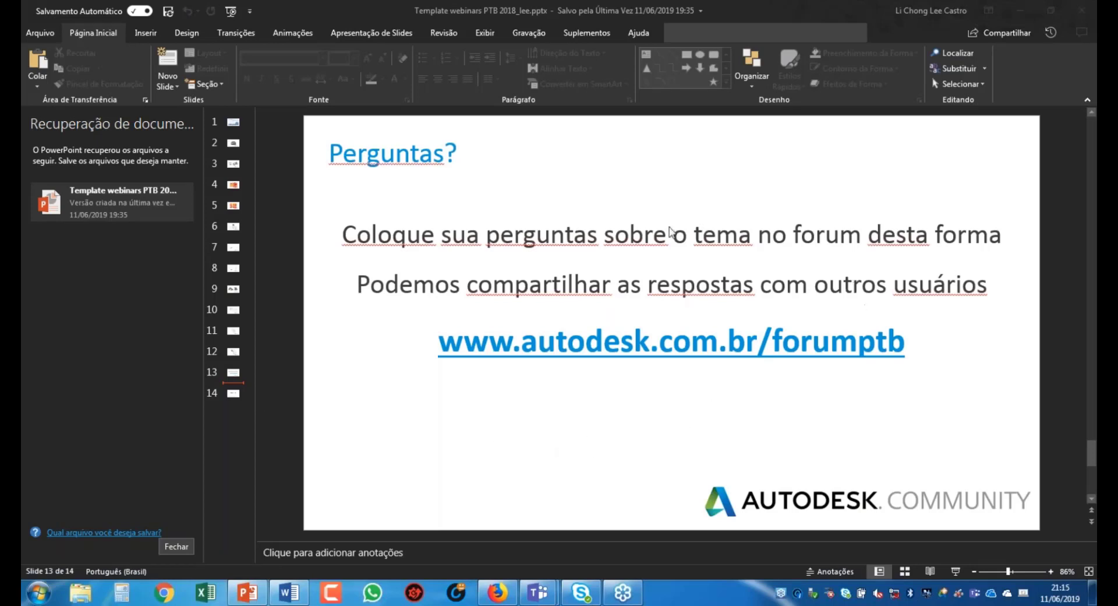
Step: Close the Document Recovery pane and start the slide show from the first slide
left_click(956, 572)
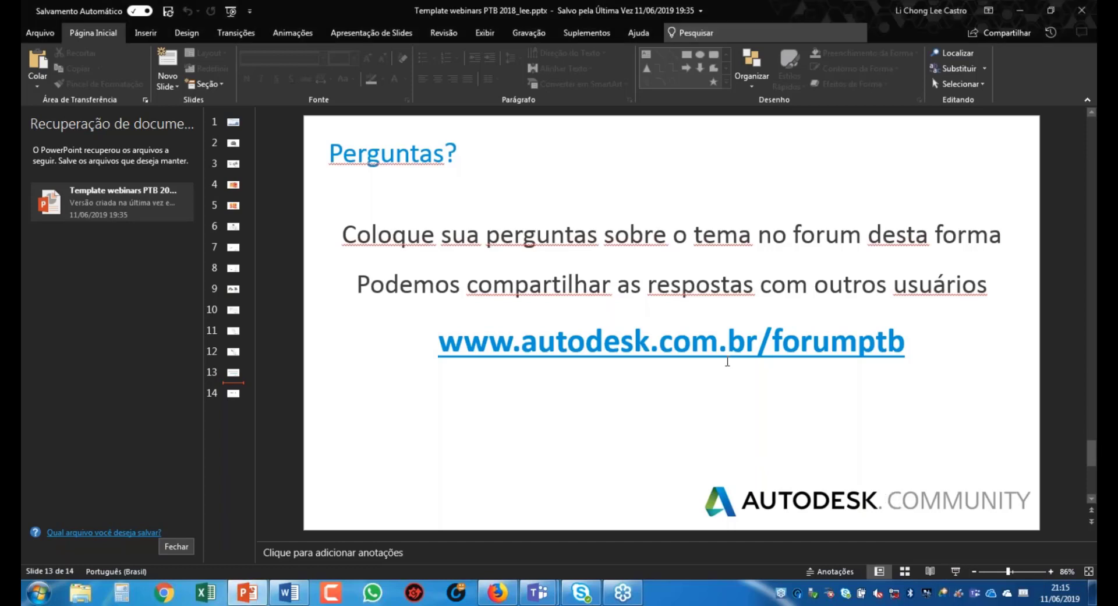
left_click(178, 548)
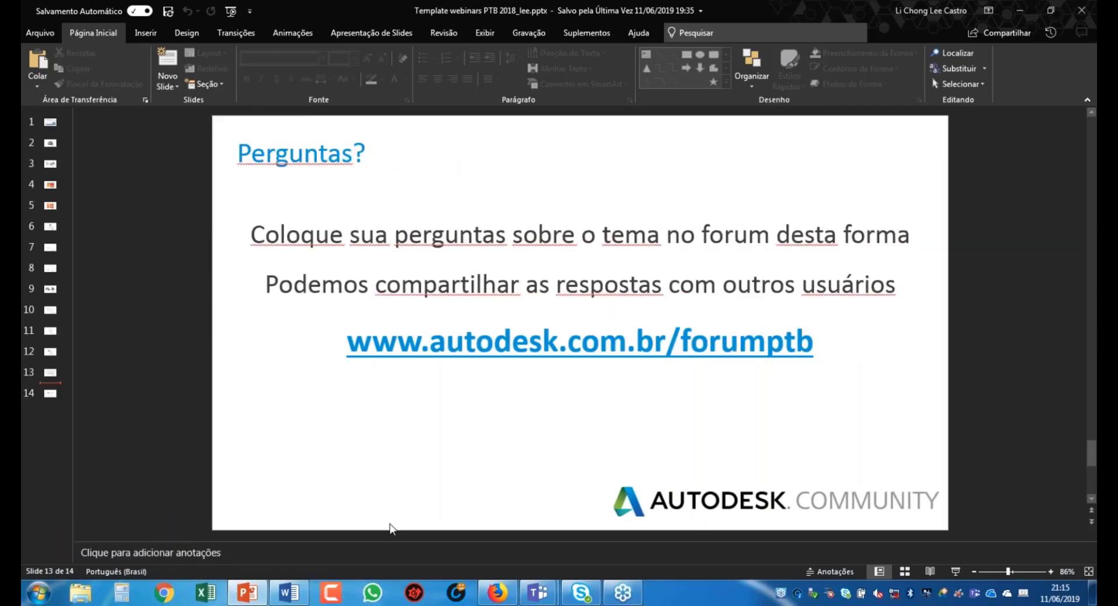
key("F5")
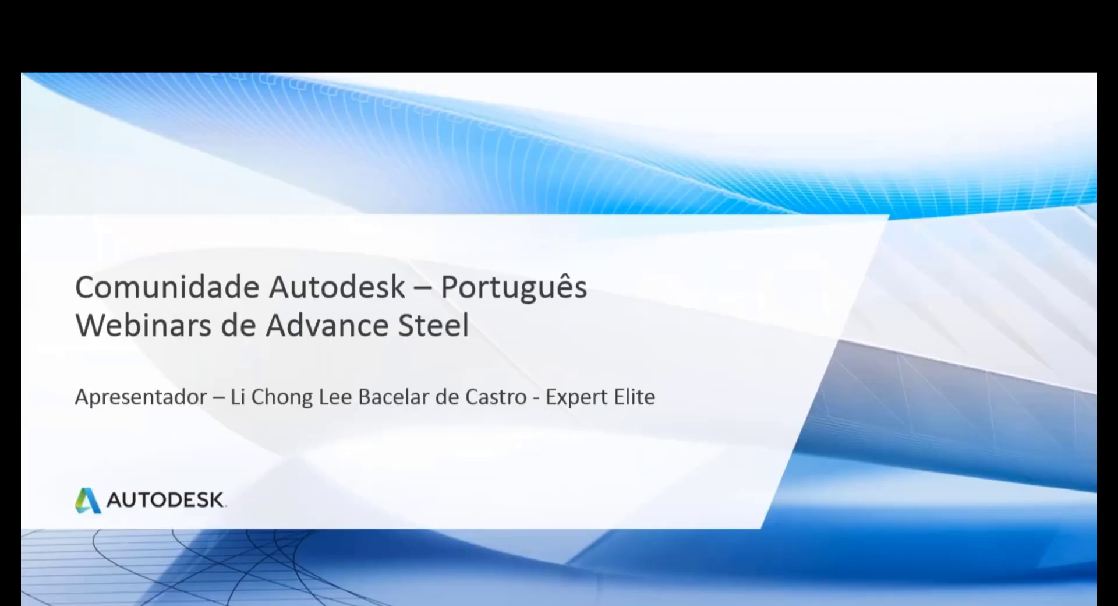
Step: Page through the slides to 'Perguntas?' and point out the forum web address with the laser pointer
key("Right")
key("Right")
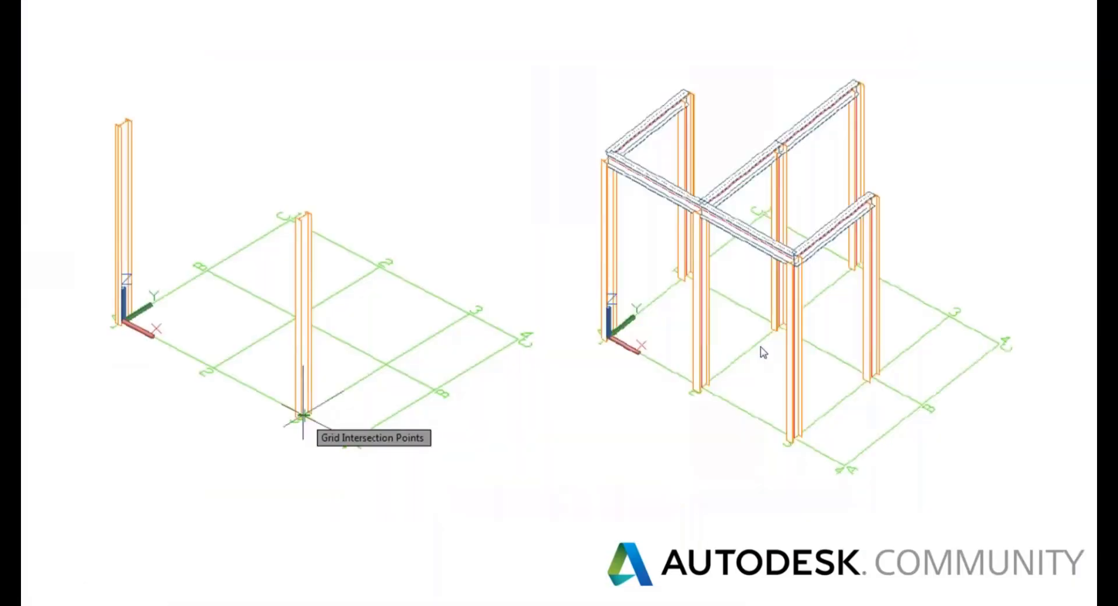
key("Right")
key("Right")
key("Right")
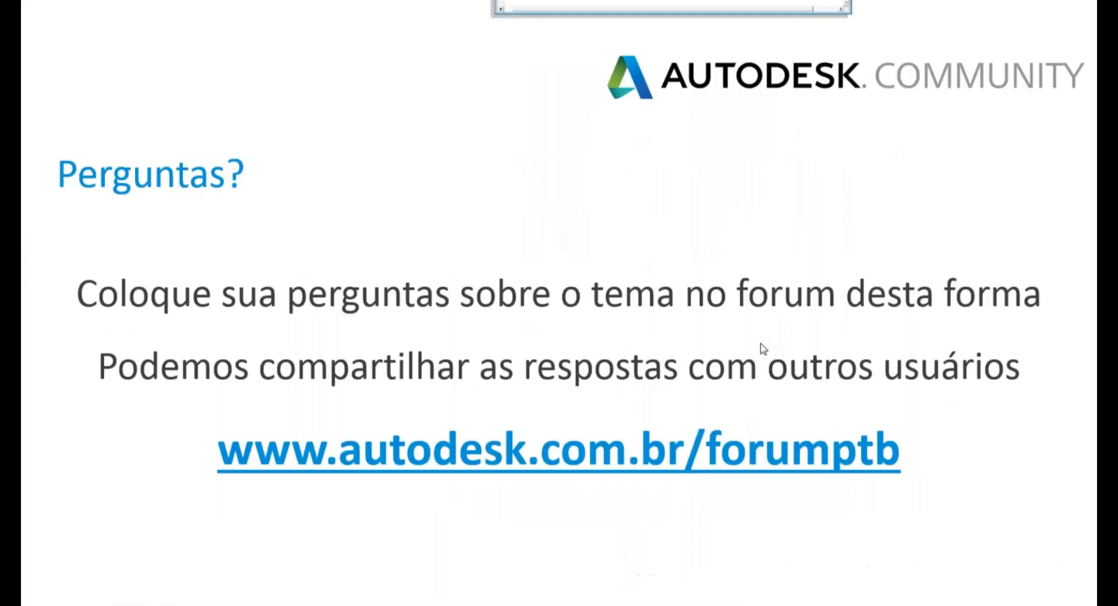
key("Left")
key("Right")
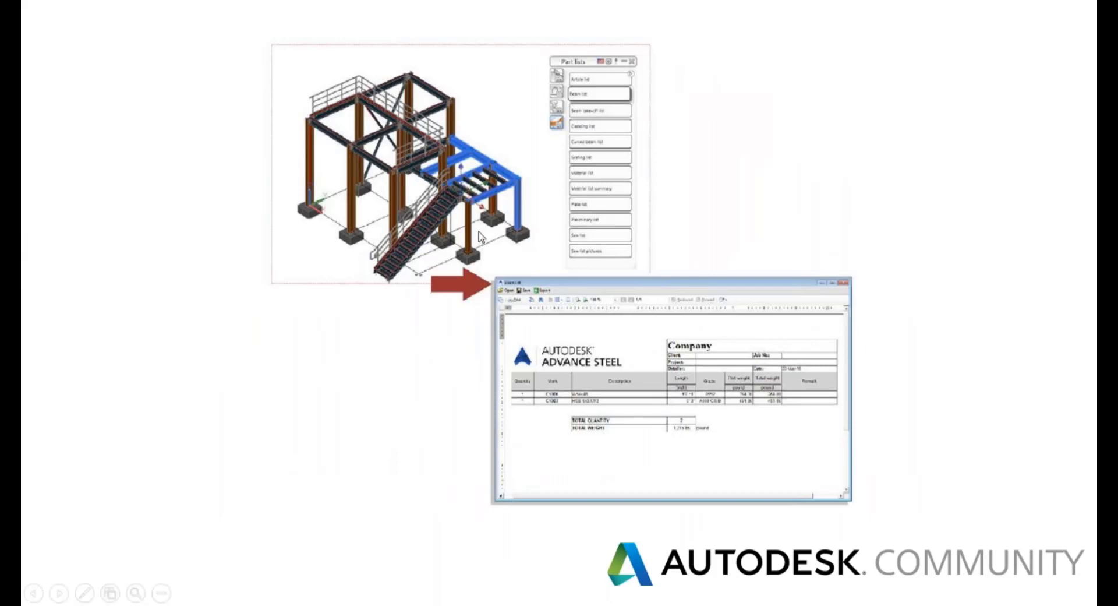
key("Right")
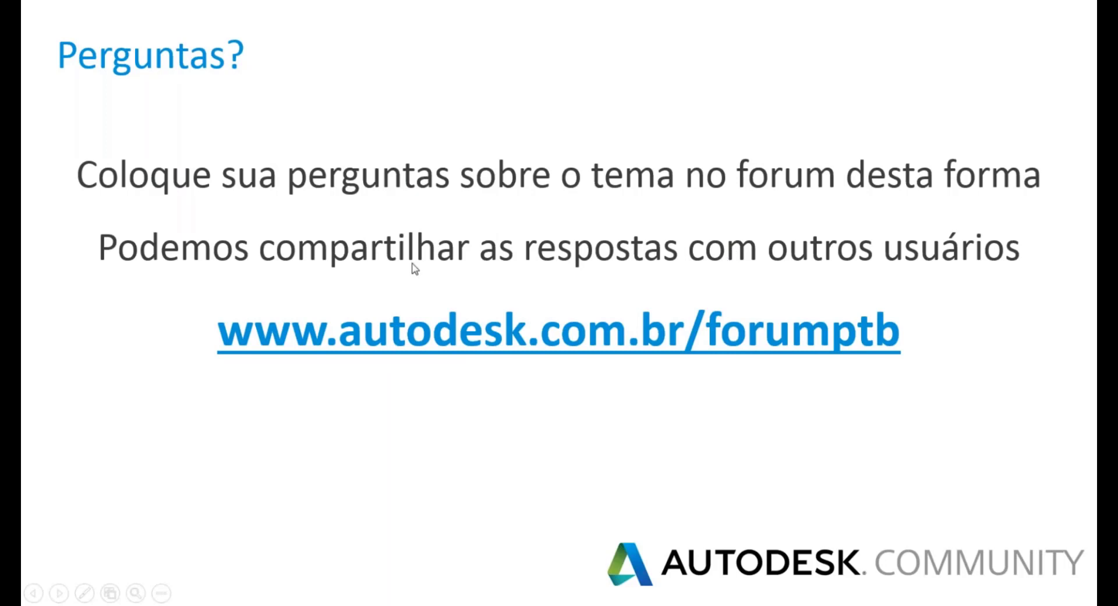
key("ctrl+l")
key("ctrl+l")
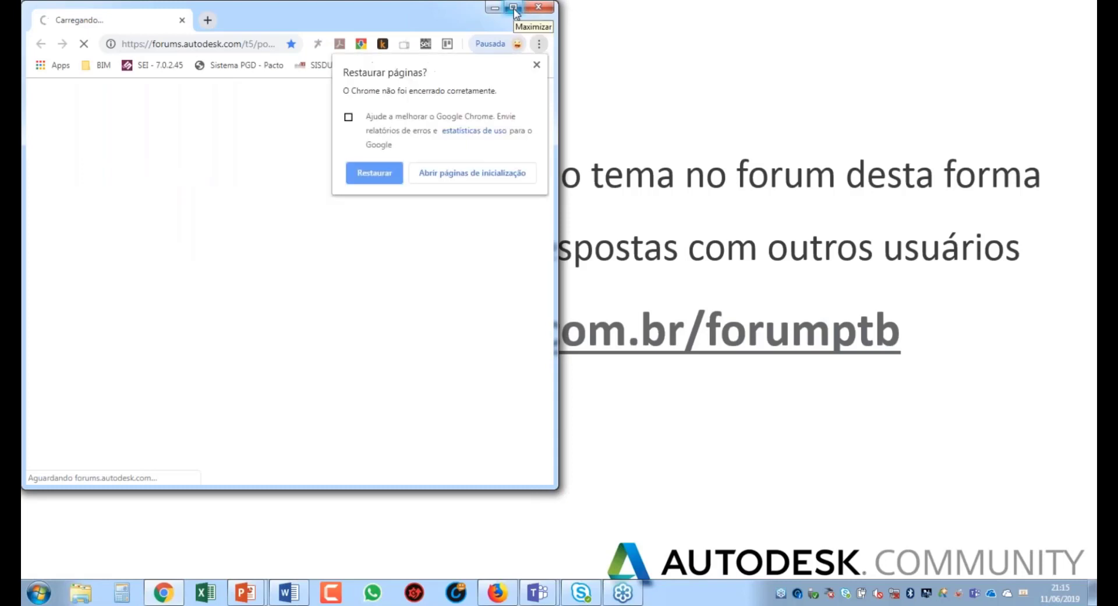
Step: Maximize Chrome, browse the Português boards such as Revit and Robot, and dismiss the feedback survey
left_click(514, 8)
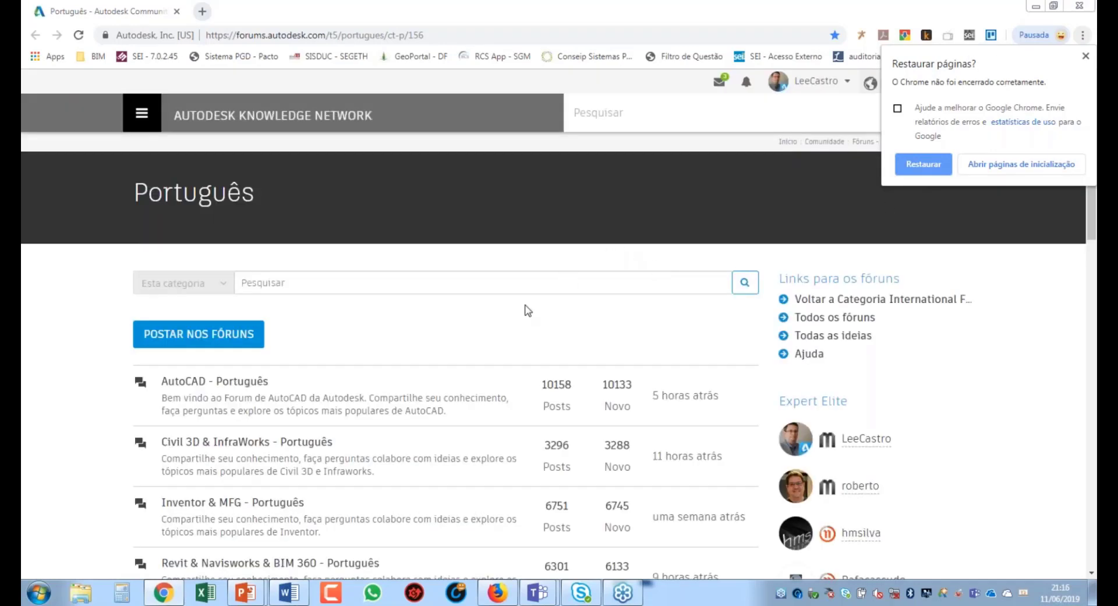
scroll(527, 311, "down", 2)
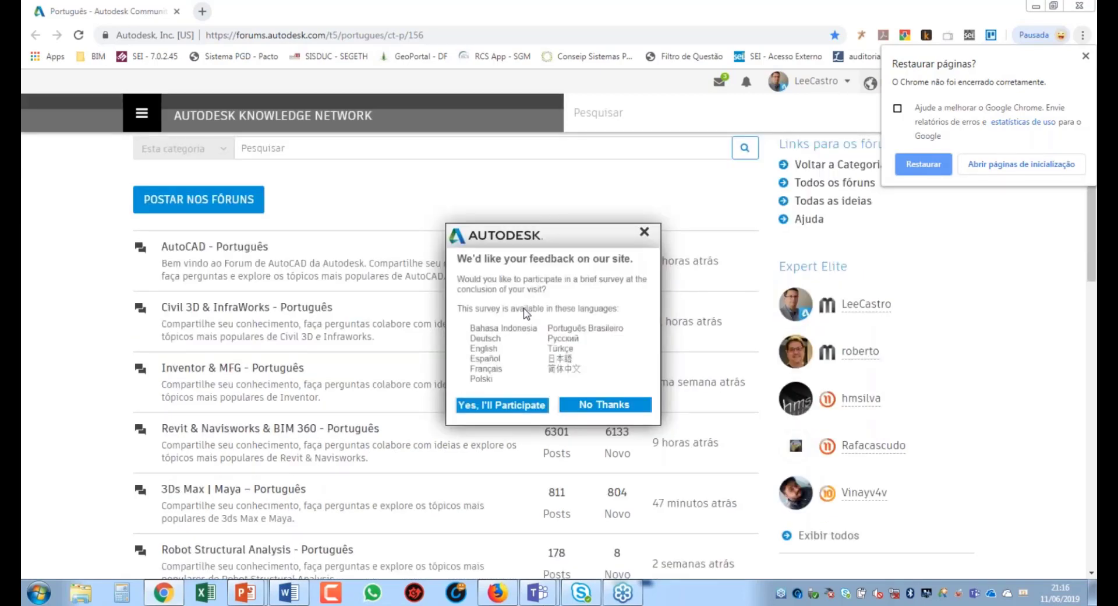
scroll(527, 315, "down", 4)
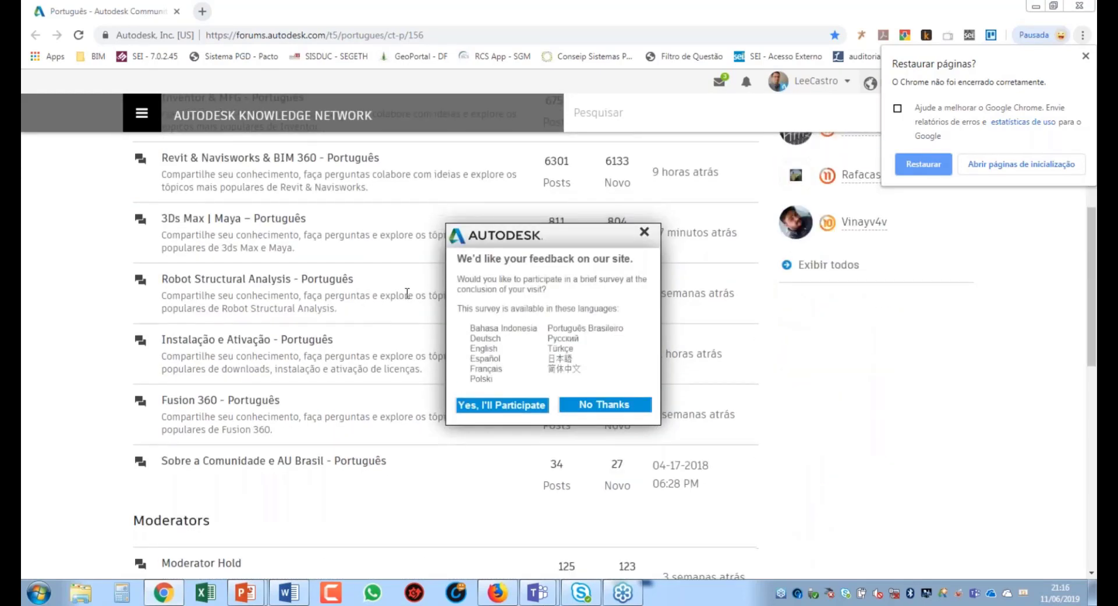
scroll(407, 292, "up", 1)
left_click(644, 232)
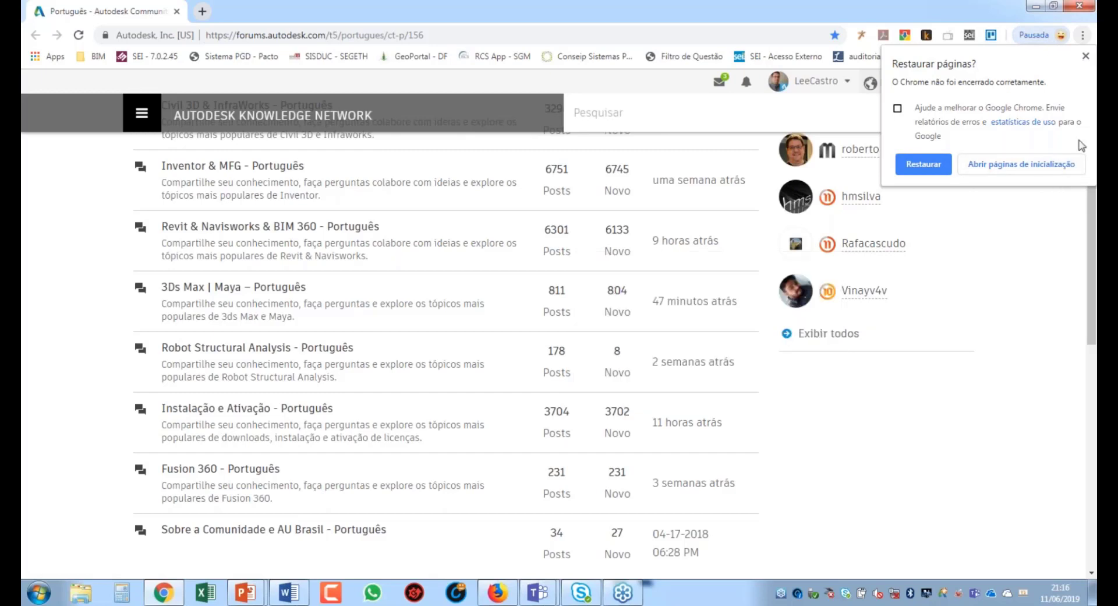
left_click(1096, 137)
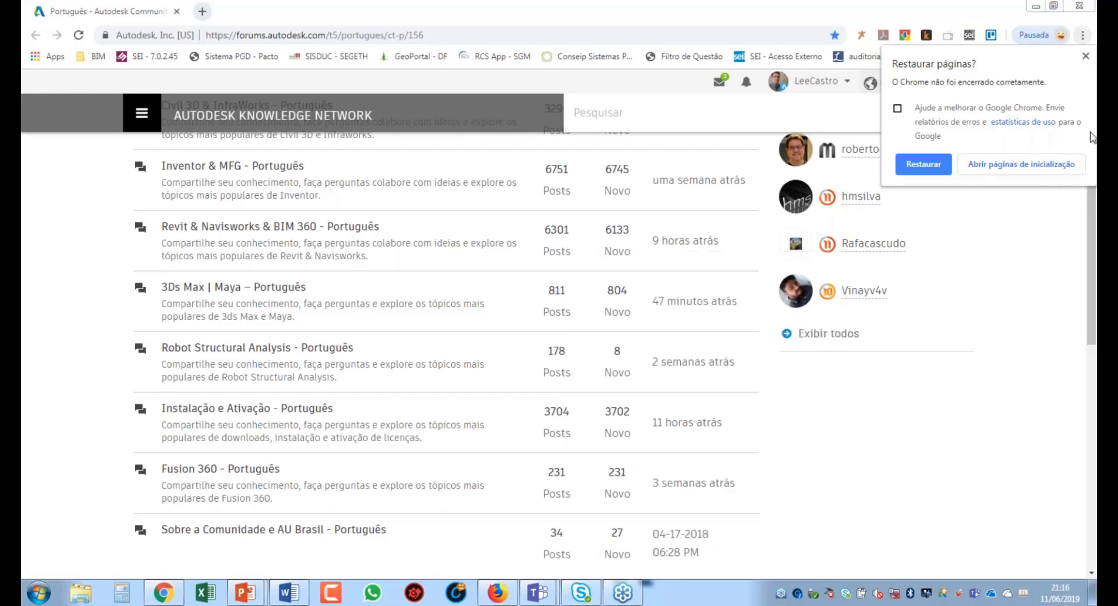